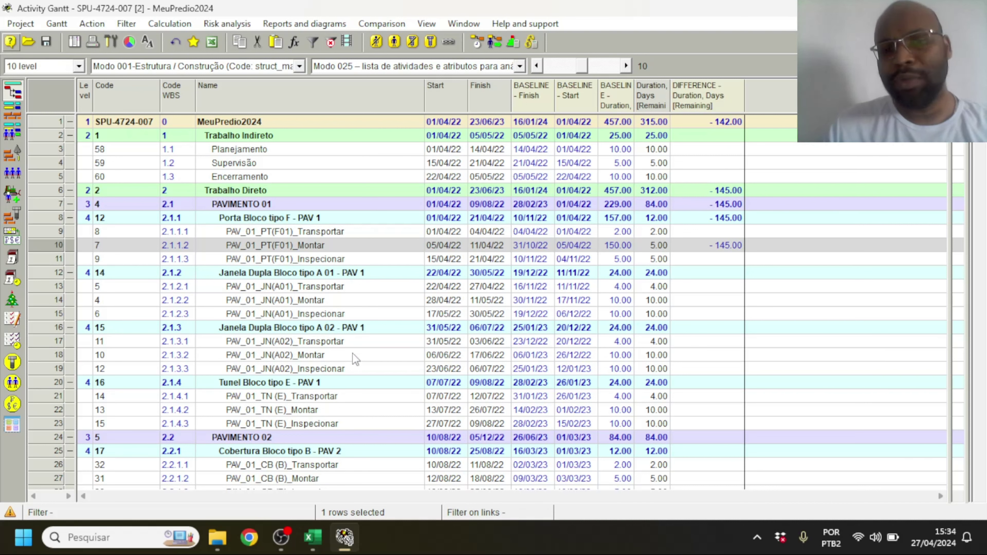
- Open the project properties and append the line "MS-002- Cronograma" to the notes, below a blank line
left_click(290, 221)
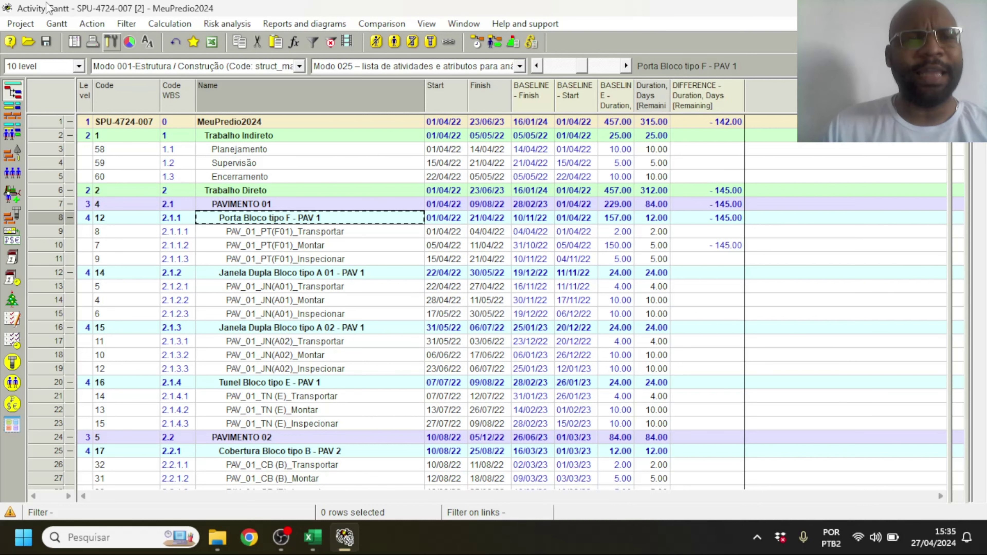
left_click(25, 21)
left_click(27, 63)
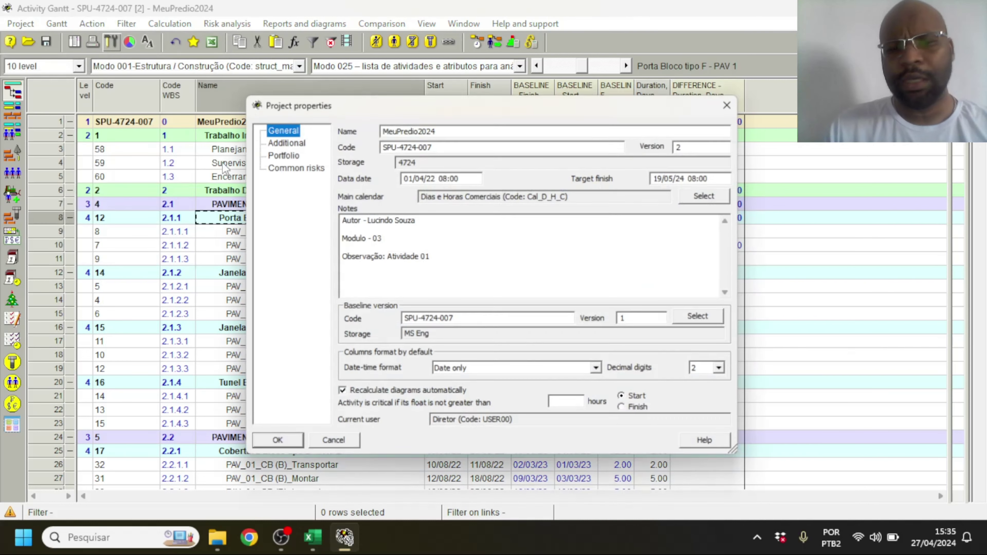
left_click(520, 253)
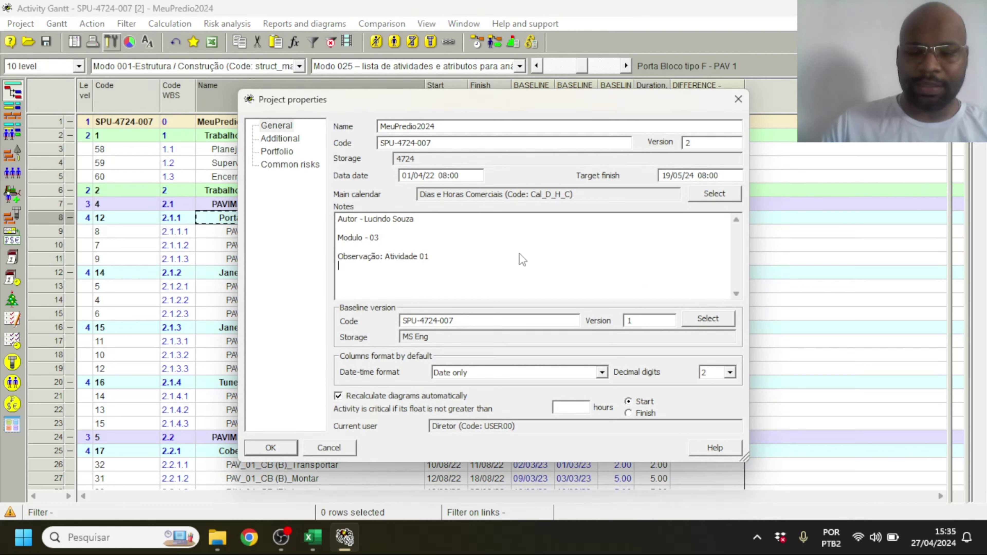
key("Return")
key("Return")
type("MS ")
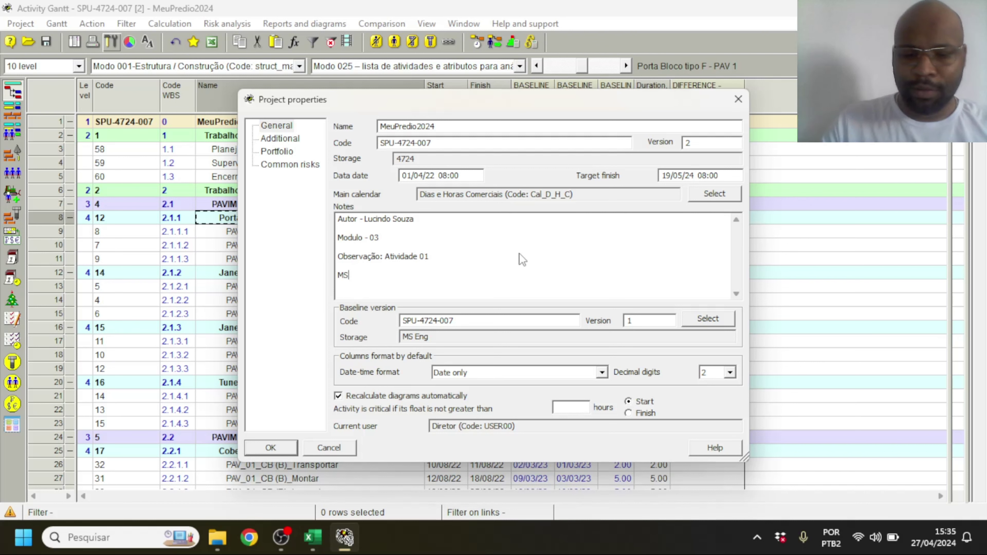
type("Vera")
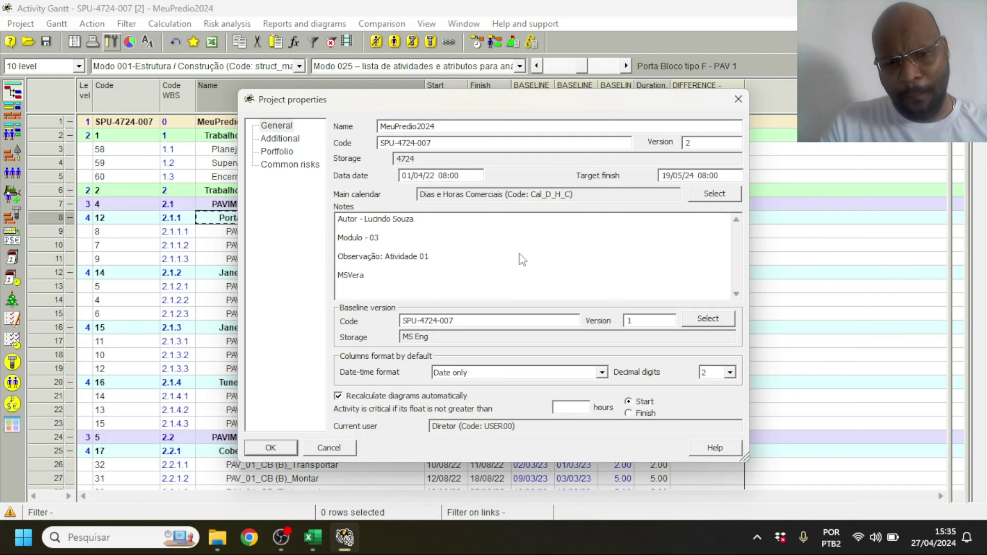
key("BackSpace")
key("BackSpace")
key("BackSpace")
key("BackSpace")
type("- ")
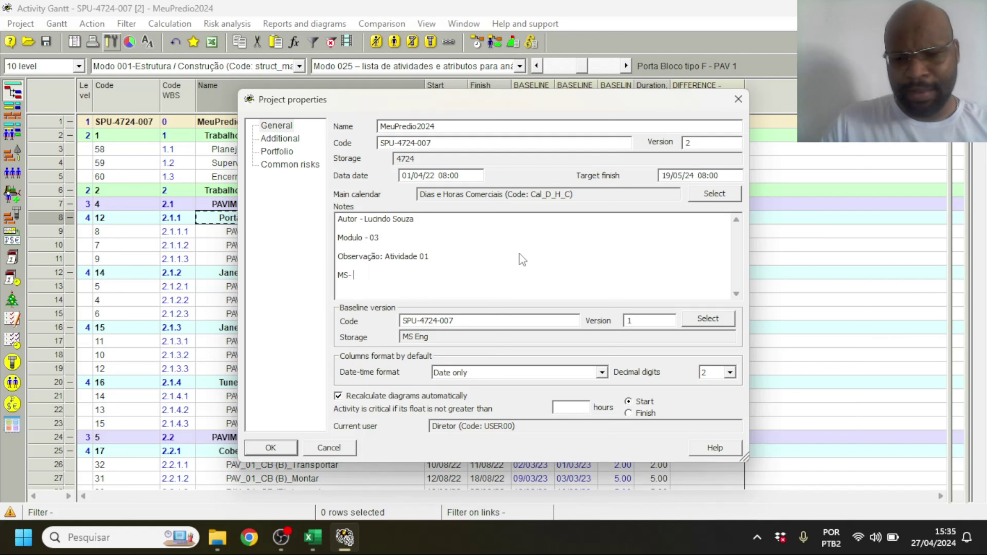
type("002")
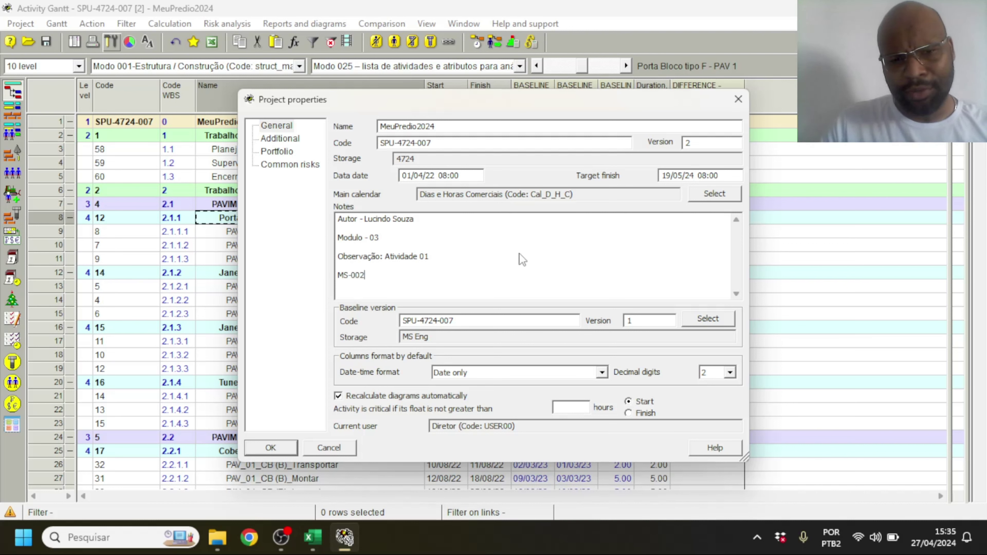
type("- C")
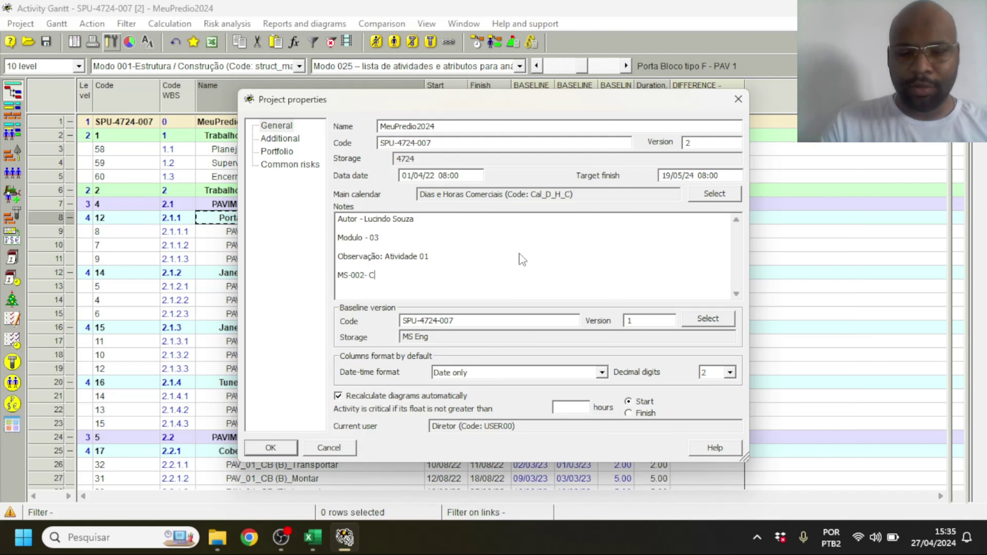
type("ronogrra")
key("BackSpace")
key("BackSpace")
type("ama ")
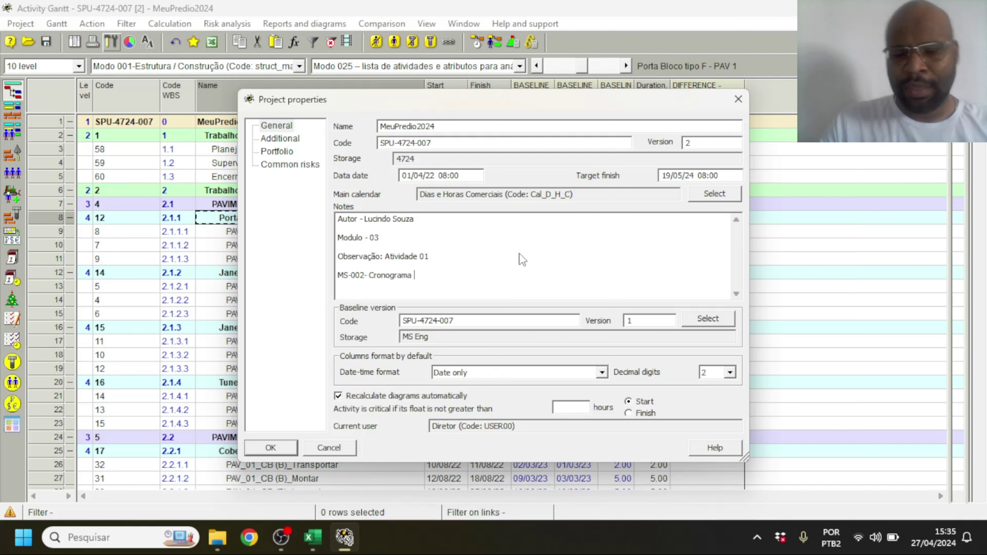
- Add the line "MS-003- Alocação de Recurso" directly under the MS-002 line in the project notes
type("MS")
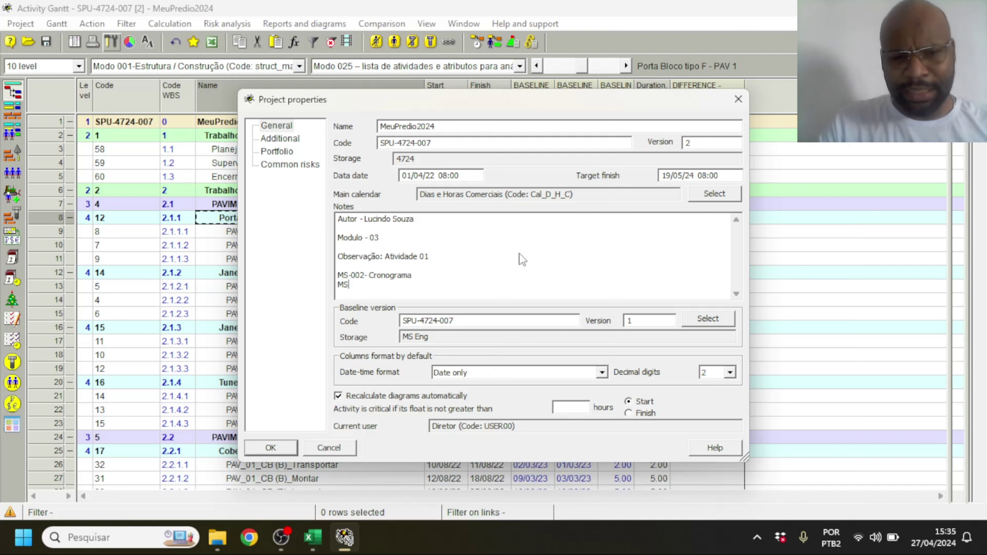
type("-")
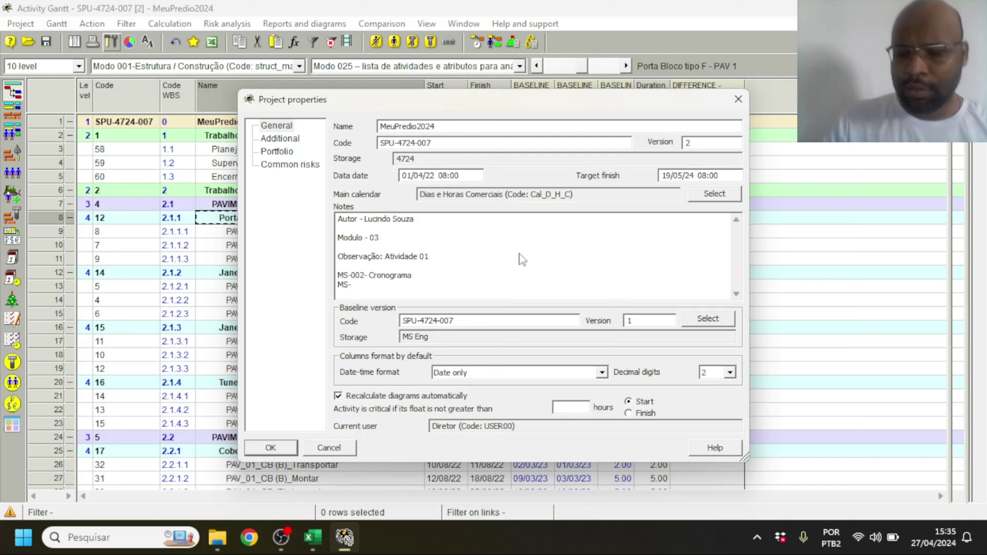
type("003-")
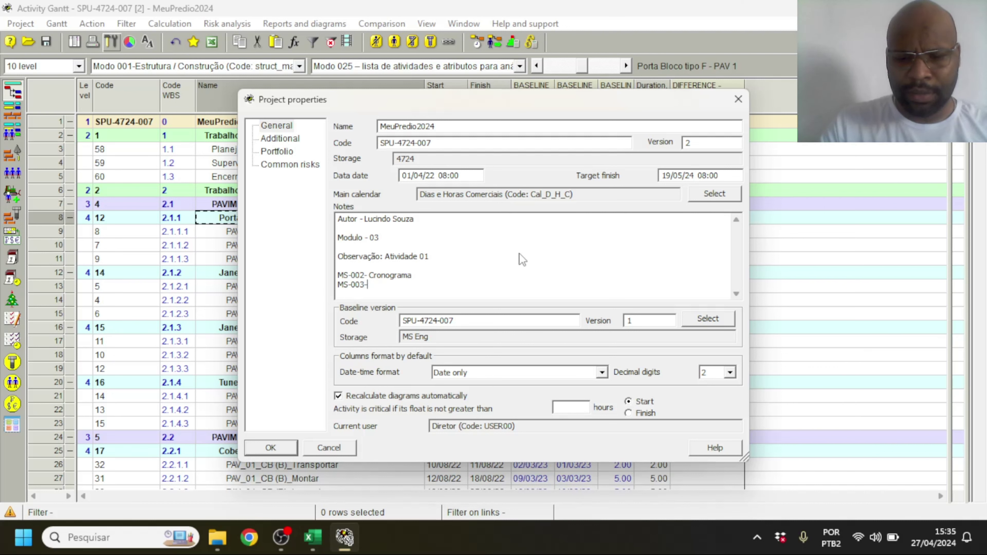
type(" Alocaçã")
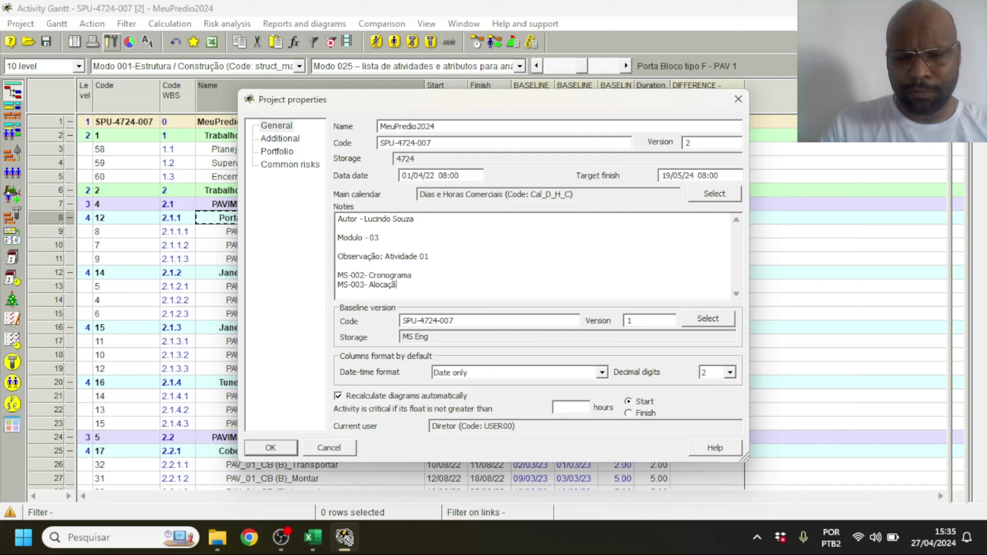
type("o de Recurso")
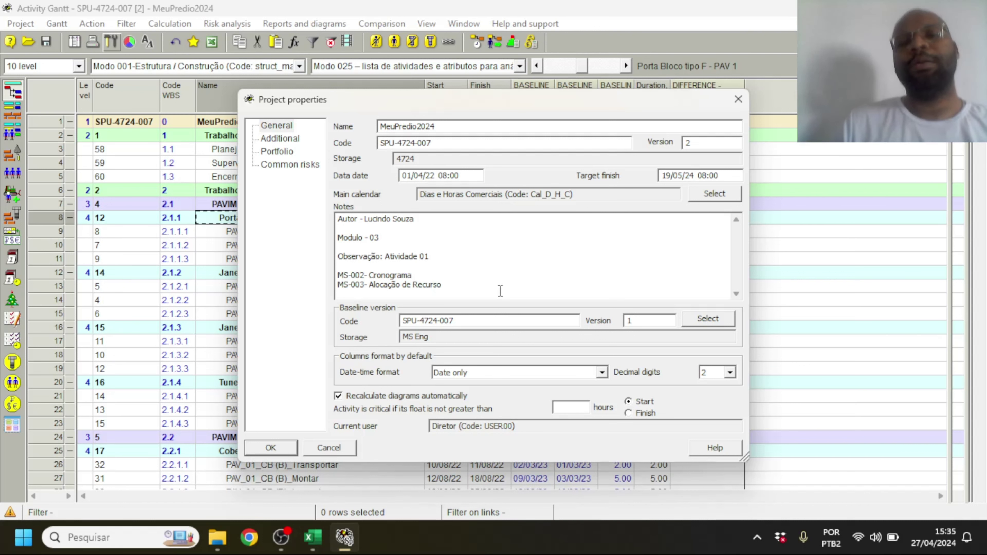
- Highlight the lines of the project notes and dismiss the project properties without applying the changes
left_click_drag(338, 285, 256, 276)
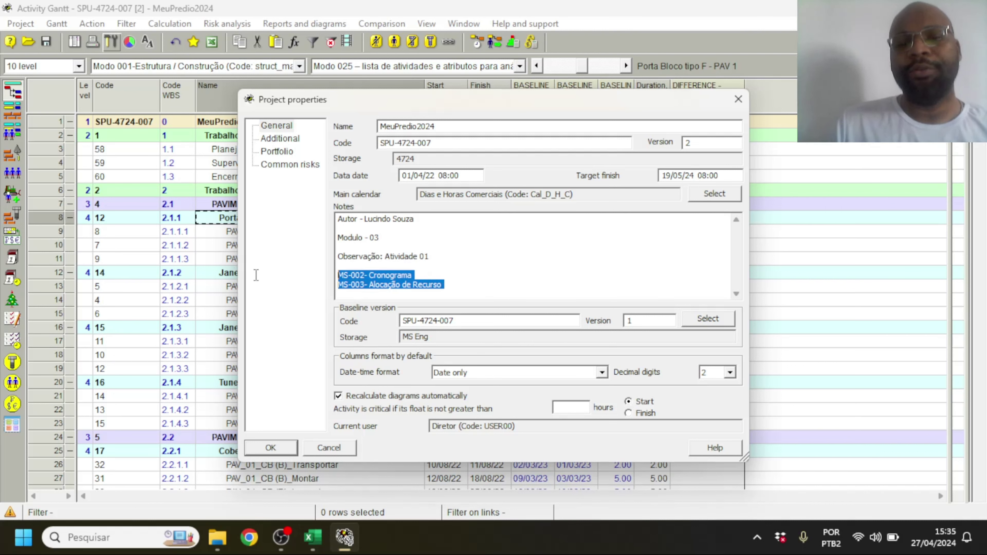
left_click(439, 274)
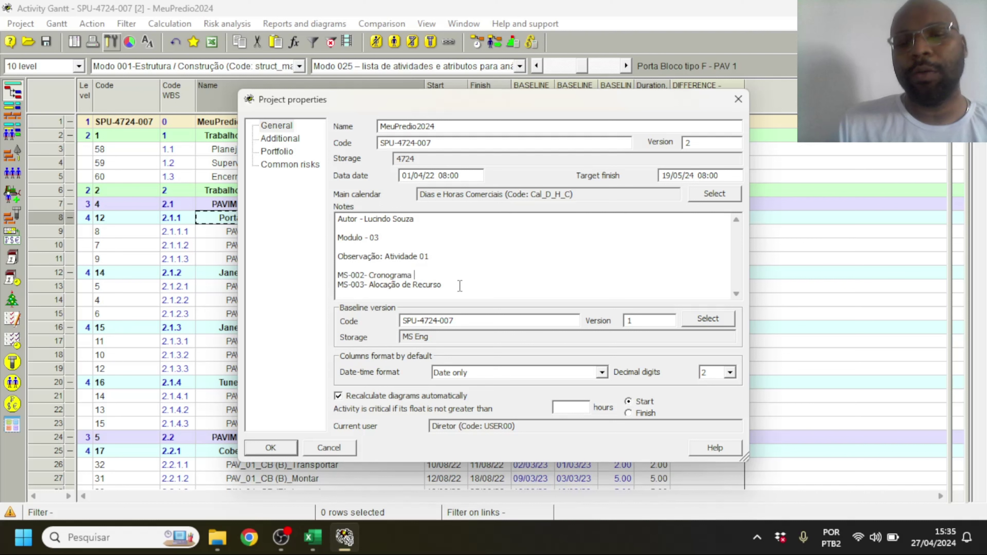
left_click_drag(457, 287, 297, 230)
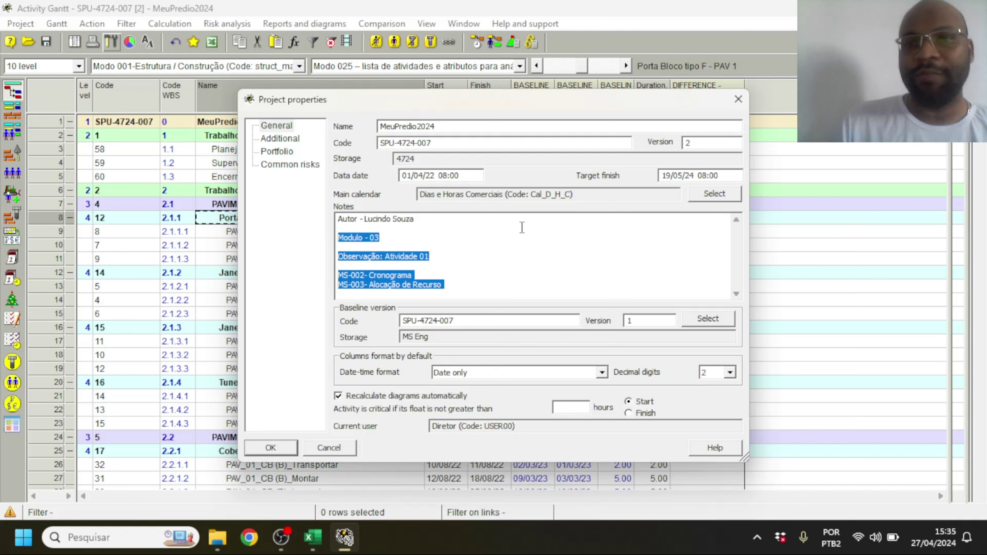
left_click(574, 269)
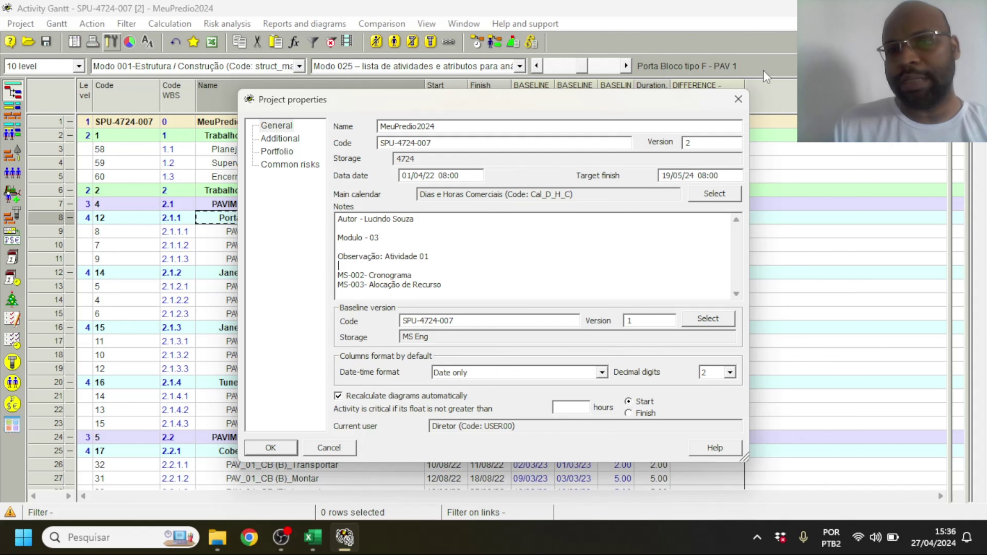
left_click(738, 99)
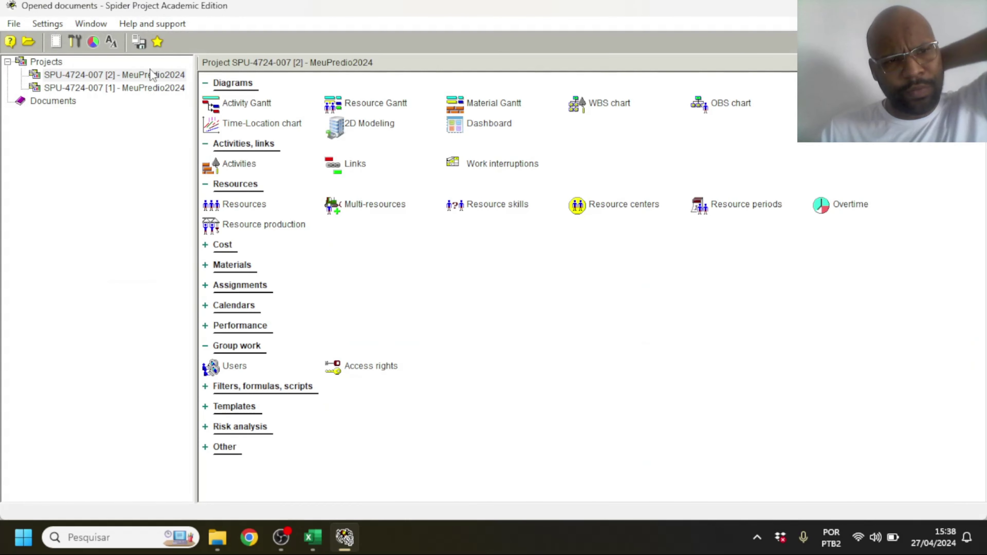
- Close versions 2 and 1 of the SPU-4724-007 project
right_click(158, 74)
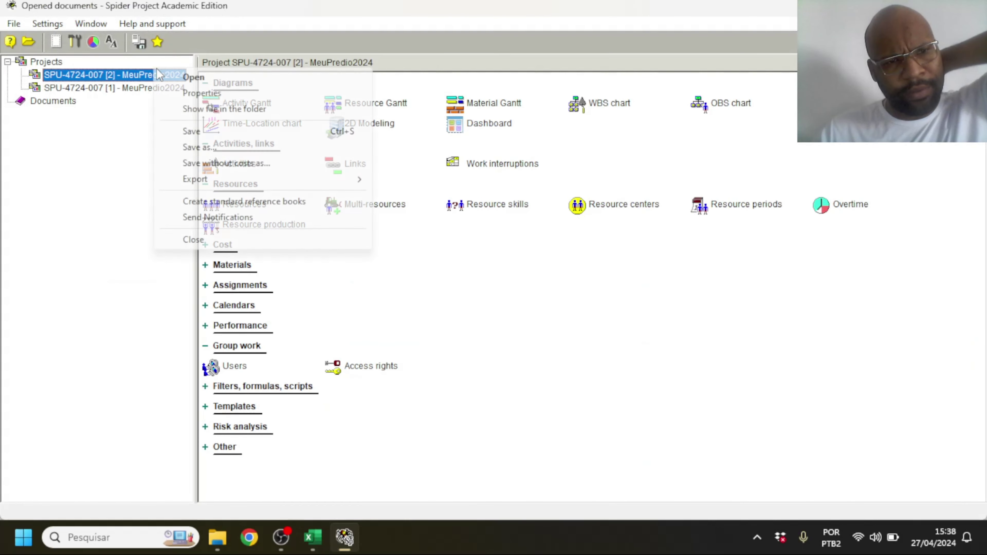
left_click(216, 238)
left_click(513, 314)
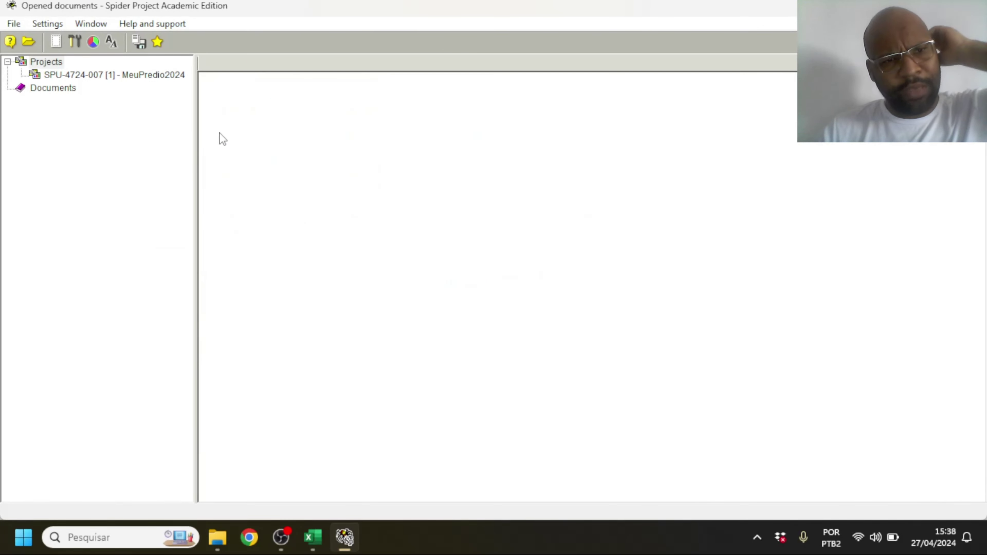
right_click(160, 77)
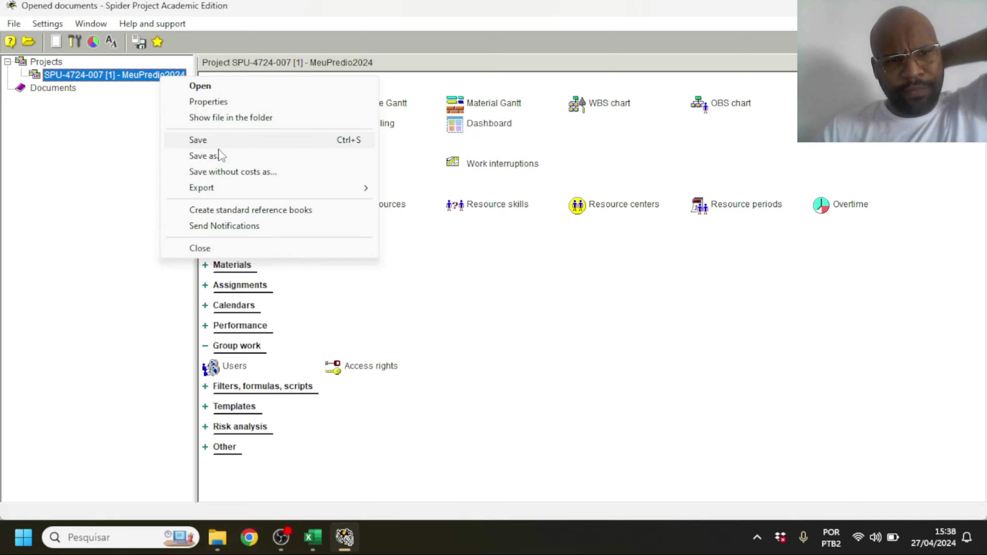
left_click(218, 247)
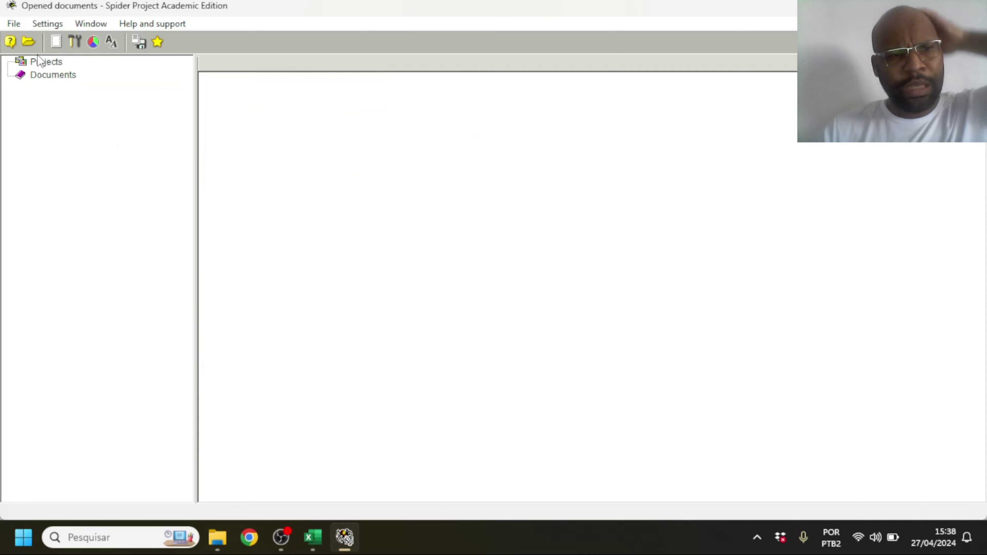
- Open version 2 of the SPU-4724-007 project from the 4724 storage
left_click(29, 42)
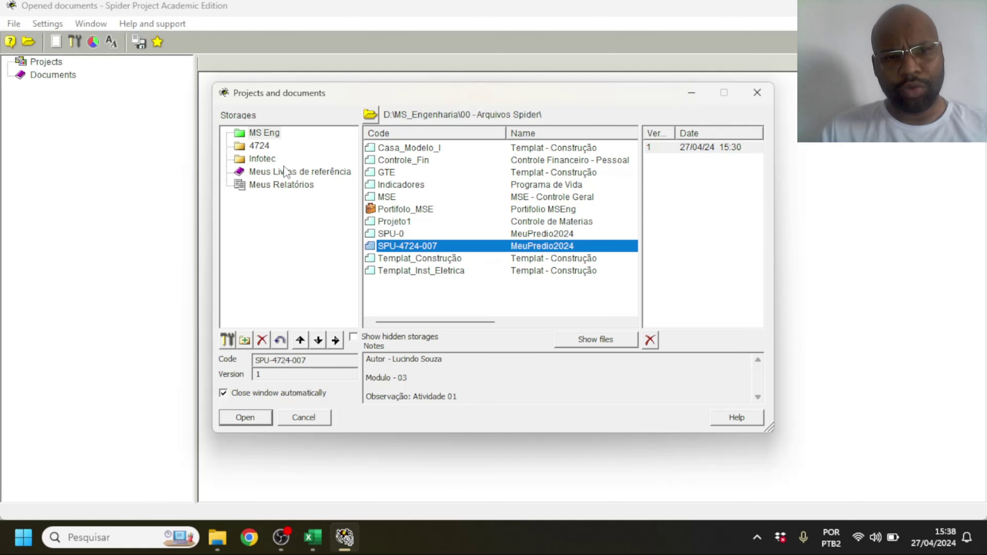
left_click(269, 145)
left_click(464, 221)
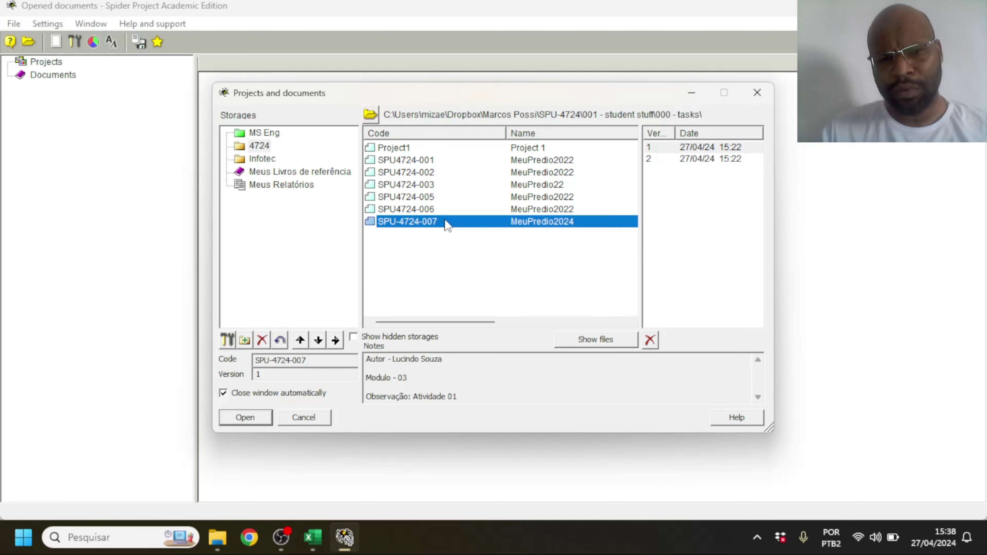
double_click(738, 167)
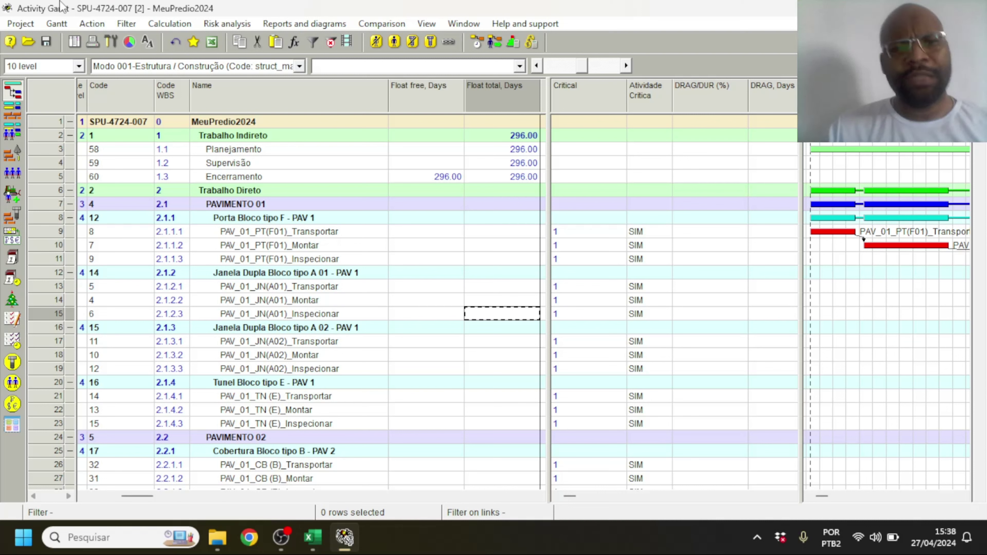
- Examine the available risk analysis methods, the Three scenarios method commands and the comparison commands
left_click(210, 23)
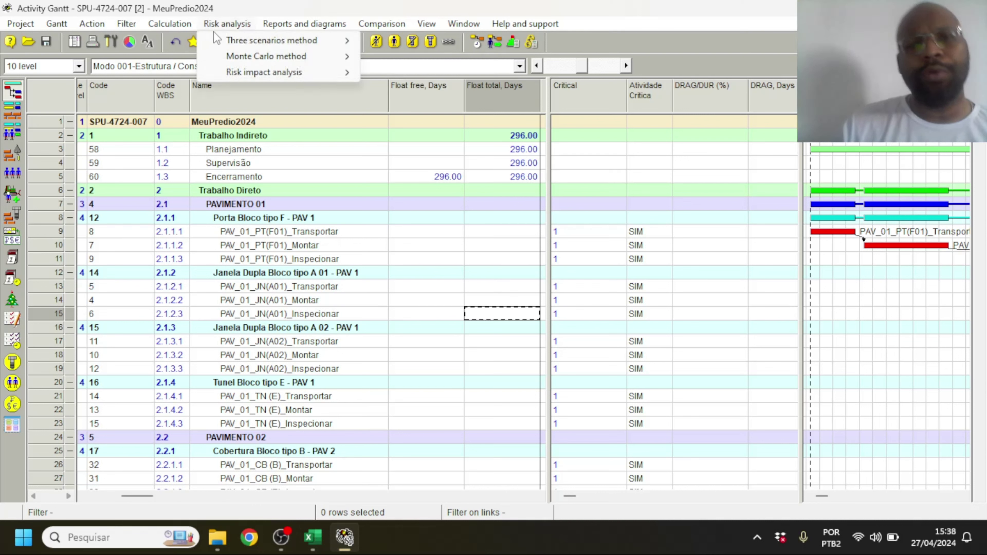
left_click(241, 24)
left_click(241, 25)
left_click(239, 27)
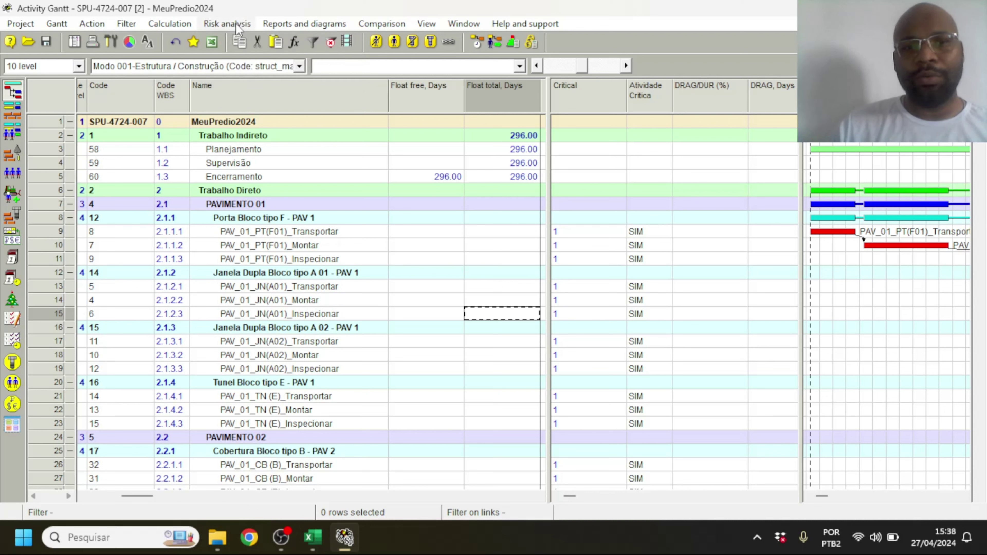
left_click(237, 29)
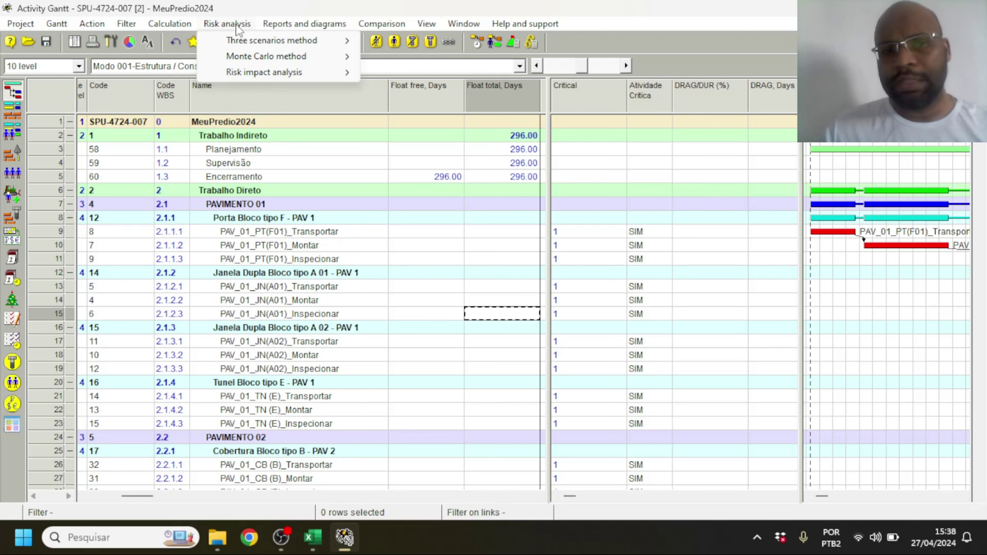
mouse_move(332, 41)
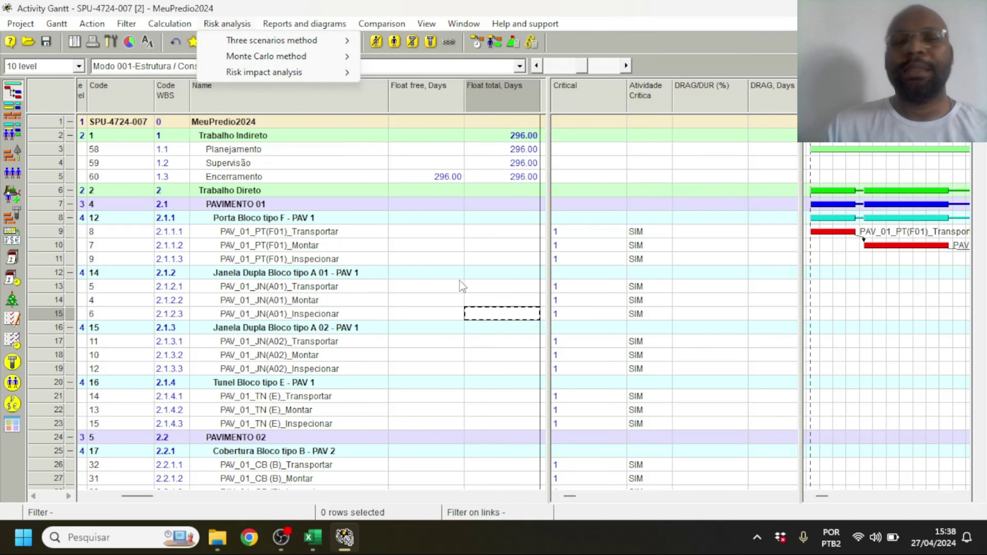
mouse_move(255, 44)
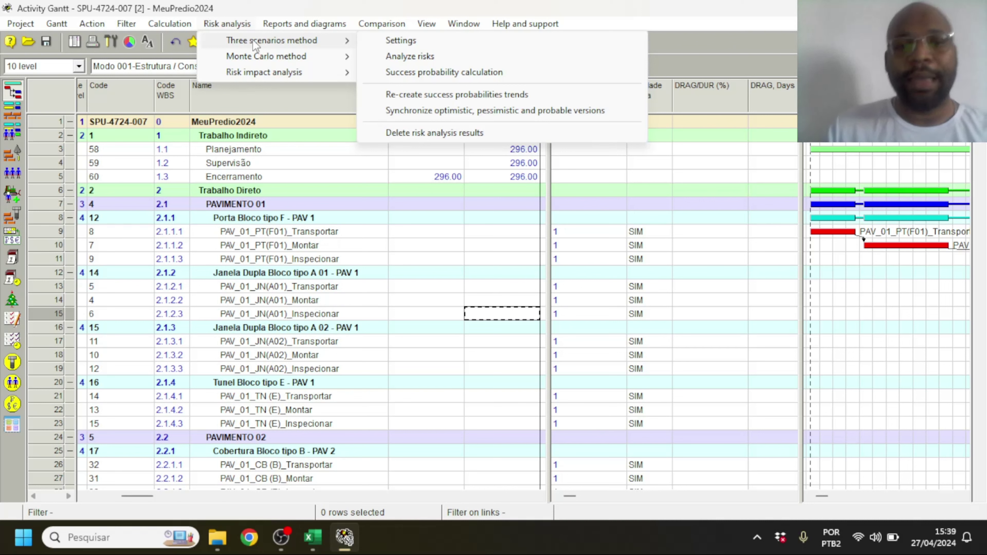
mouse_move(382, 24)
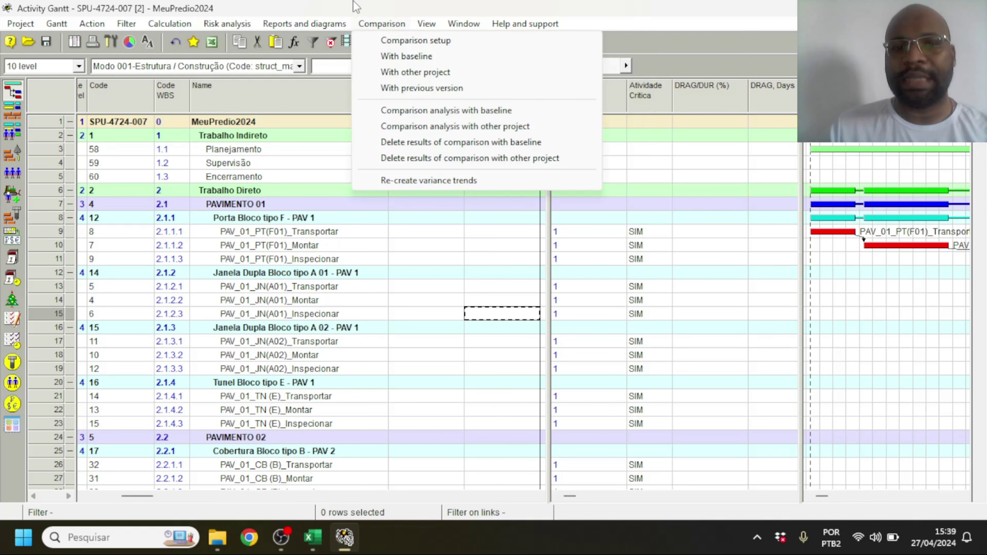
mouse_move(227, 23)
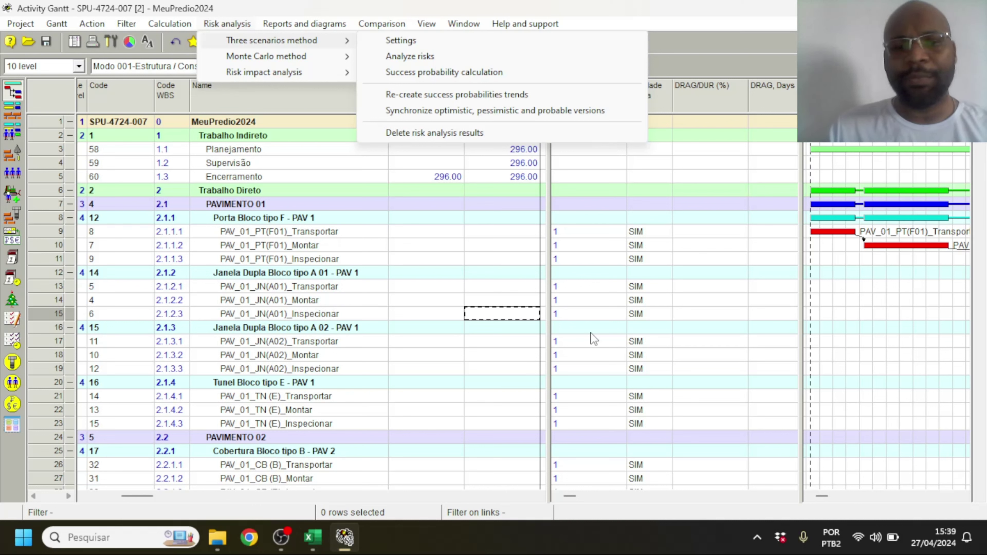
left_click(269, 232)
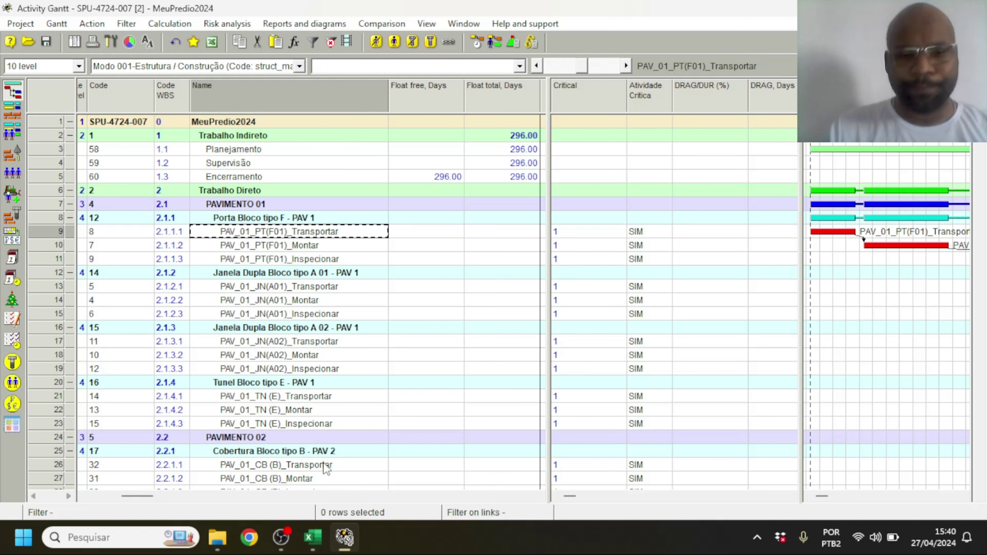
- Switch to the Excel checklist and set the status of Requisito 1 to 1 on sheet A2
left_click(314, 537)
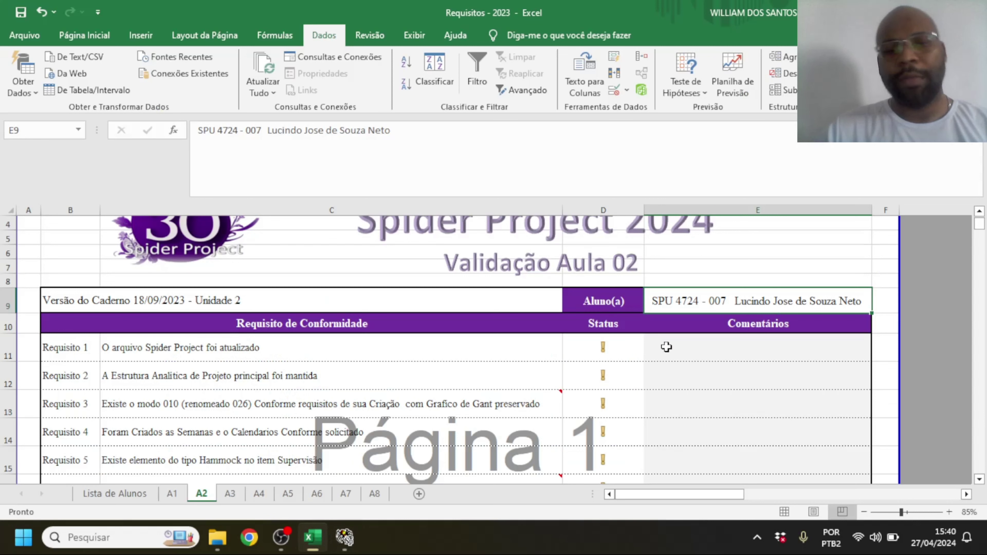
left_click(633, 338)
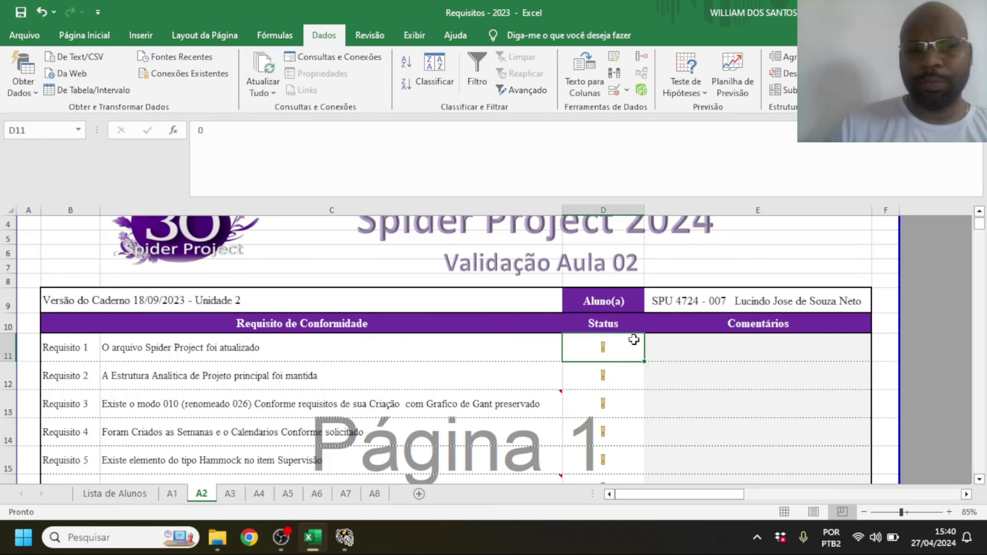
type("1")
key("Return")
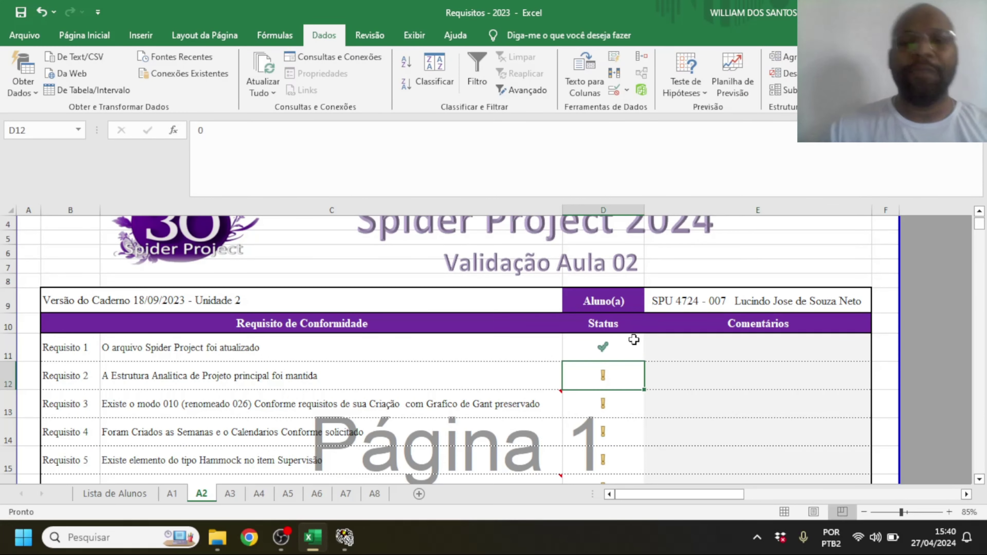
scroll(645, 324, "down", 6)
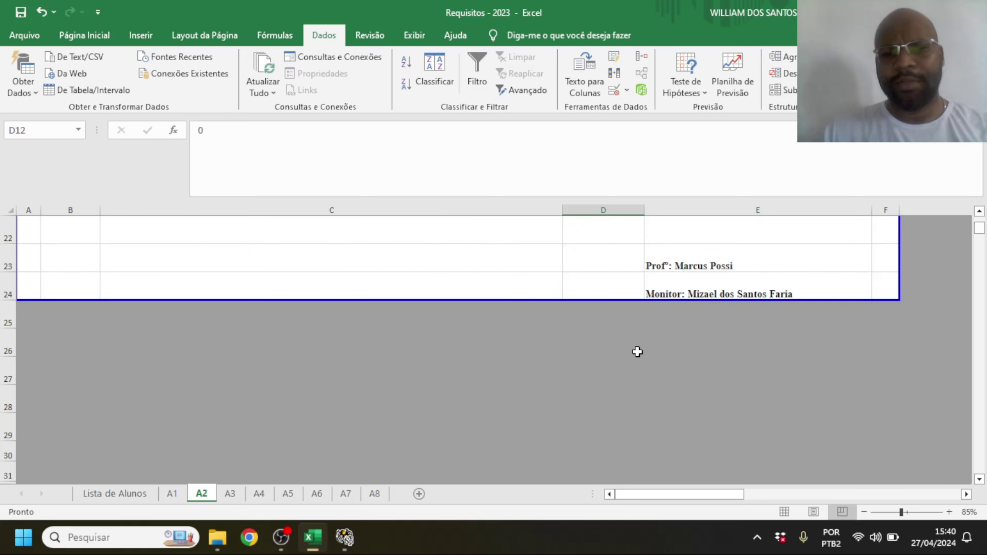
scroll(637, 329, "up", 6)
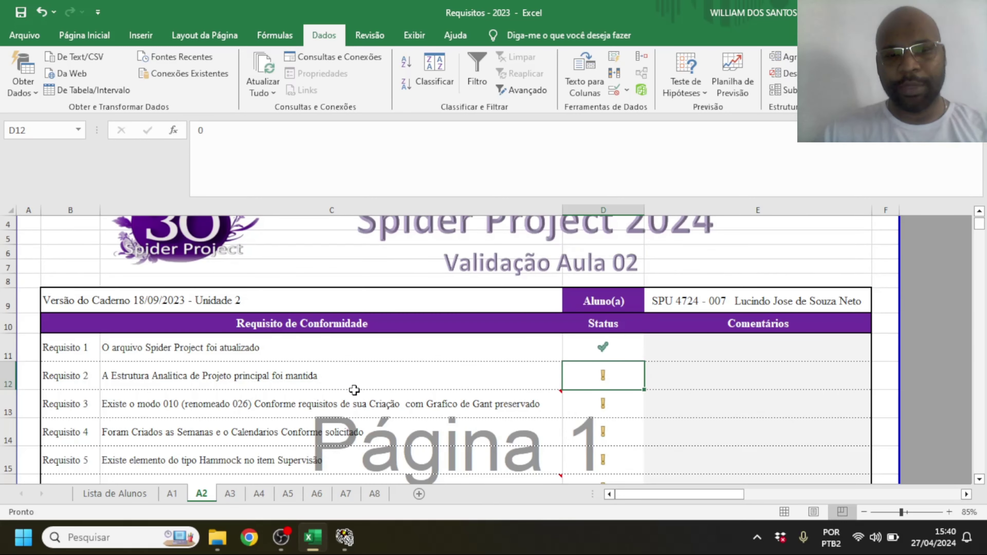
- Switch to Spider Project and display the WBS structure Modo 005 - EAP por Riscos e Responsáveis
left_click(344, 537)
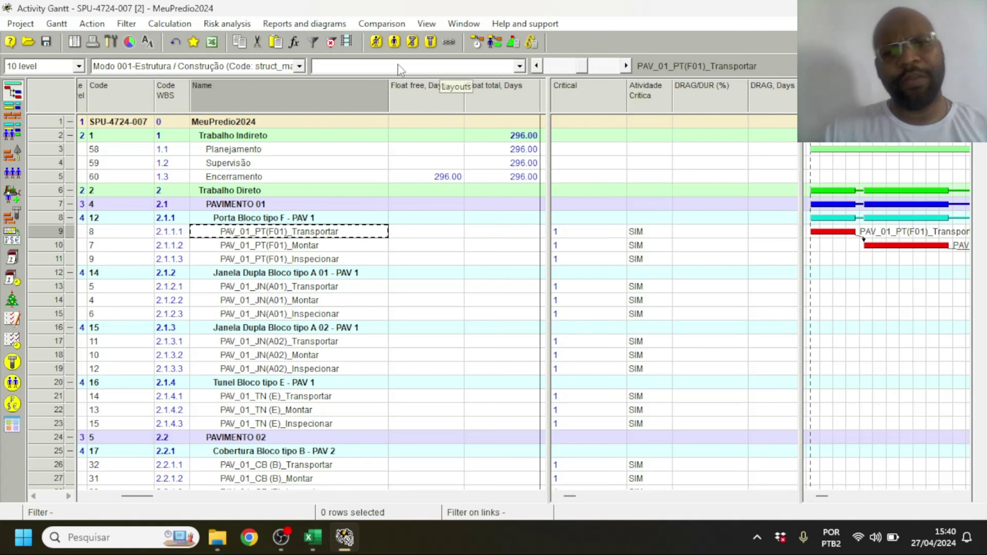
left_click(294, 69)
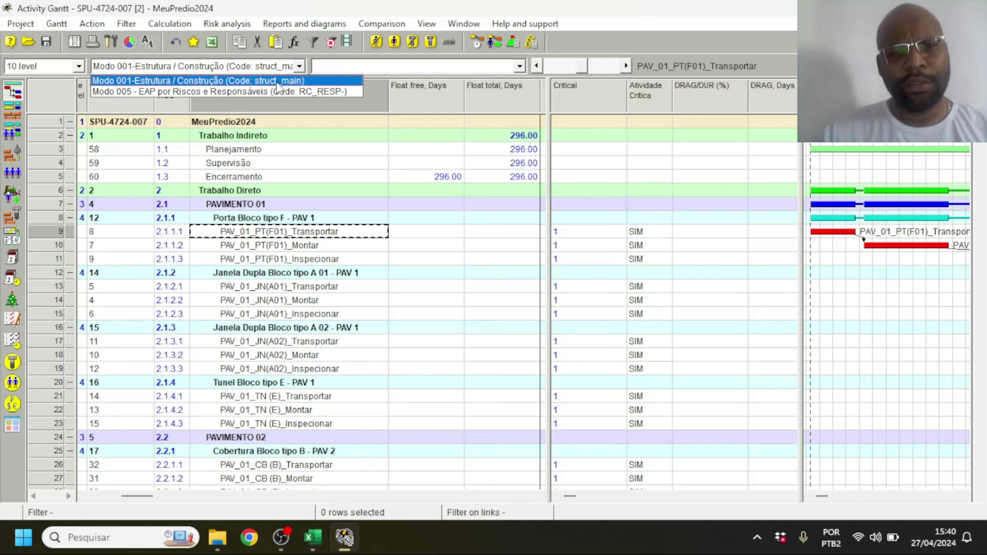
left_click(291, 80)
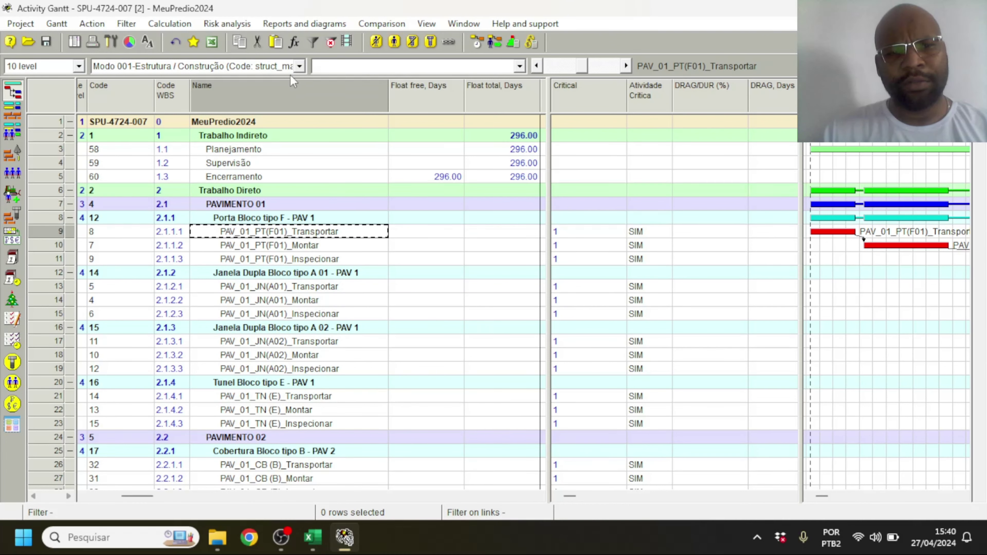
left_click(302, 67)
left_click(275, 92)
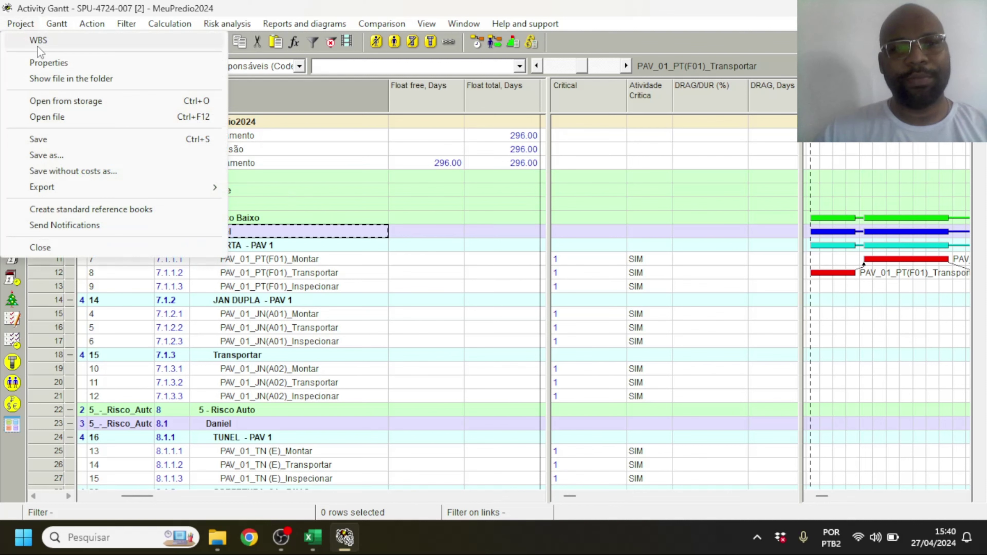
- Update the Modo 005 WBS structure by its existing fields and switch to it
left_click(37, 44)
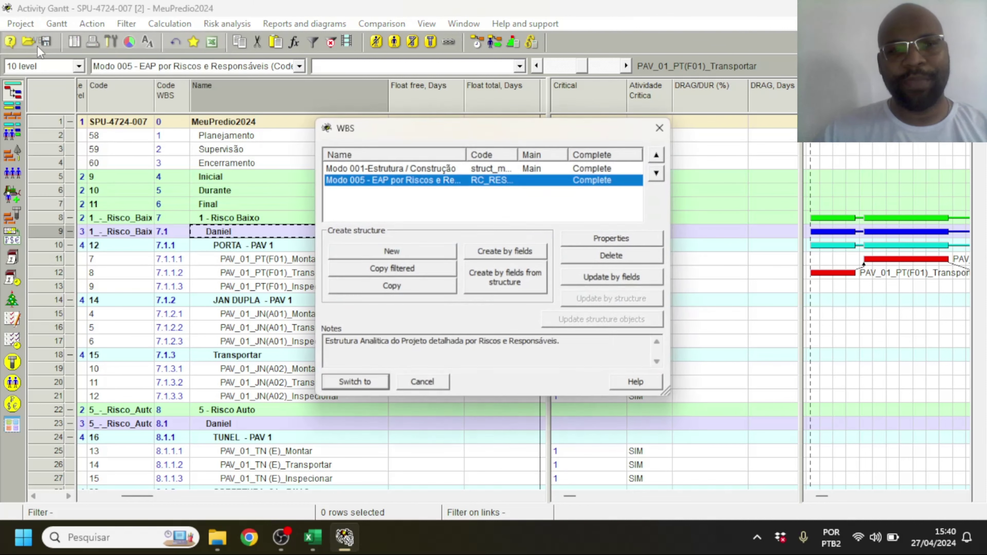
left_click(647, 277)
left_click(362, 445)
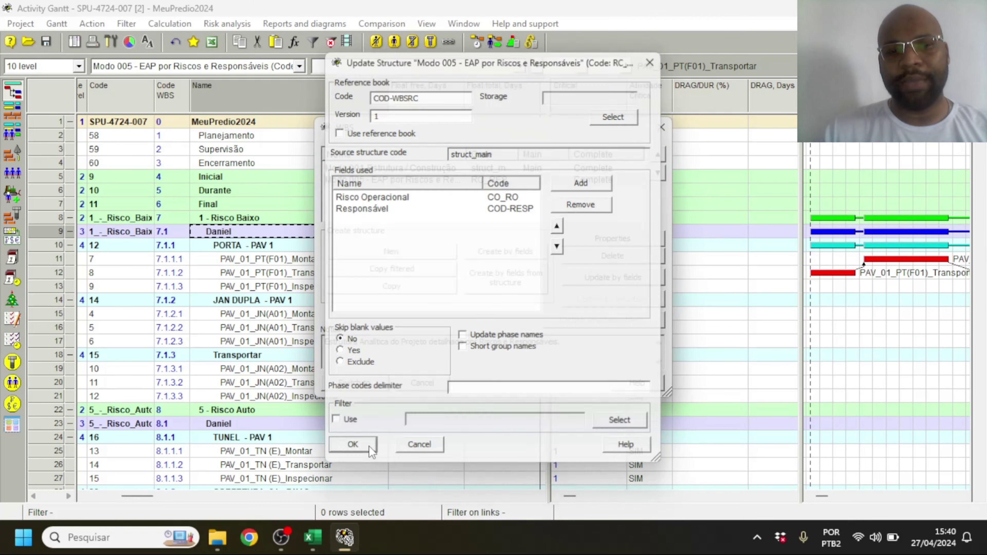
left_click(360, 384)
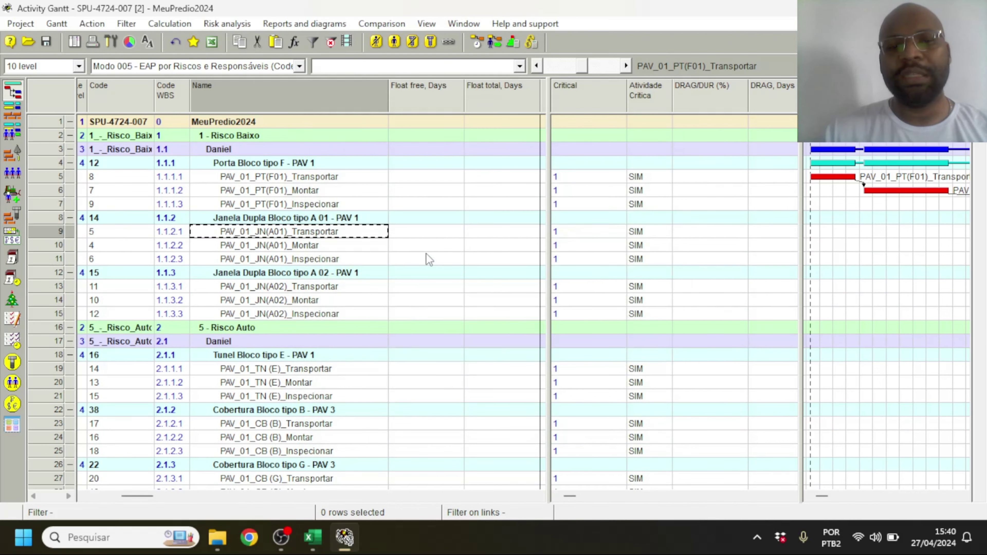
- Switch to the Excel checklist, mark Requisito 2 as met and review the remaining requirements
left_click(423, 222)
key("alt+Tab")
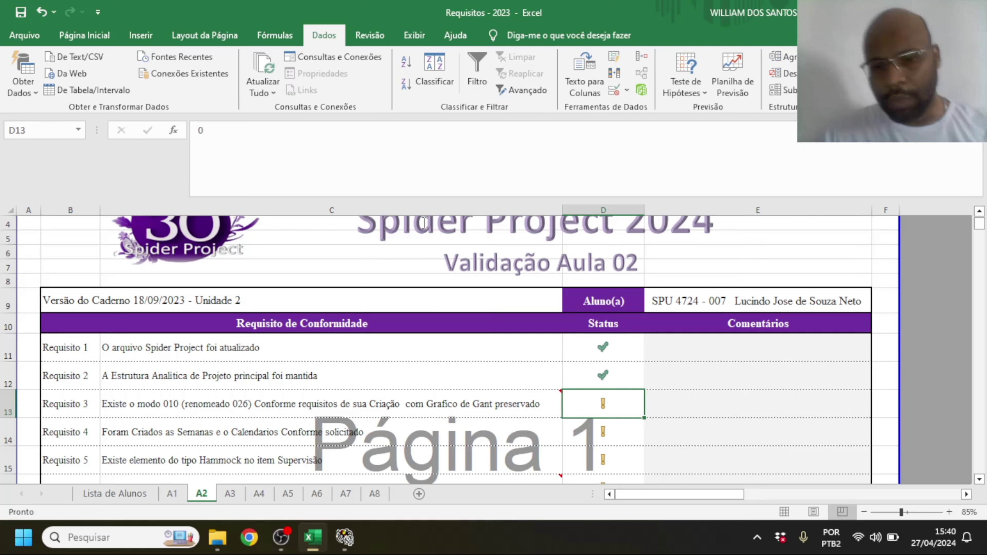
scroll(642, 287, "up", 1)
scroll(744, 307, "down", 5)
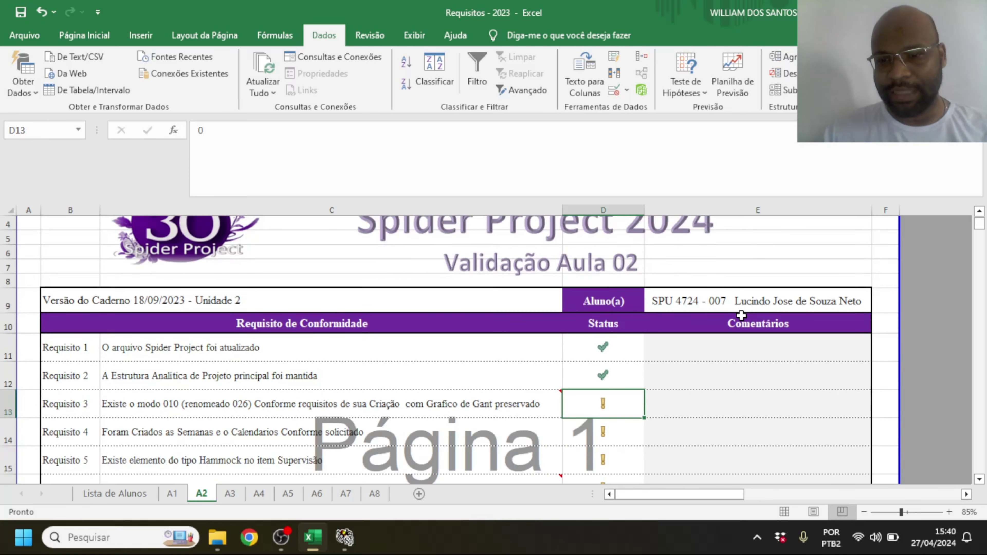
scroll(851, 412, "up", 1)
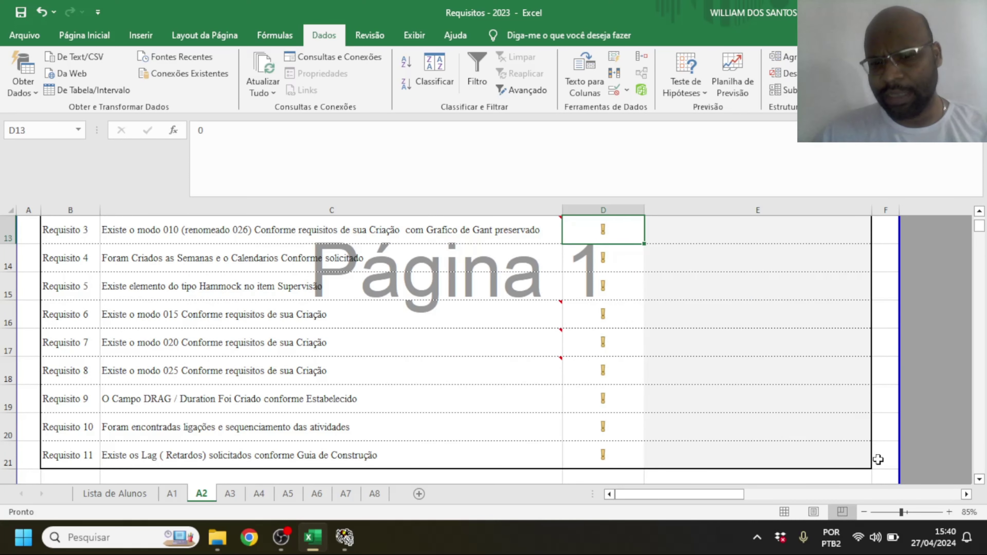
left_click(979, 211)
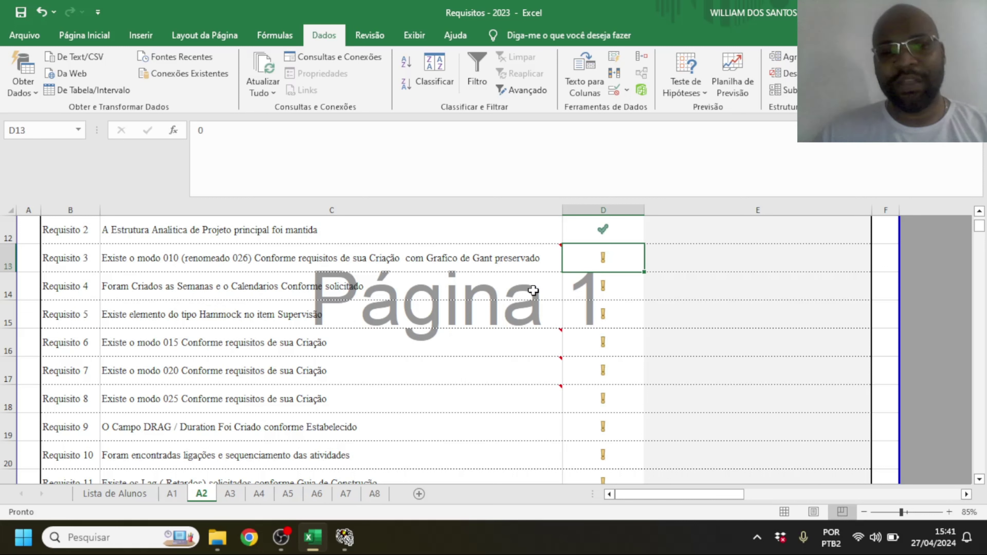
mouse_move(531, 263)
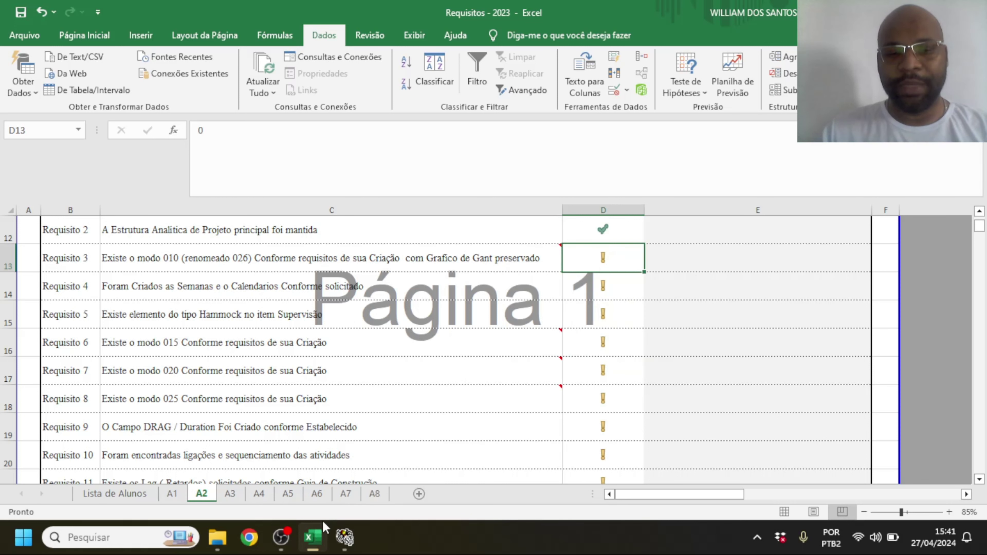
- Switch to Spider Project, apply the layout Modo 026 – Cronograma do Projeto and narrow the name pane to show more data columns
left_click(344, 537)
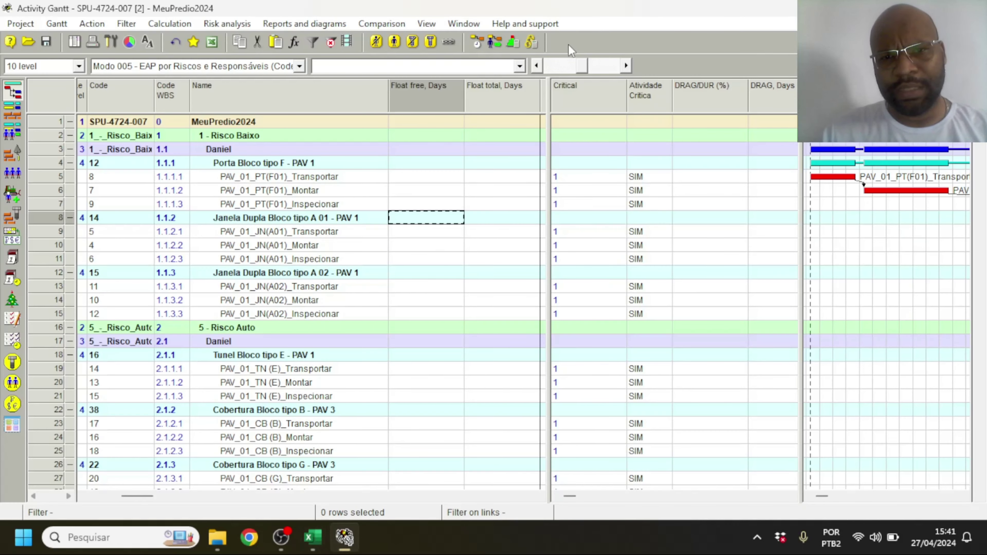
left_click(519, 66)
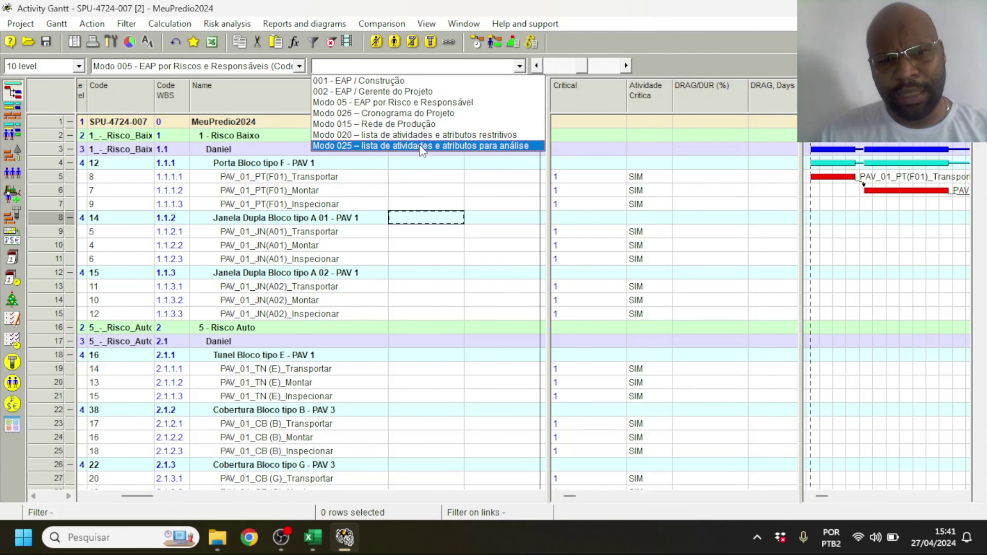
left_click(406, 113)
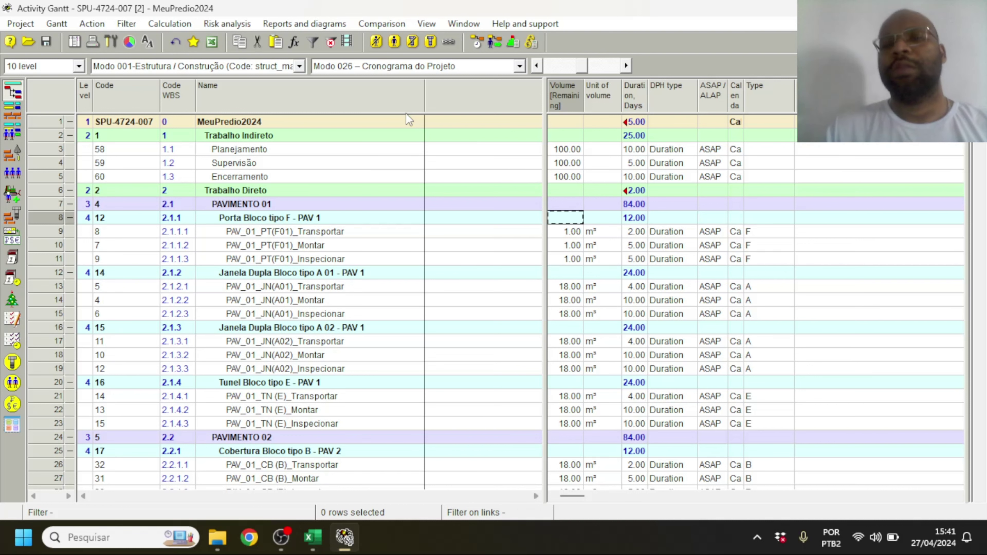
left_click_drag(544, 101, 419, 91)
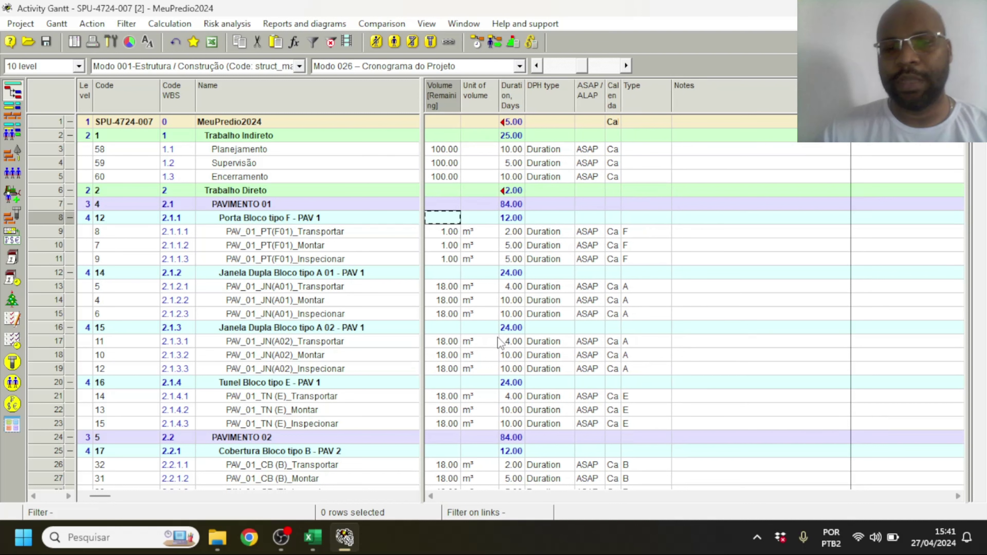
- Check the wording of Requisito 3 and its cell note in the Excel checklist
mouse_move(308, 540)
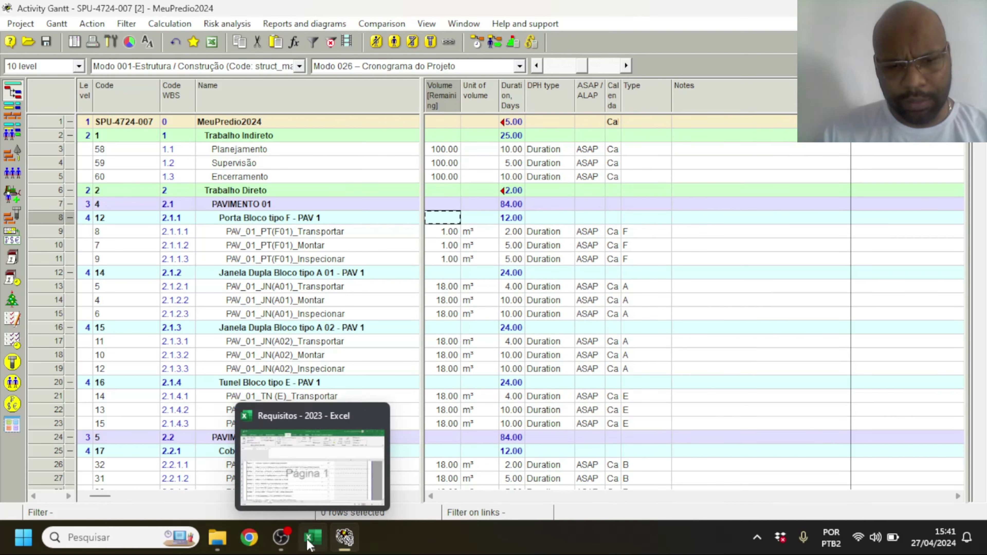
left_click(331, 501)
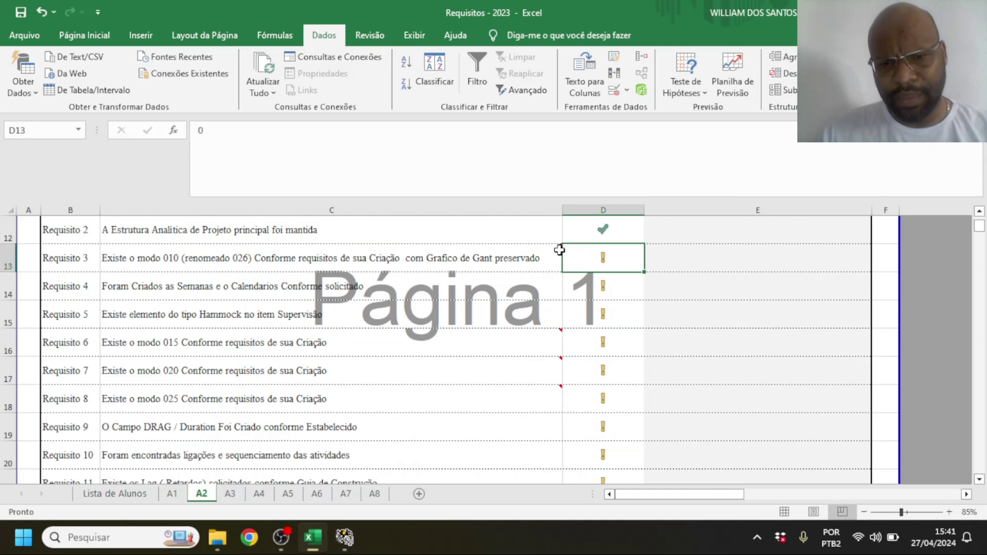
mouse_move(559, 249)
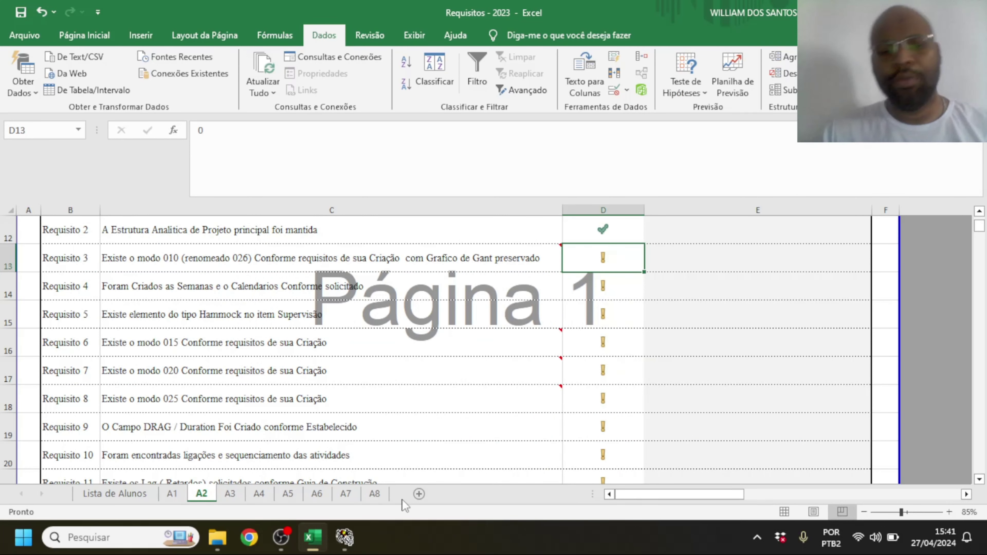
- Switch to Spider Project, widen the Calendar column and examine the activities' calendar and Type values
left_click(355, 540)
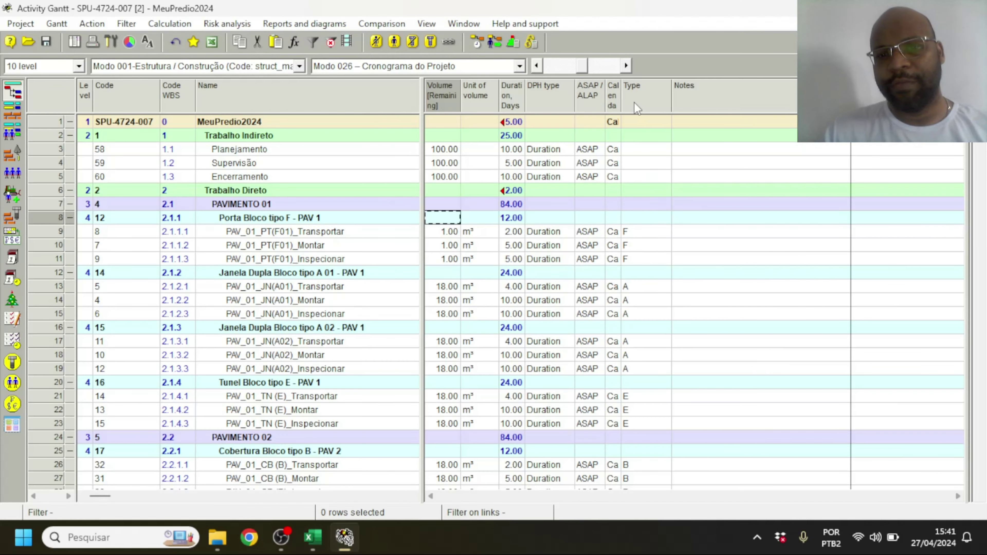
left_click_drag(621, 105, 679, 110)
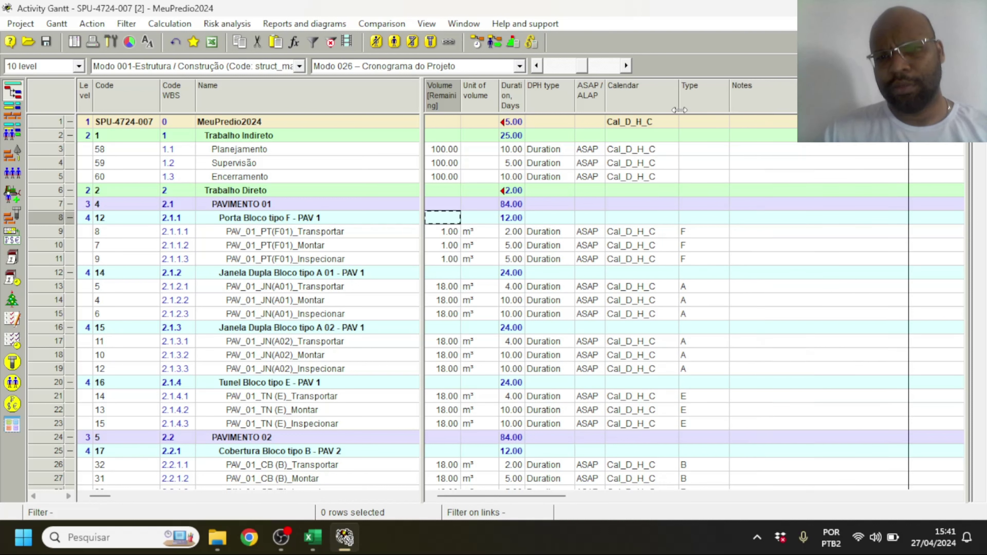
left_click(690, 250)
left_click(694, 250)
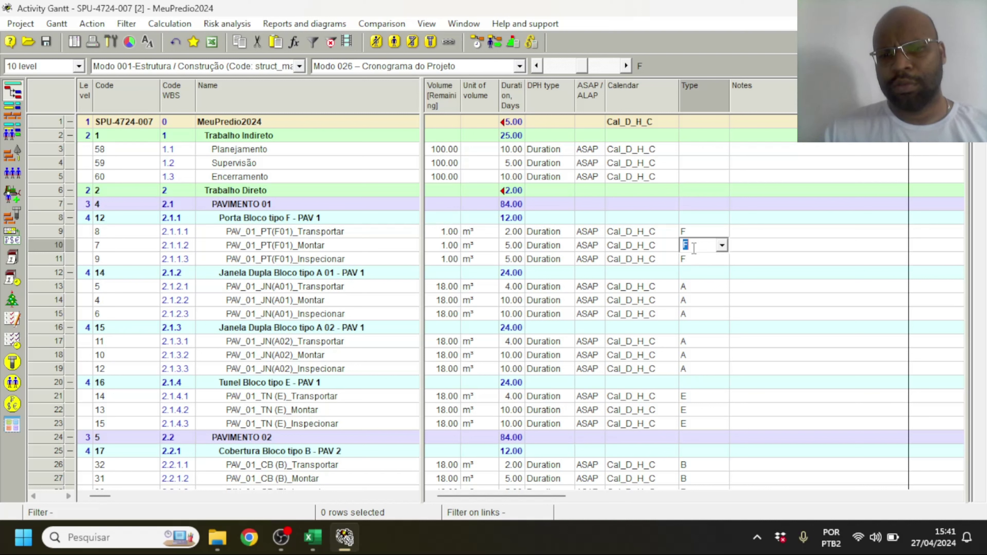
left_click(780, 229)
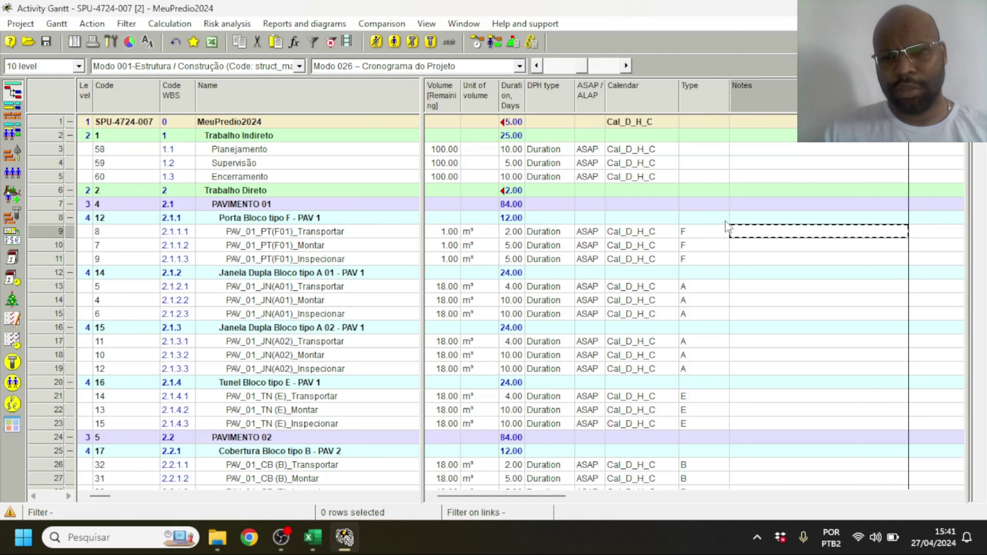
left_click(712, 223)
left_click(708, 234)
scroll(676, 408, "down", 2)
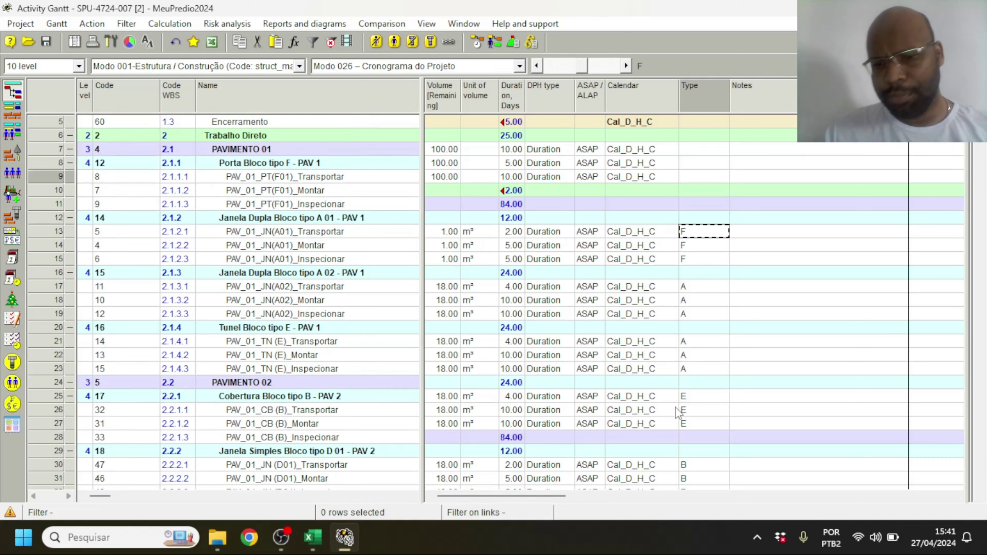
scroll(677, 413, "down", 4)
scroll(734, 330, "up", 6)
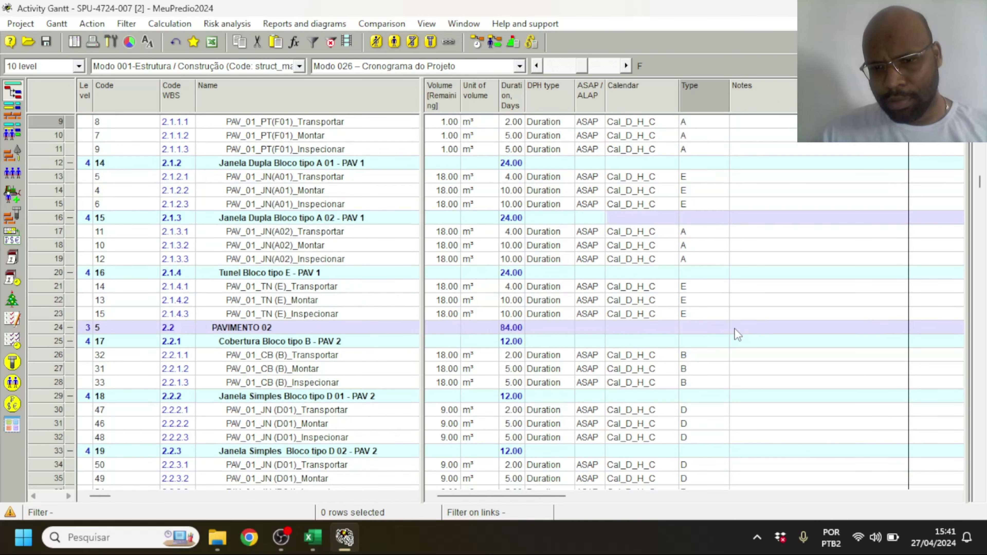
scroll(735, 331, "down", 1)
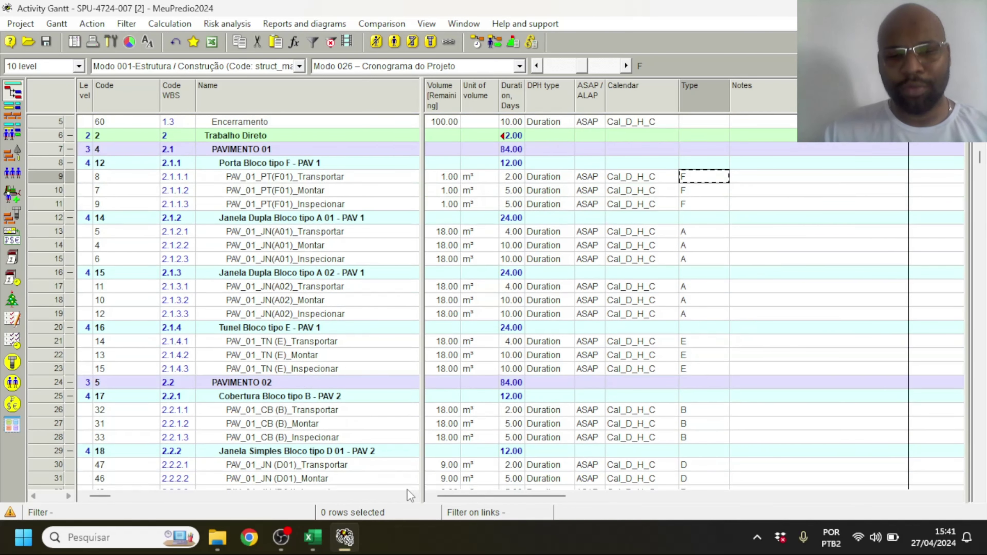
- Switch to the Excel checklist and set the status of Requisito 3 to 1
left_click(327, 542)
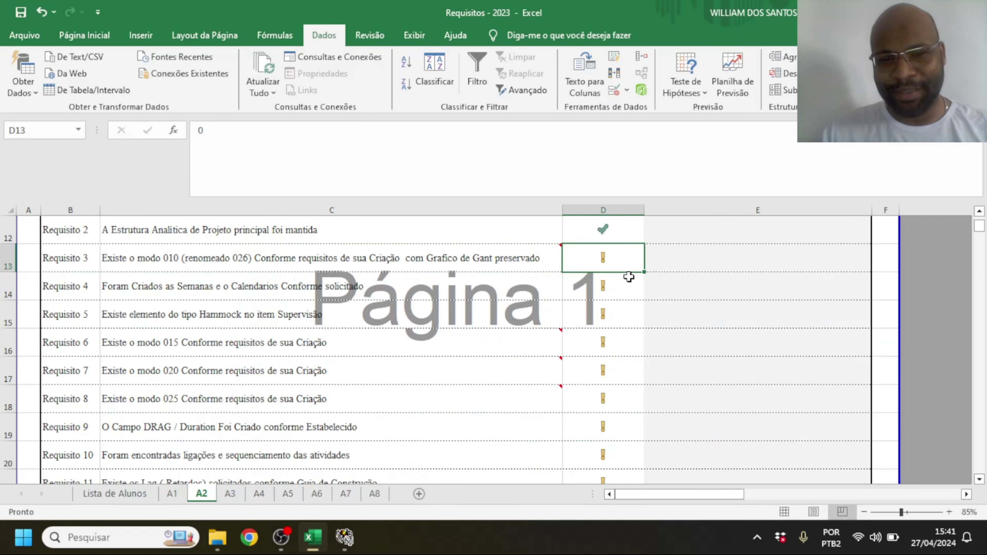
type("1")
key("Return")
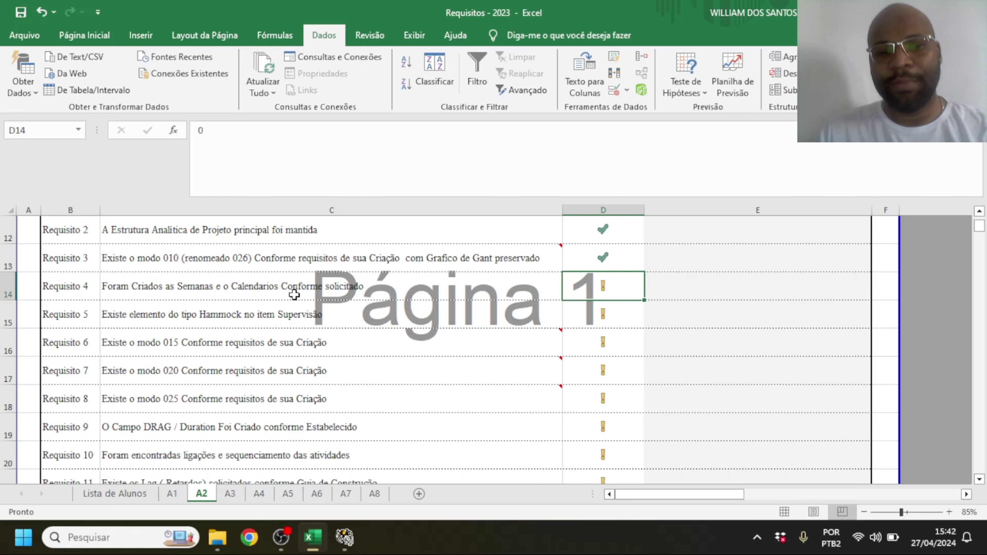
- Switch to Spider Project and open the project's Weeks table to examine the working weeks
left_click(345, 537)
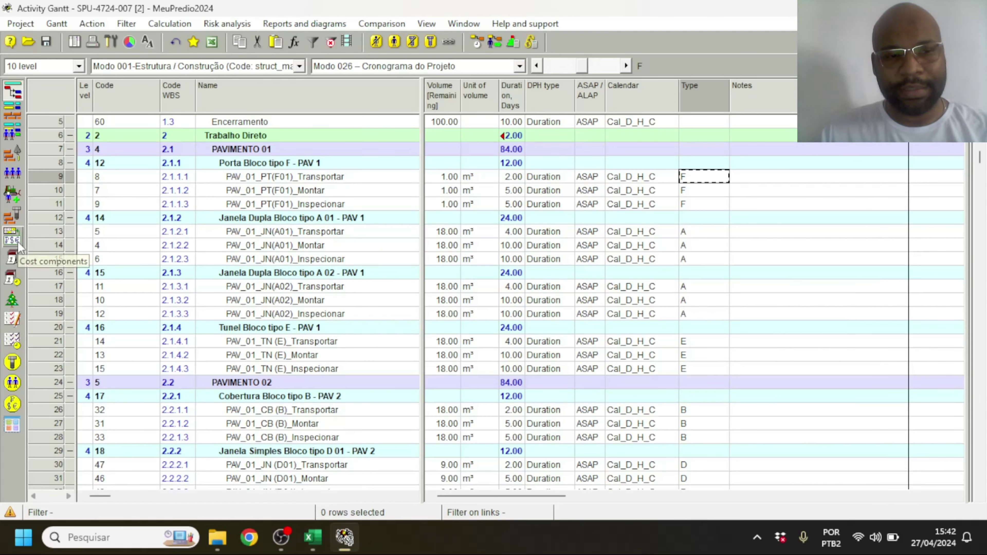
left_click(17, 280)
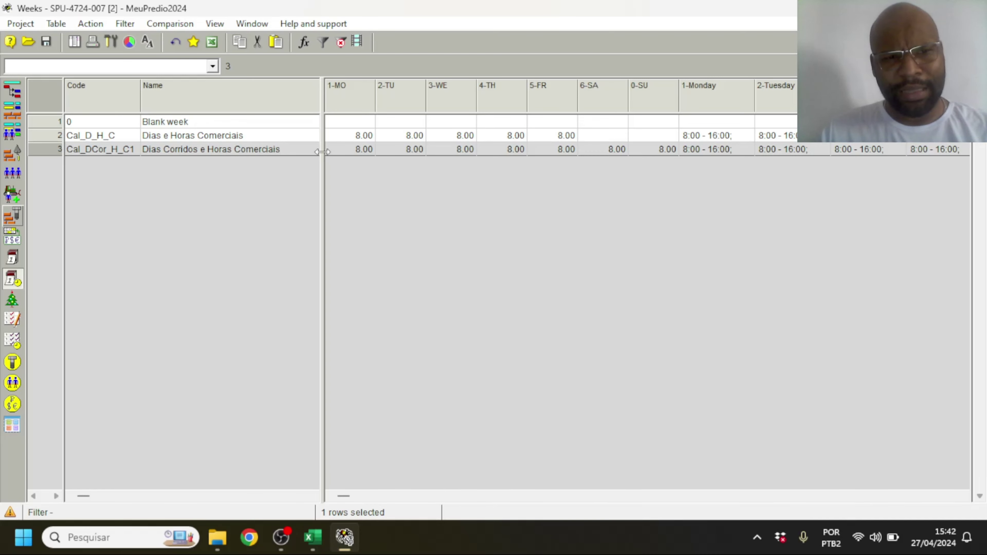
- Examine the project's Calendars, Weeks and Calendar exceptions tables, finishing on the exceptions
left_click_drag(322, 151, 345, 152)
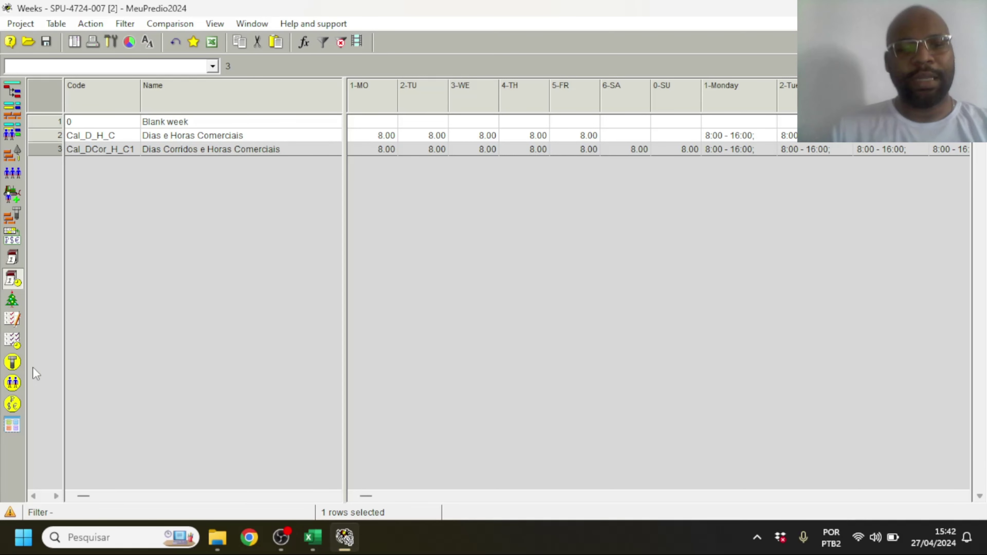
left_click(16, 259)
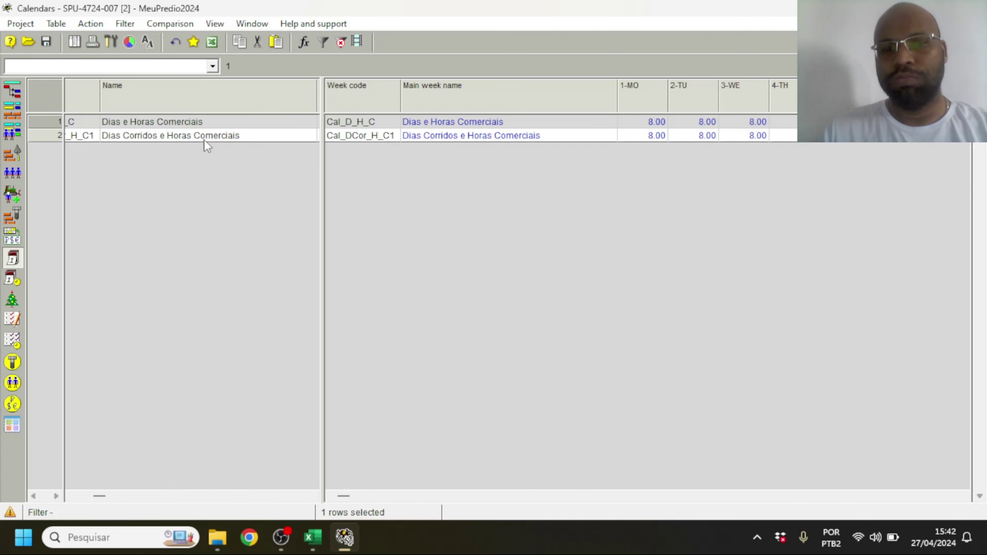
left_click(11, 300)
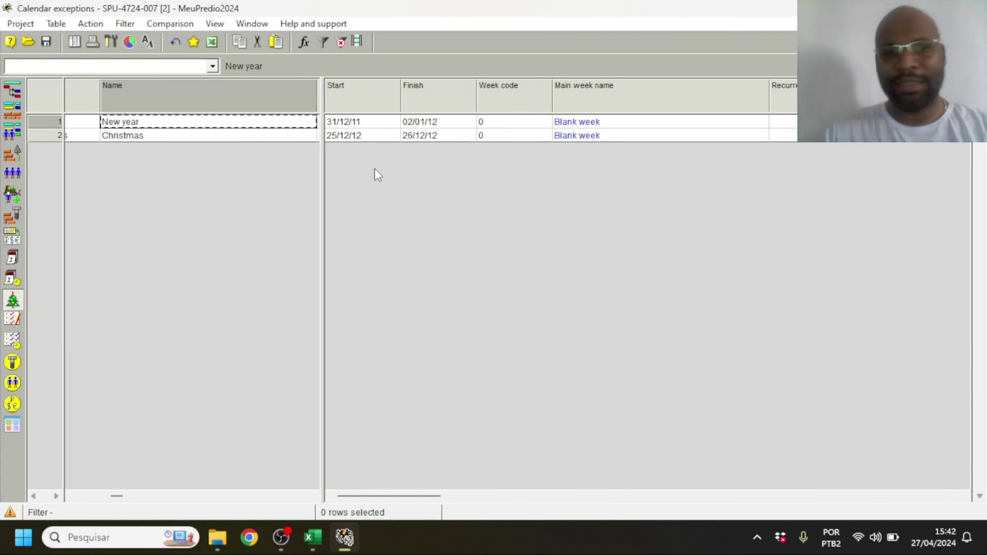
left_click(11, 278)
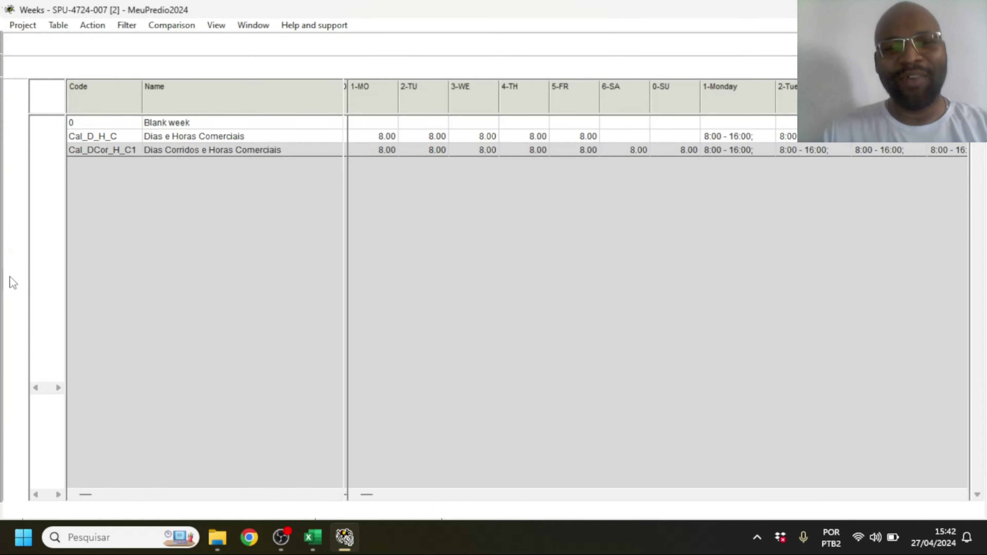
left_click(13, 300)
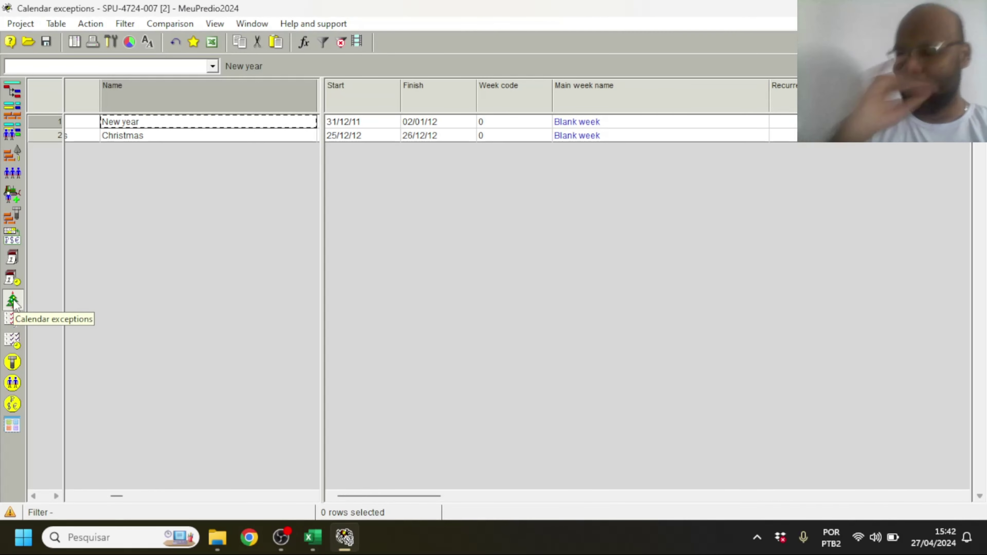
- Add a new calendar exception below Christmas and name it 15 Novembro
key("Down")
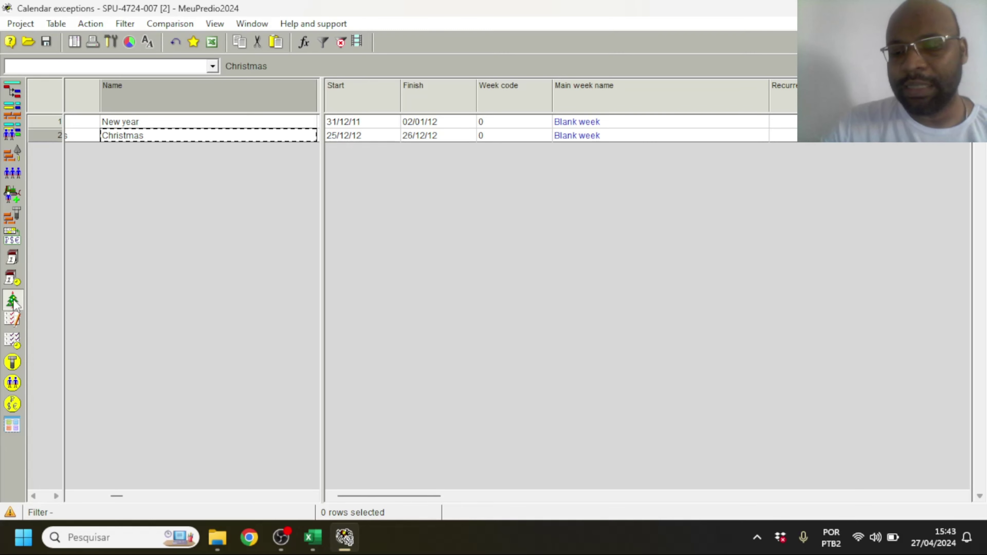
key("Insert")
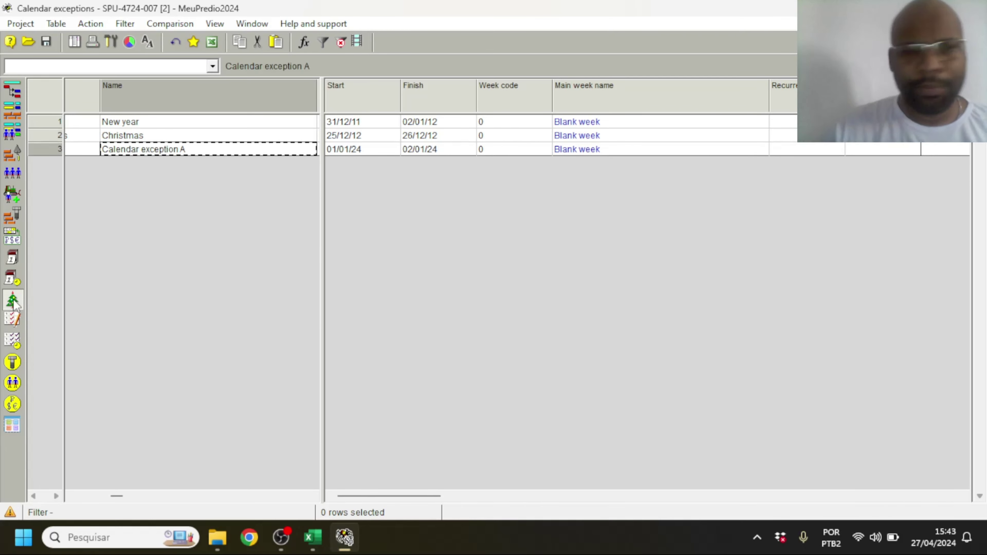
type("1")
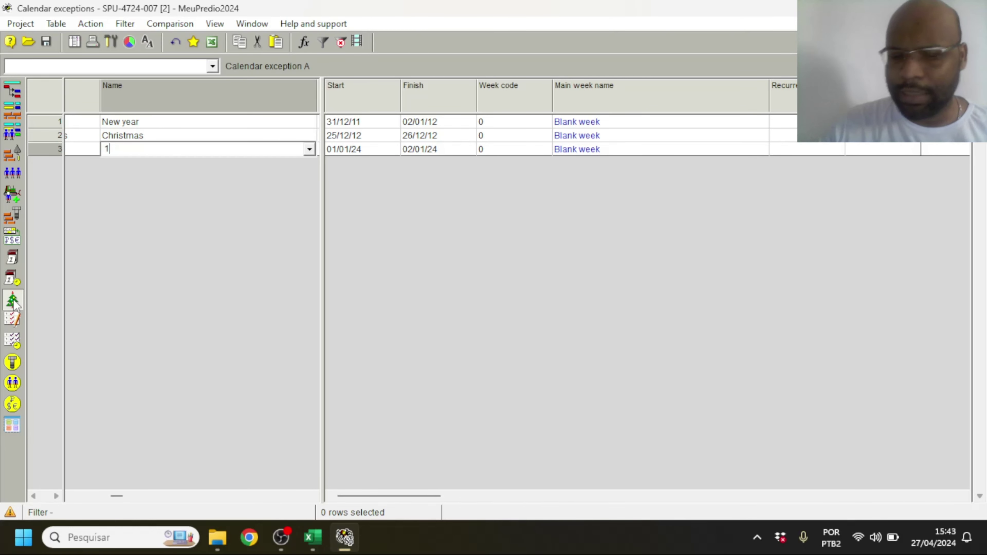
type("5 Novembro")
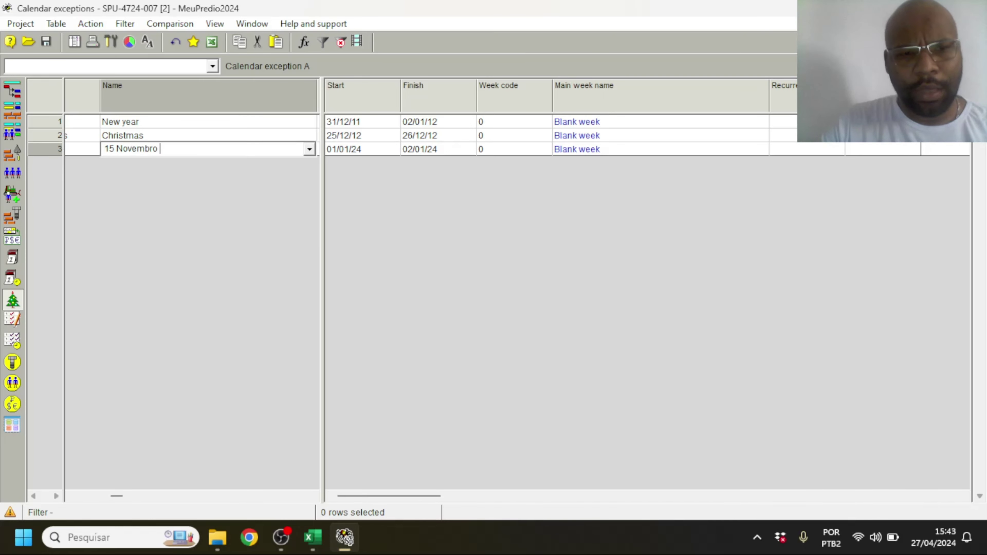
key("Return")
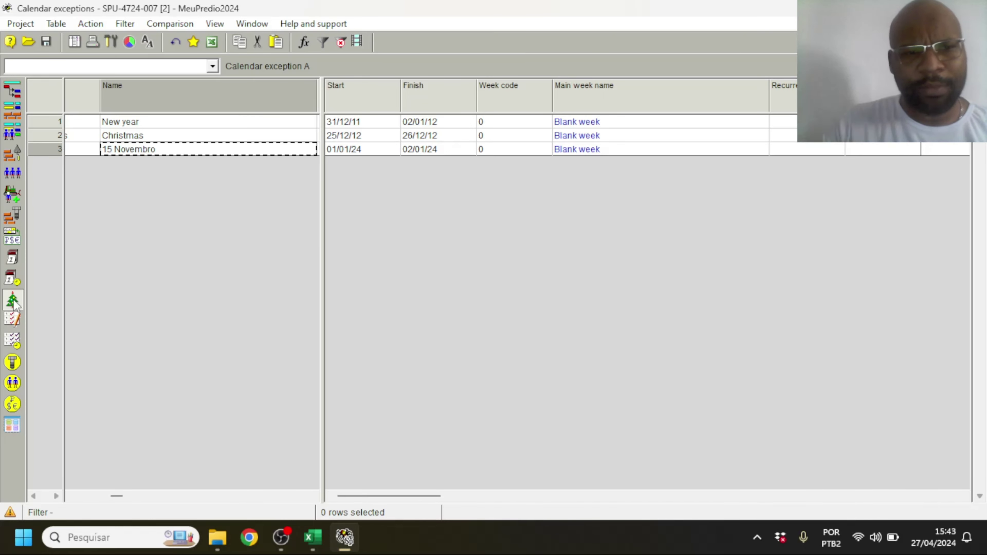
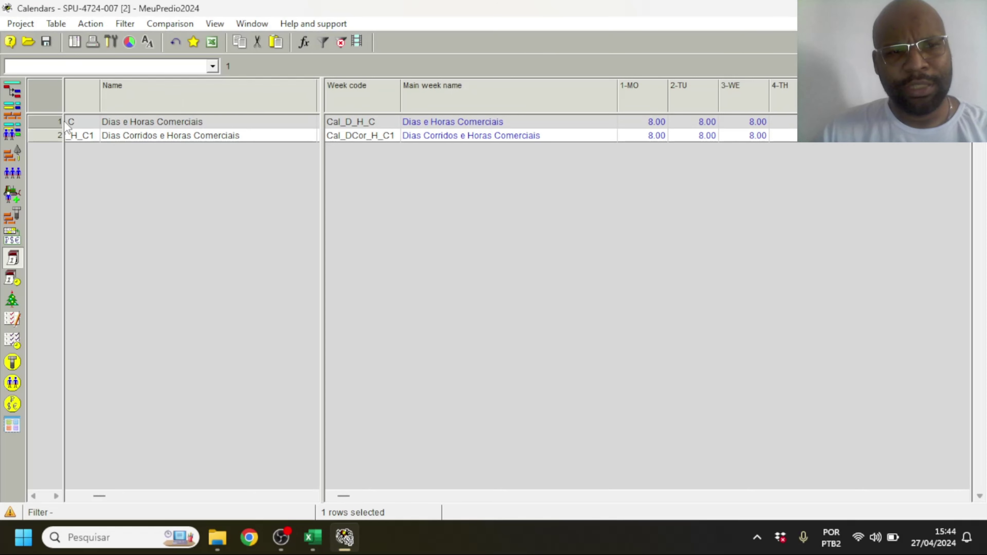
- Add the 15 Novembro exception to the Dias e Horas Comerciais calendar
double_click(44, 124)
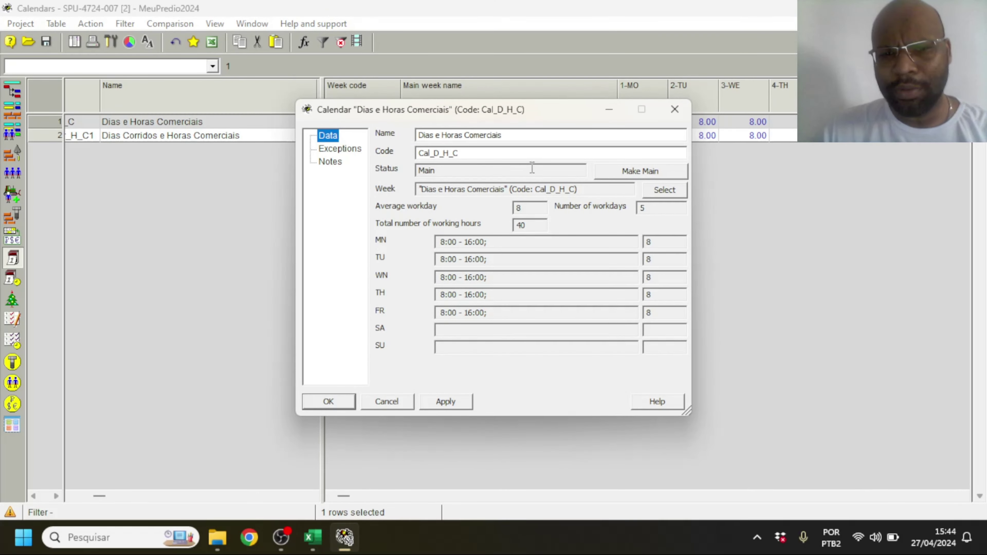
left_click(356, 150)
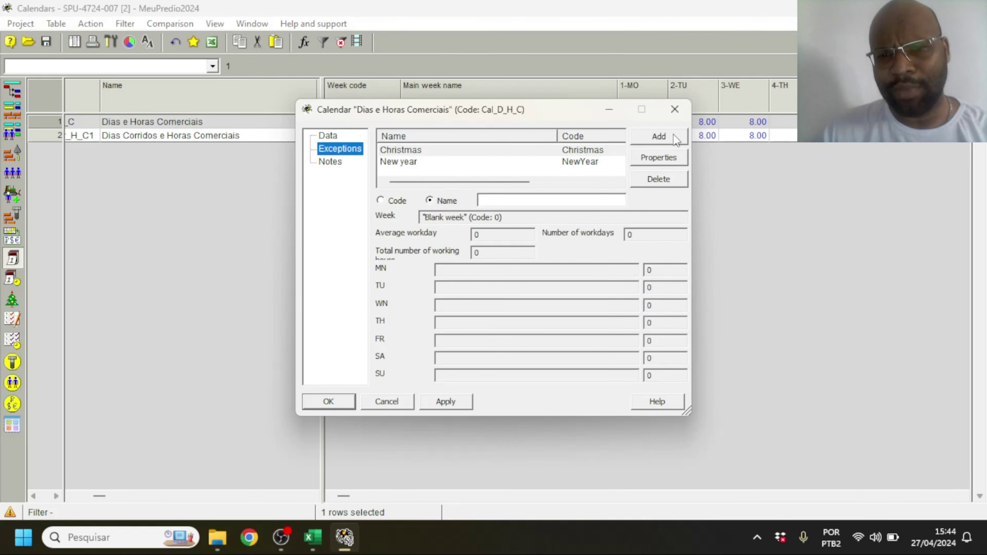
left_click(666, 138)
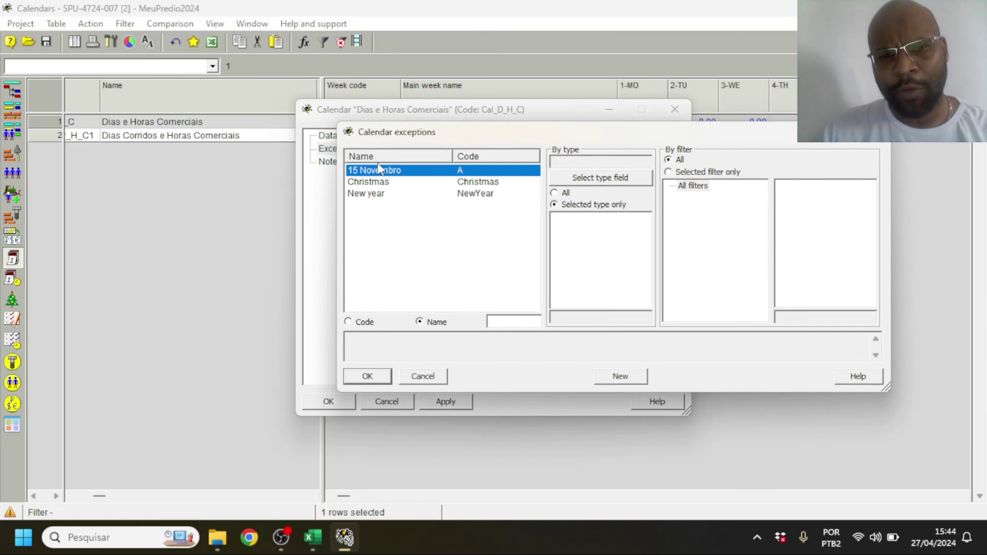
double_click(387, 172)
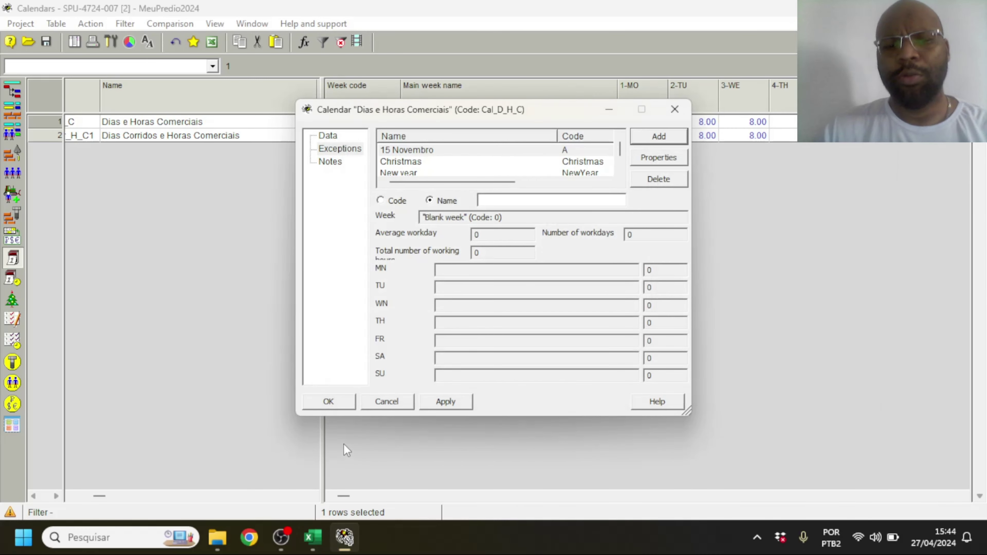
left_click(324, 402)
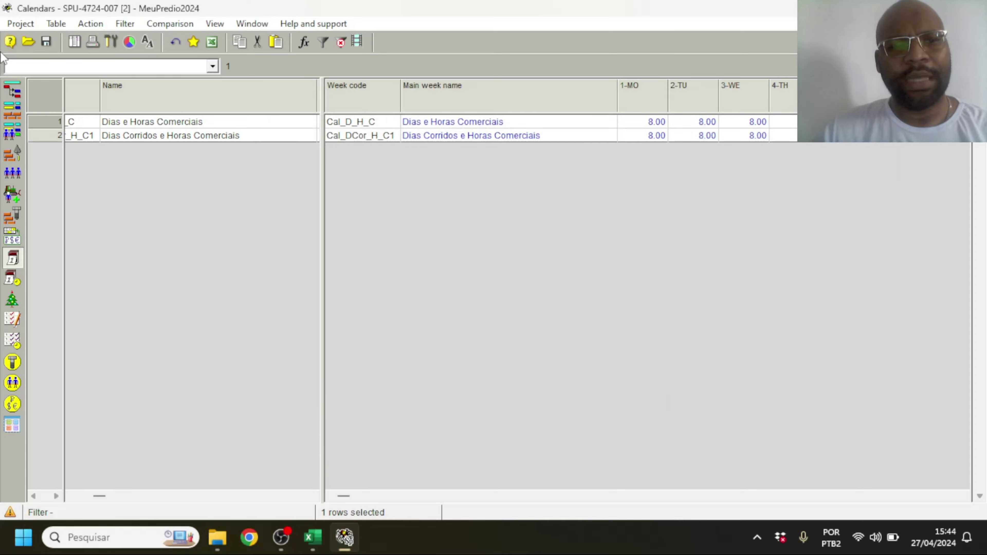
- Open the Activity Gantt, expose its chart area beside the table and set the time scale to months
left_click(12, 91)
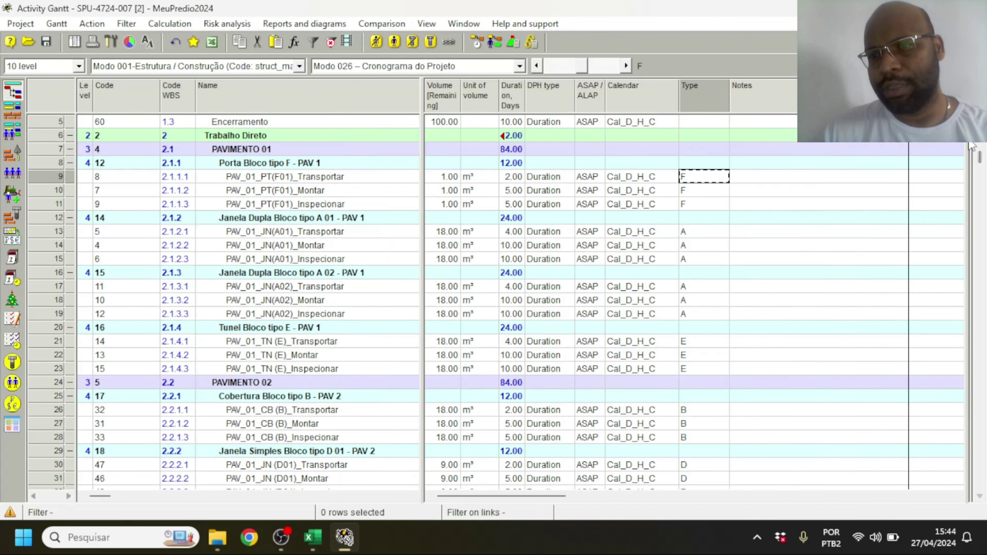
left_click_drag(967, 128, 502, 125)
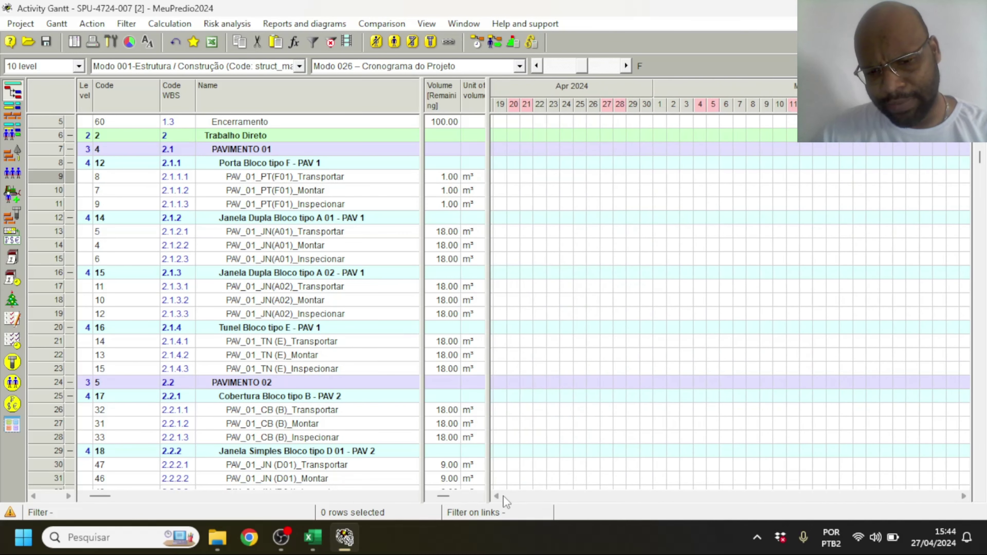
scroll(840, 338, "down", 3)
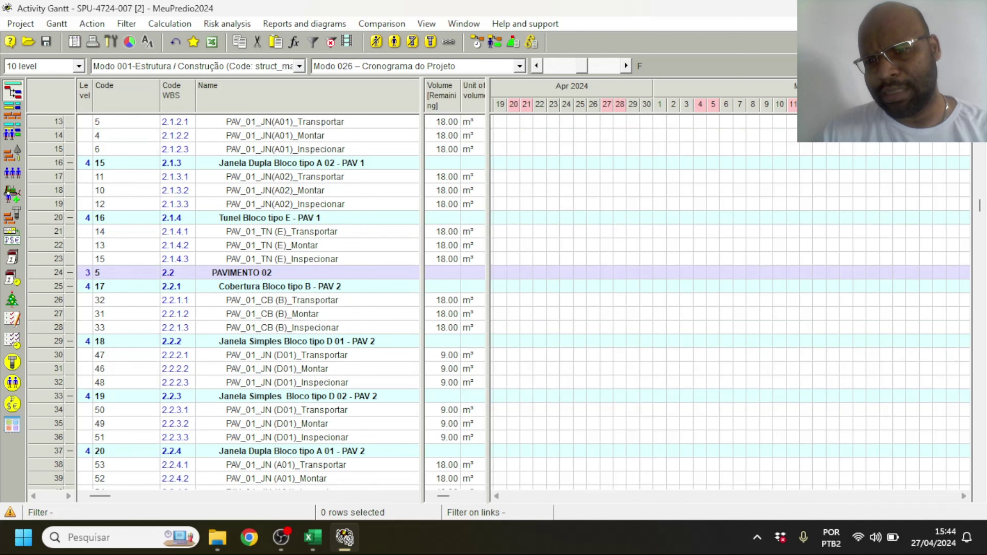
scroll(805, 193, "up", 3)
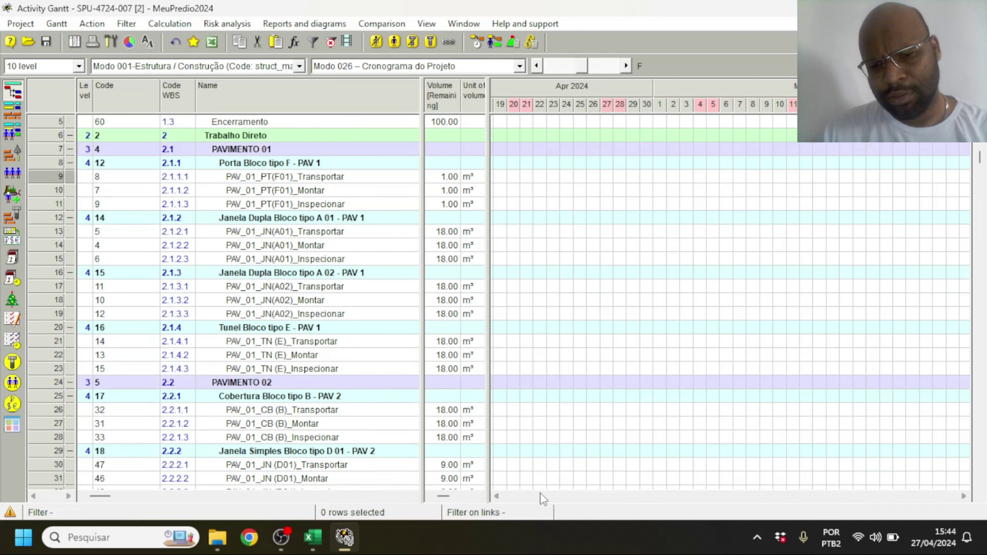
scroll(949, 492, "up", 2)
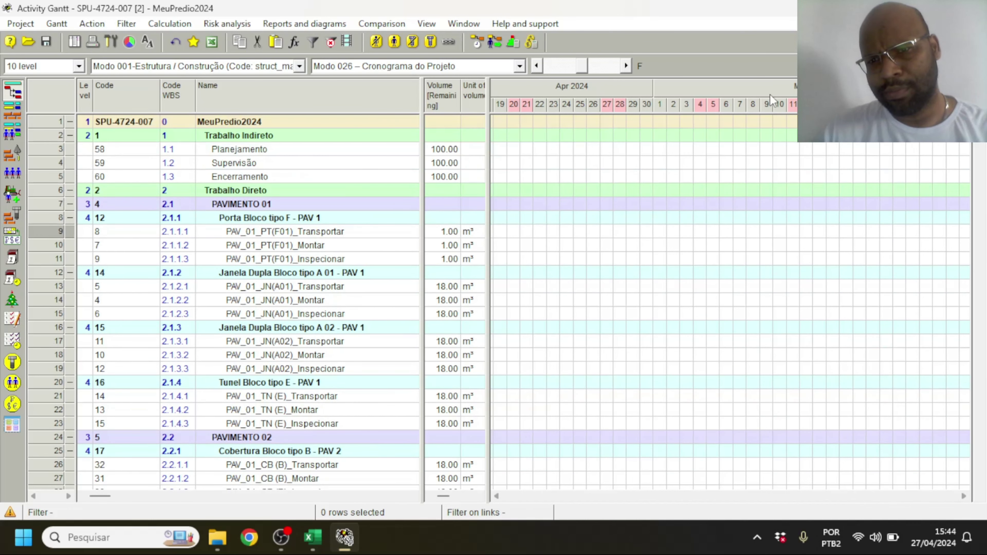
scroll(746, 131, "down", 3)
right_click(793, 104)
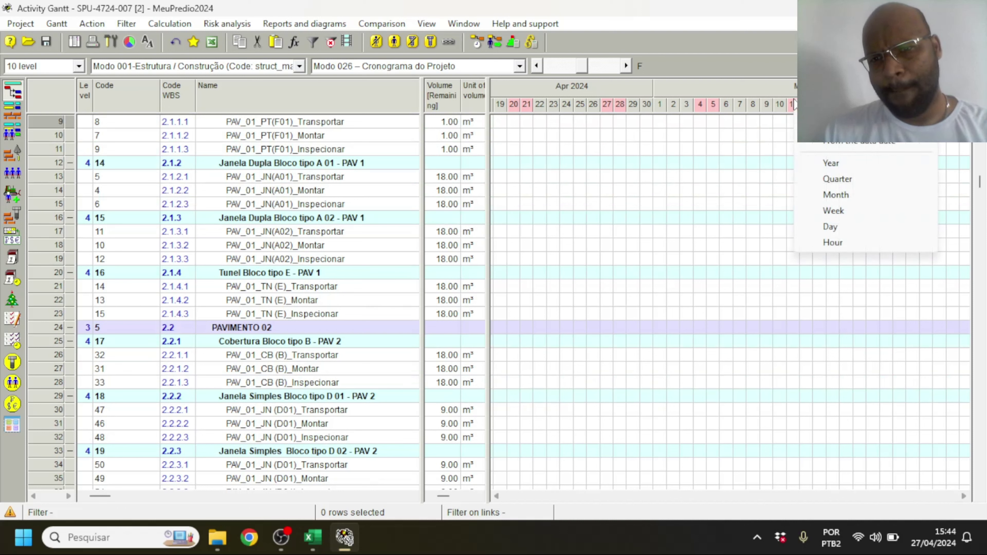
left_click(835, 195)
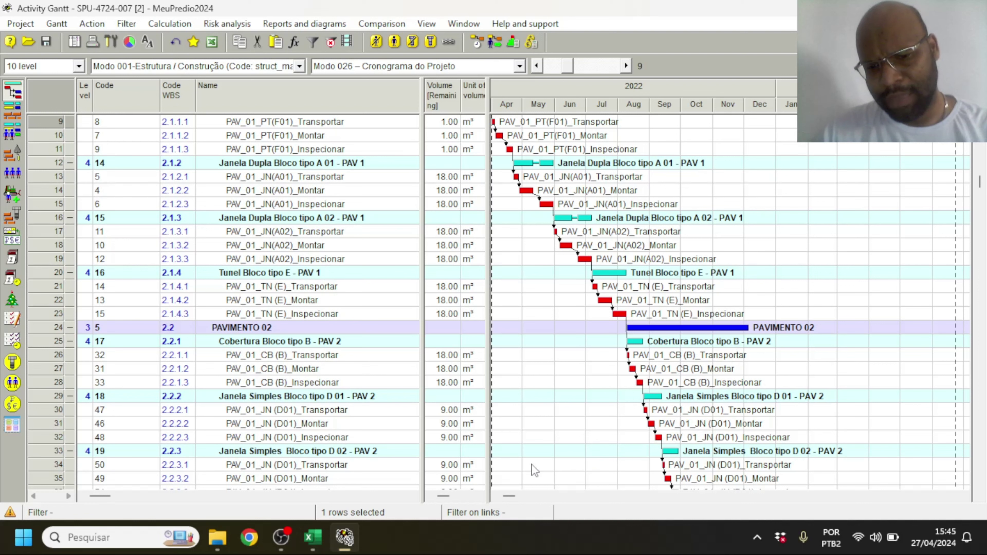
- Enlarge the Gantt time scale until weekly divisions show and examine the activity bars from June to August 2022
scroll(642, 504, "right", 2)
scroll(642, 505, "right", 3)
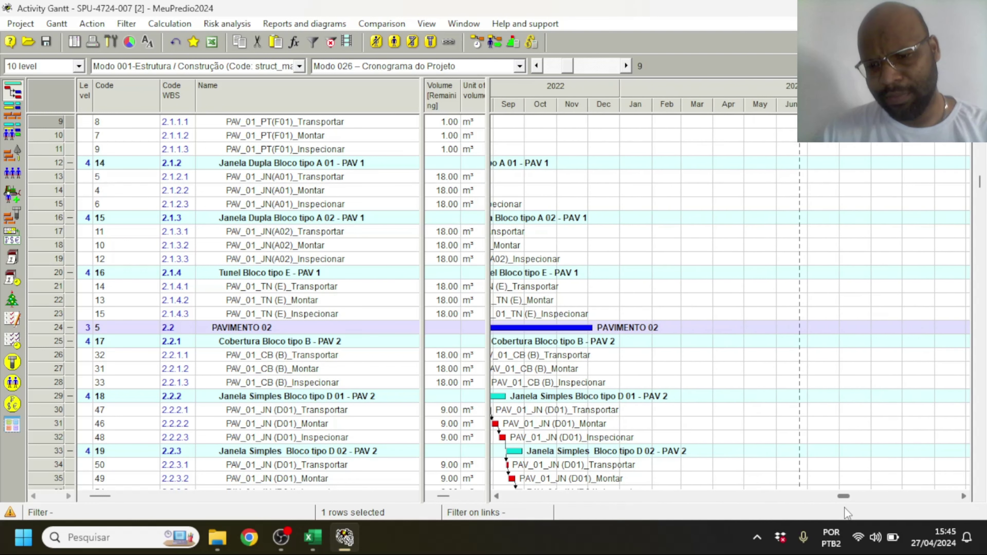
scroll(844, 507, "left", 3)
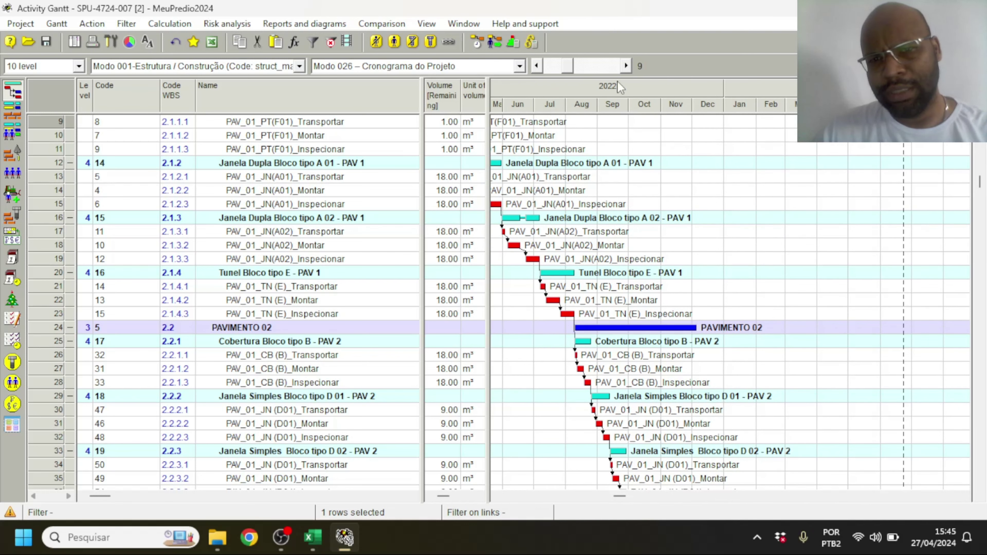
left_click(627, 67)
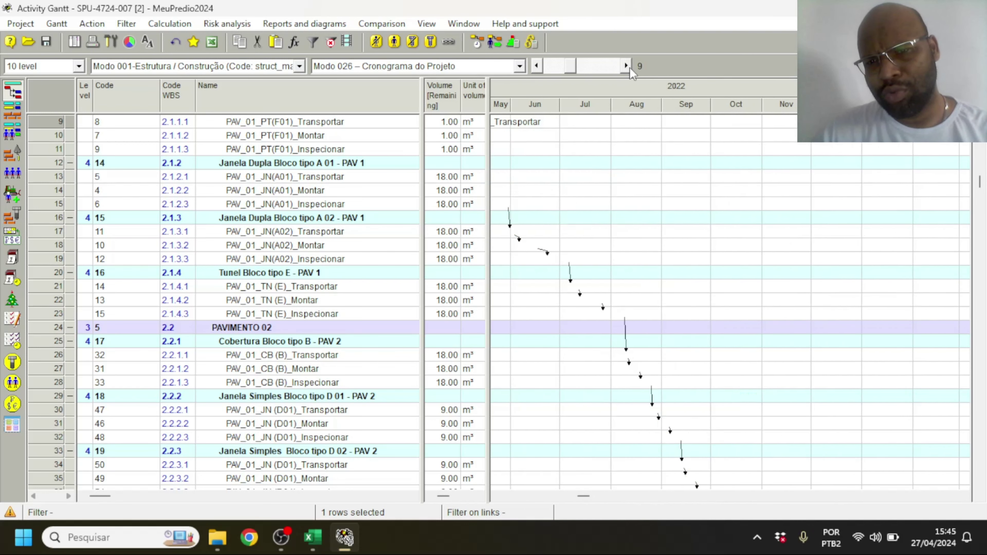
left_click(627, 67)
left_click(628, 66)
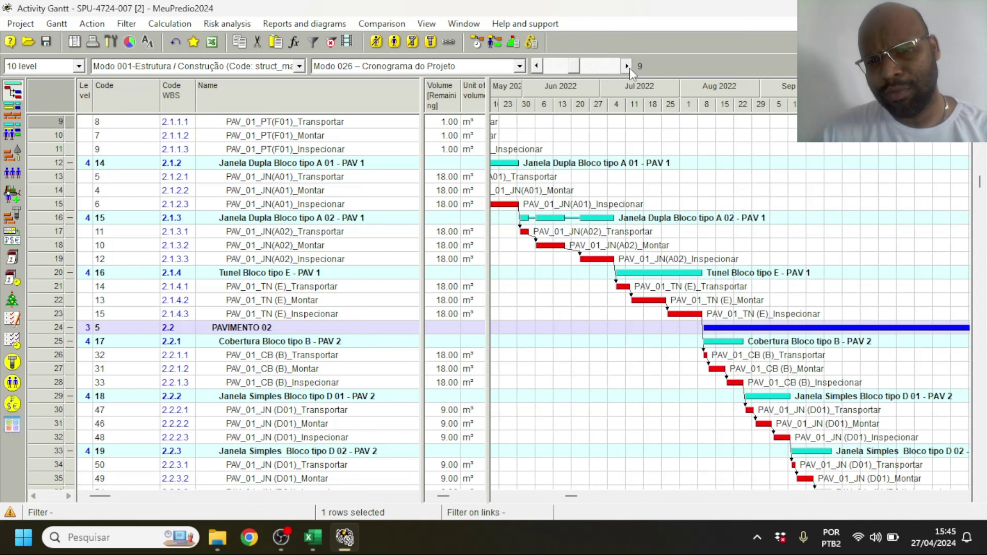
left_click(626, 66)
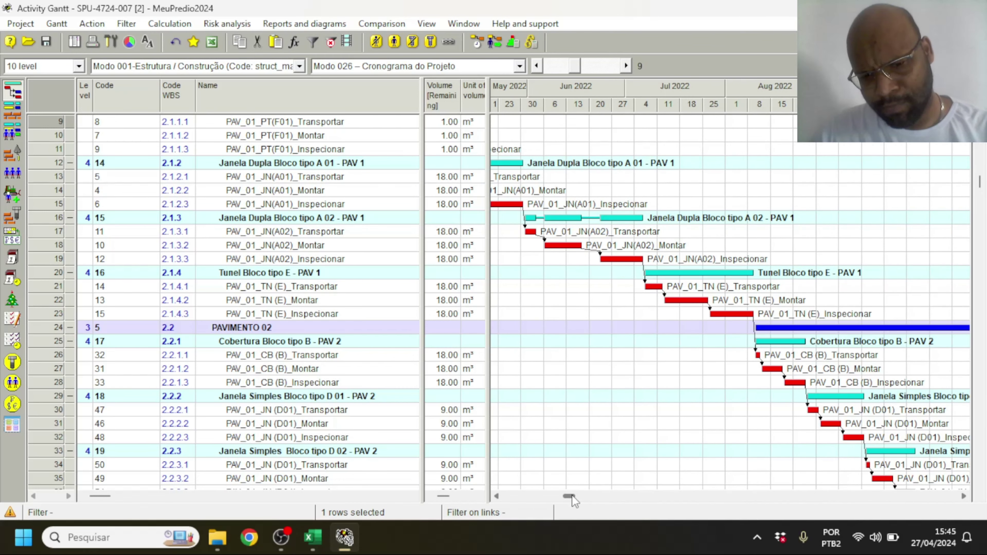
- Examine the PAVIMENTO 02 bar around November 2022 at a much larger time scale
left_click_drag(567, 494, 753, 499)
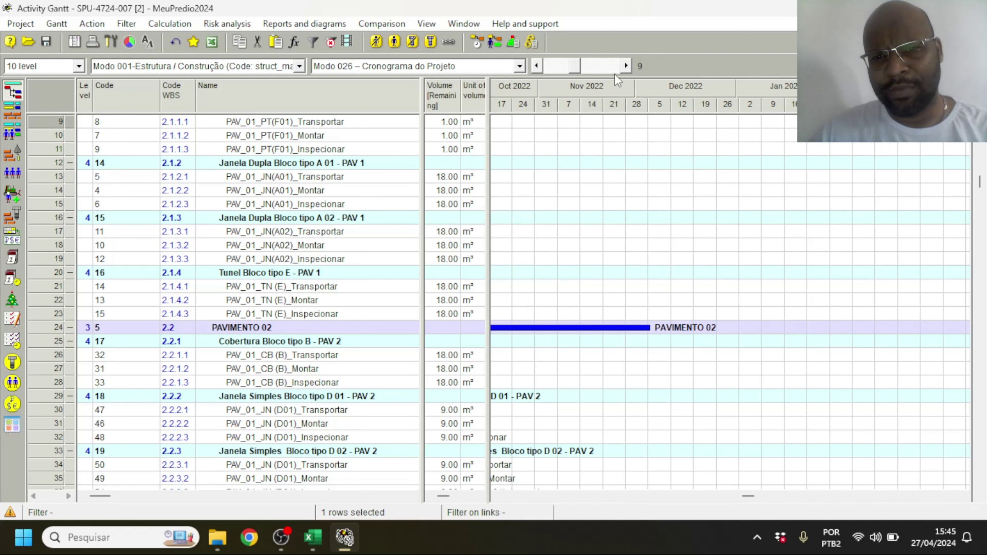
left_click(626, 66)
left_click(626, 66)
left_click(626, 67)
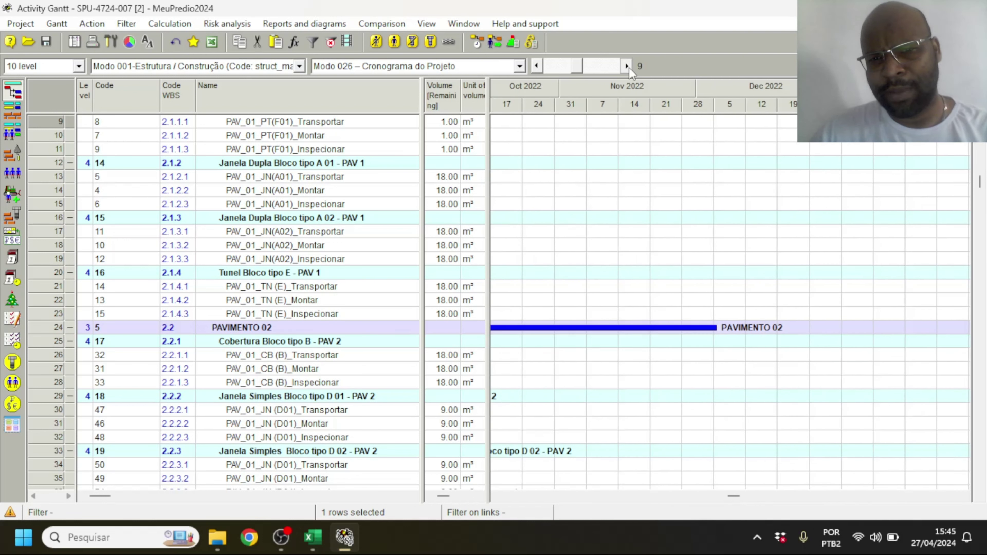
left_click(627, 66)
left_click(626, 66)
left_click(627, 66)
left_click(627, 66)
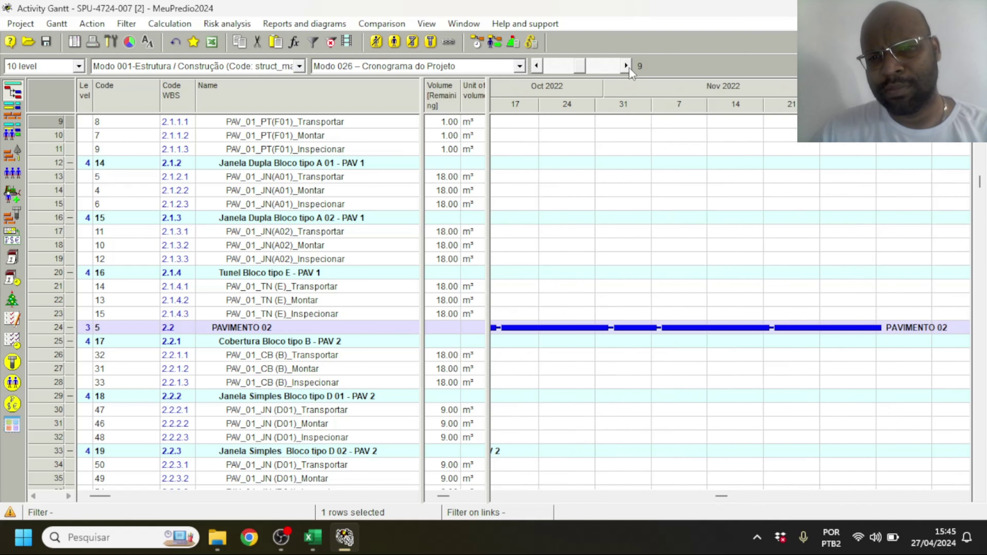
left_click(627, 66)
left_click(626, 66)
left_click(627, 66)
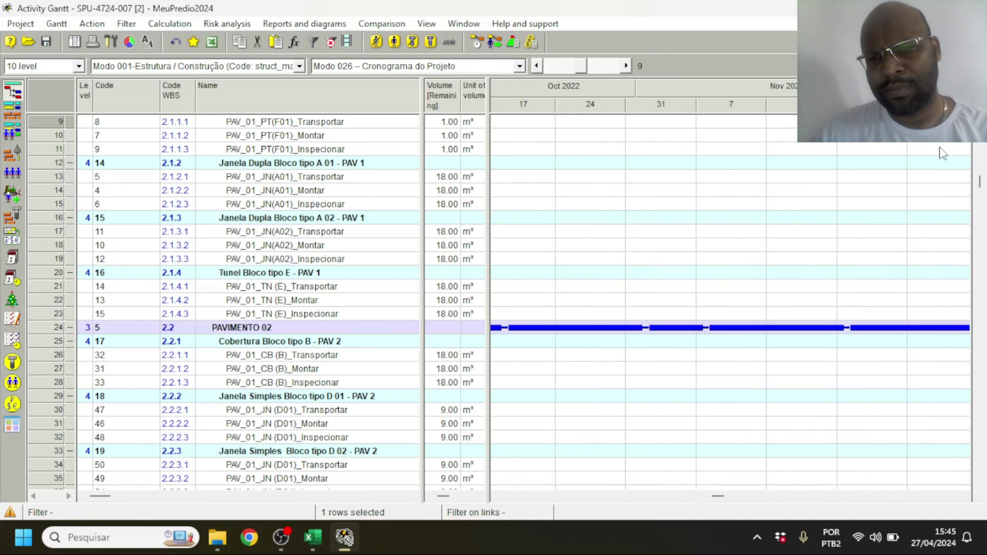
- Close the Gantt diagram settings without changes and set the chart's time scale to weeks
double_click(767, 96)
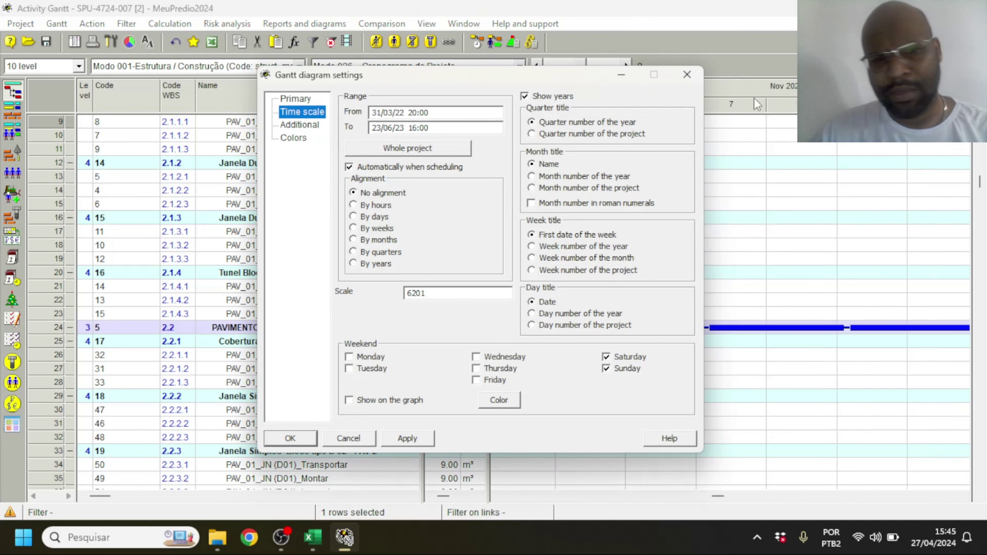
left_click(687, 74)
right_click(746, 88)
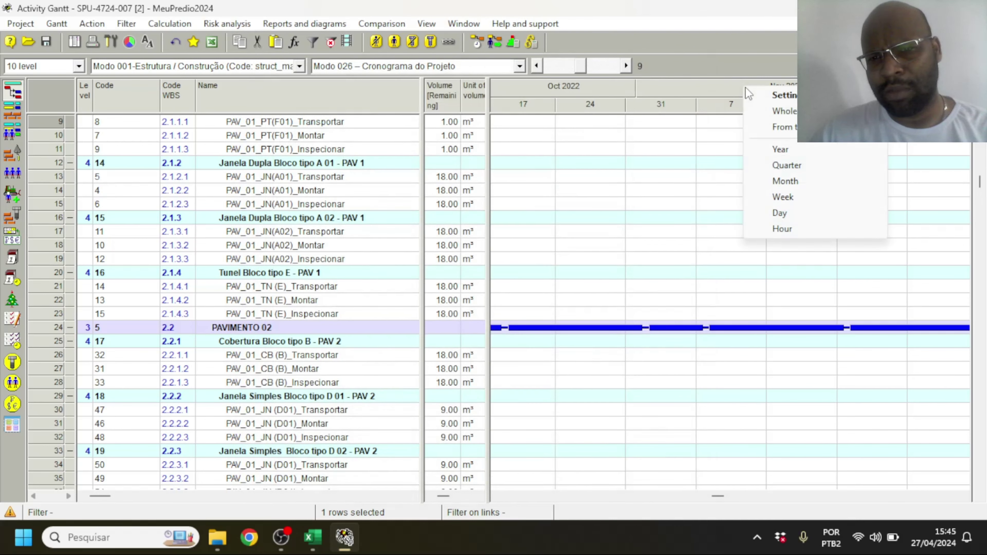
left_click(799, 196)
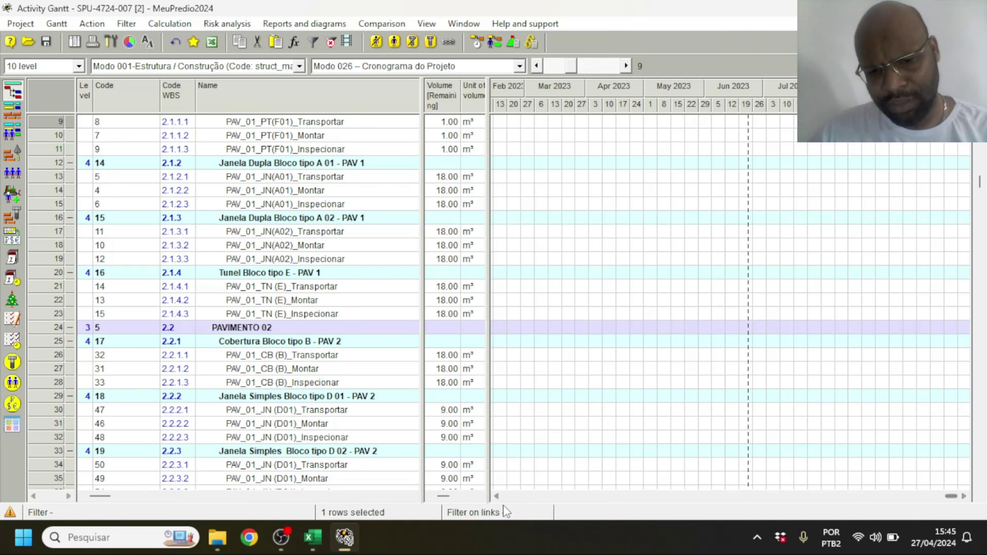
- Examine the end of the PAVIMENTO 02 bar around November 2022 at a larger weekly time scale
left_click(499, 496)
left_click(497, 496)
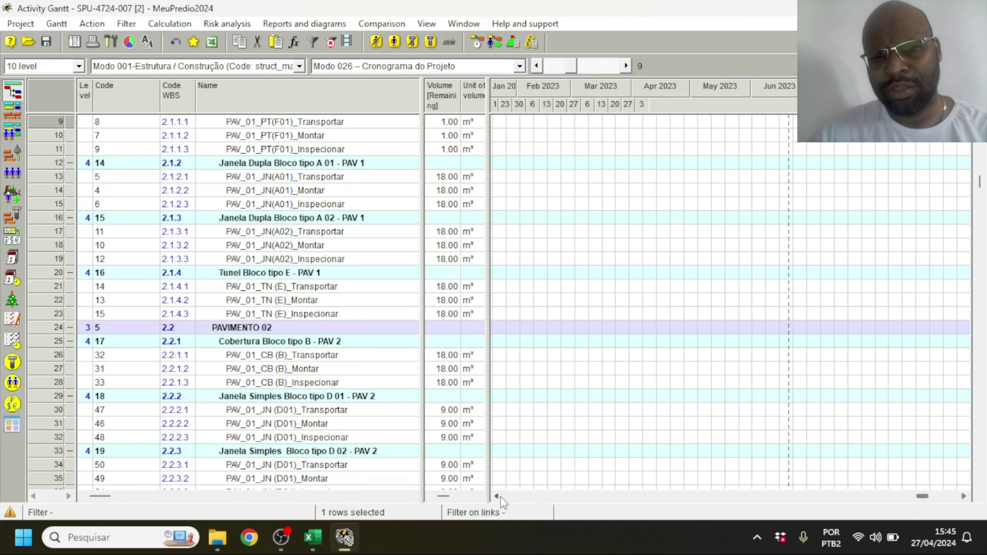
left_click(497, 496)
left_click(497, 496)
left_click(497, 496)
left_click(499, 497)
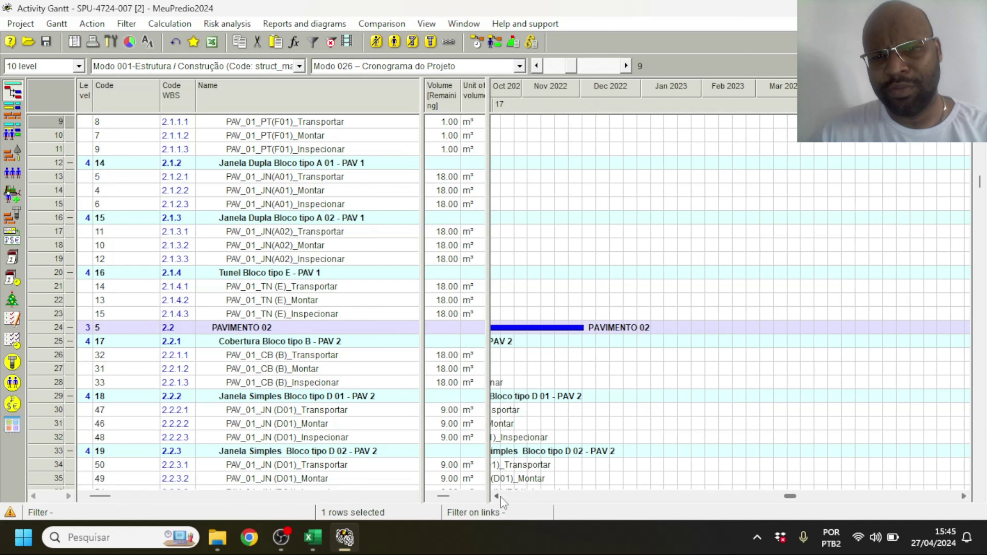
left_click(499, 497)
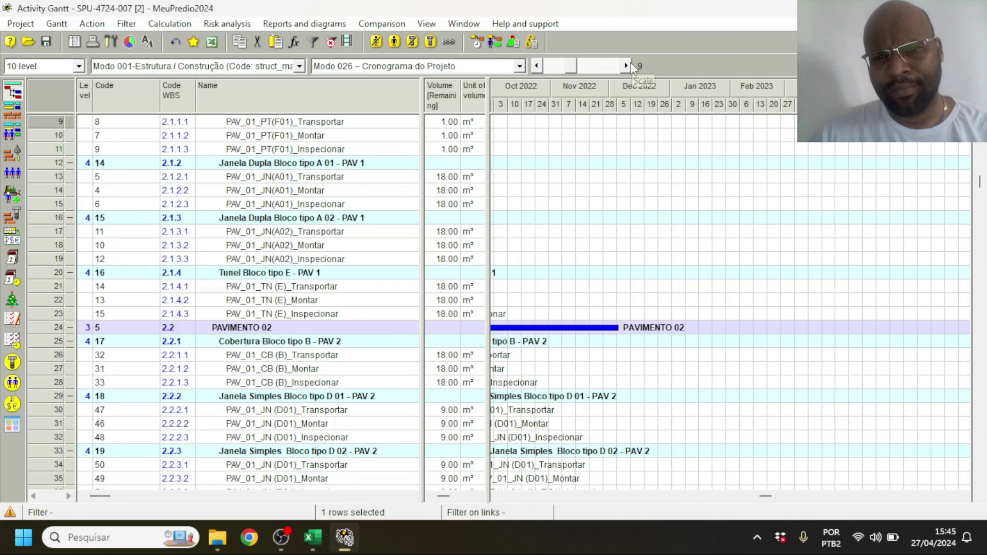
left_click(626, 66)
left_click(627, 66)
left_click(626, 66)
right_click(641, 95)
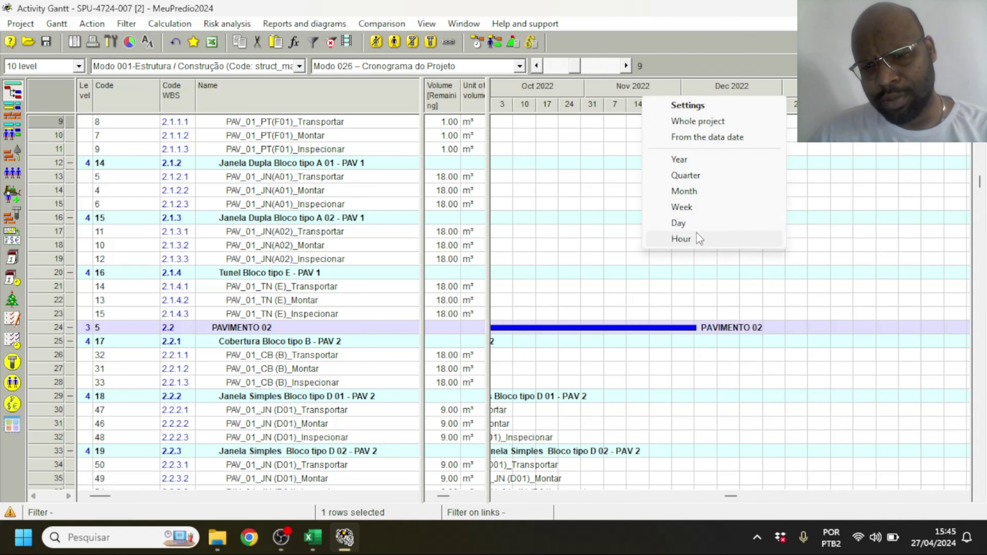
left_click(681, 238)
left_click(626, 66)
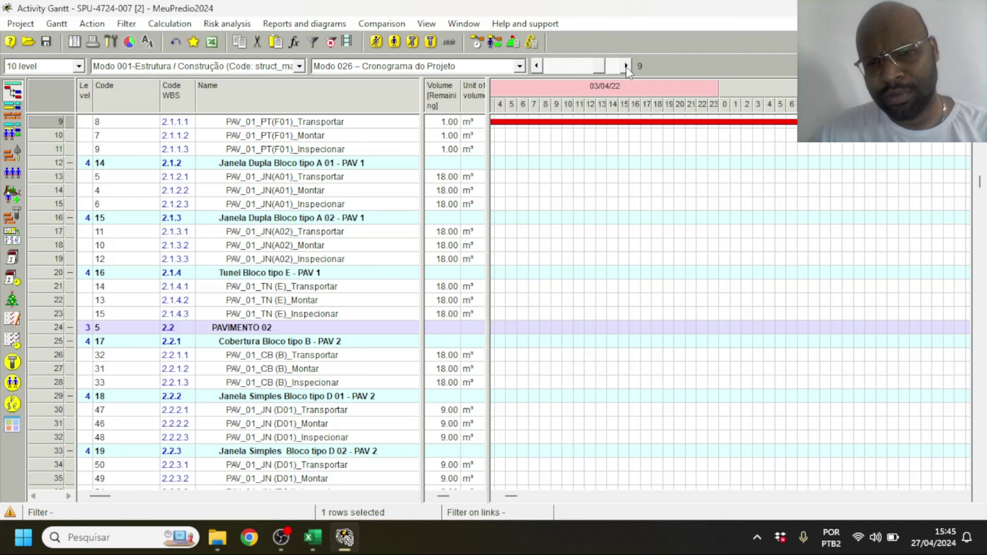
- Set the Gantt time scale to days and bring November 2022 into view on the chart
right_click(635, 86)
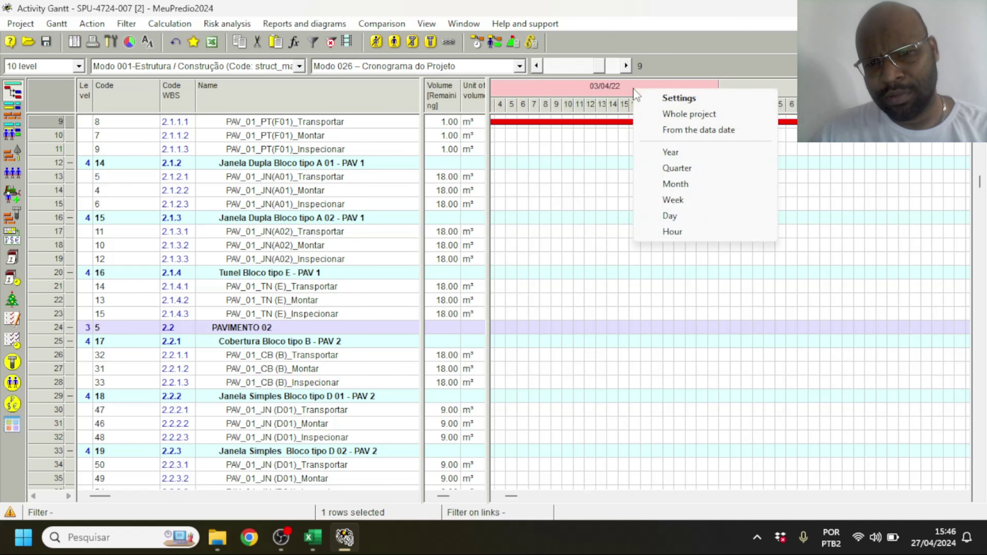
left_click(690, 220)
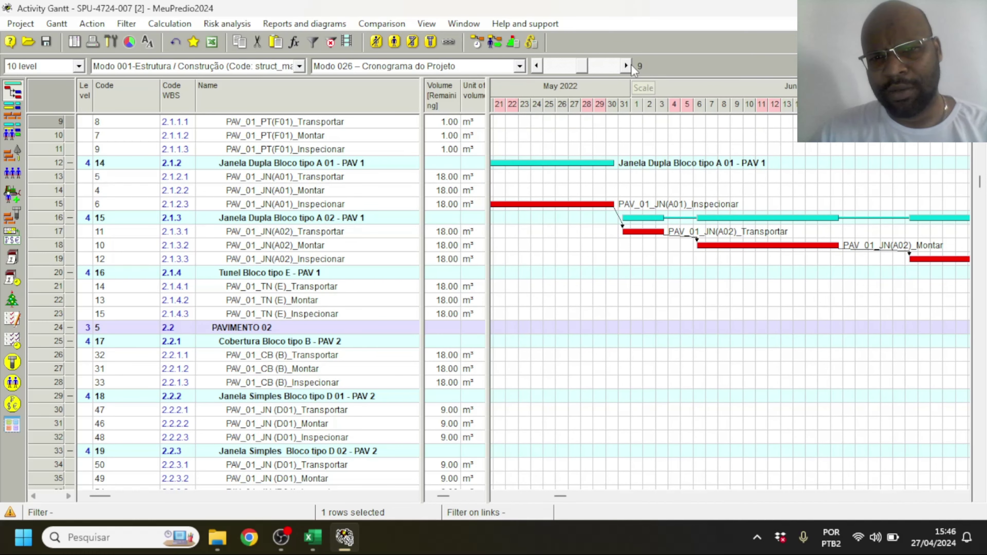
left_click(626, 66)
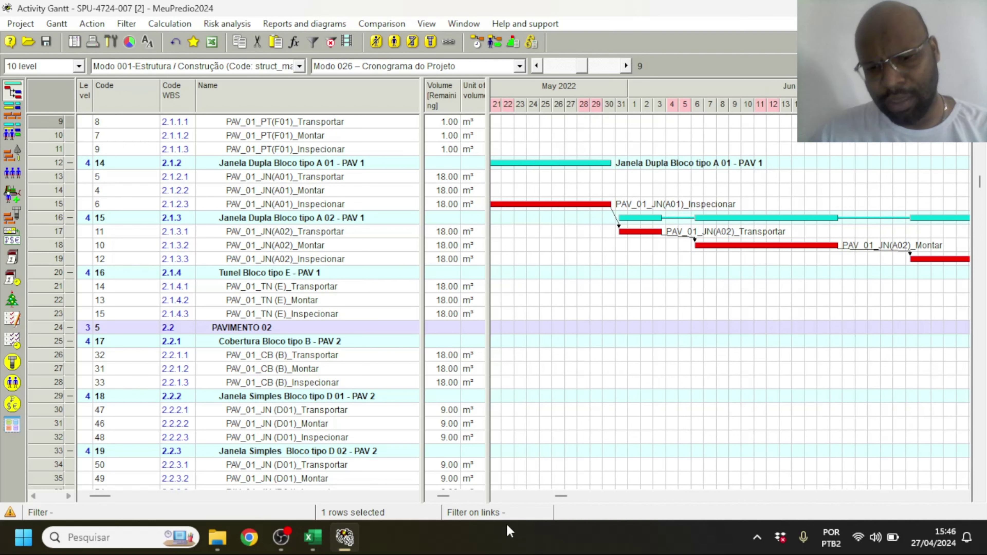
left_click_drag(556, 500, 728, 496)
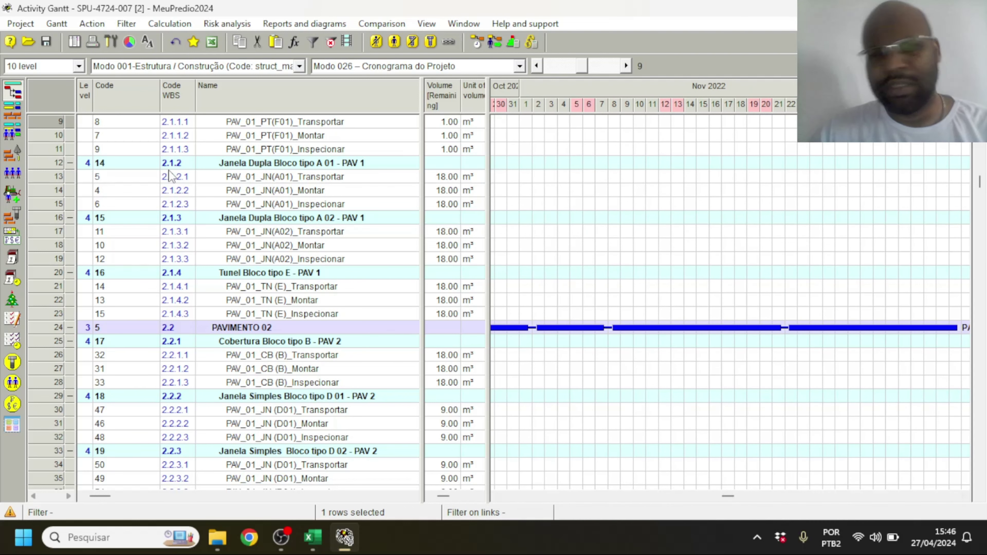
- Open the calendar exceptions and set the 15 Novembro exception's start date to 15/11/22
left_click(12, 300)
left_click(346, 150)
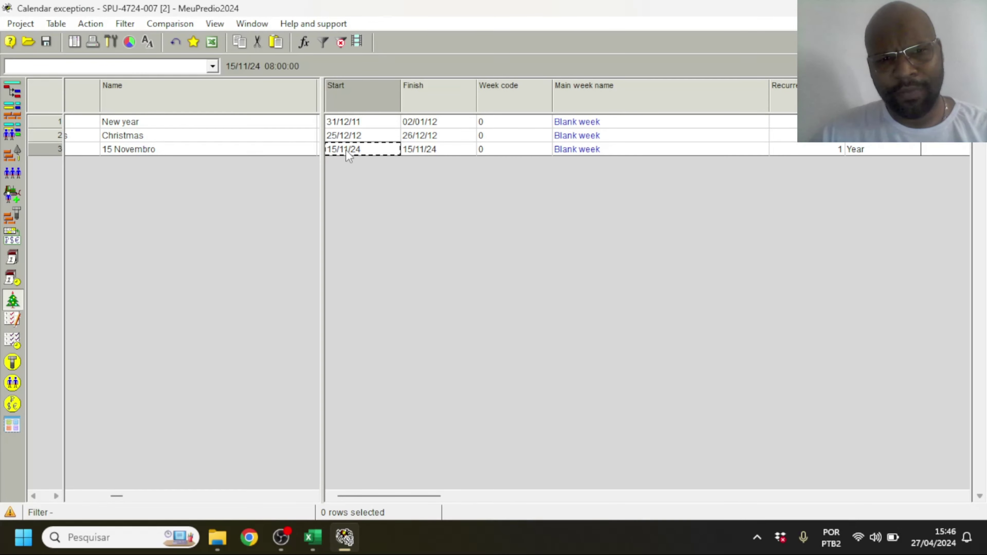
left_click(346, 149)
left_click(414, 166)
left_click(414, 166)
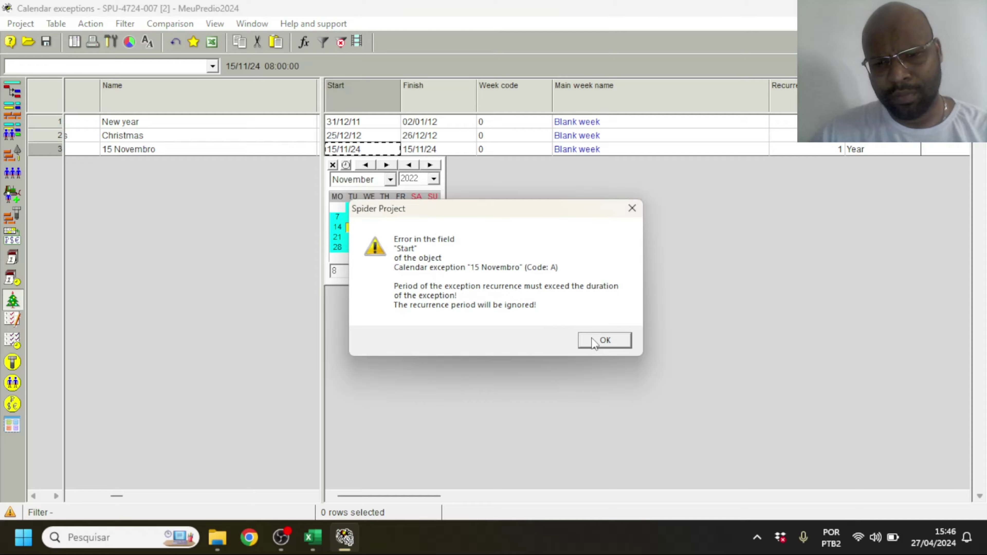
key("alt+Tab")
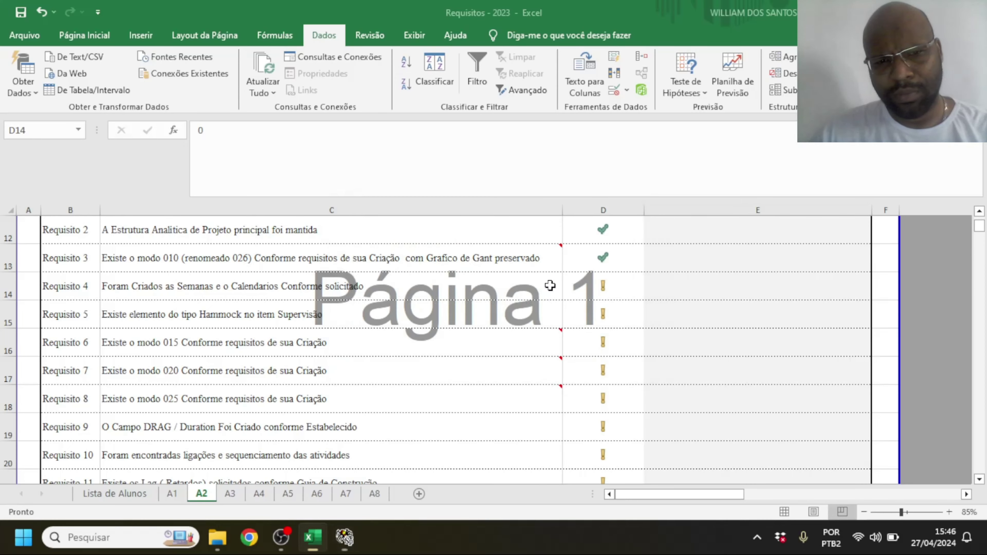
left_click(352, 538)
left_click(423, 145)
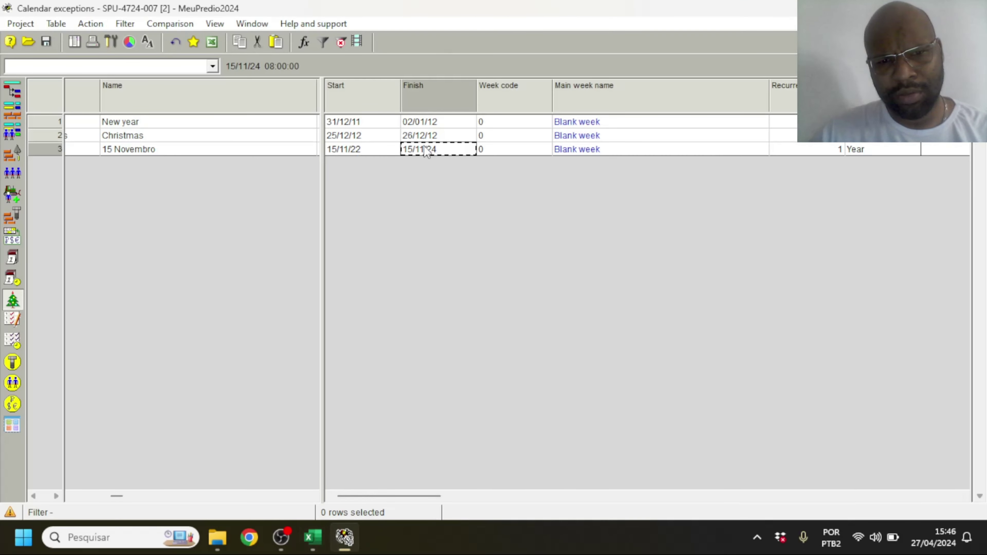
left_click(431, 148)
left_click(485, 166)
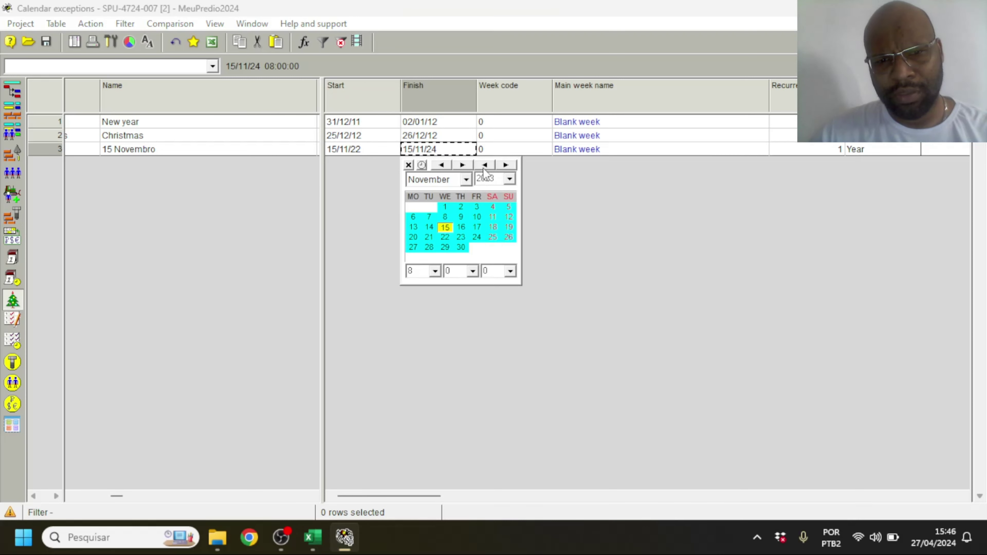
left_click(485, 167)
left_click(508, 165)
left_click(508, 165)
left_click(574, 232)
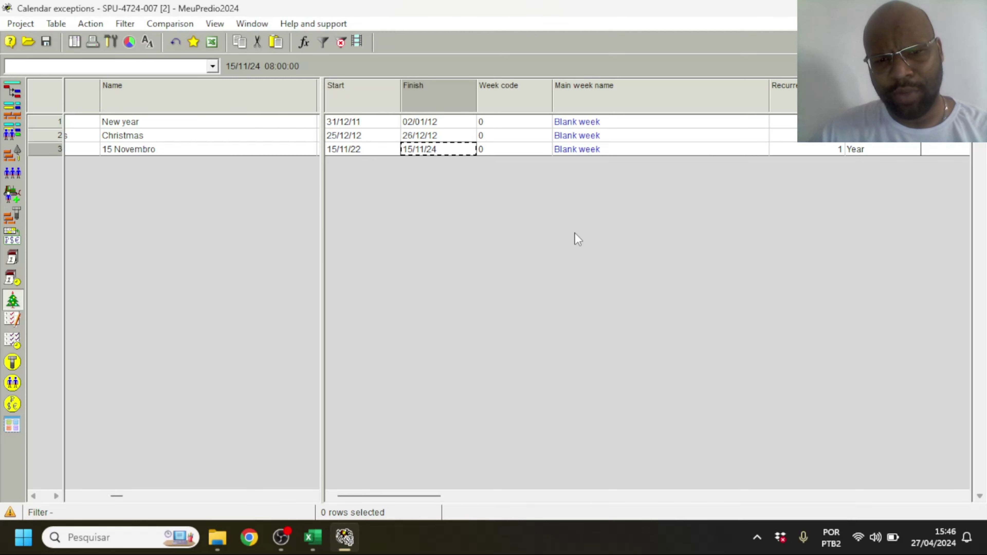
- Set the 15 Novembro exception's finish date to 15/11/22
left_click(436, 148)
left_click(492, 165)
left_click(492, 165)
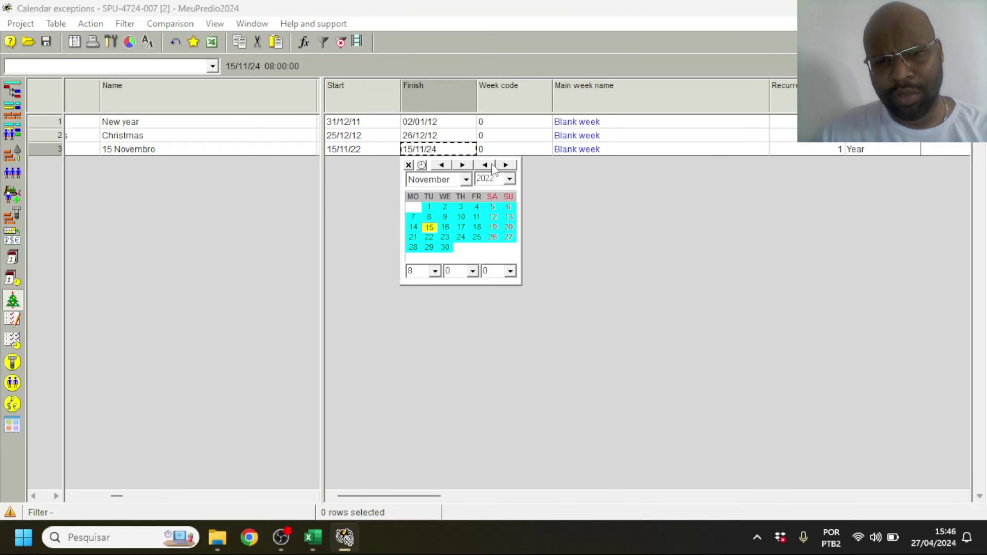
left_click(571, 177)
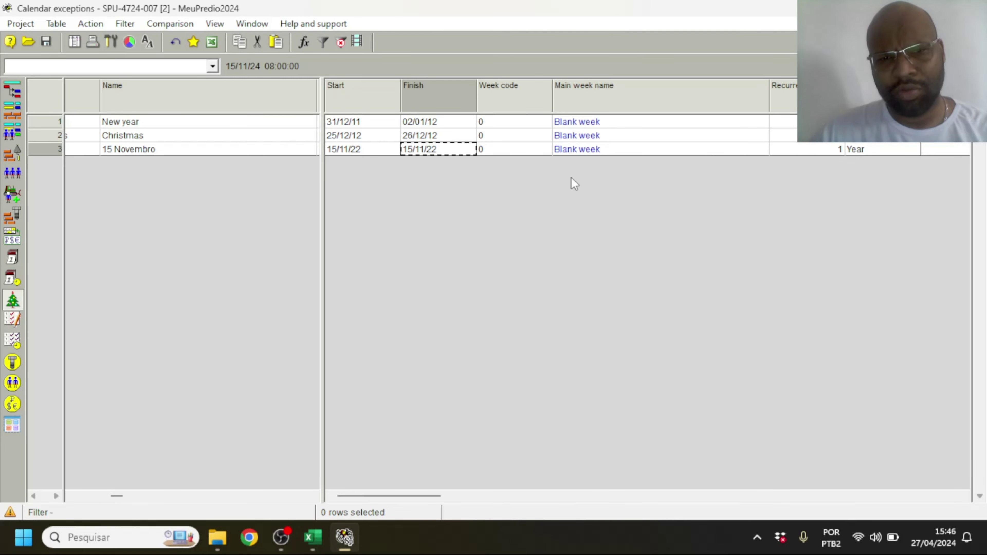
left_click(494, 151)
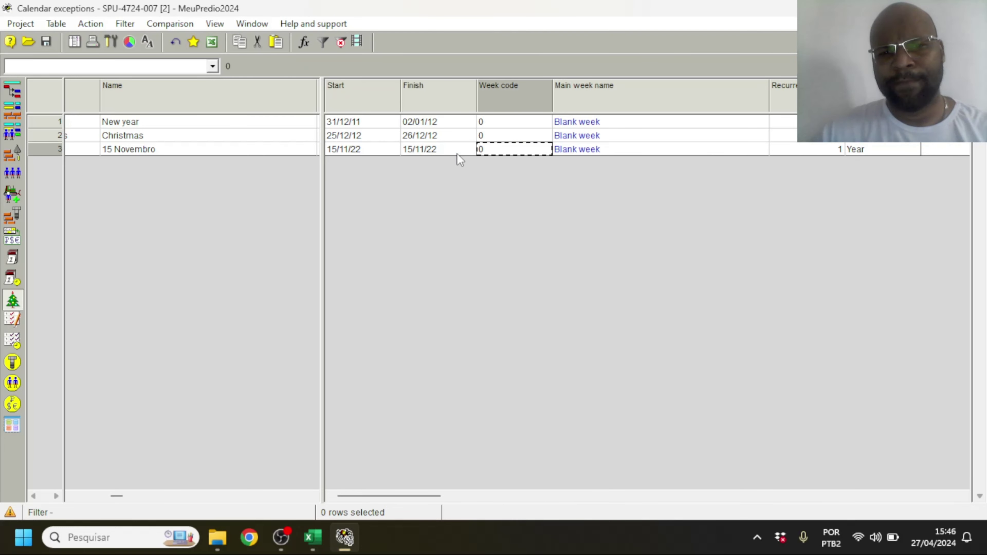
- Check November 2022 in the Activity Gantt and review the 15 Novembro exception's data and assigned calendars
left_click(12, 91)
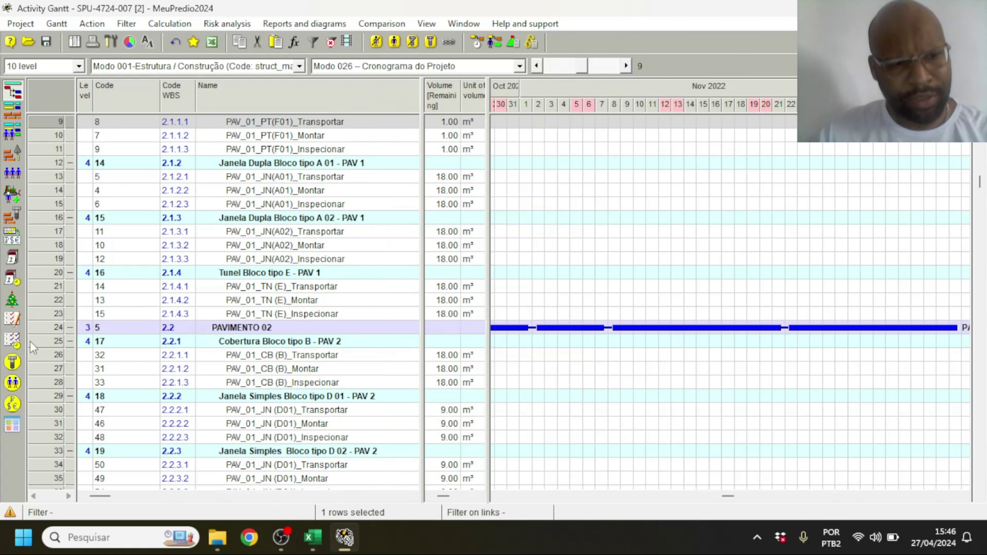
left_click(11, 317)
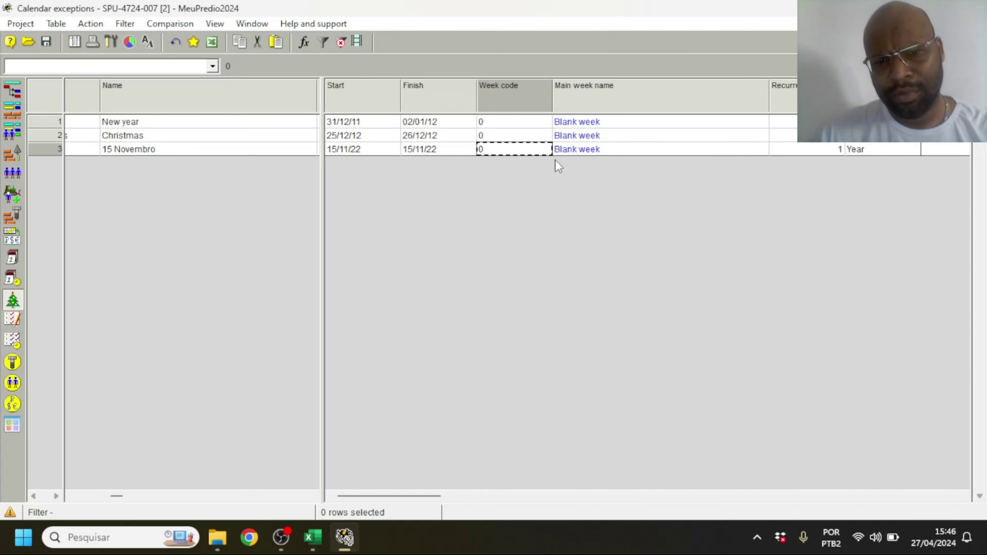
left_click(430, 152)
double_click(46, 152)
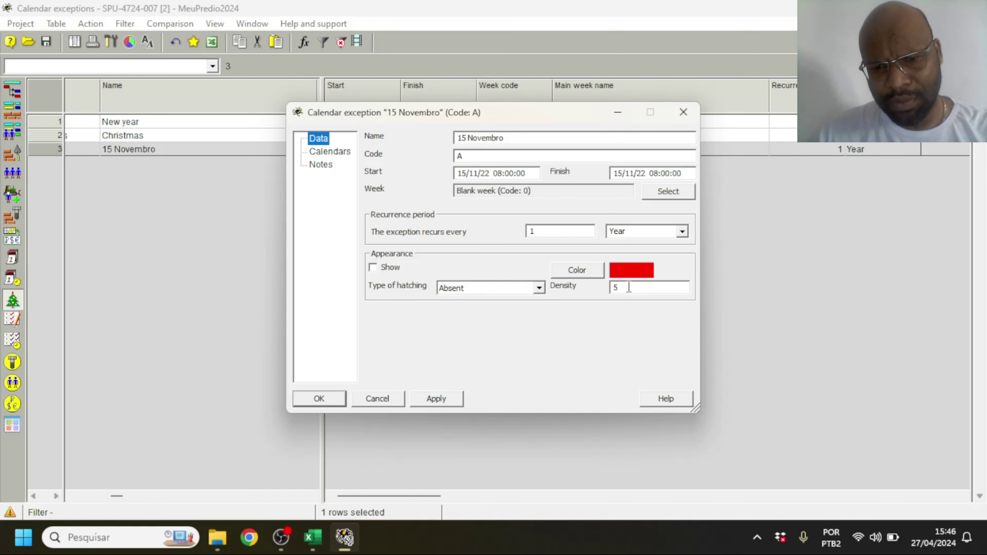
left_click(347, 156)
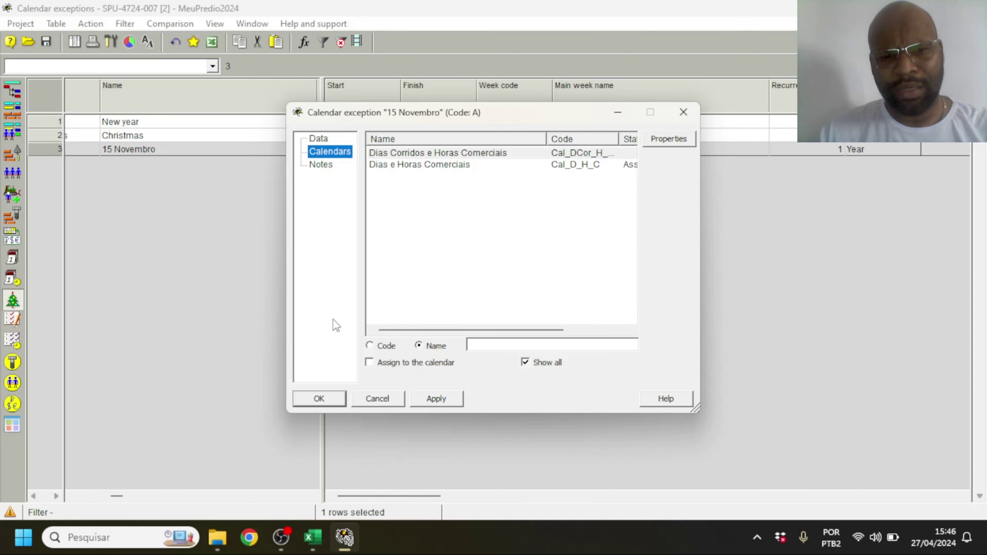
left_click(319, 398)
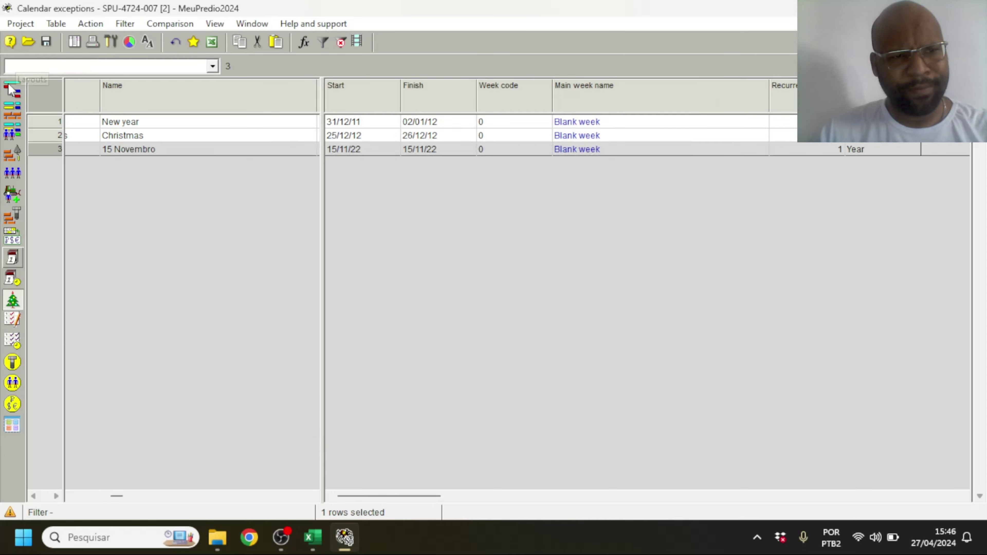
- Recalculate the project from the Activity Gantt with simple scheduling, enabling the detailed schedule option
left_click(6, 97)
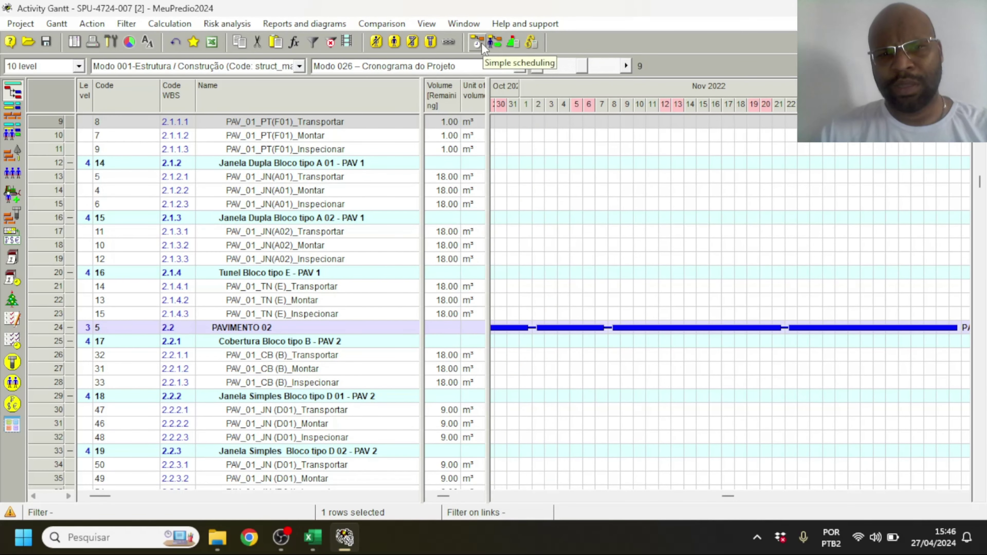
left_click(480, 42)
key("Return")
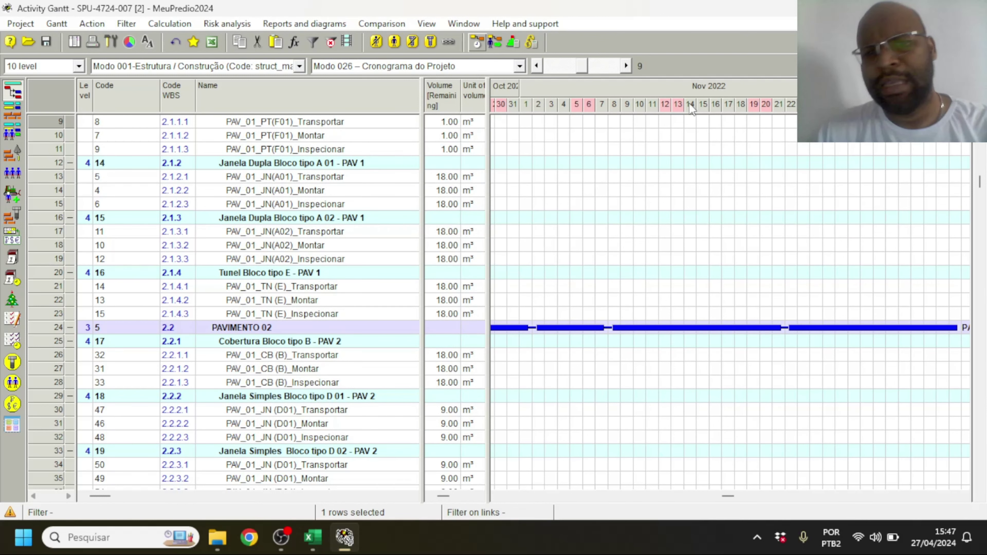
left_click(478, 42)
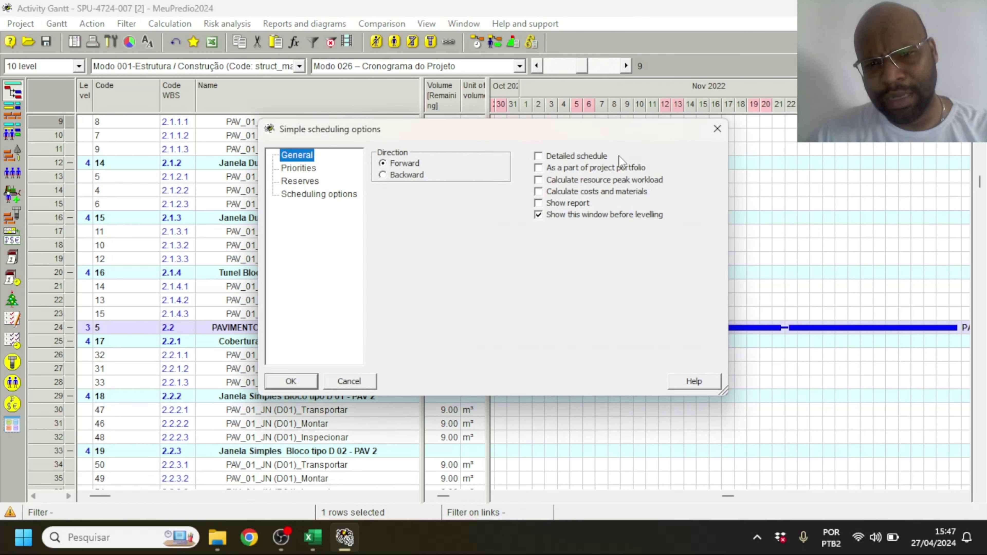
left_click(603, 158)
left_click(292, 382)
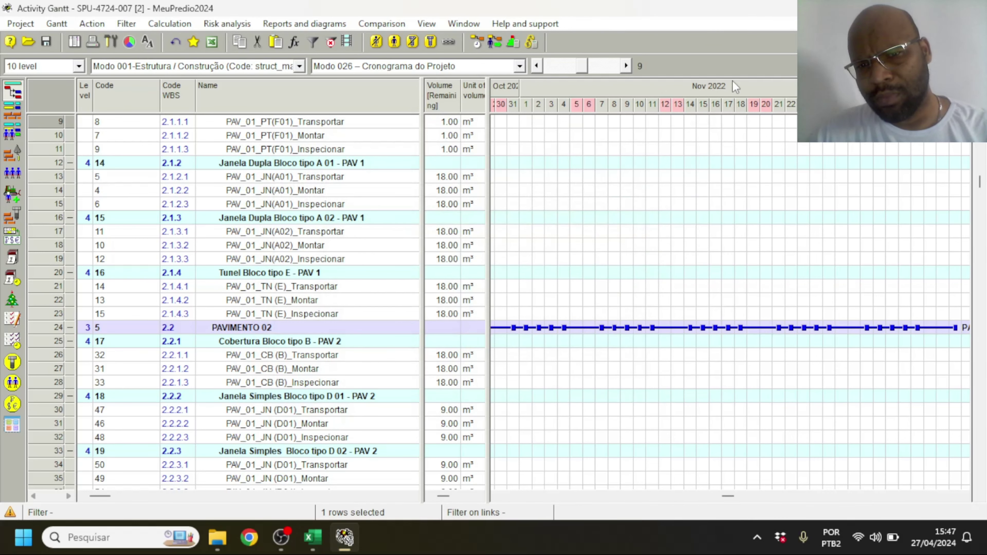
- Examine the detailed bars of the PAVIMENTO 02 activities around 15 November 2022
key("ctrl+a")
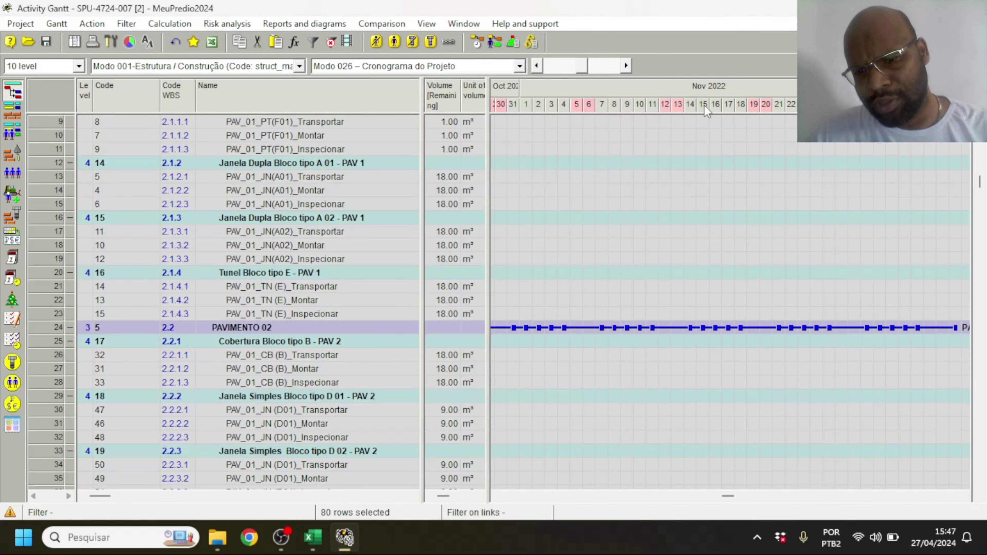
scroll(704, 101, "up", 3)
scroll(695, 171, "down", 5)
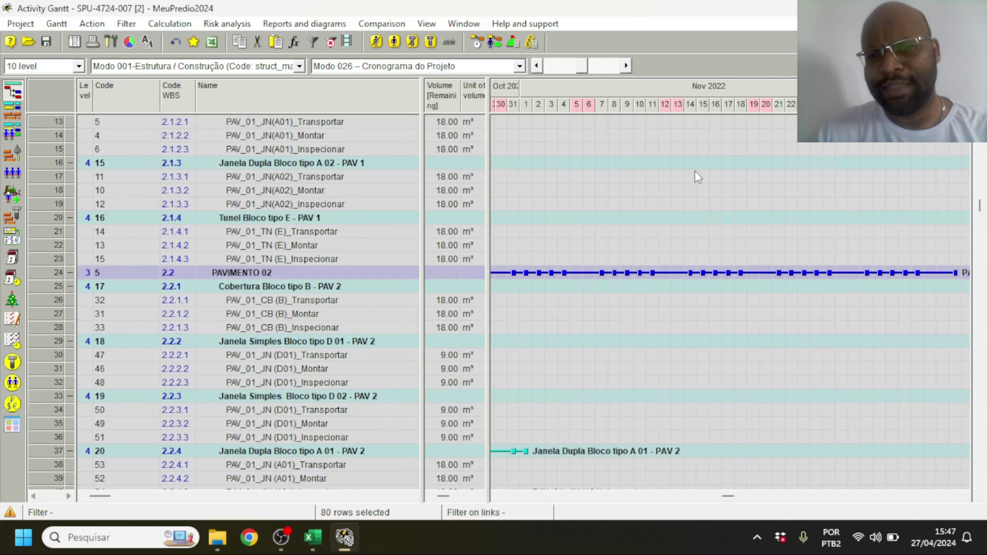
mouse_move(700, 224)
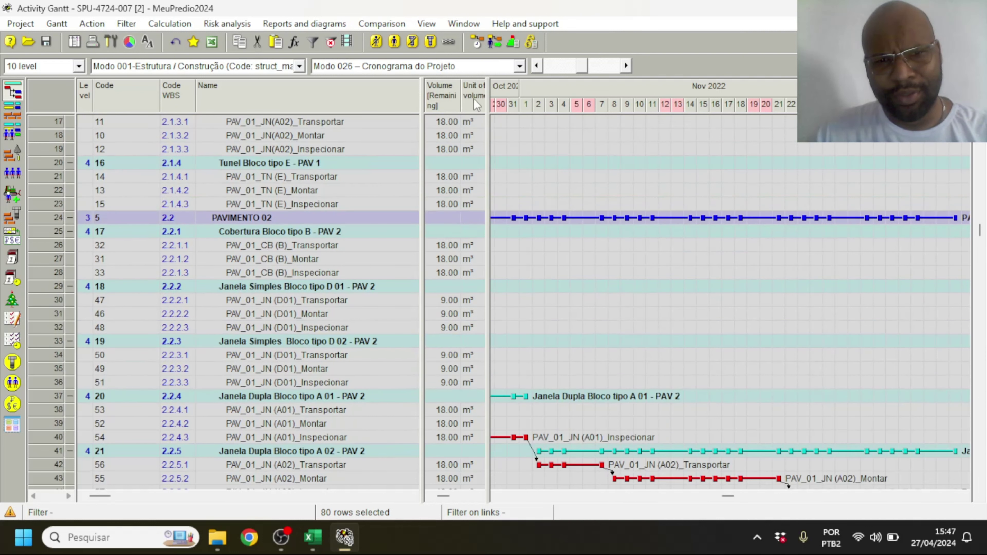
- Widen the activity table to show the Calendar column and check the calendars assigned to the PAVIMENTO 02 activities
left_click_drag(488, 115, 728, 186)
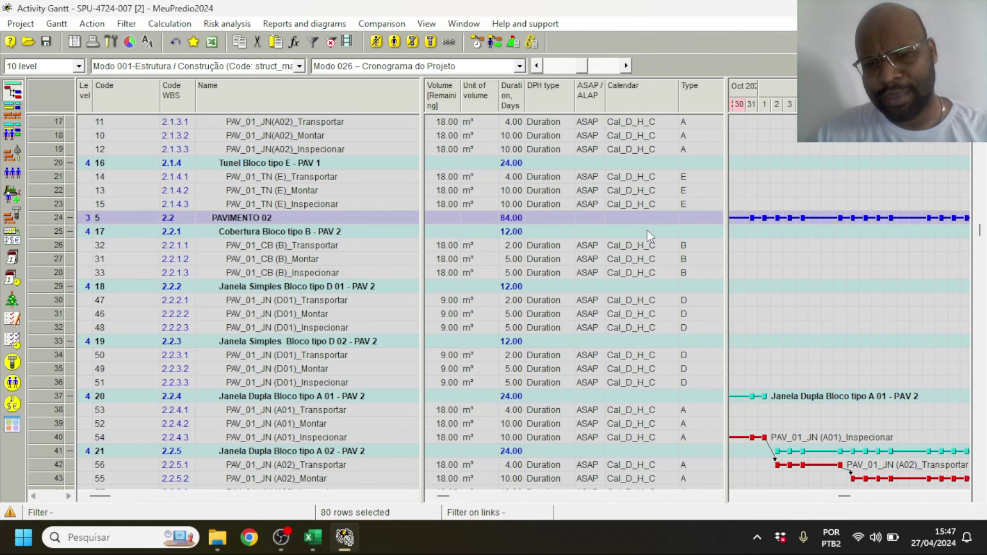
left_click(644, 245)
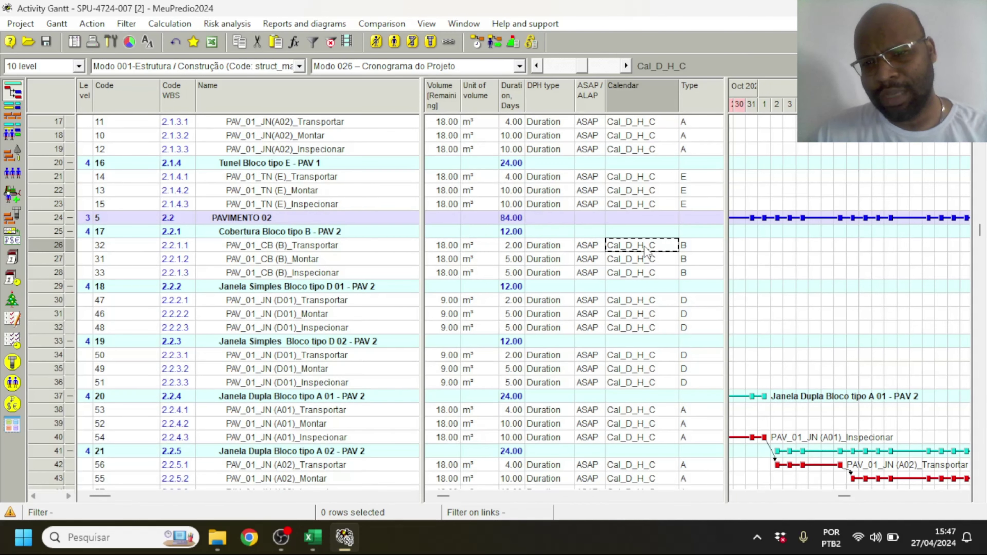
scroll(692, 426, "down", 7)
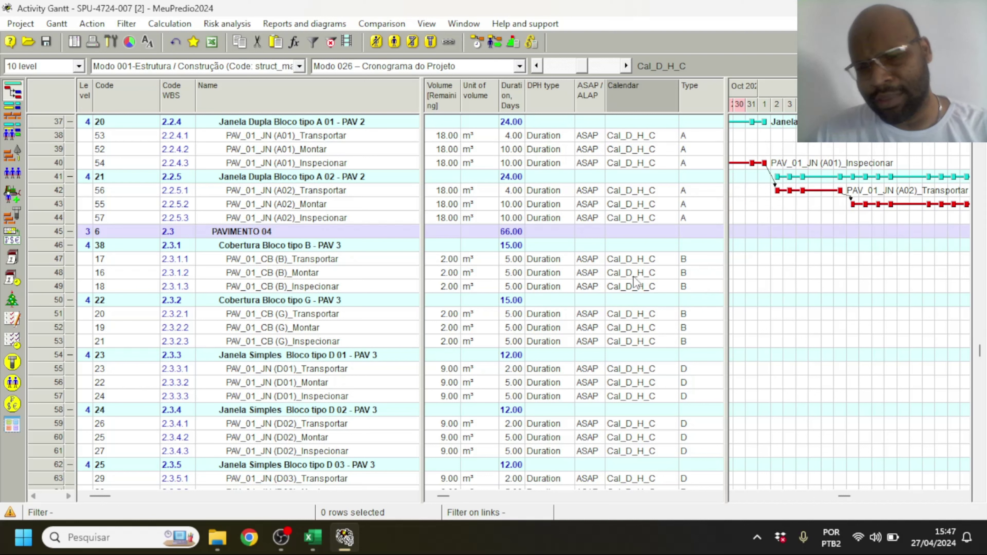
left_click(640, 196)
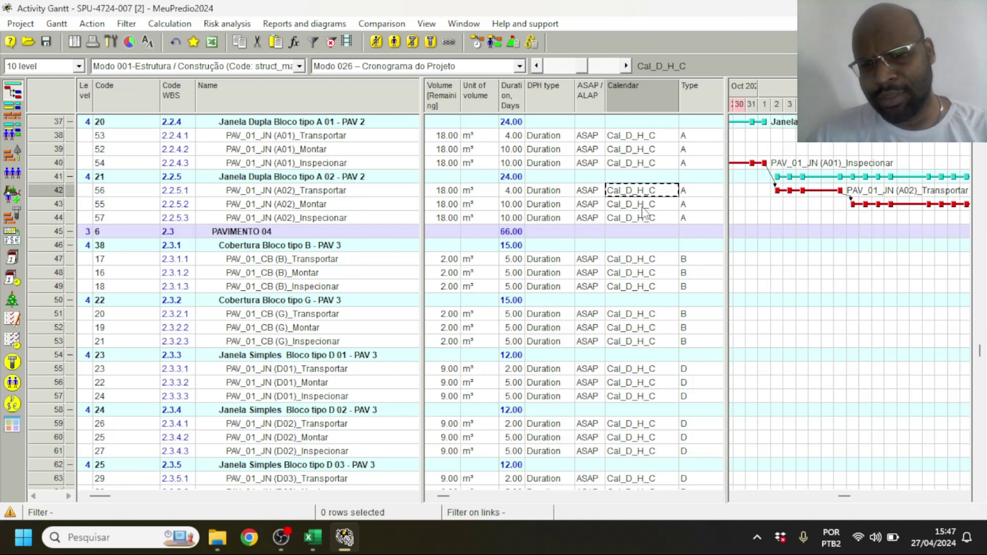
left_click(640, 202)
- Assign calendar Cal_DCor_H_C1 to the PAVIMENTO 02 activity PAV_01_JN (A02)_Inspecionar and recalculate the project with simple scheduling
left_click(669, 219)
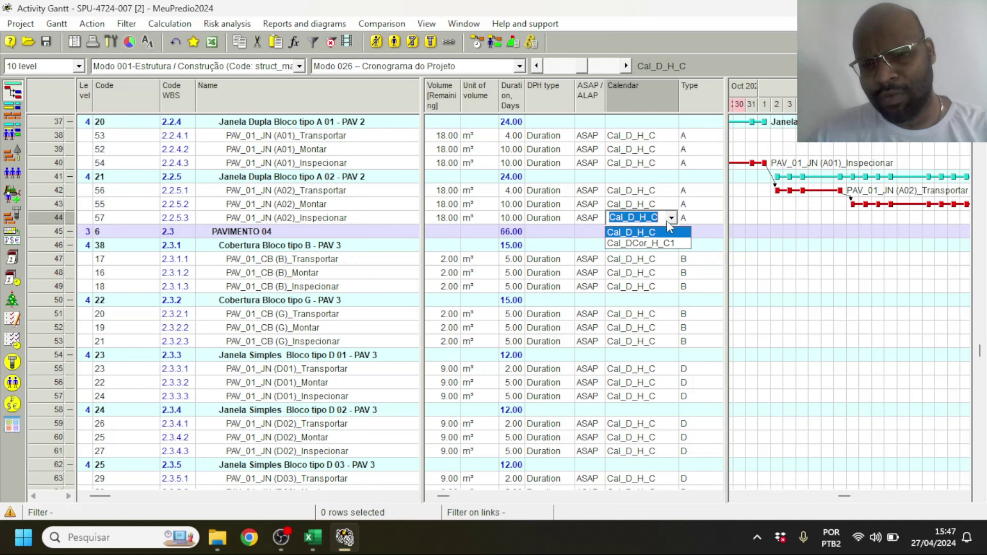
left_click(669, 243)
left_click(687, 195)
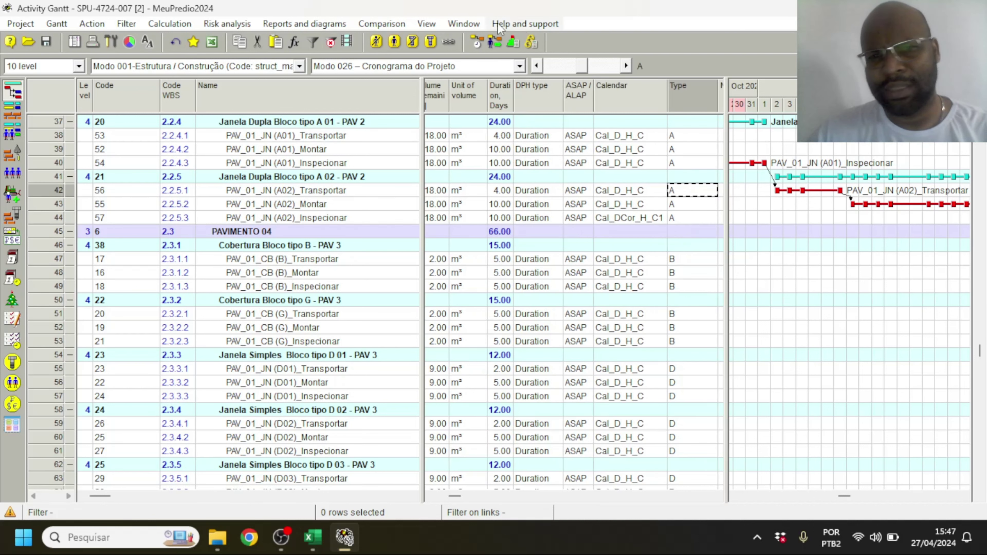
left_click(476, 42)
key("Return")
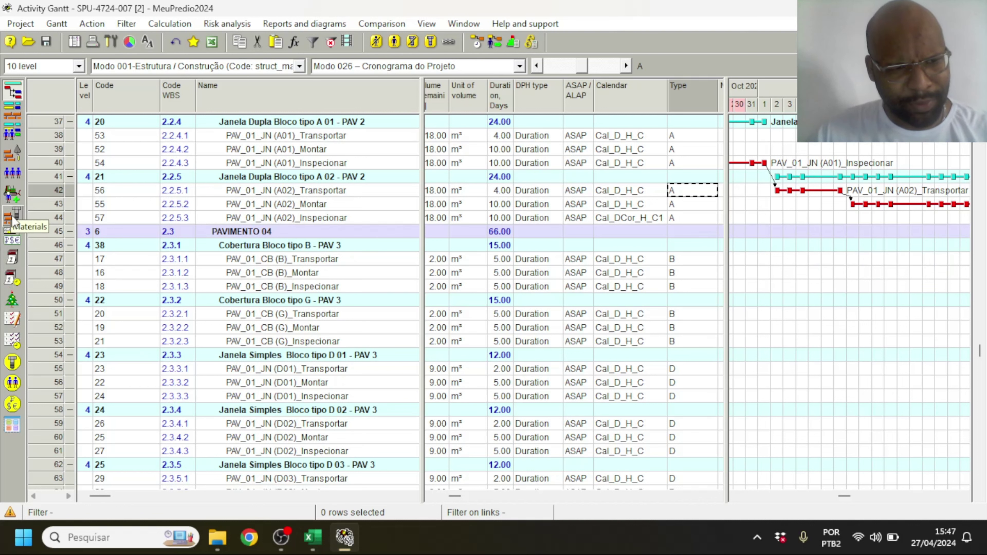
- Review the project calendars, reassign Cal_D_H_C to PAV_01_JN (A02)_Inspecionar in PAVIMENTO 02, and recalculate with simple scheduling
left_click(13, 258)
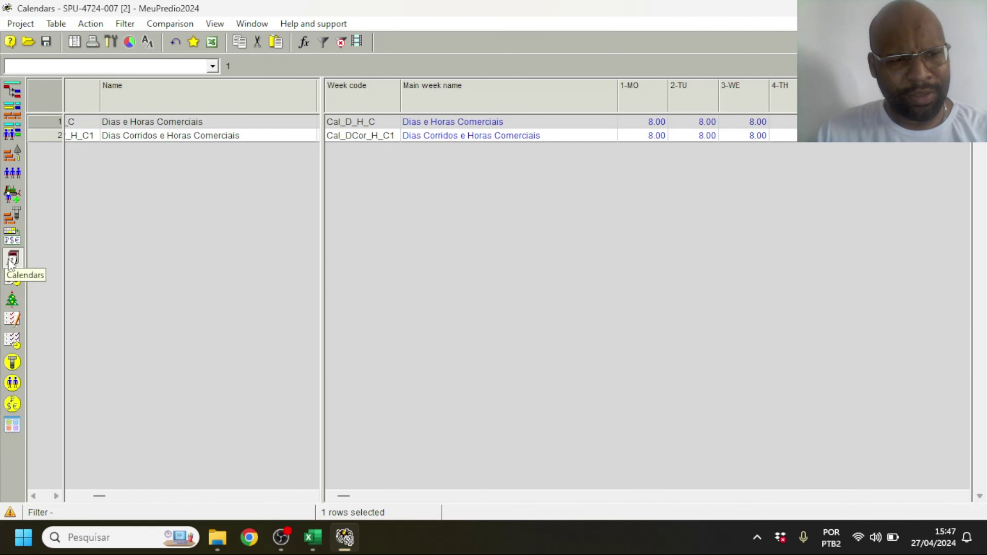
left_click(12, 92)
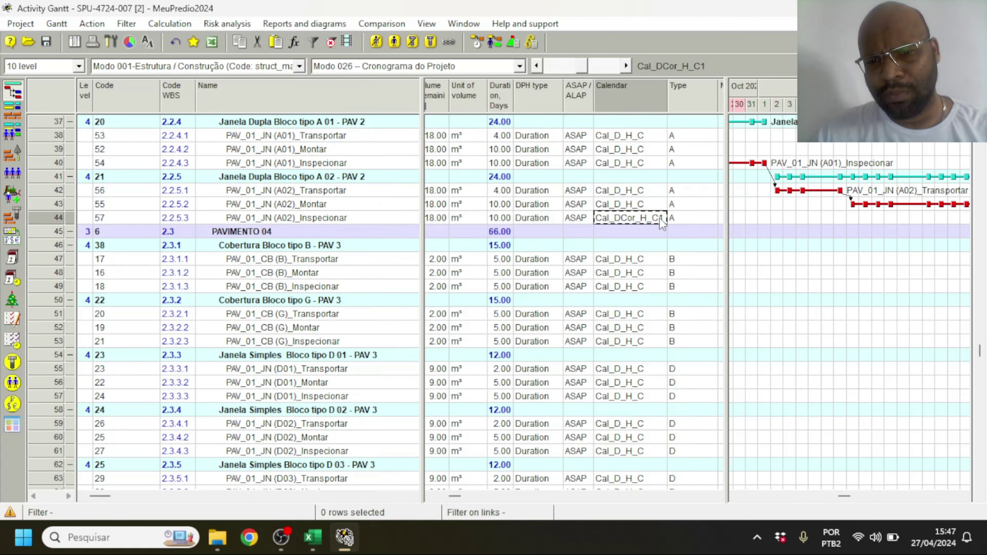
left_click(660, 218)
left_click(659, 231)
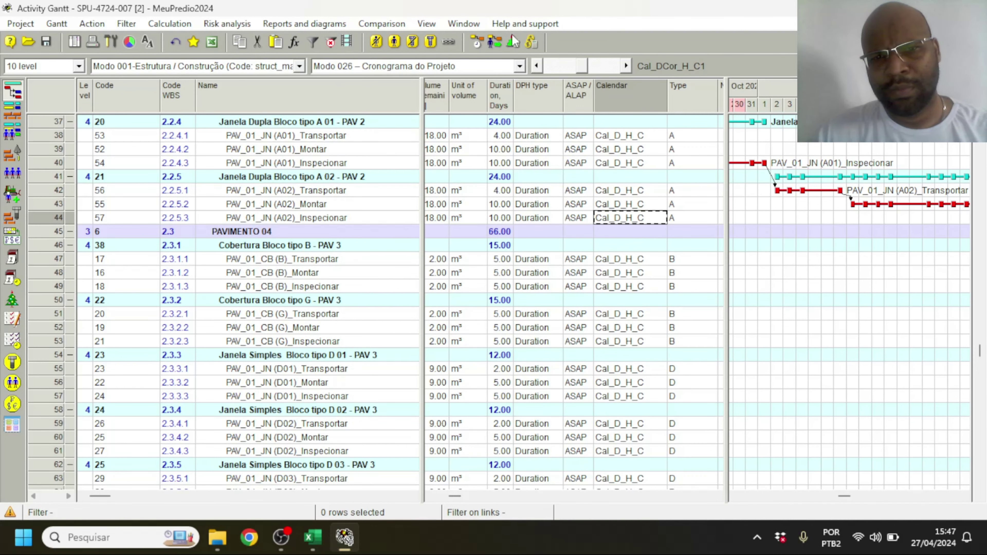
left_click(476, 41)
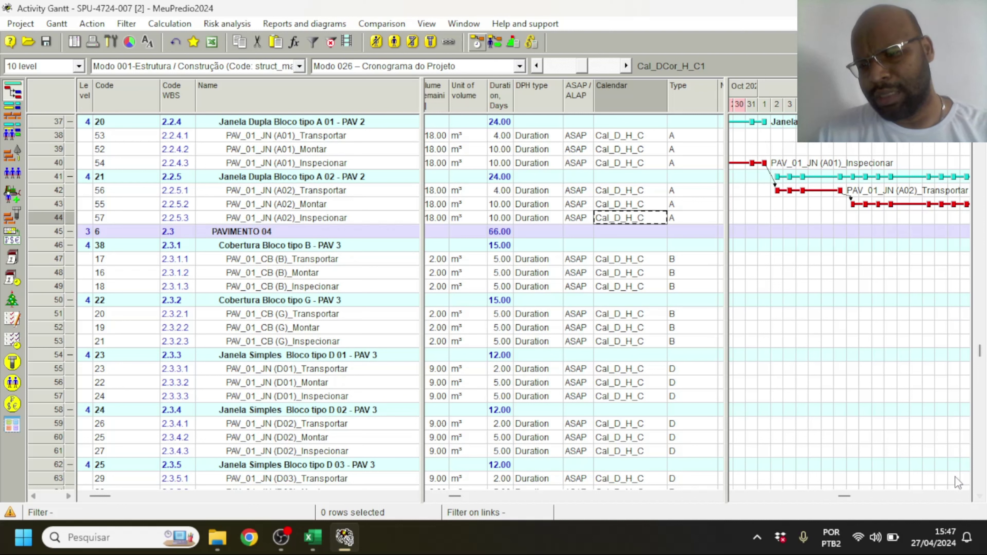
left_click(964, 497)
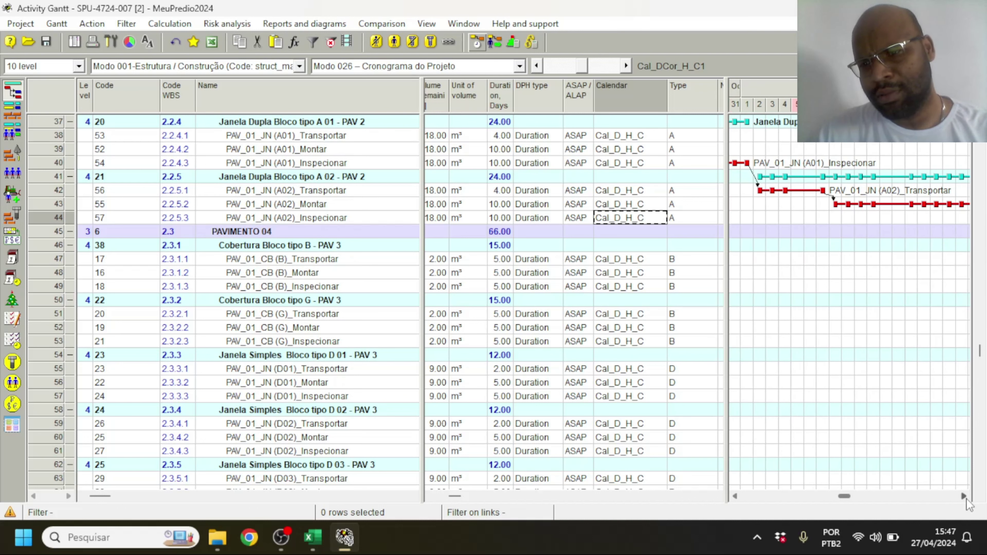
left_click(964, 497)
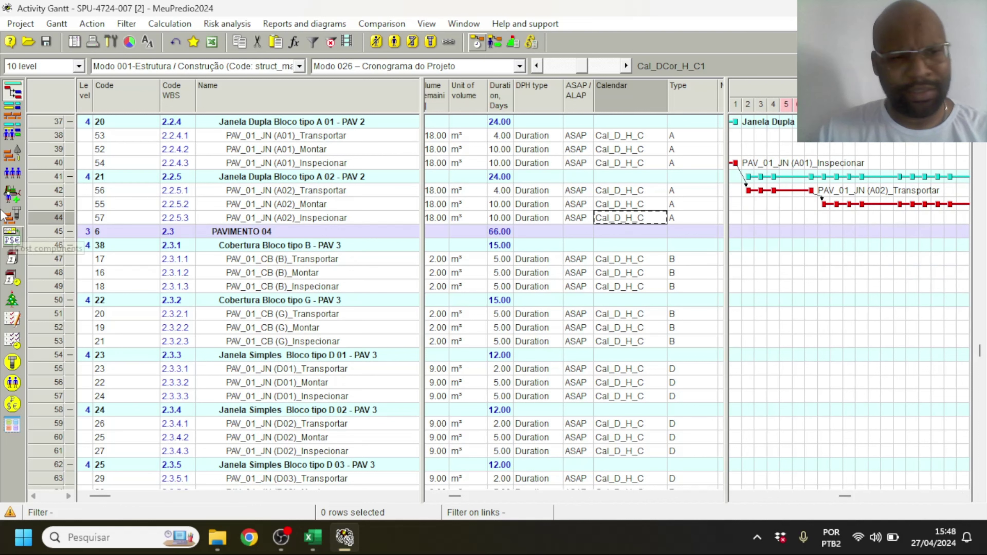
- Enable the Show appearance option for the 15 Novembro calendar exception, keeping the hatching type Absent
left_click(12, 299)
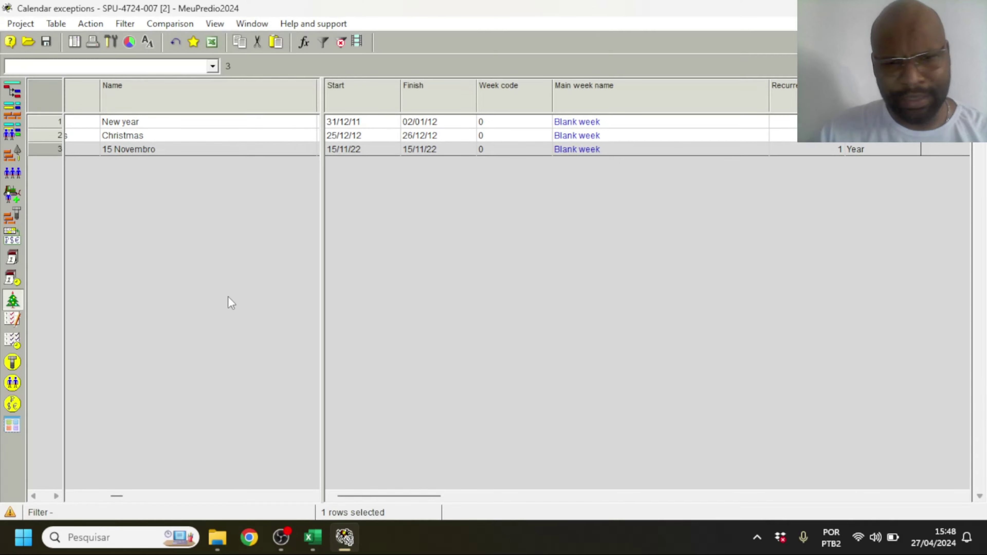
double_click(55, 151)
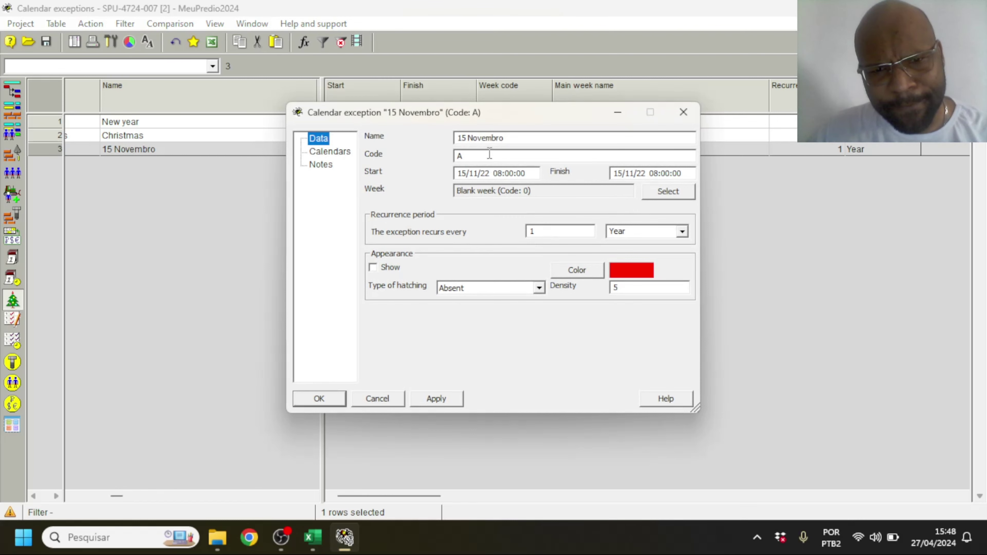
left_click(397, 270)
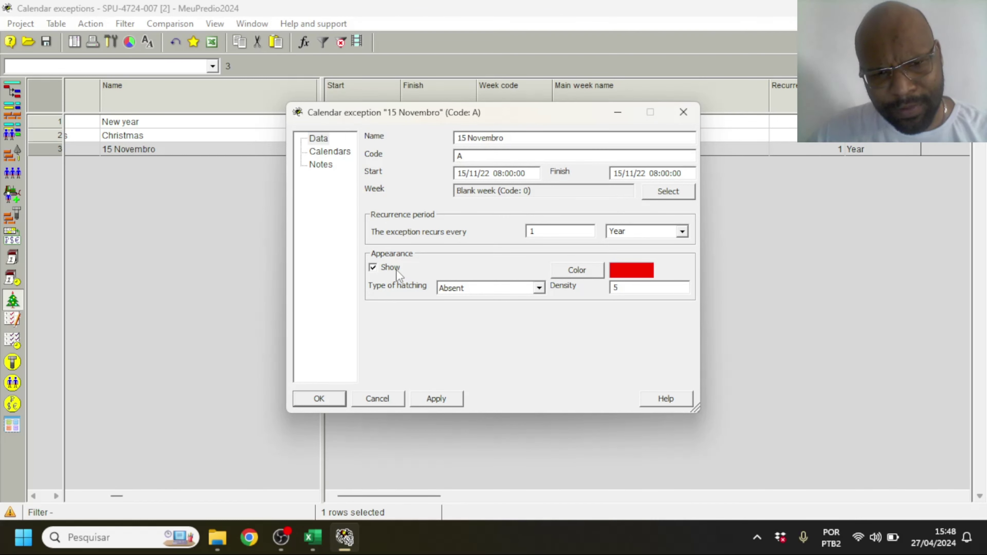
left_click(540, 289)
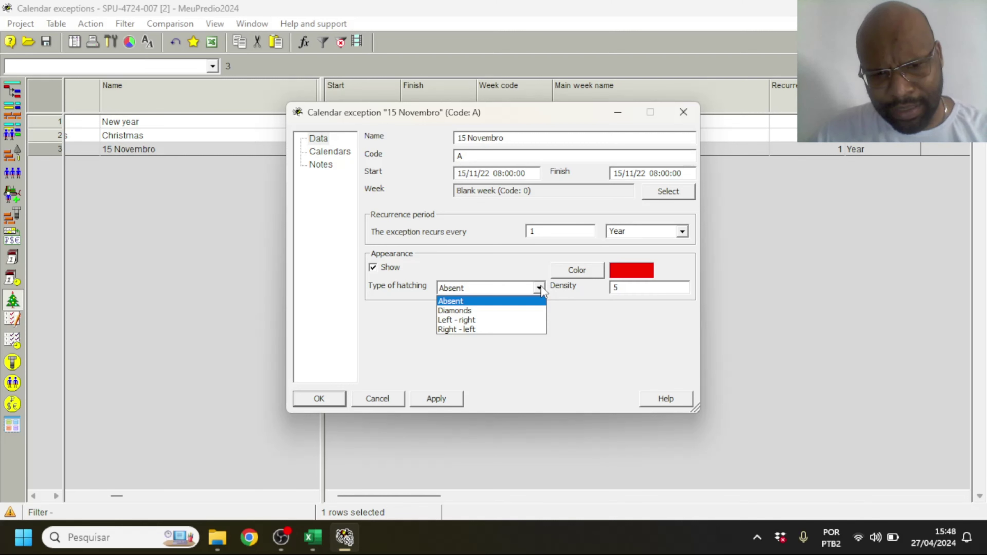
left_click(541, 288)
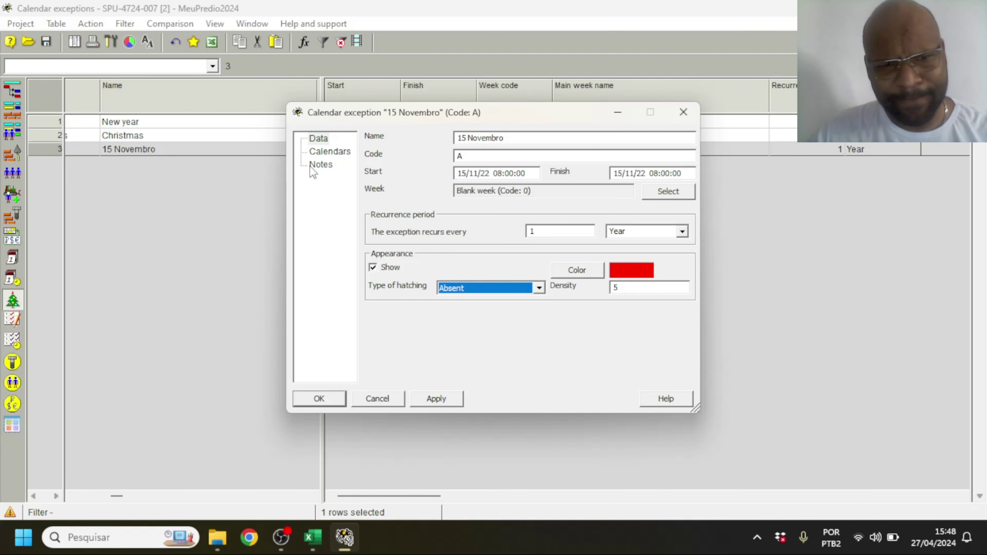
left_click(341, 153)
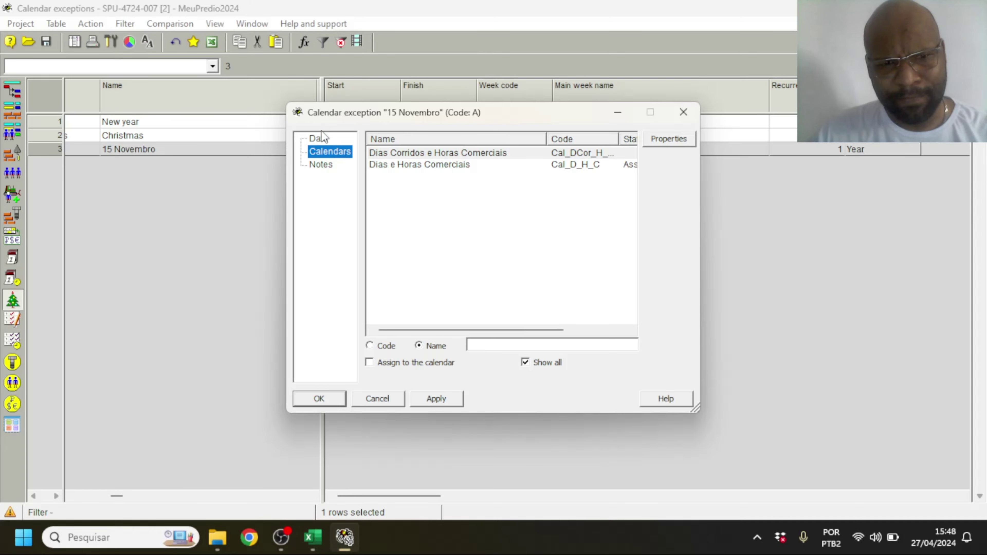
left_click(324, 139)
left_click(319, 399)
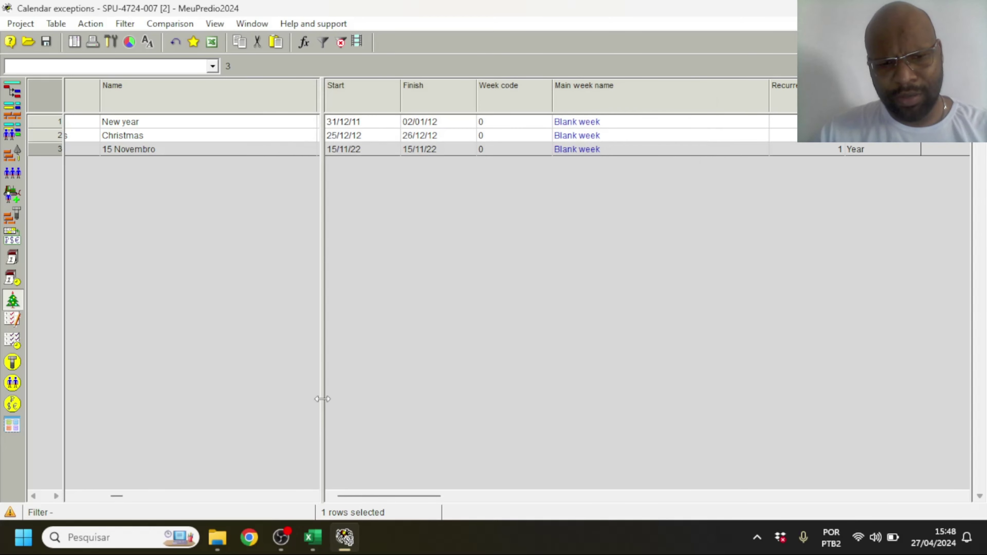
- Recalculate the Activity Gantt with simple scheduling and check the activity bars around 15 November 2022
left_click(12, 91)
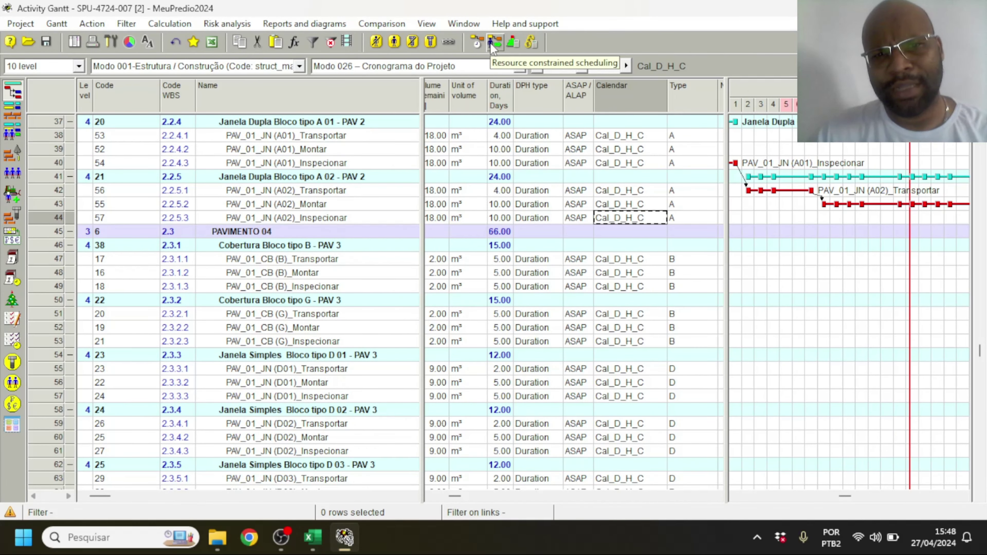
left_click(476, 42)
key("Return")
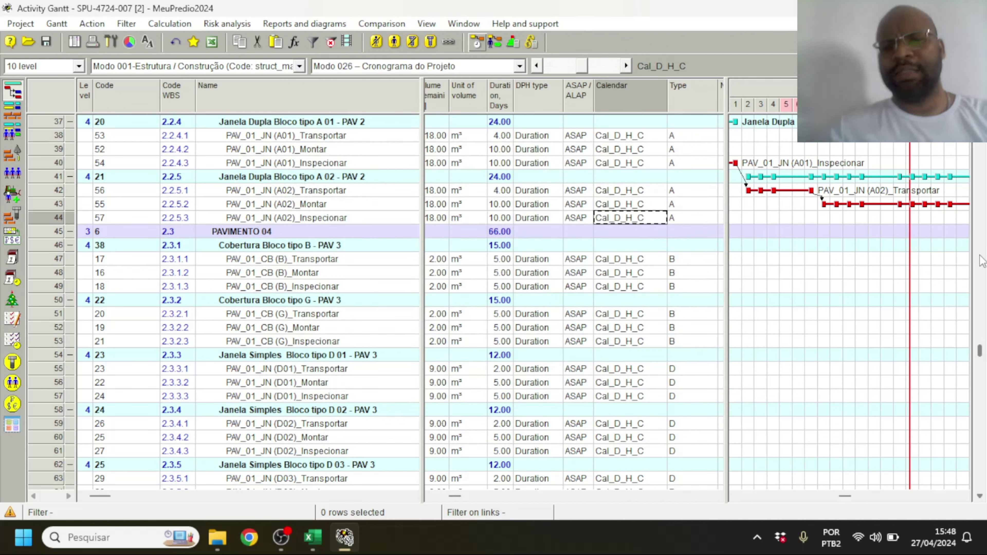
mouse_move(897, 205)
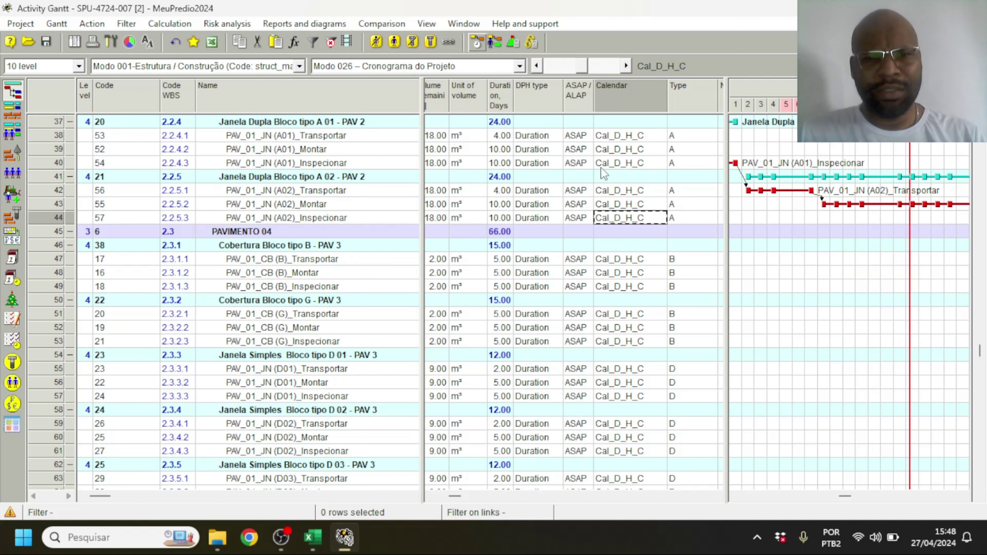
- Set the 15 Novembro exception to recur every 15 years and review its calendars and notes
left_click(12, 300)
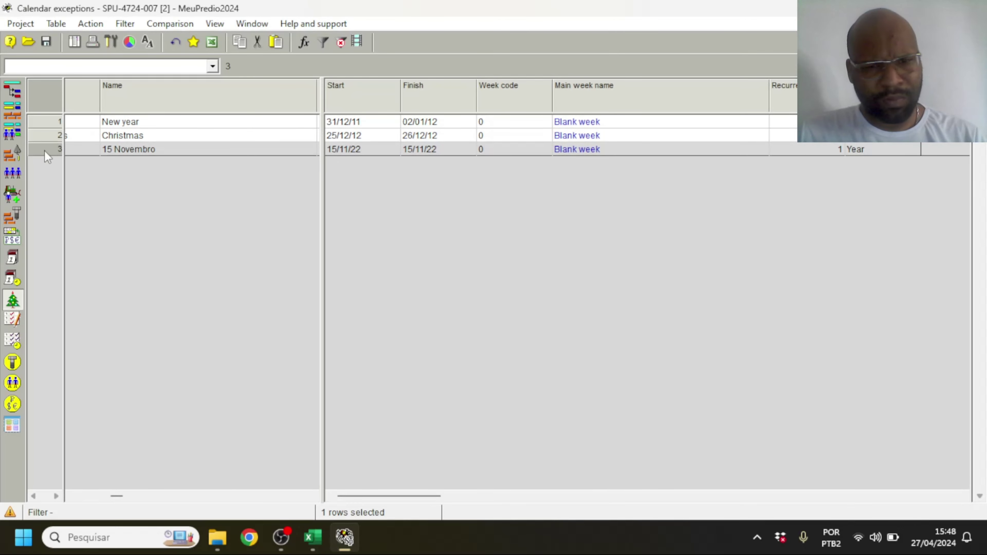
double_click(45, 152)
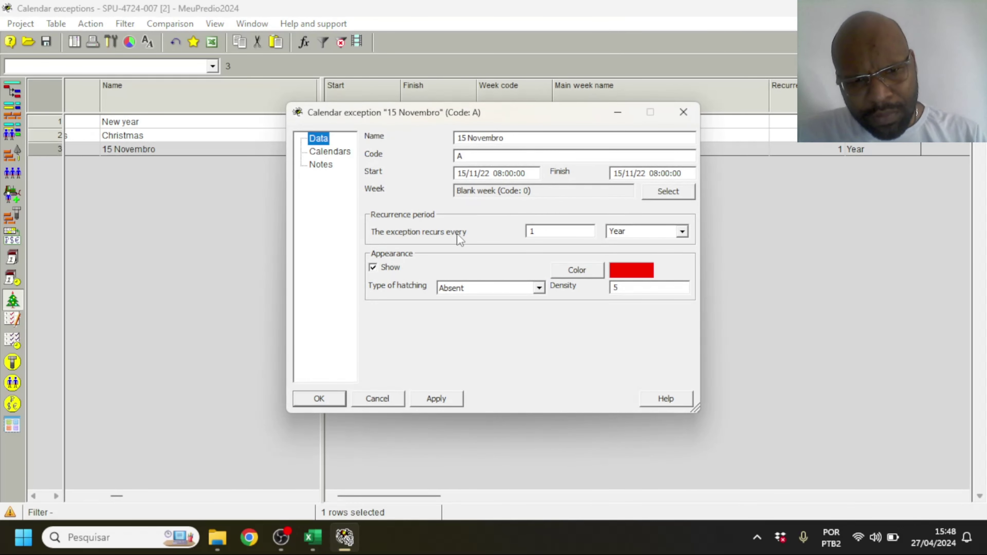
left_click(683, 232)
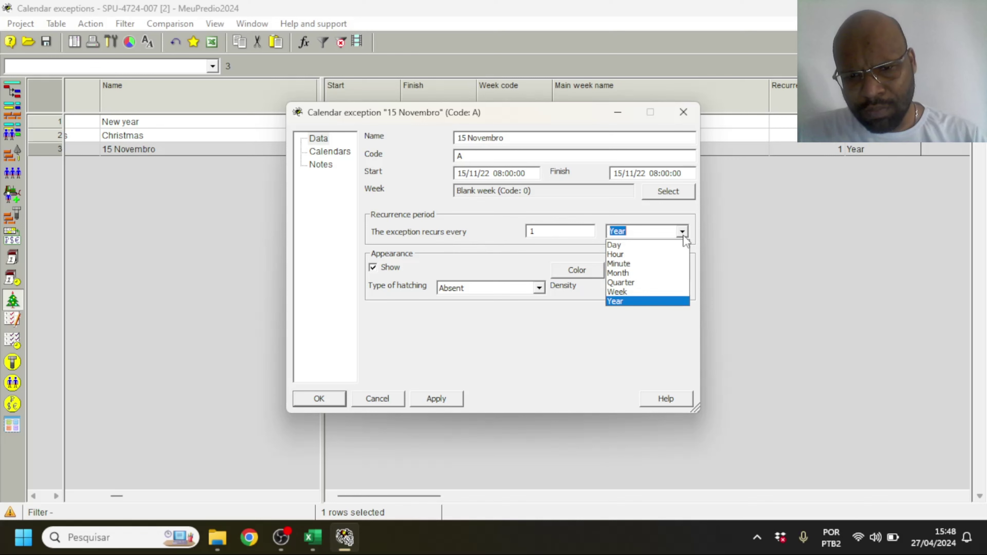
left_click(683, 232)
key("shift+Tab")
type("15")
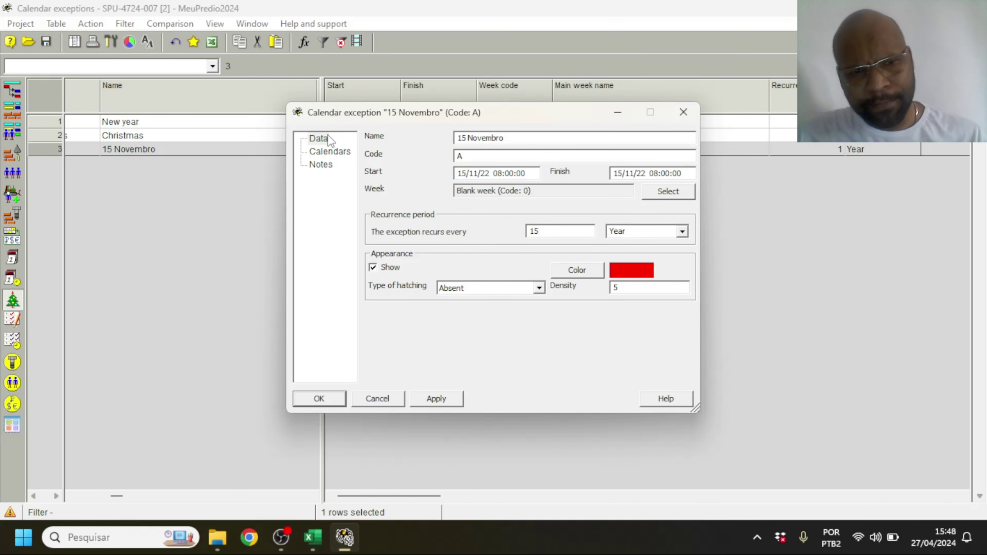
left_click(331, 152)
left_click(318, 166)
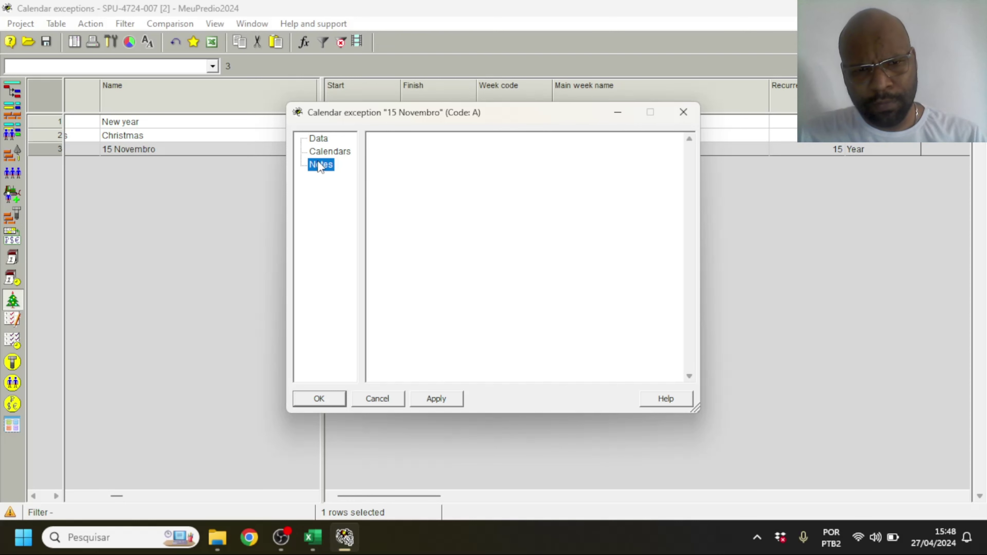
left_click(324, 139)
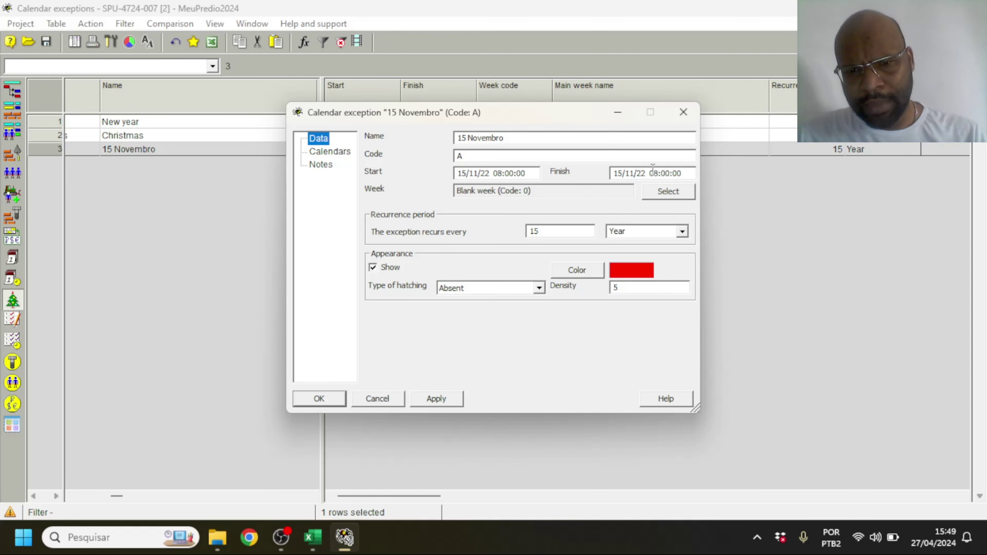
- Set the 15 Novembro exception to run from 15/11/22 00:00:00 to 15/11/22 23:59:00
left_click(646, 172)
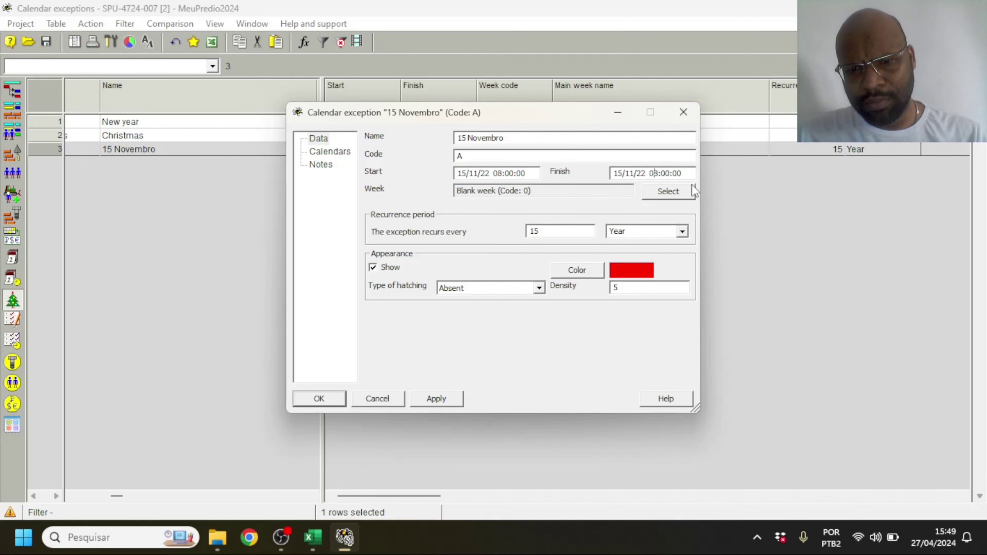
key("BackSpace")
key("Delete")
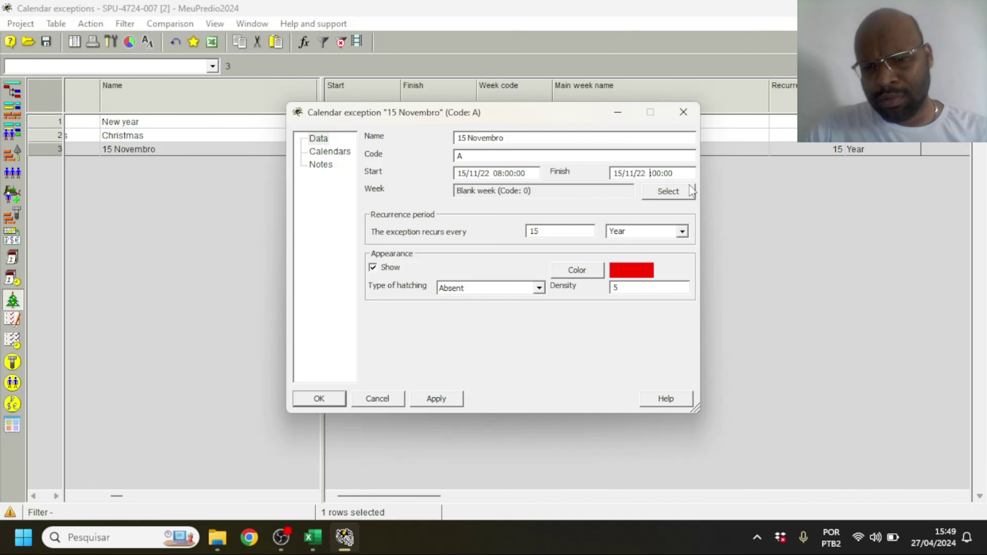
type("23")
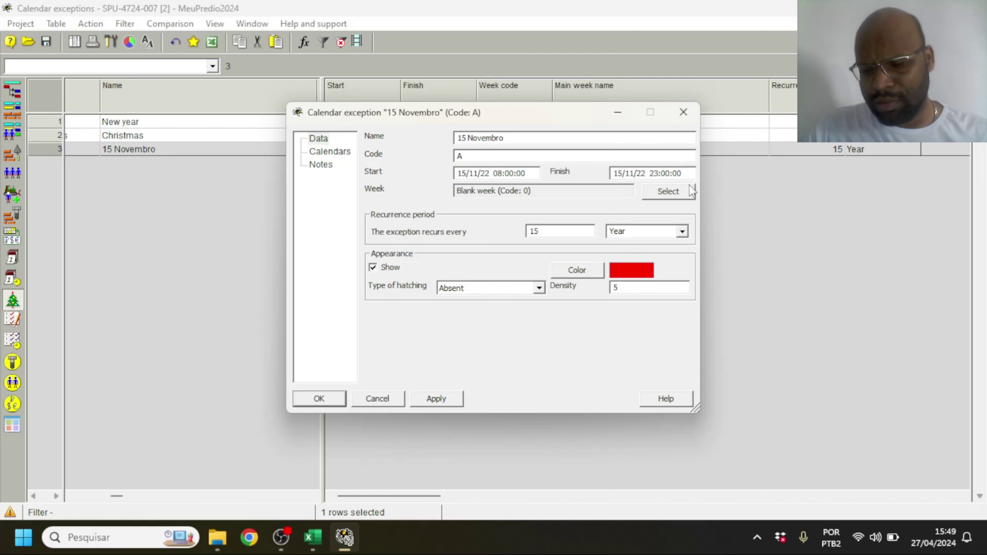
type(":")
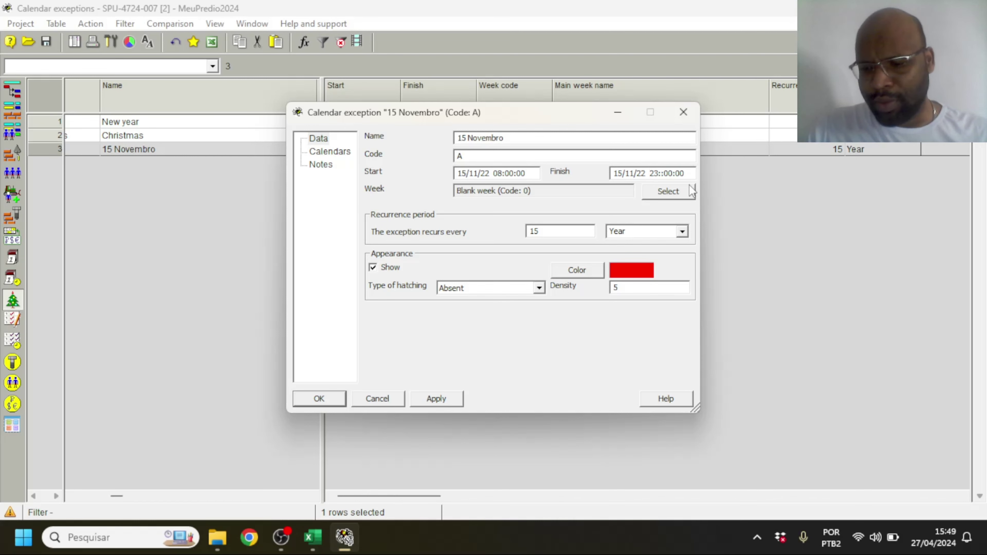
type("59")
key("Delete")
key("Delete")
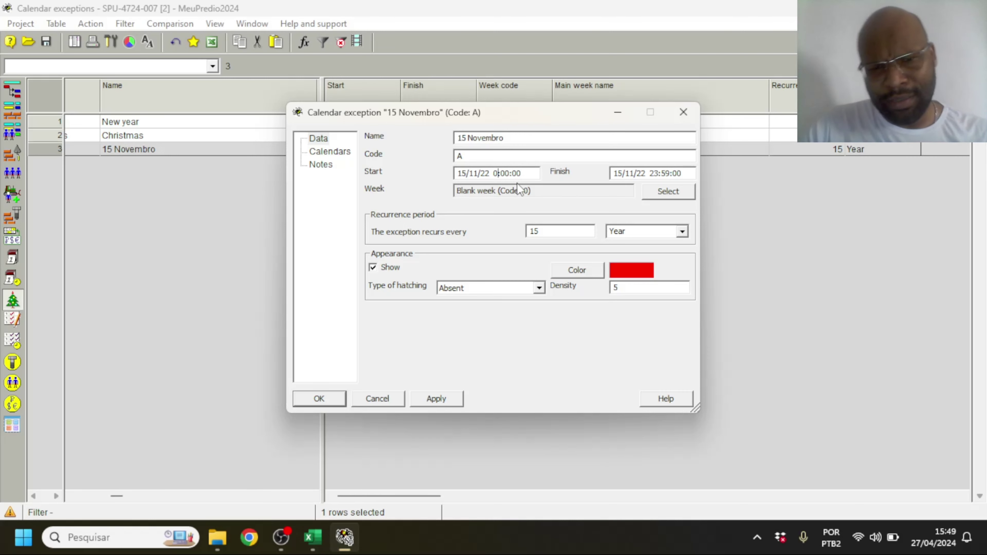
type("0")
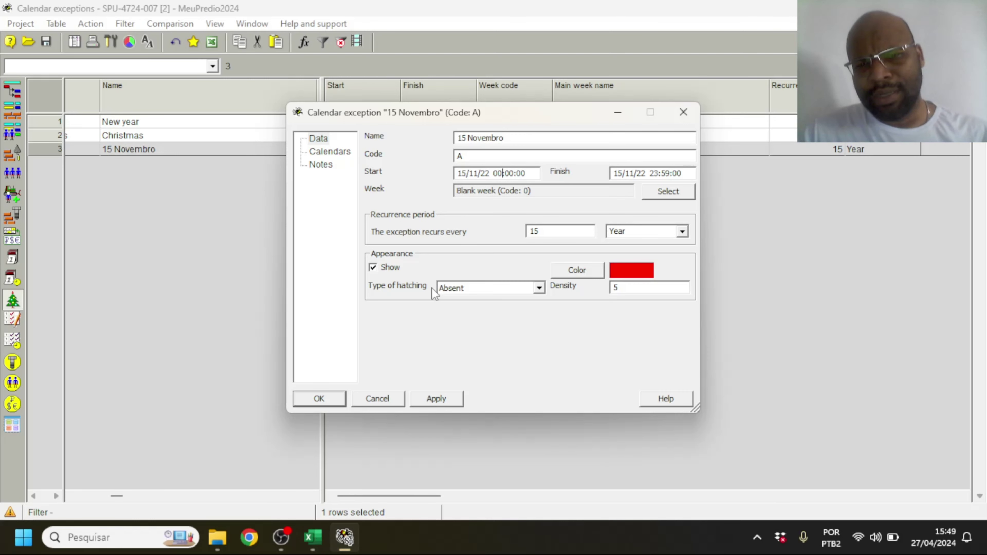
left_click(328, 400)
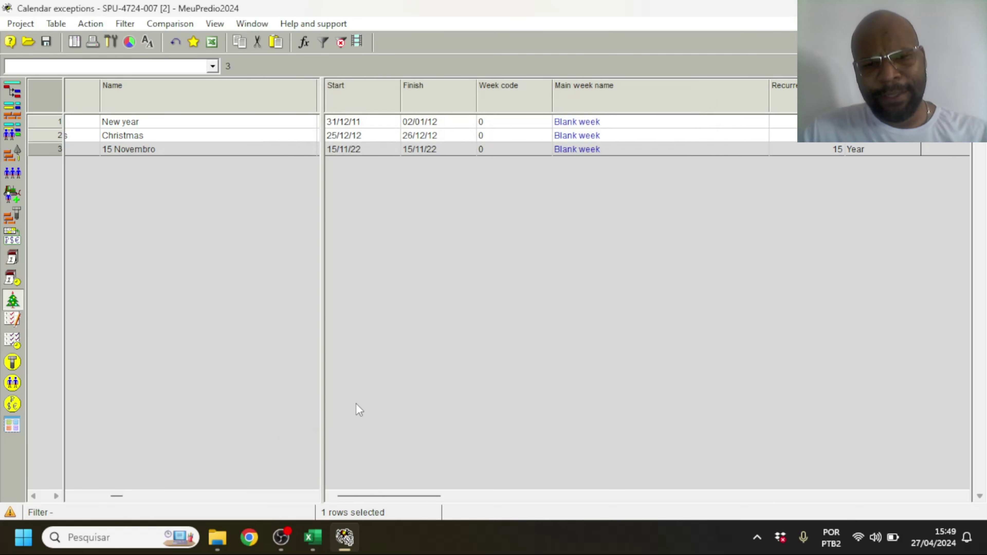
- Recalculate the Activity Gantt with simple scheduling, then check the bars around 15 November 2022 against the calendar exceptions list
left_click(12, 91)
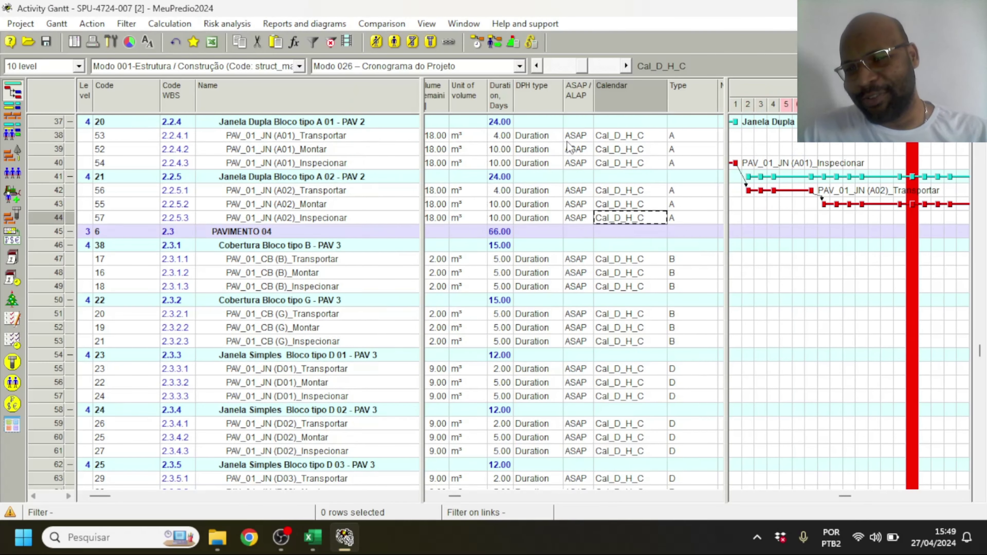
left_click(473, 45)
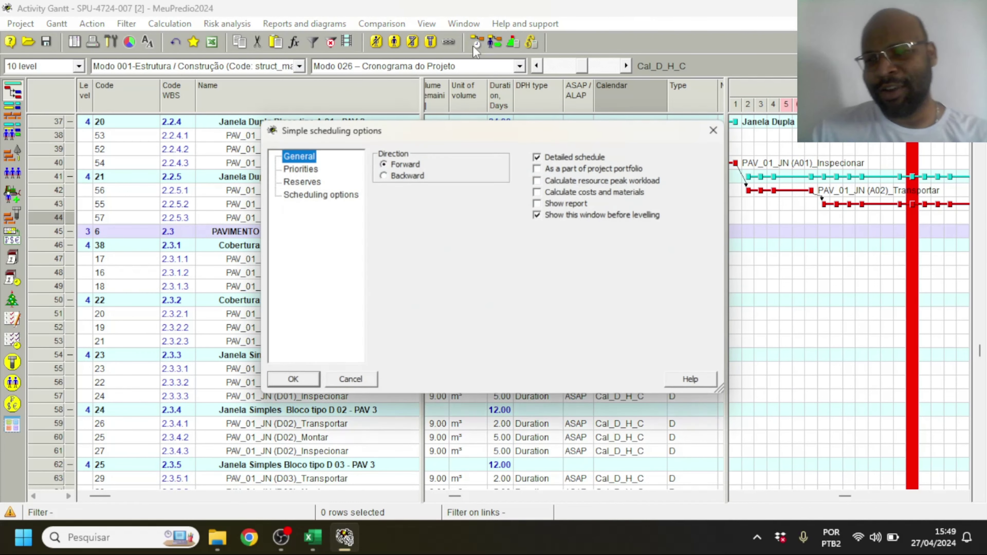
key("Return")
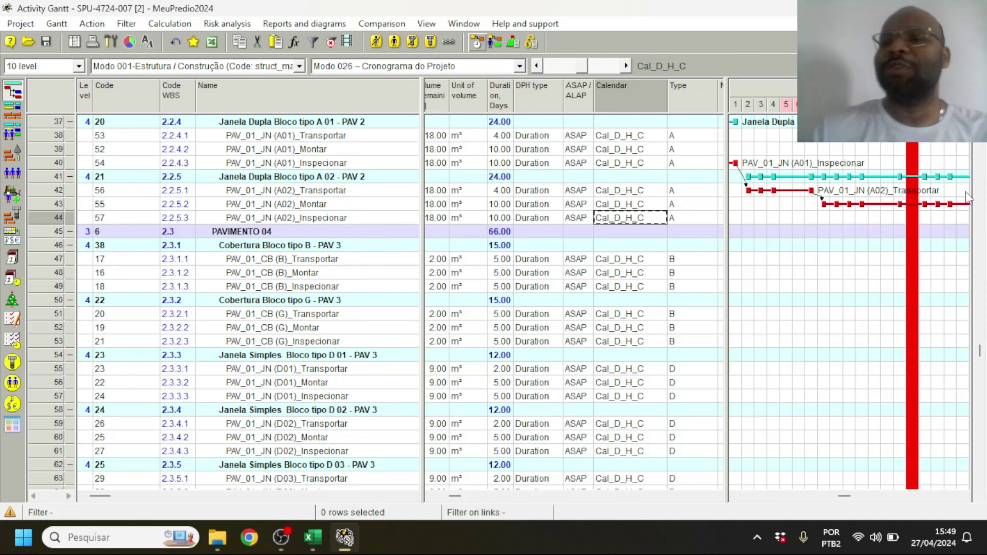
mouse_move(954, 209)
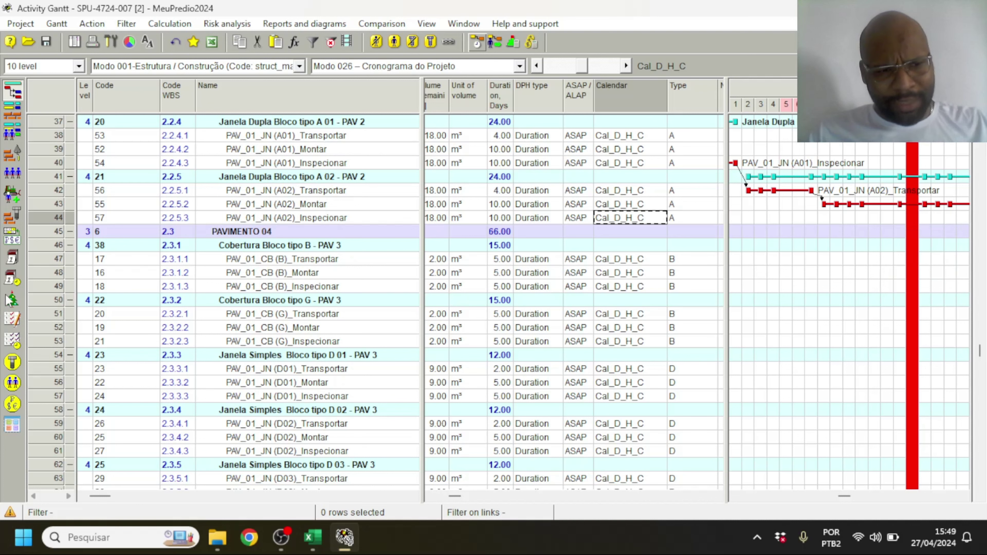
left_click(15, 306)
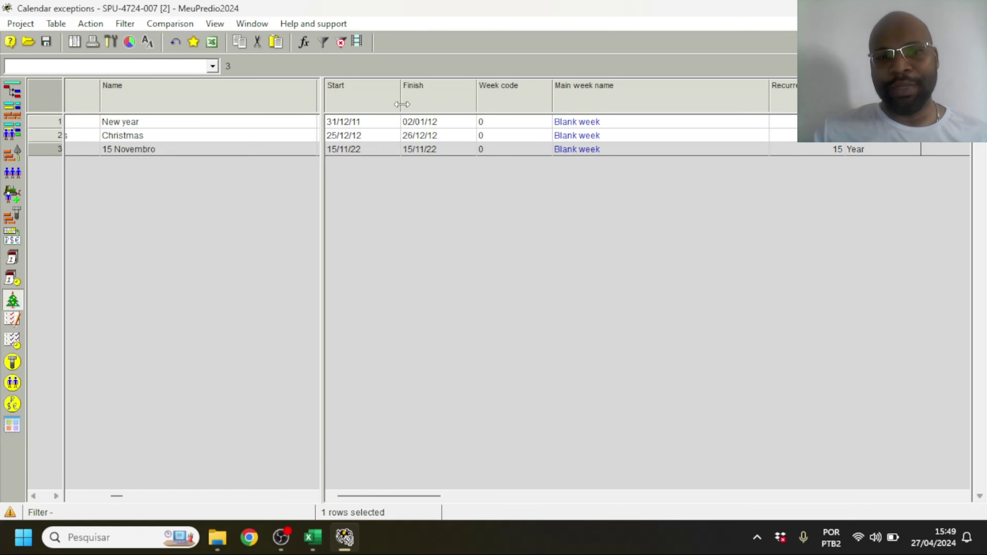
left_click(12, 92)
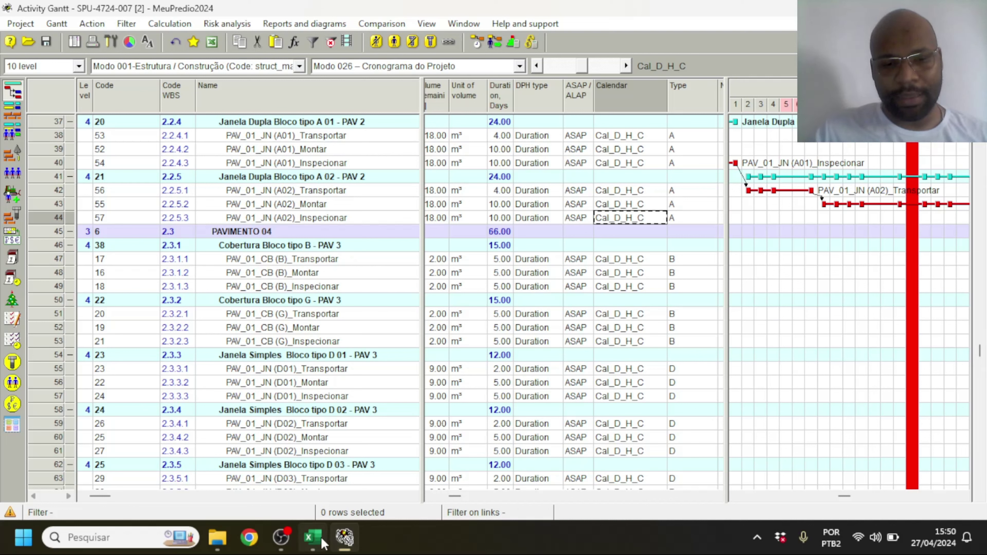
- Switch to the Excel checklist, mark Requisito 4 on sheet A2 with 1, and return to the project's Activity Gantt
left_click(313, 537)
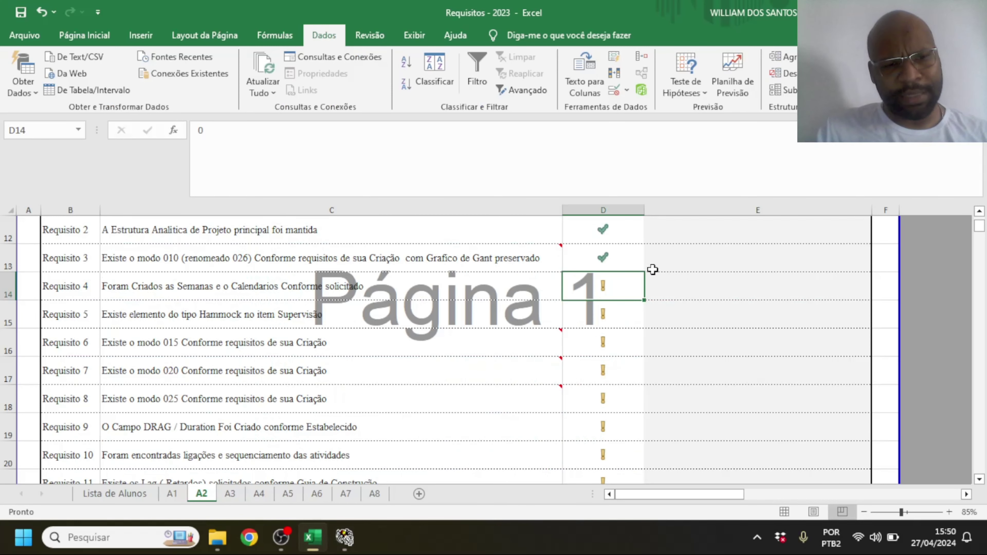
type("1")
key("Return")
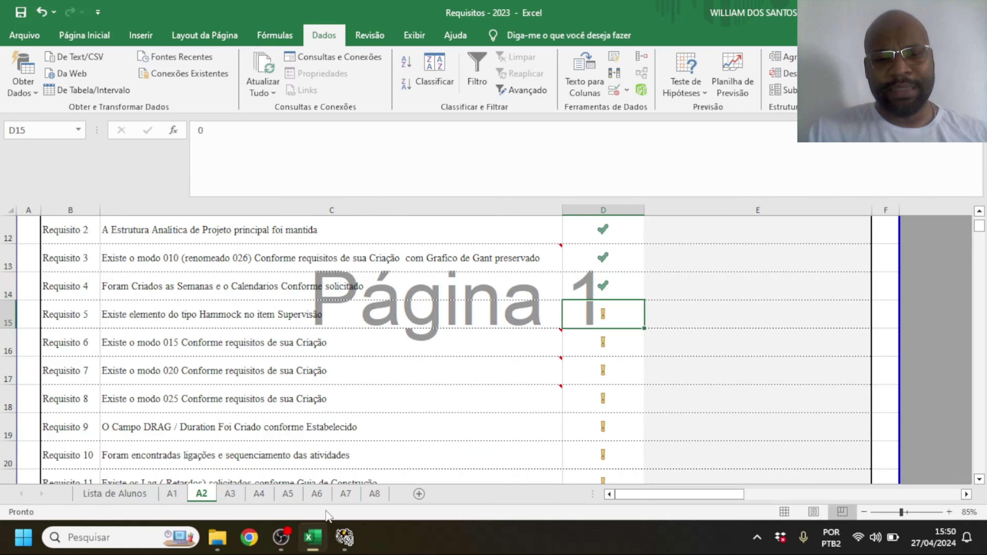
left_click(344, 537)
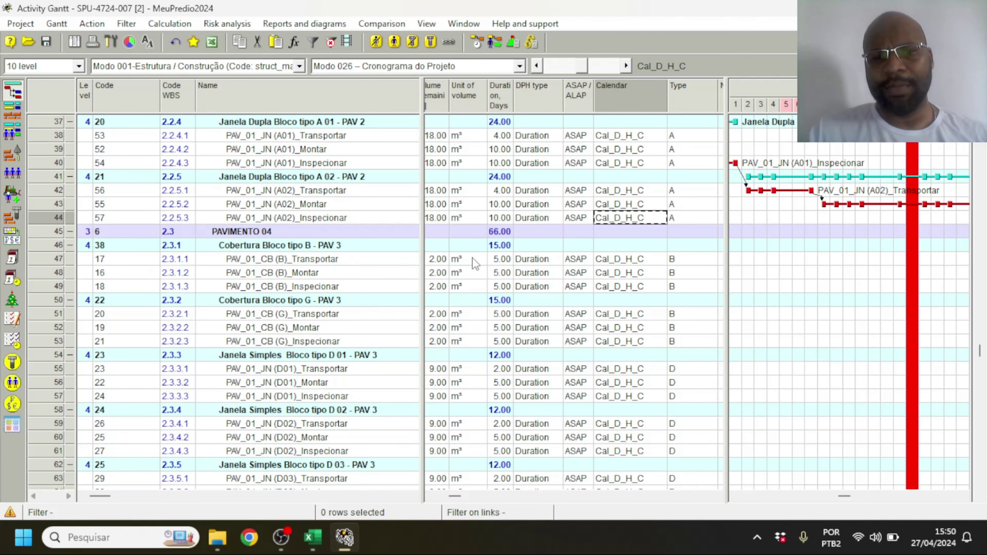
- Reapply the Modo 026 – Cronograma do Projeto view and select the Supervisão activity under Trabalho Indireto
left_click(520, 66)
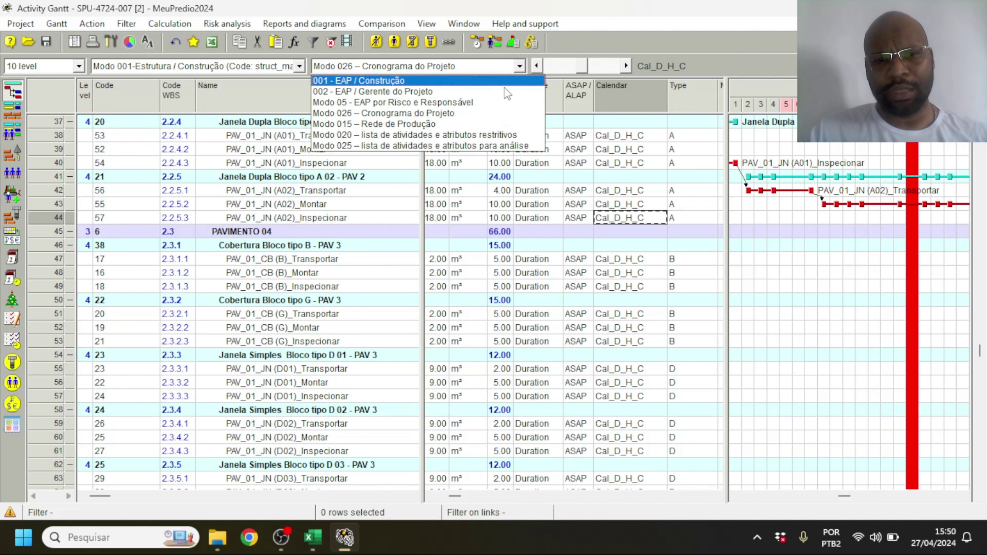
left_click(390, 113)
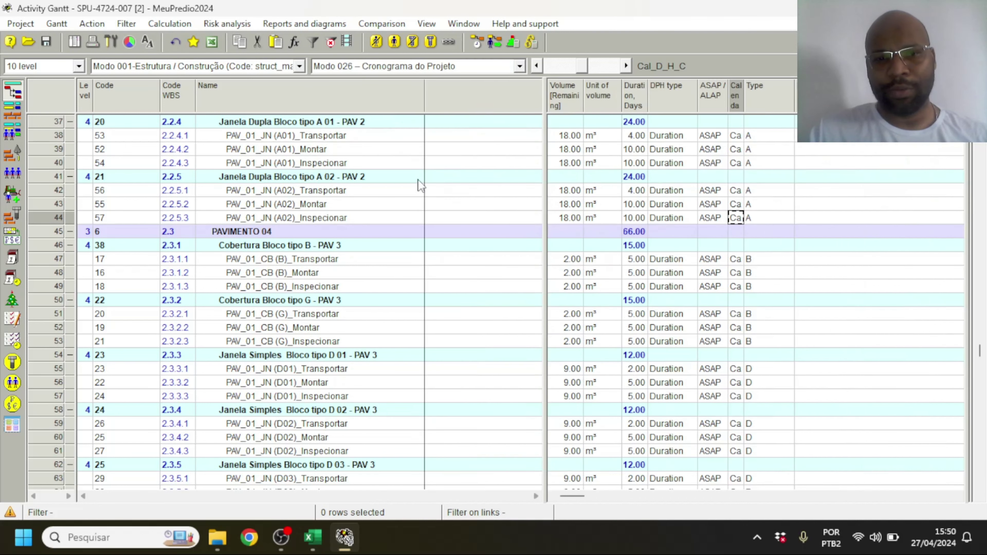
scroll(419, 179, "up", 11)
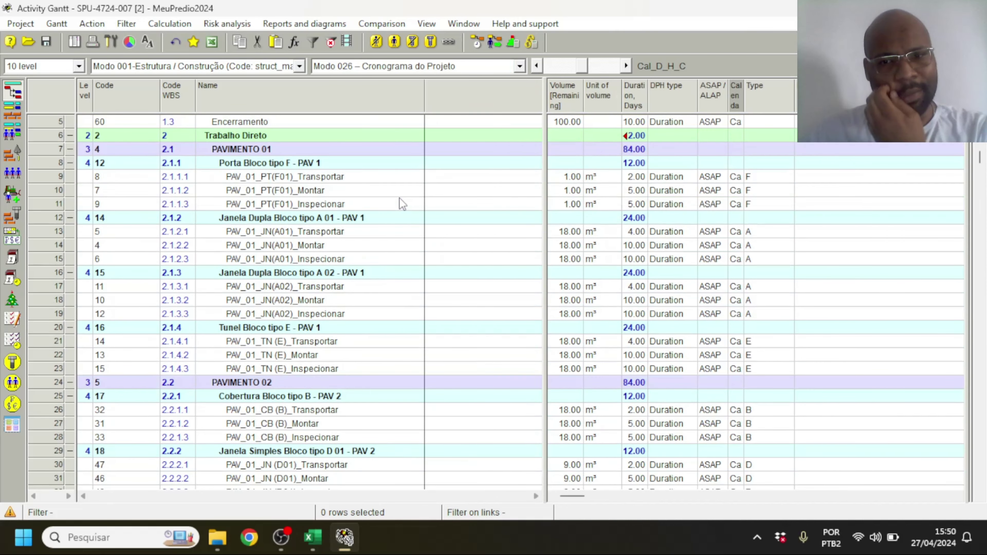
scroll(400, 198, "up", 2)
scroll(399, 199, "down", 5)
scroll(402, 199, "up", 5)
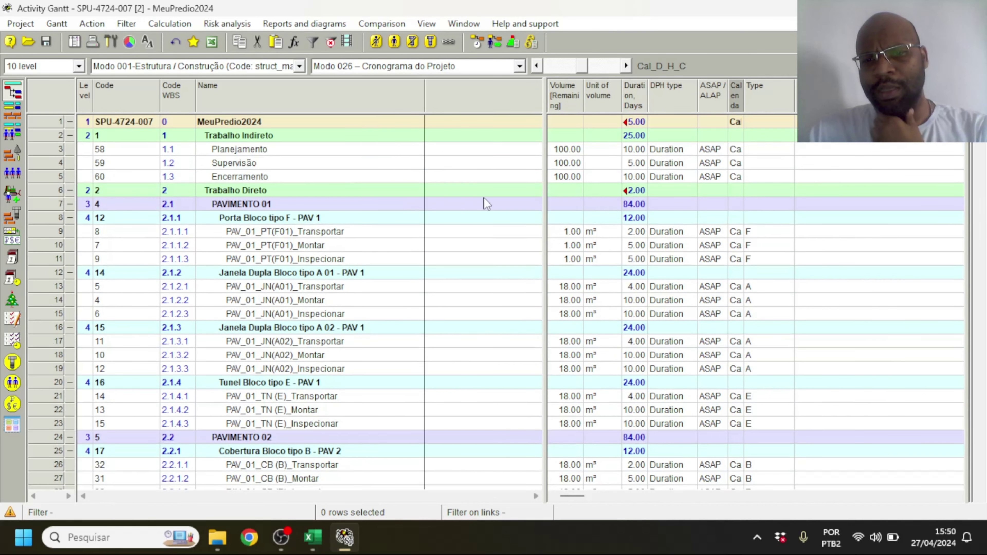
left_click(354, 165)
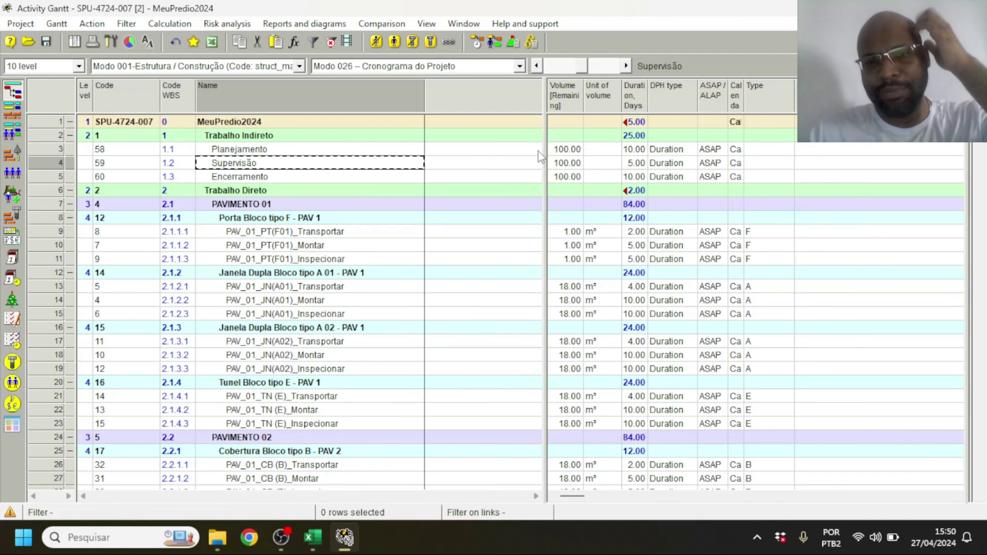
- Narrow the two table panes to reveal the Gantt chart and fit its timescale to the project's duration
left_click_drag(544, 153, 419, 147)
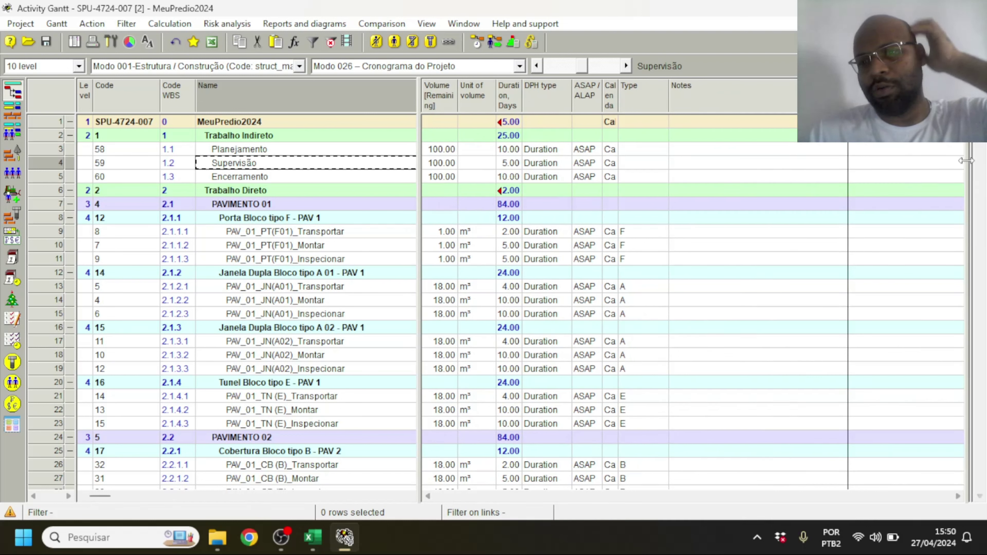
left_click_drag(966, 160, 664, 183)
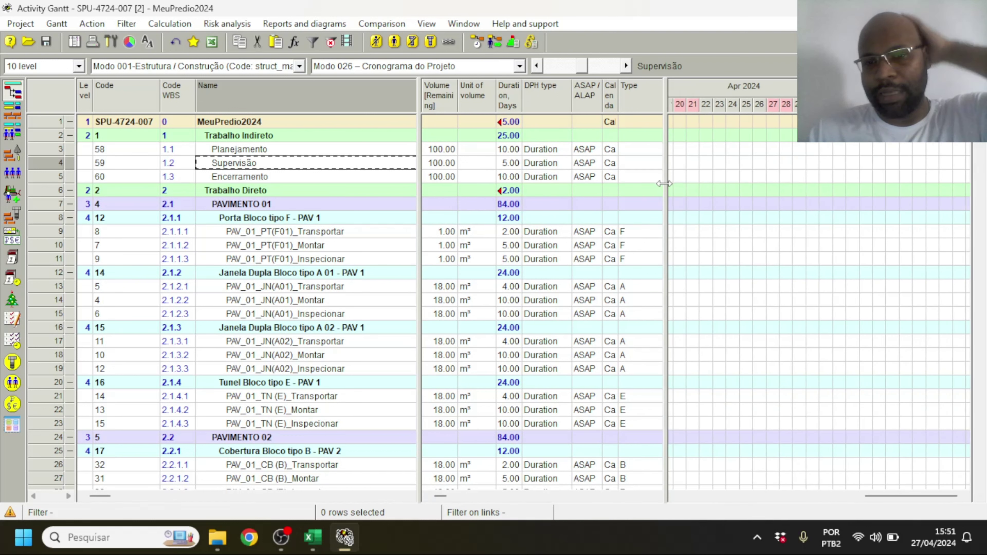
right_click(744, 88)
left_click(789, 115)
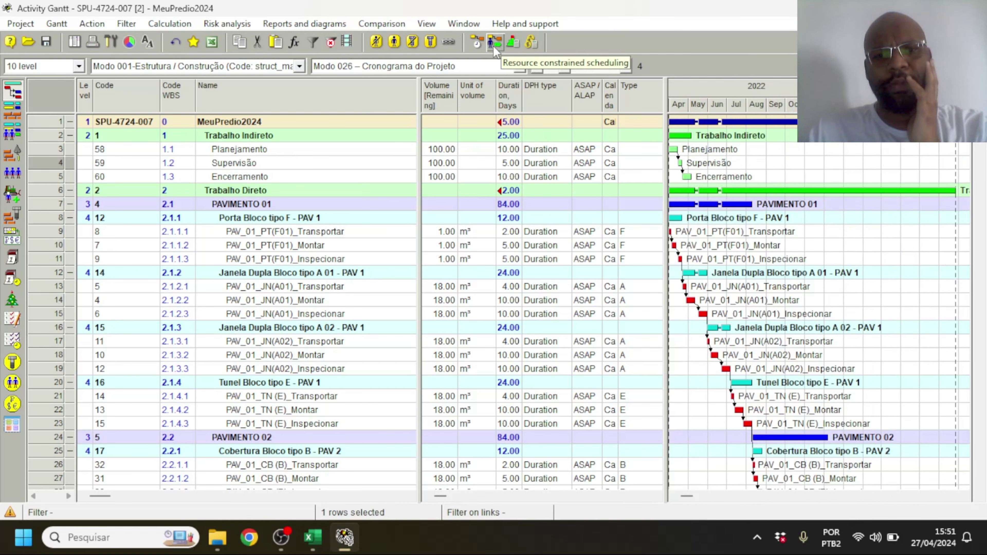
- Recalculate with forward simple scheduling and review the activity bars across the PAVIMENTO phases
left_click(478, 43)
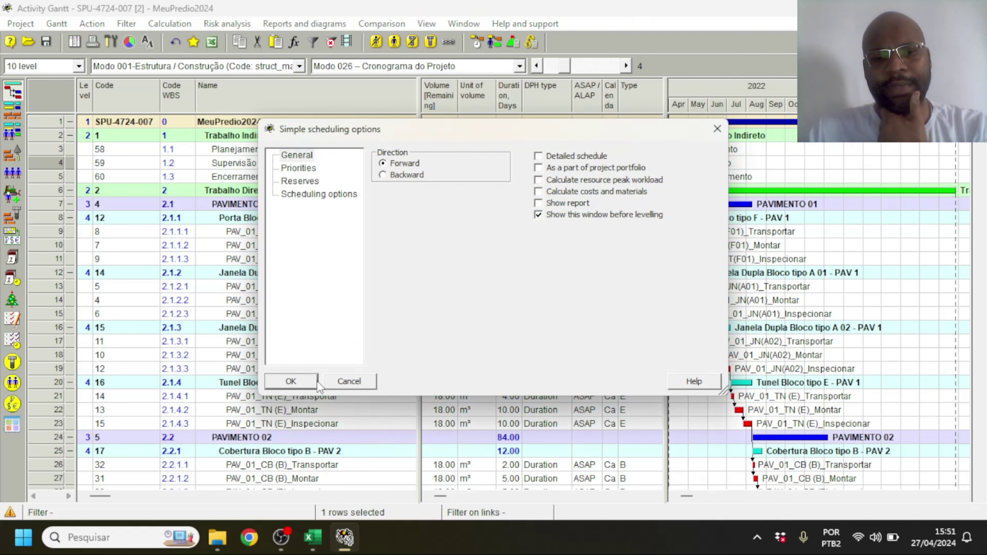
left_click(291, 381)
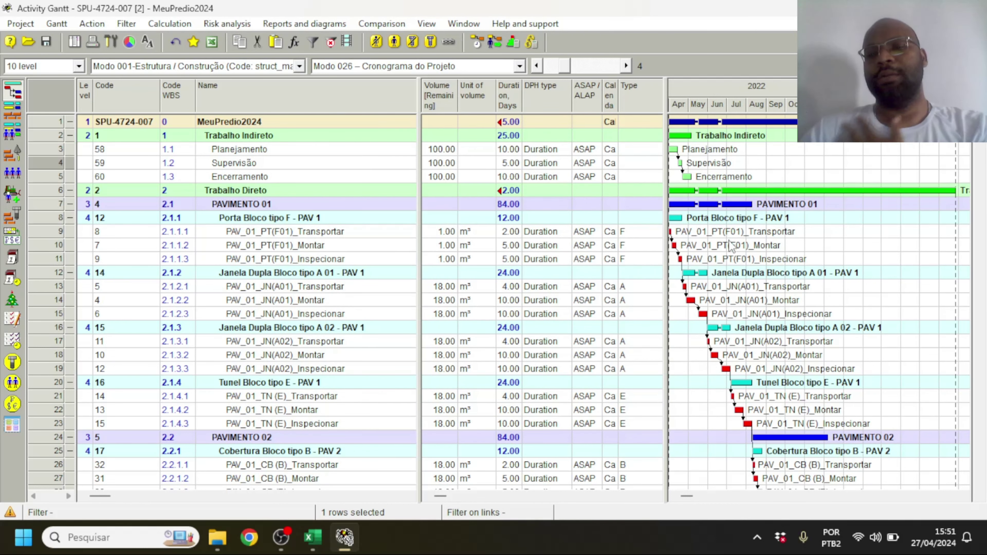
mouse_move(699, 192)
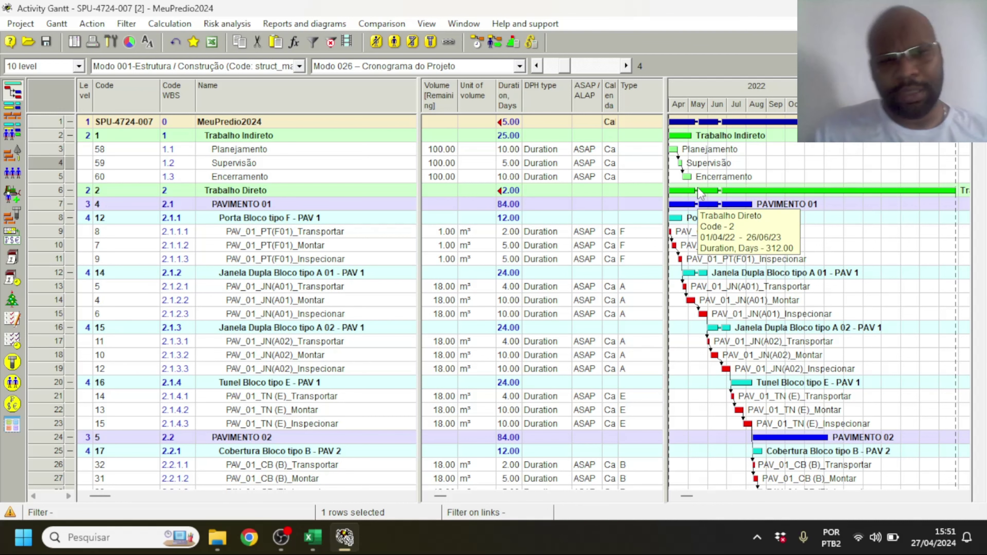
scroll(199, 354, "down", 5)
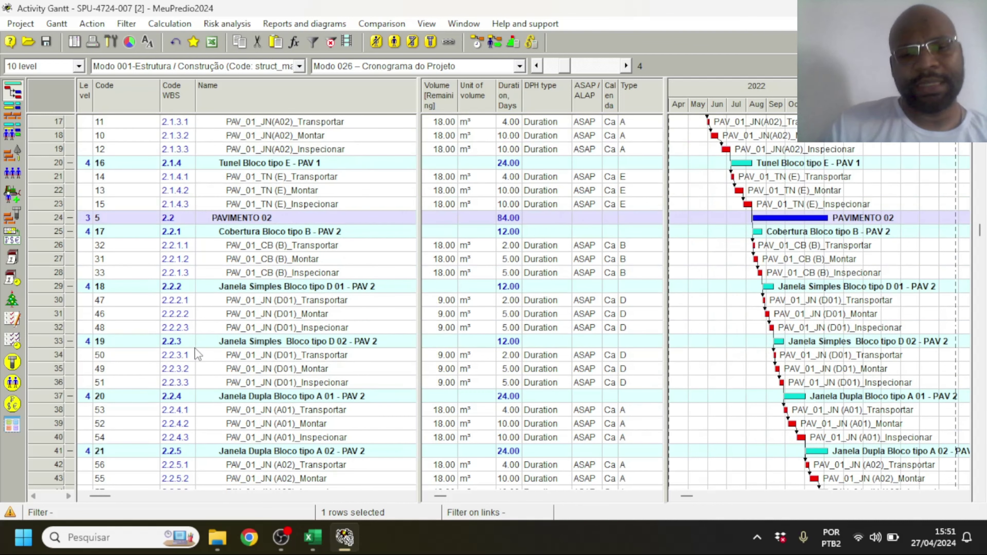
scroll(199, 354, "down", 10)
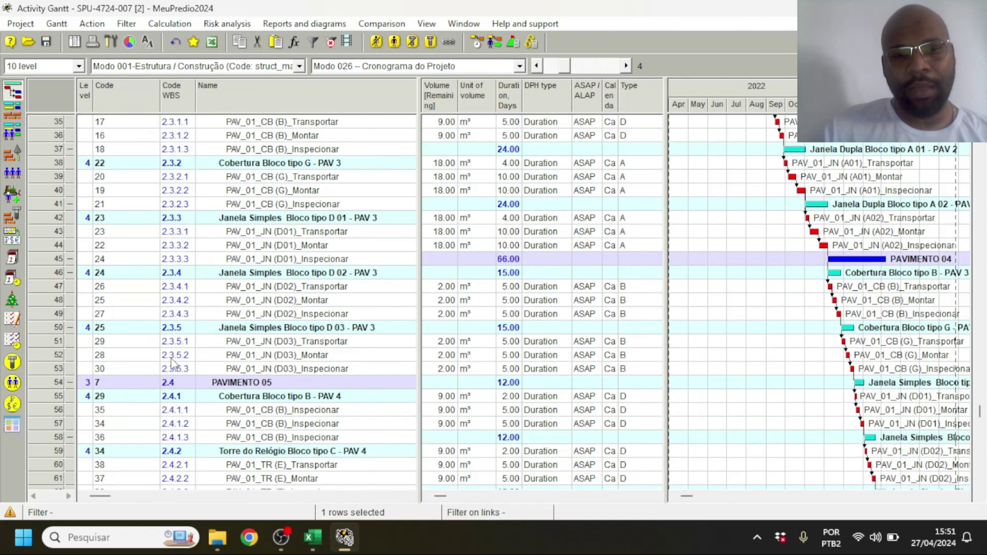
scroll(171, 363, "up", 9)
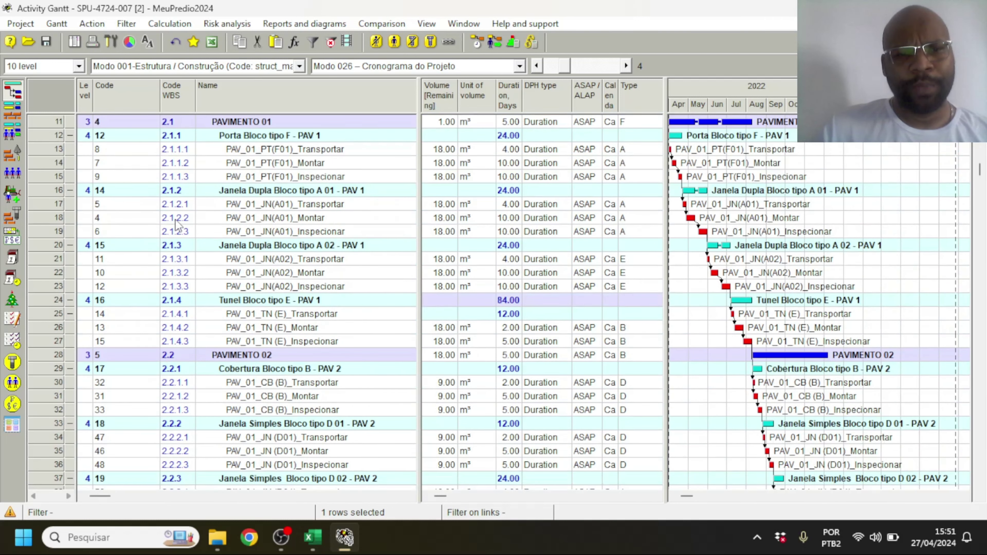
- Insert two new activities at PAVIMENTO 01 and move both directly under Trabalho Direto, above the PAVIMENTO 01 phase
scroll(167, 218, "up", 2)
left_click(53, 210)
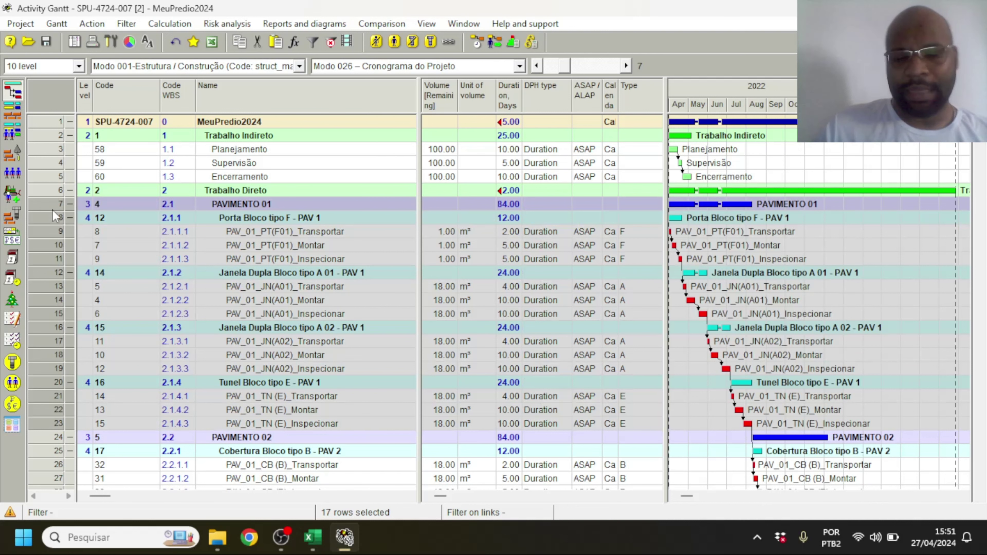
key("Insert")
key("Insert")
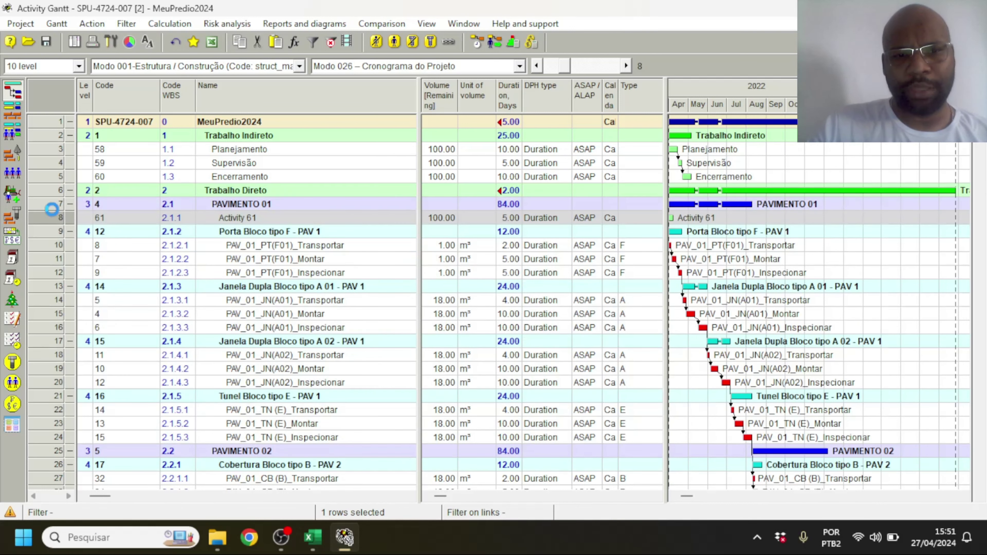
left_click(42, 222)
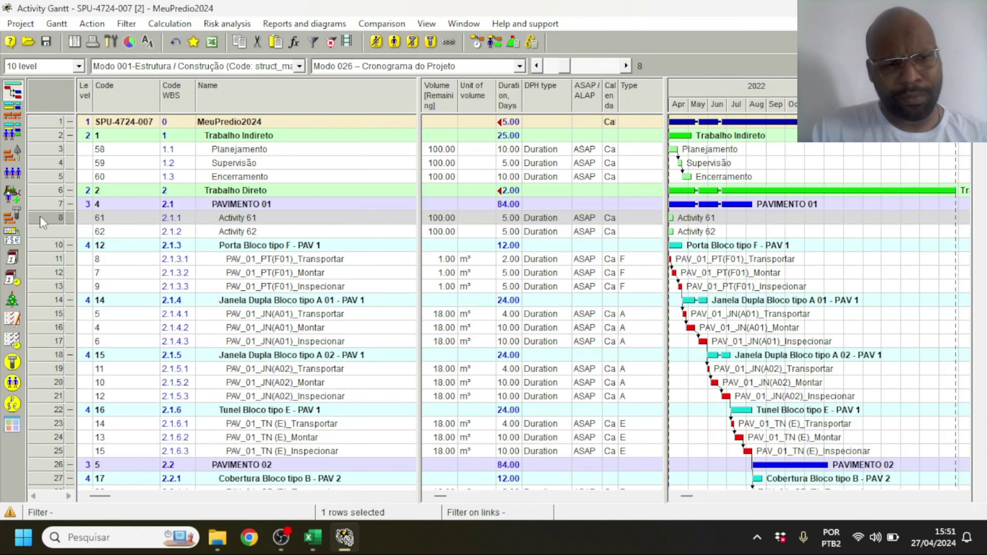
left_click_drag(43, 194, 41, 196)
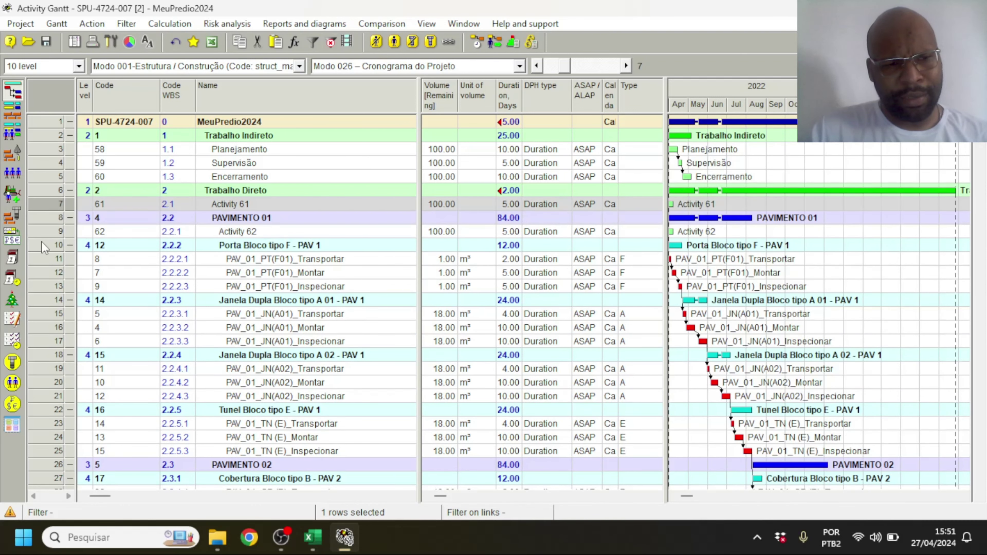
left_click_drag(44, 234, 57, 215)
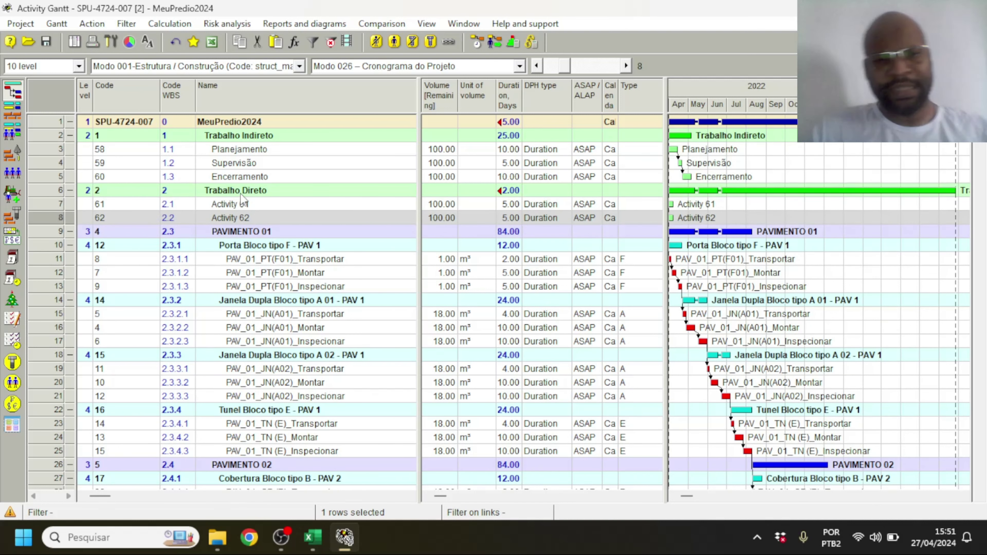
- Rename activity 61 under Trabalho Direto as "Inicio do Trabalho direto"
left_click(267, 209)
type("Ino")
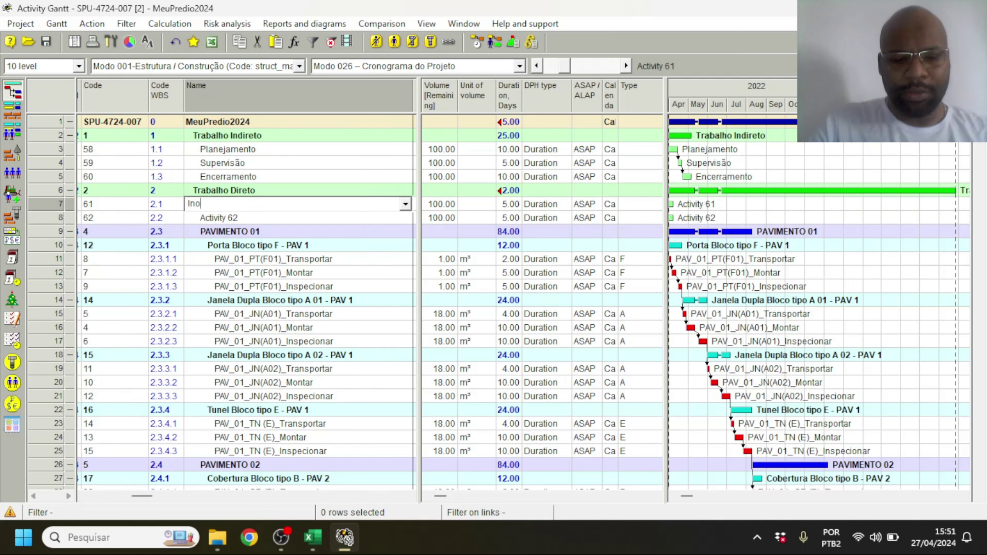
type("ic")
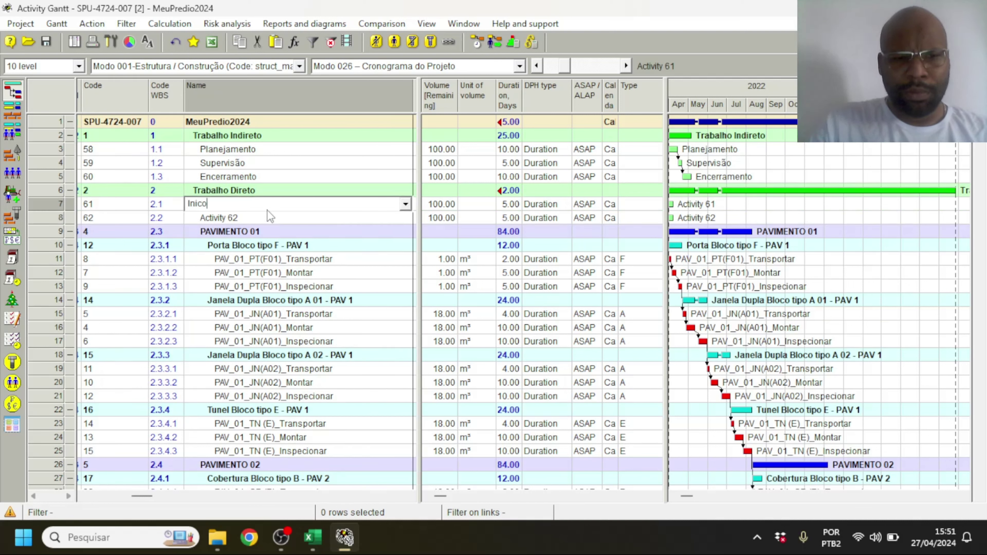
key("BackSpace")
type("io do T")
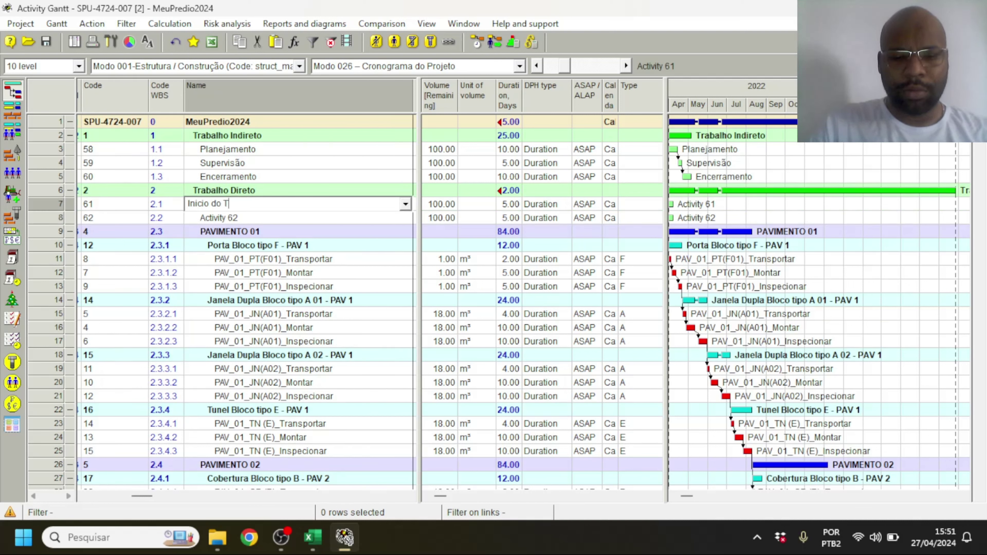
type("rabalho direto")
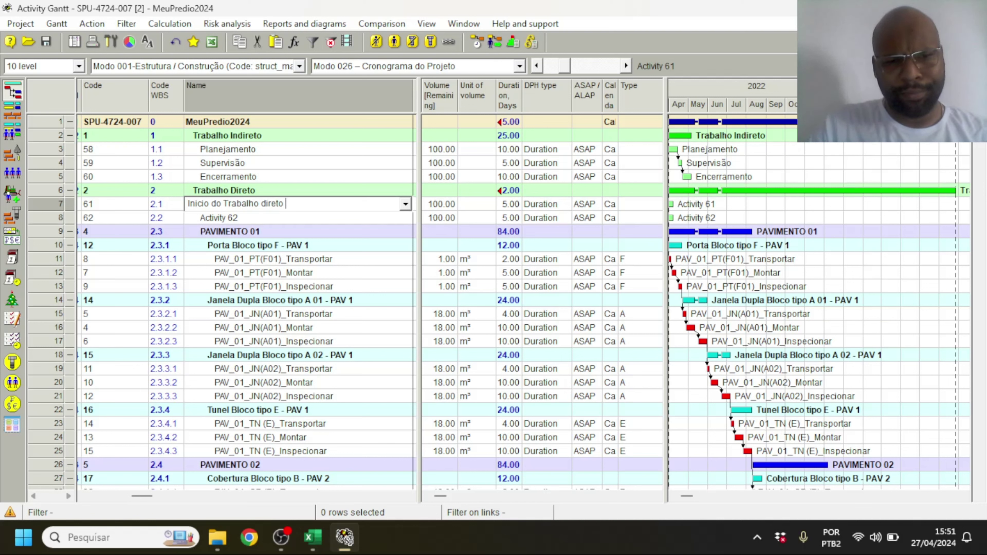
key("Return")
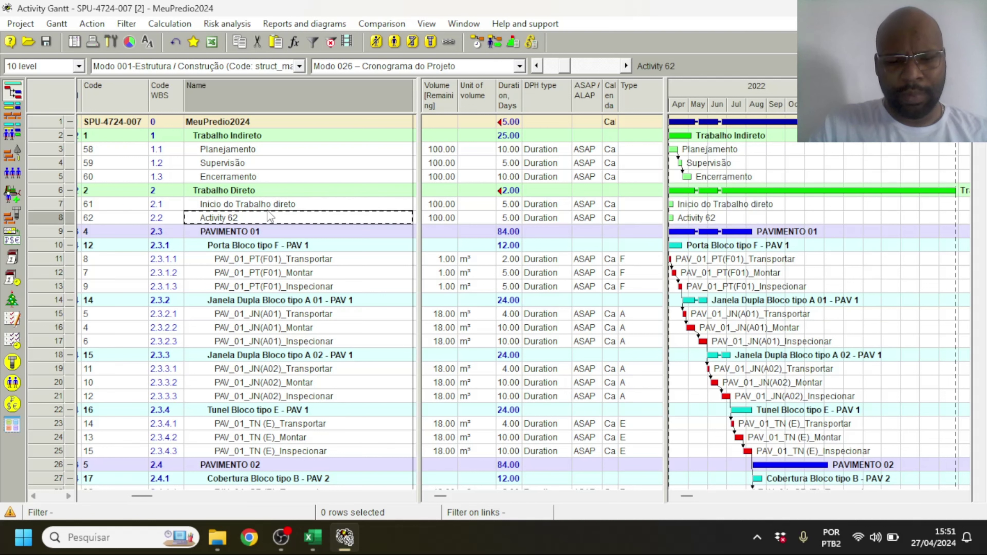
- Rename activity 62 under Trabalho Direto as "Termino do Trabalho Direto"
type("Termino do ")
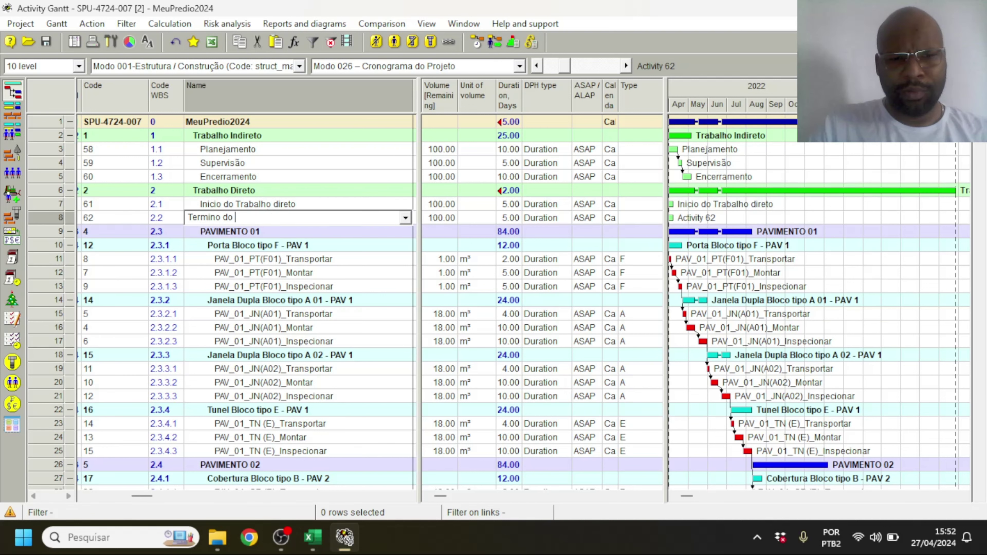
type("Trabalho D")
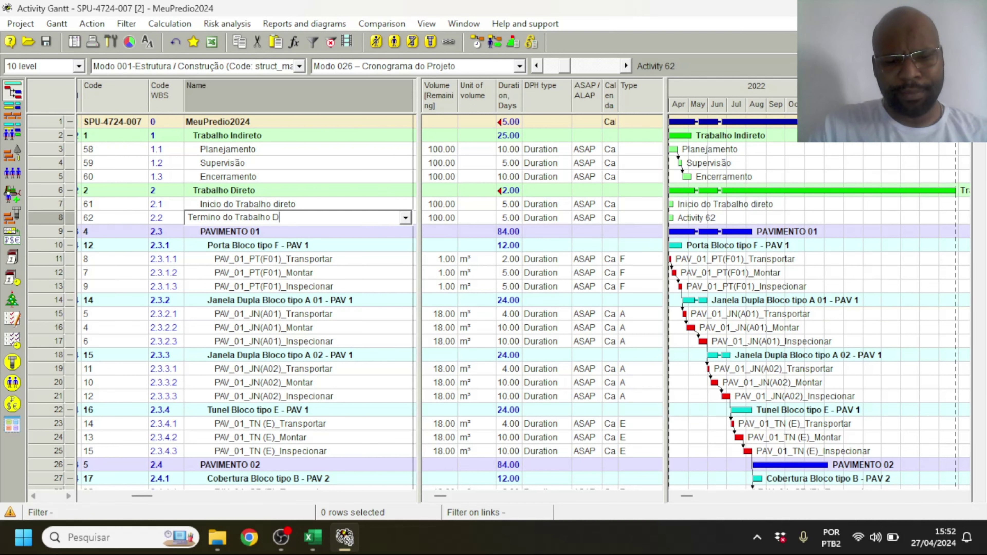
type("ireto")
key("Return")
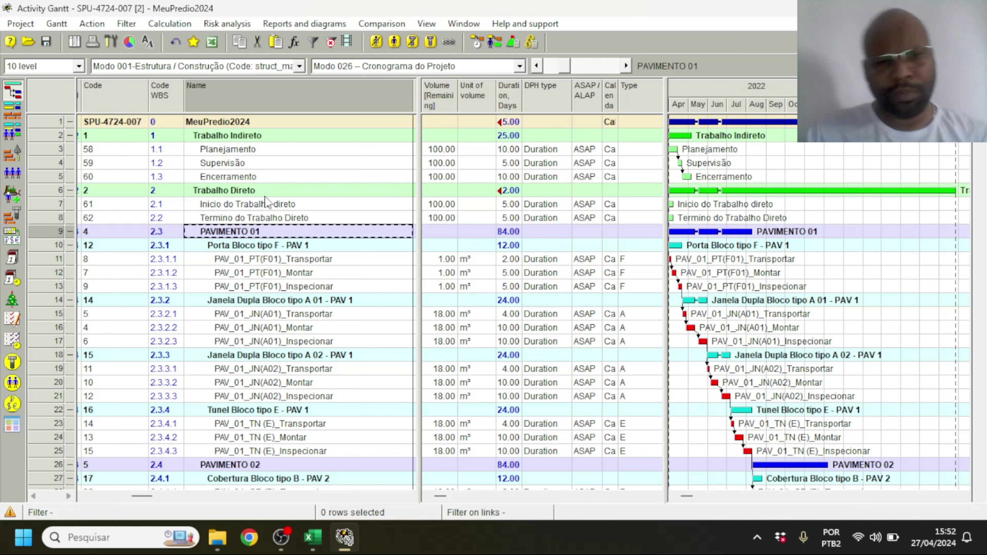
- Correct activity 61's name to "Inicio do Trabalho Direto", capitalising the last word
left_click(258, 203)
left_click(258, 204)
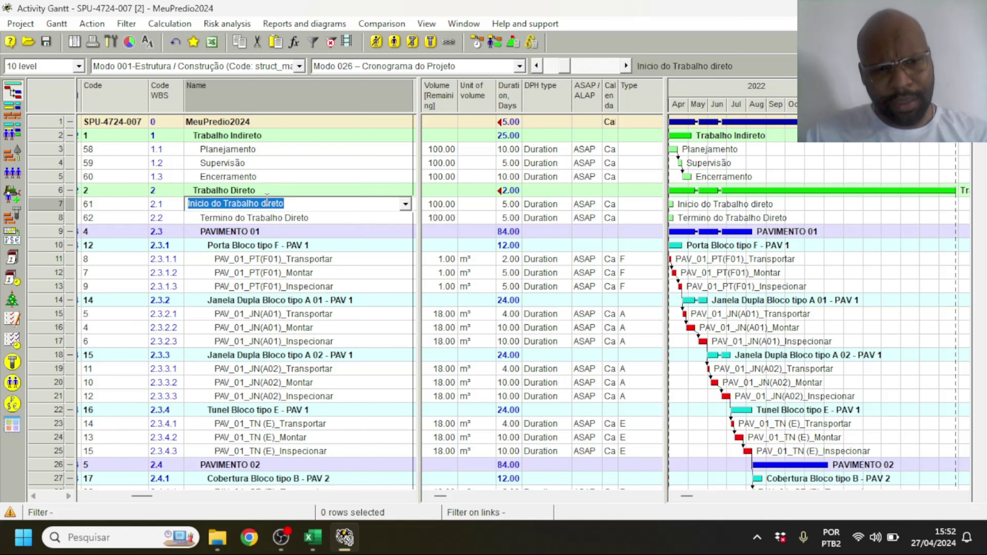
left_click(267, 198)
key("BackSpace")
type("D")
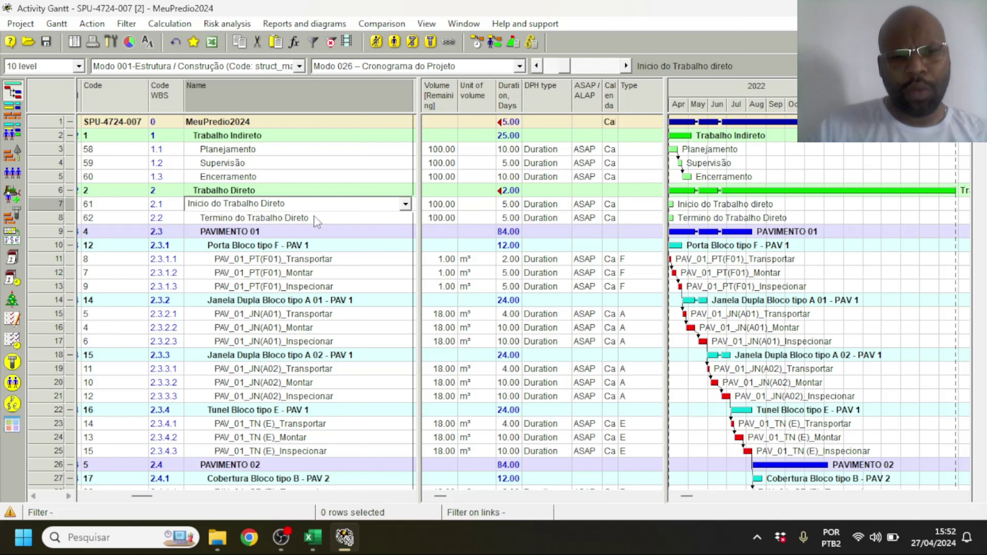
left_click(315, 218)
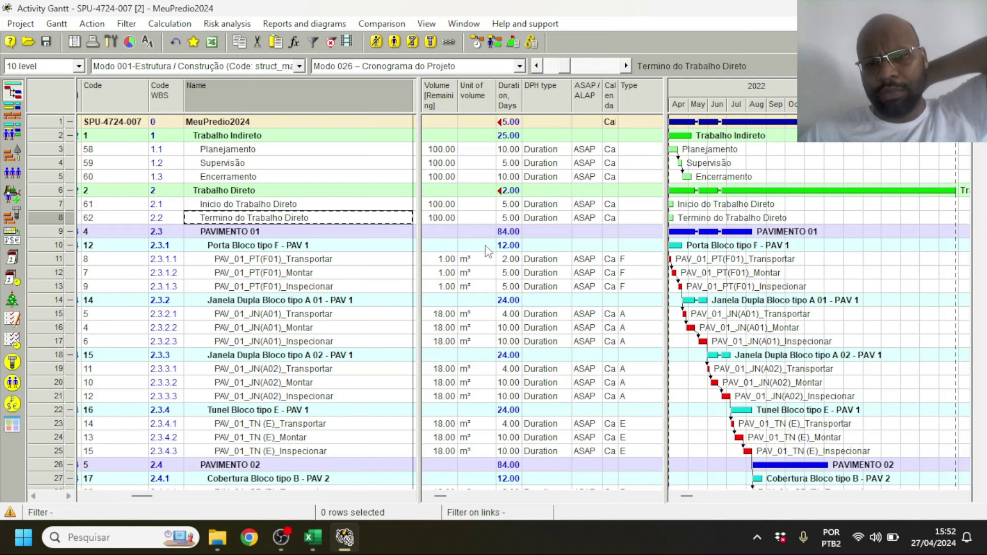
- Set the DPH type of Inicio do Trabalho Direto and Termino do Trabalho Direto to Milestone, and recalculate the schedule
left_click(544, 206)
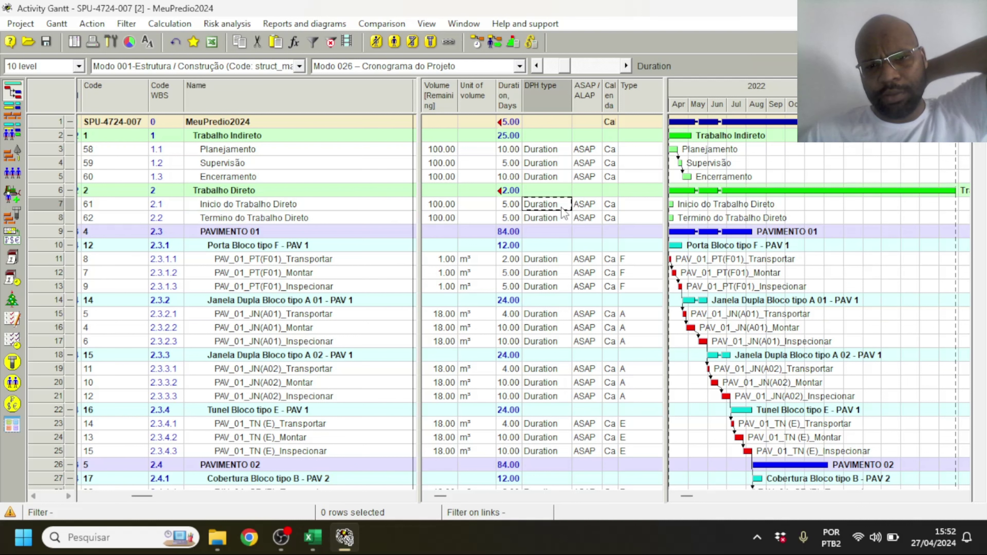
left_click(564, 206)
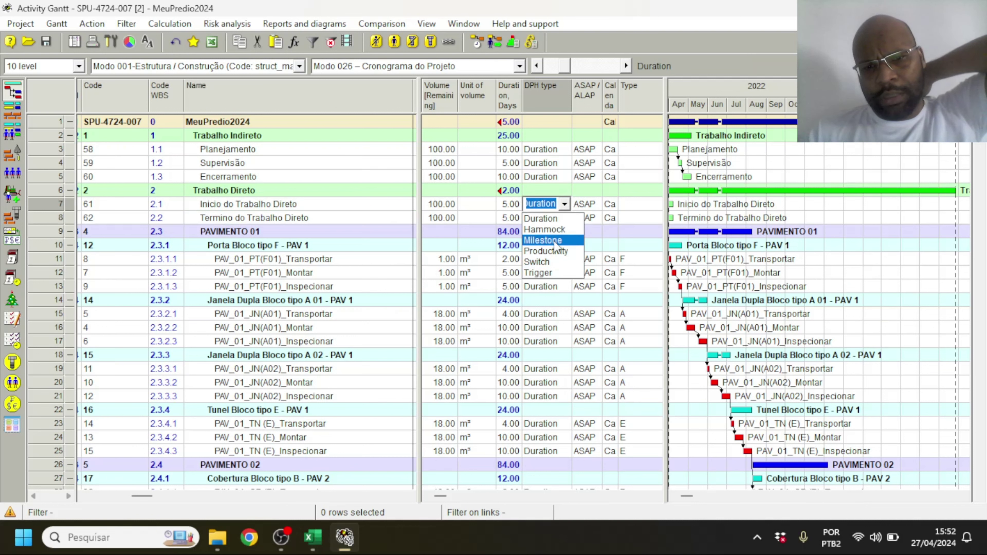
left_click(554, 240)
left_click(558, 221)
left_click(564, 219)
left_click(554, 253)
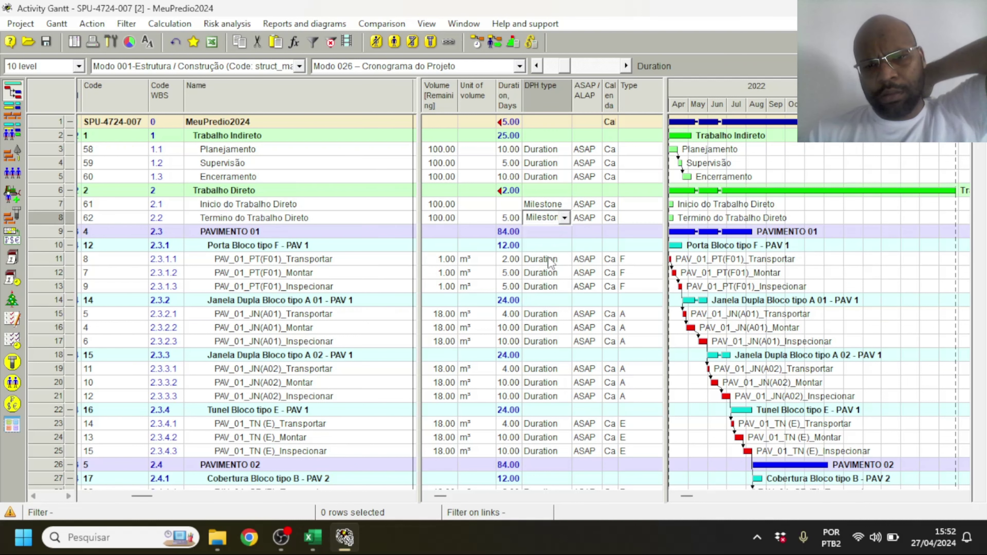
left_click(511, 233)
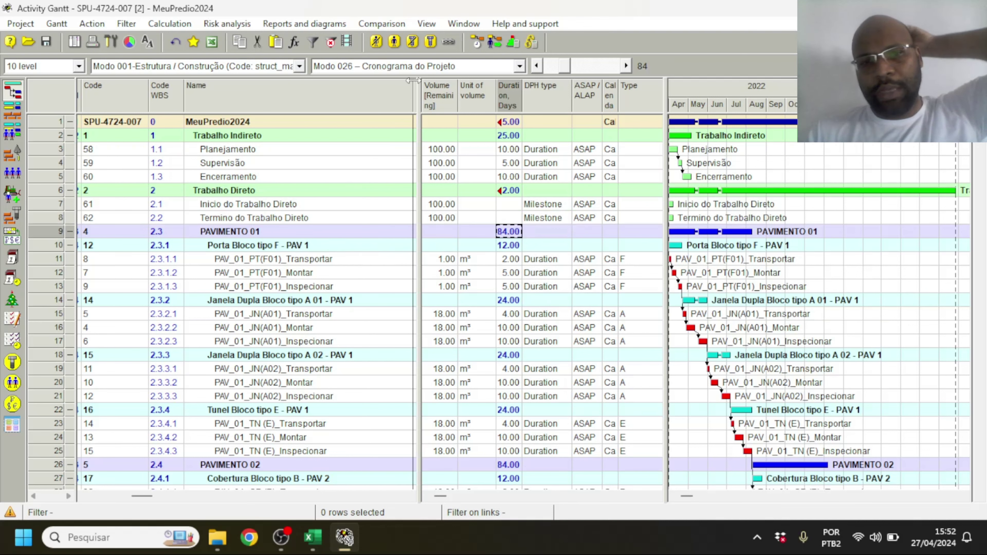
left_click(478, 41)
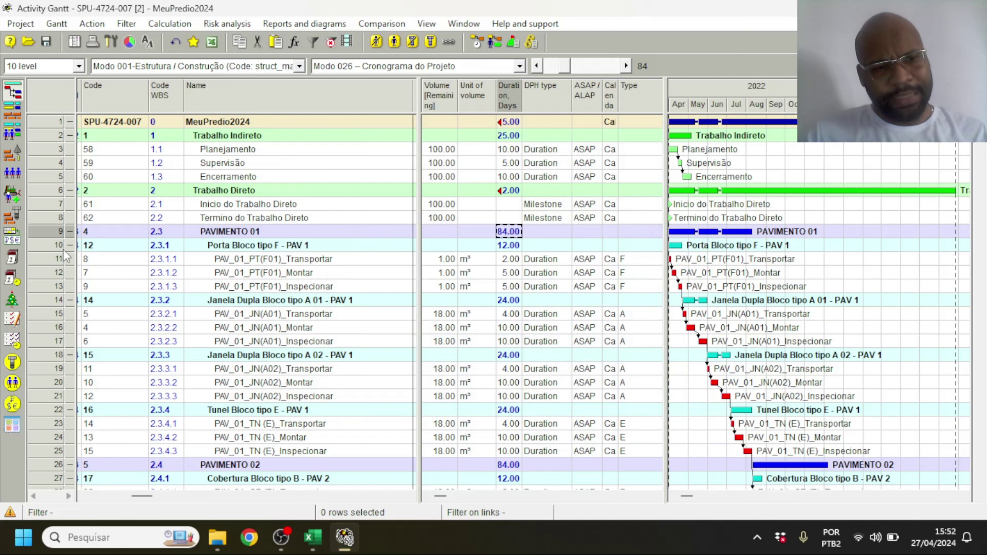
- Link the Inicio do Trabalho Direto milestone and PAV_01_PT(F01)_Transportar as a chain
left_click(47, 258)
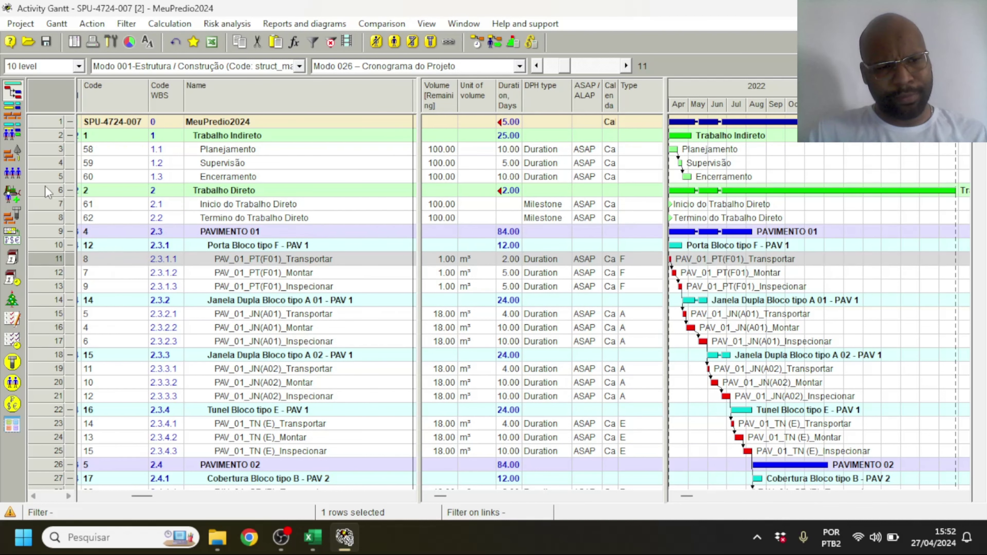
left_click(39, 204)
left_click(52, 259)
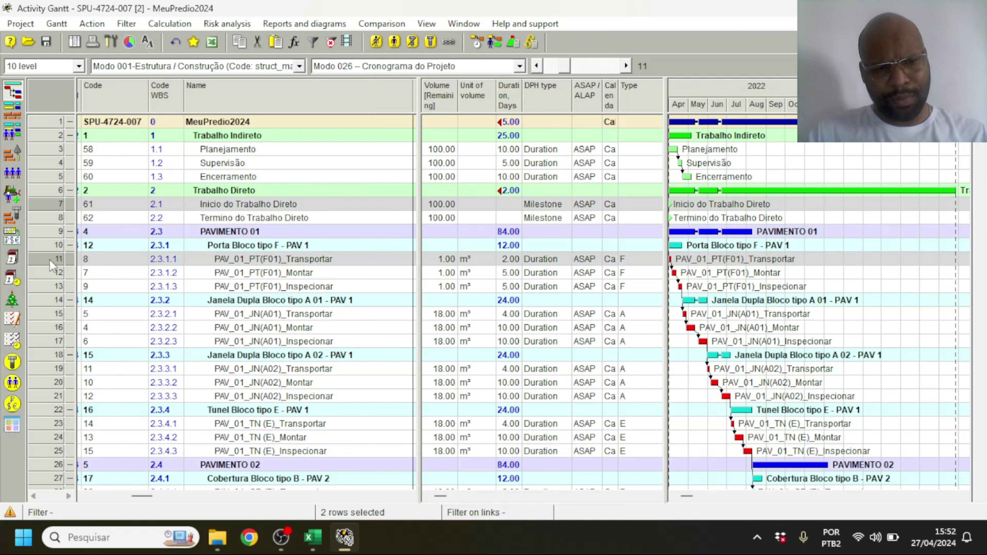
right_click(52, 258)
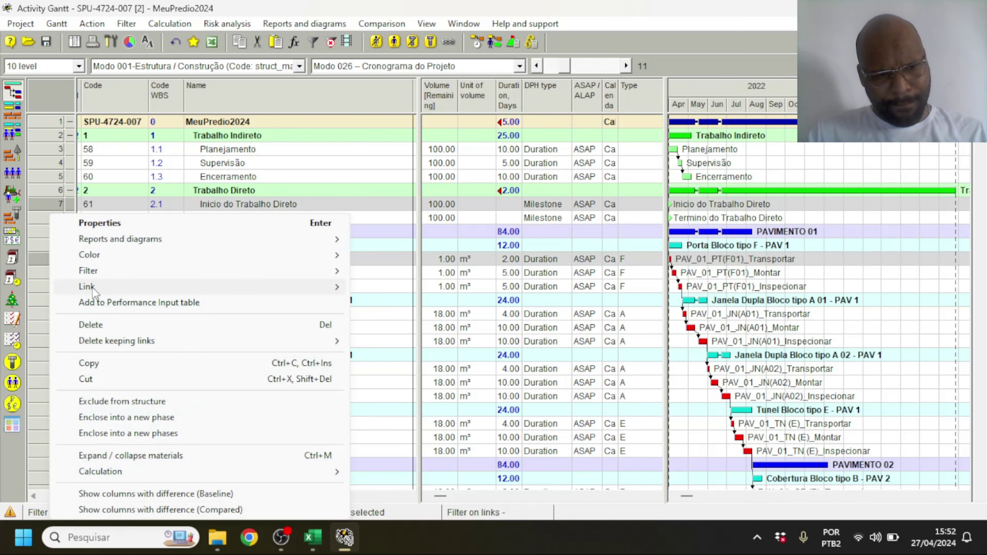
mouse_move(272, 287)
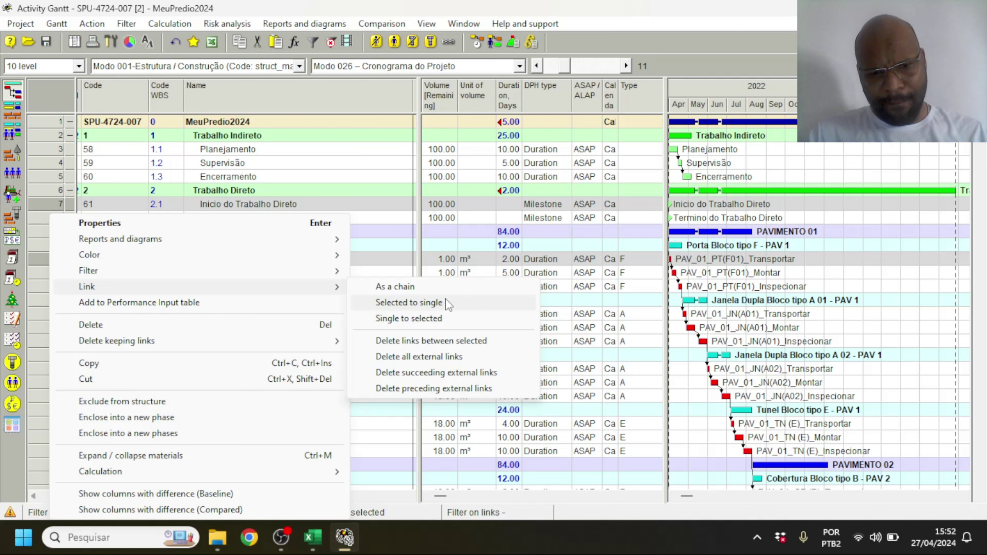
left_click(416, 290)
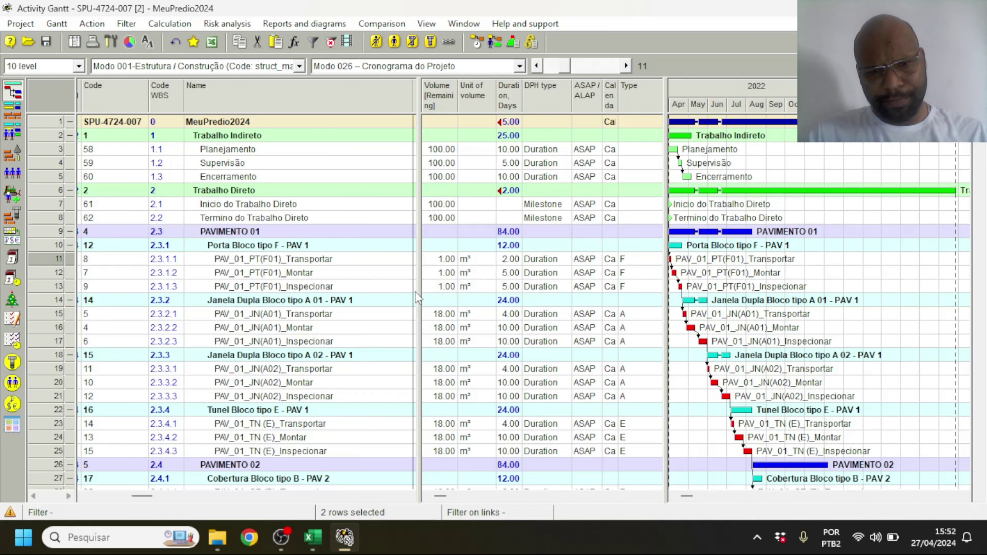
- Link the Termino do Trabalho Direto milestone with PAV_01_CB (C)_Inspecionar of PAVIMENTO 06 using Selected to single, and recalculate the schedule
left_click(54, 220)
scroll(34, 359, "down", 12)
scroll(43, 347, "down", 7)
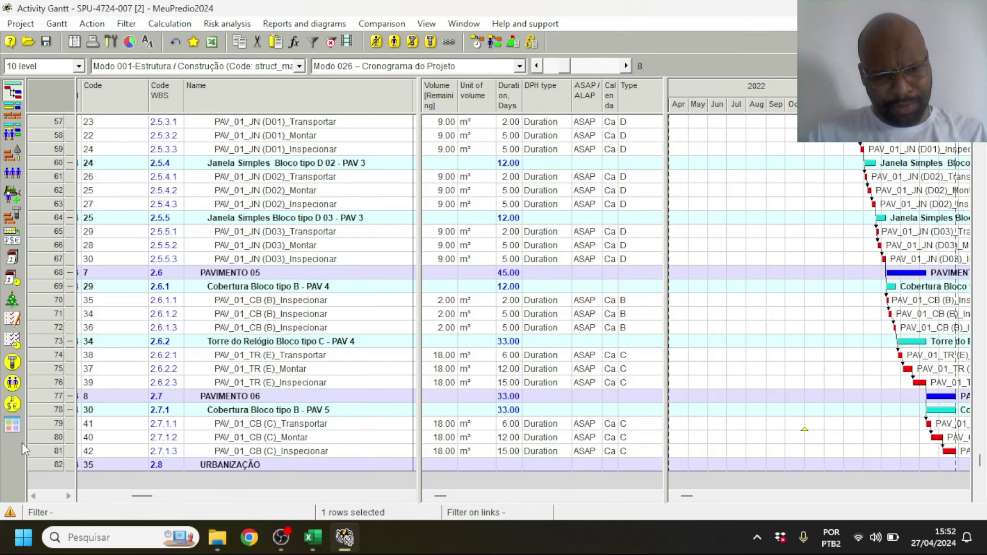
left_click(49, 448, "ctrl")
scroll(83, 404, "up", 19)
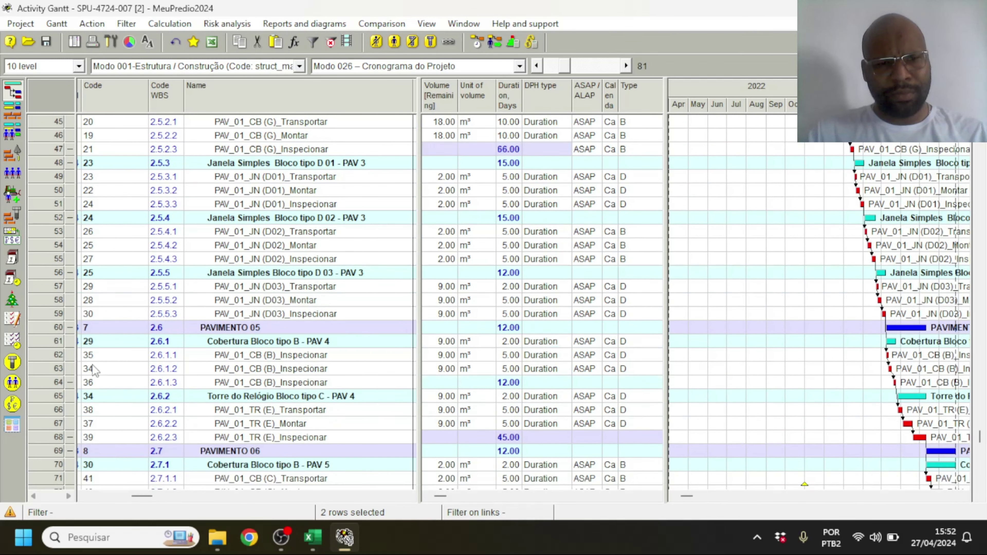
scroll(231, 228, "down", 1)
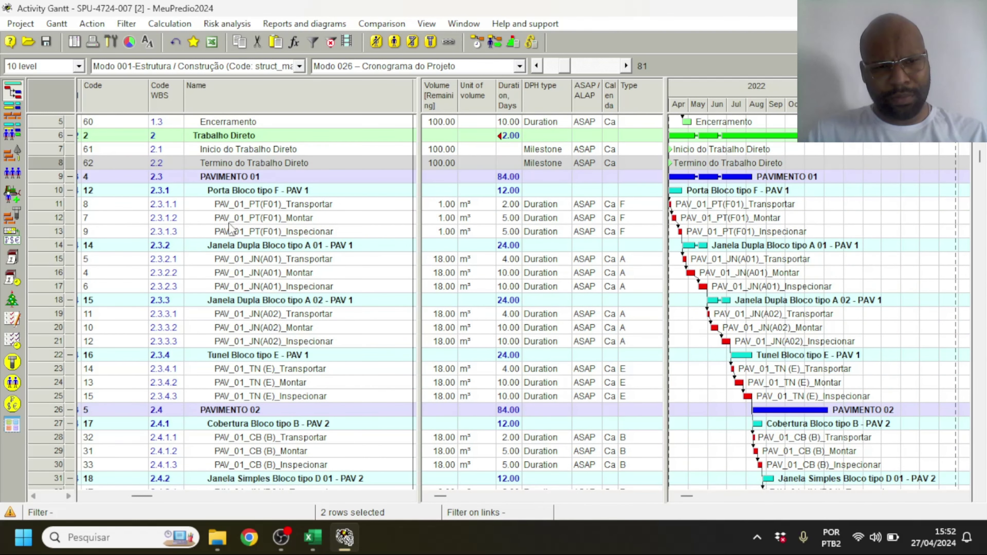
right_click(51, 170)
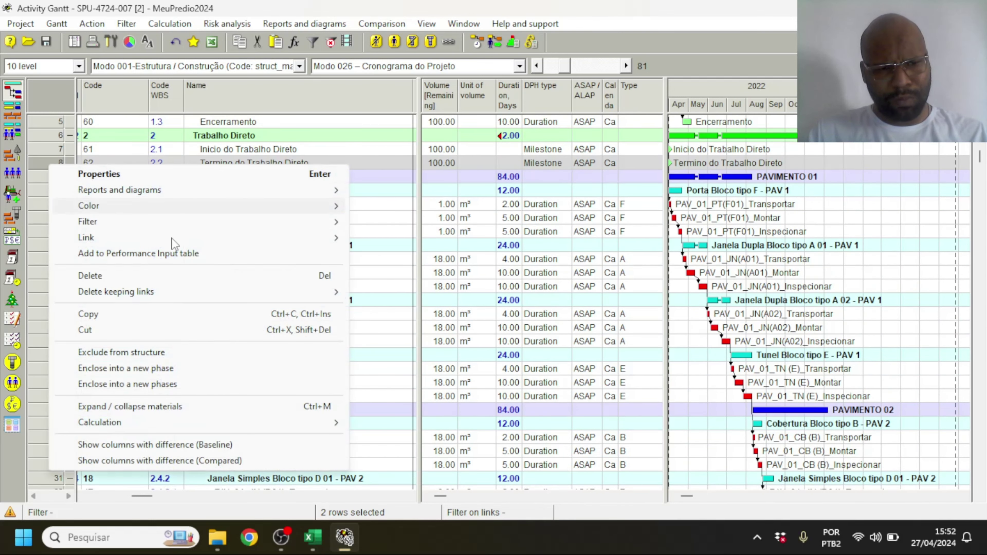
mouse_move(340, 239)
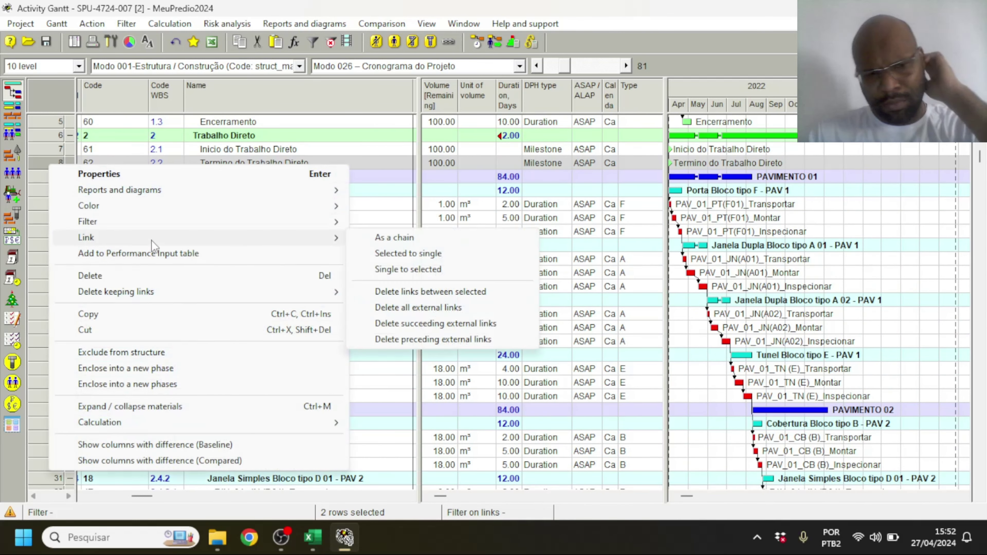
left_click(408, 253)
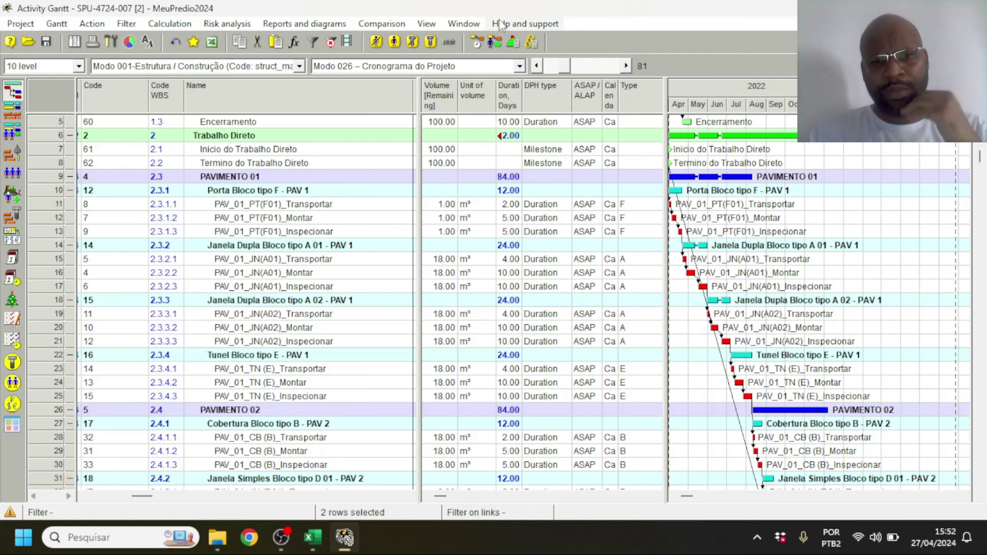
left_click(477, 42)
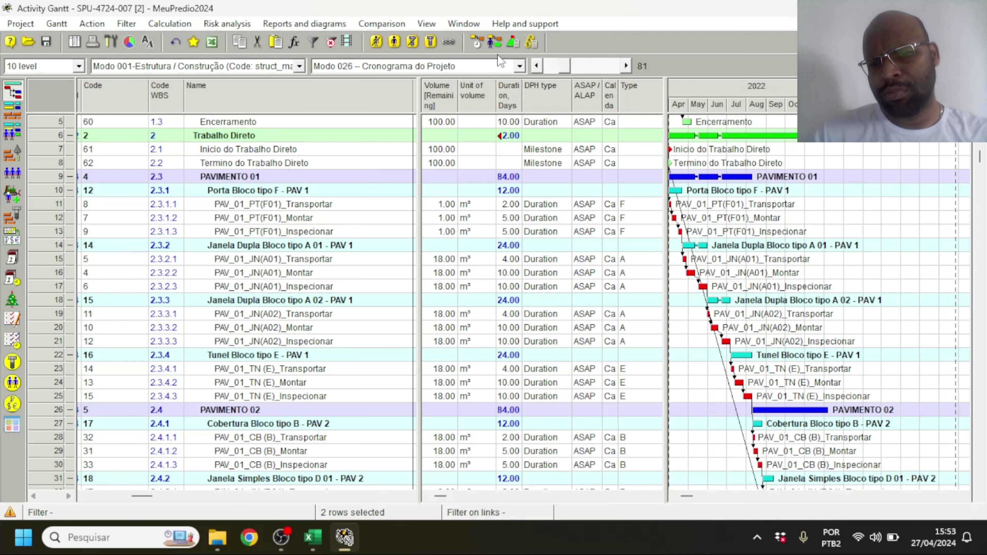
- Check the preceding and succeeding links of Inicio do Trabalho Direto, including the link type to PAV_01_PT(F01)_Transportar
left_click(58, 149)
double_click(58, 149)
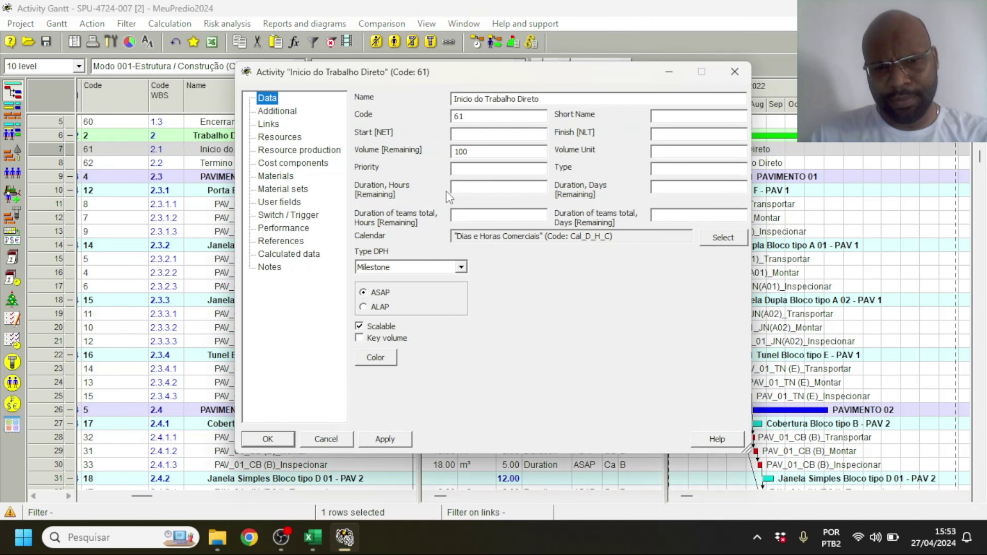
left_click(284, 113)
left_click(268, 125)
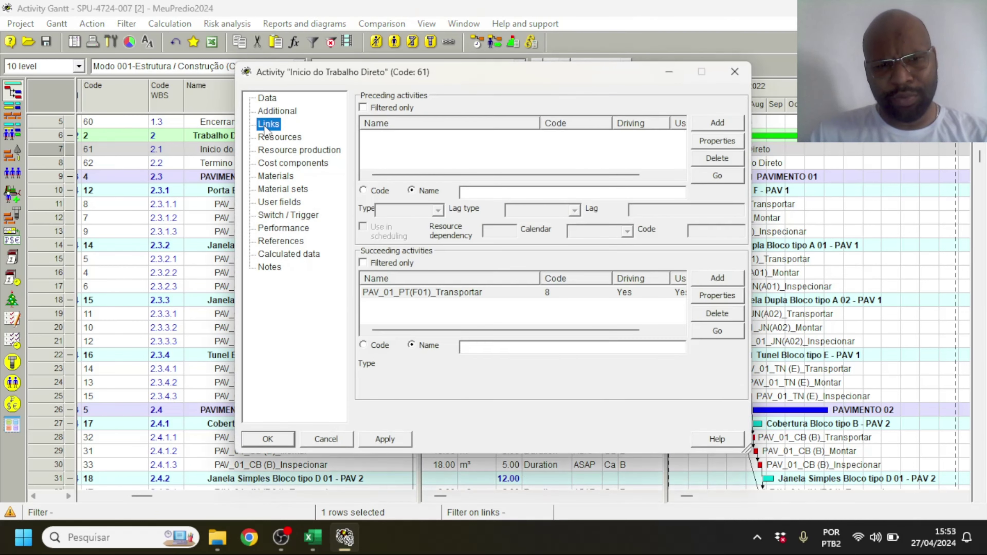
left_click(463, 292)
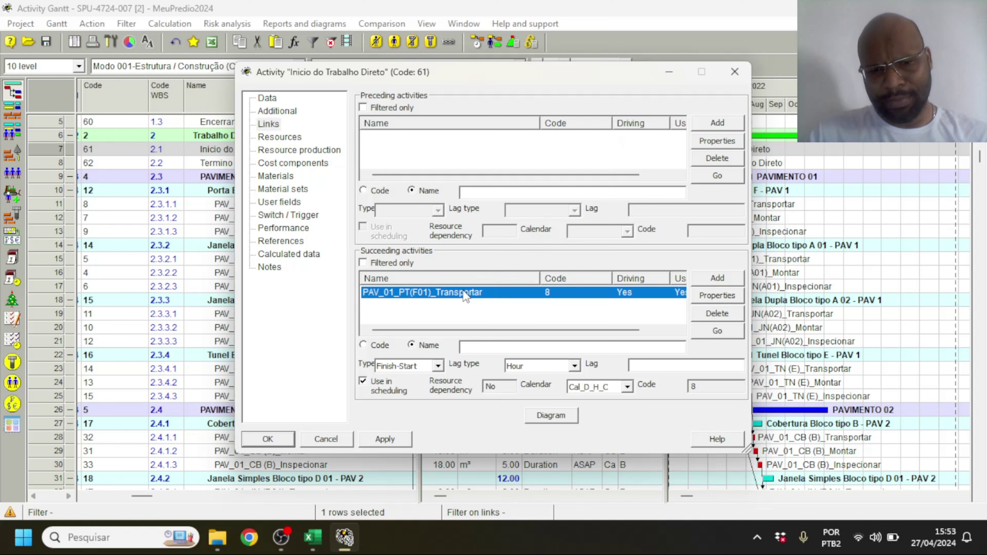
- Delete the succeeding link to PAV_01_CB (C)_Inspecionar from the Termino do Trabalho Direto milestone
left_click(44, 159)
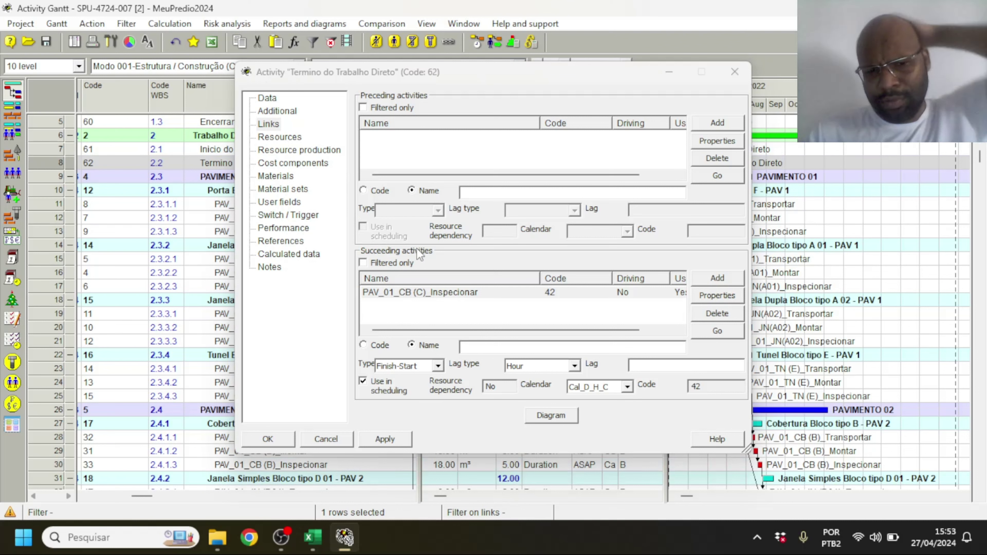
left_click(655, 289)
left_click(712, 316)
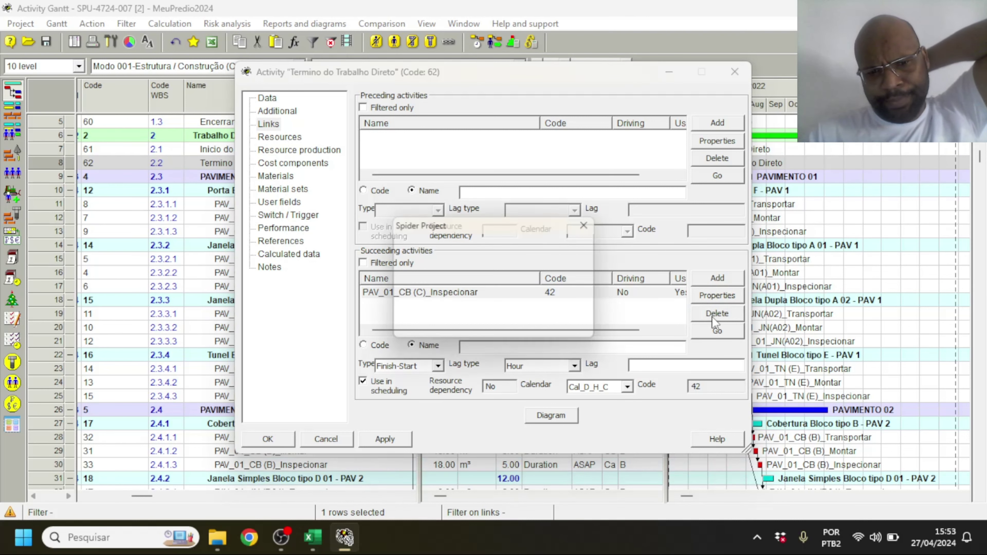
left_click(525, 326)
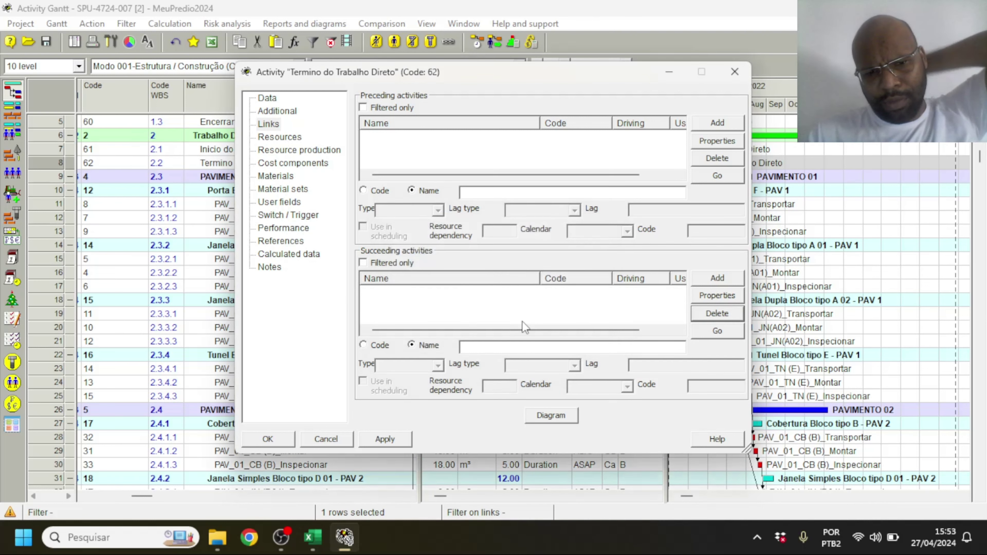
left_click(715, 129)
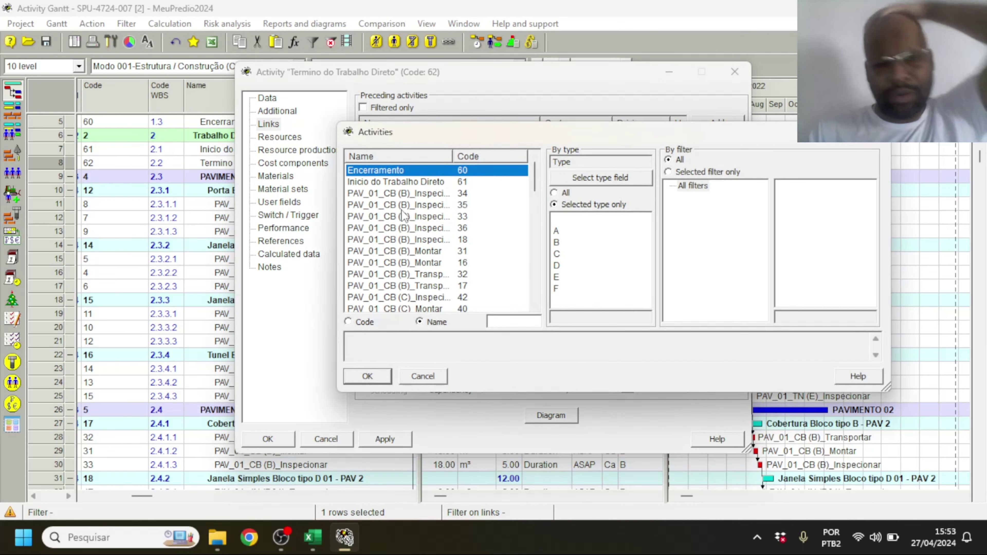
scroll(400, 299, "down", 3)
scroll(400, 298, "down", 5)
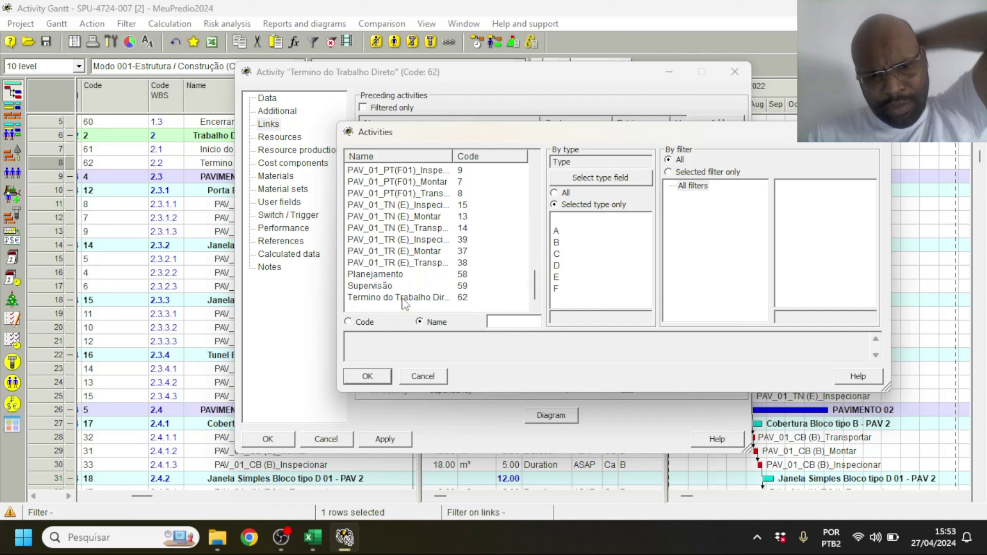
left_click(425, 265)
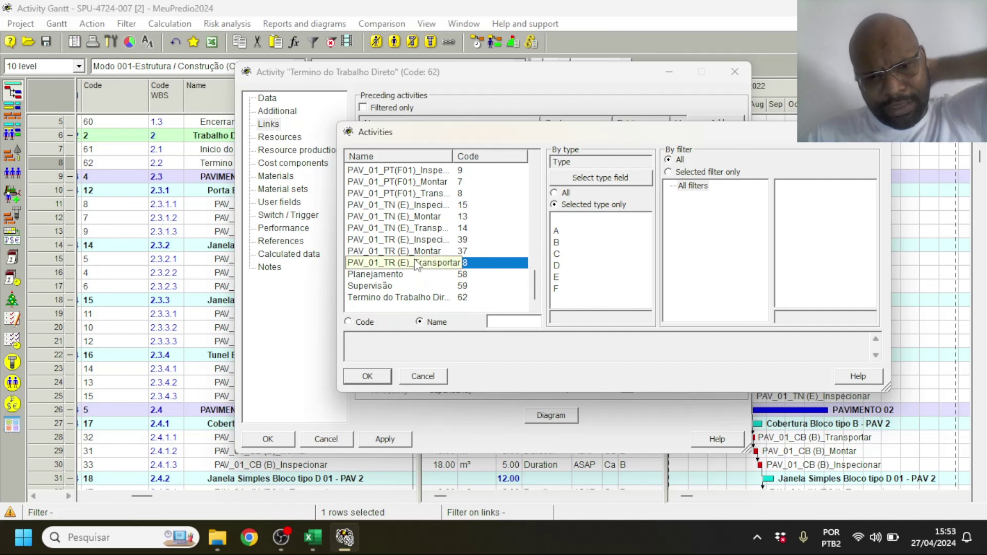
left_click(121, 288)
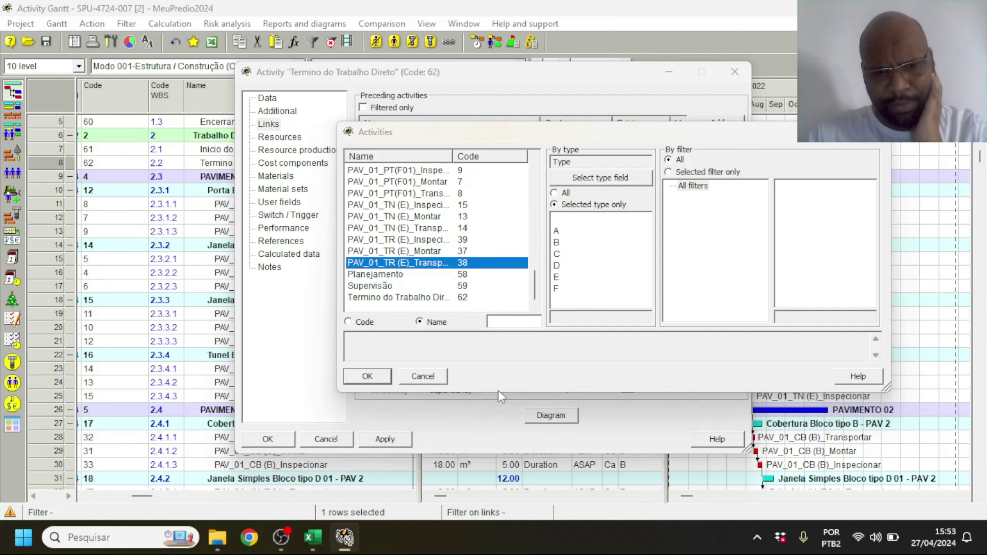
left_click(435, 374)
- Try to add PAV_01_CB (C)_Inspecionar (code 42) as a preceding activity in its own links
scroll(98, 343, "down", 18)
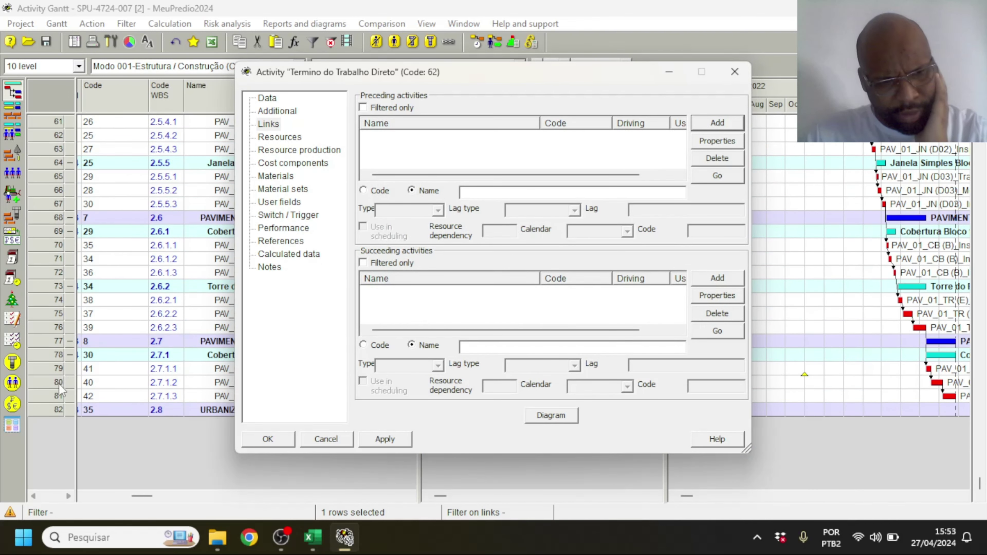
left_click(49, 394)
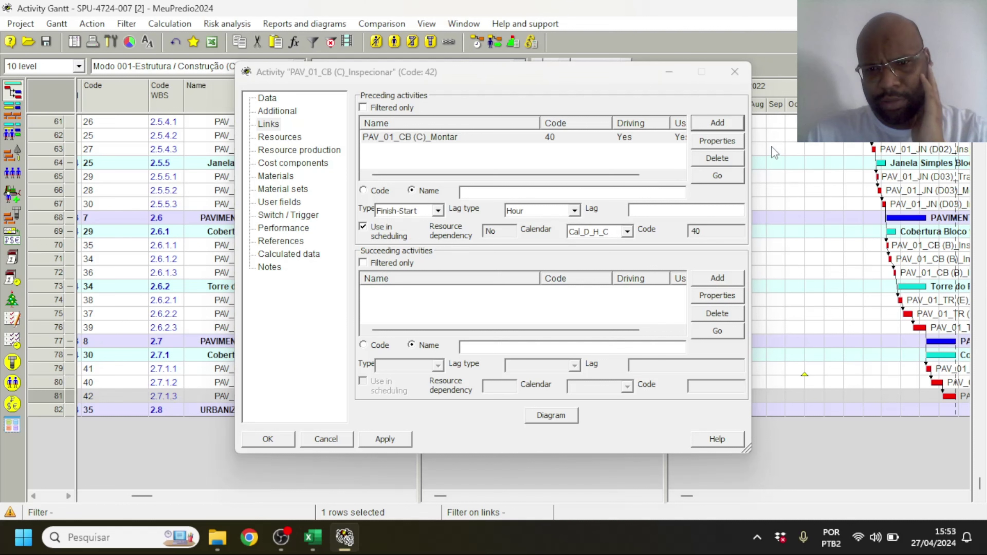
left_click(732, 124)
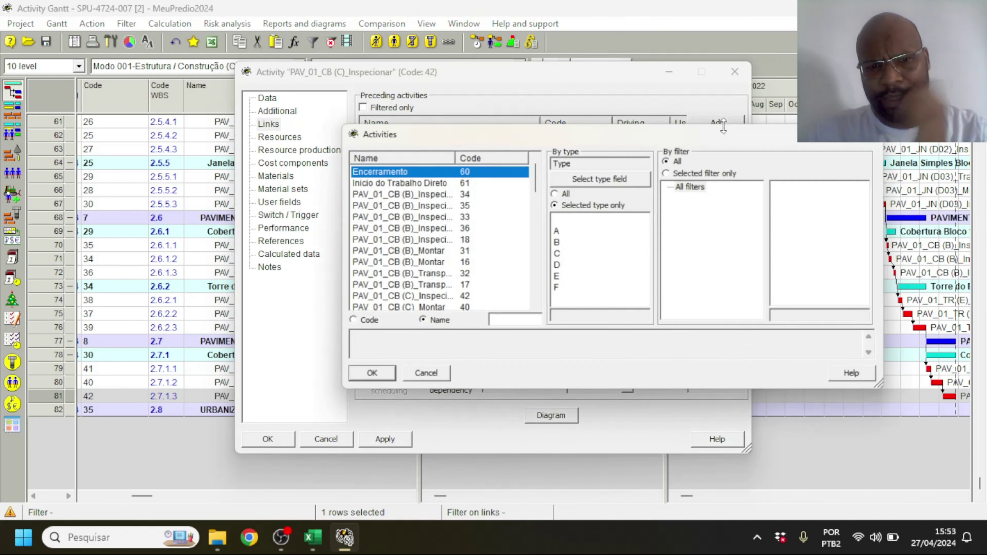
double_click(448, 304)
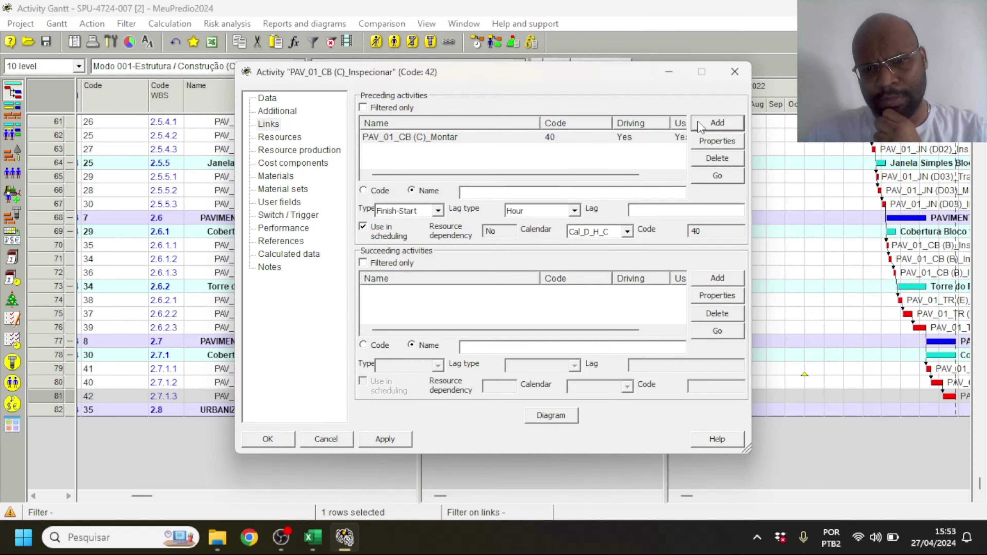
left_click(700, 125)
double_click(465, 303)
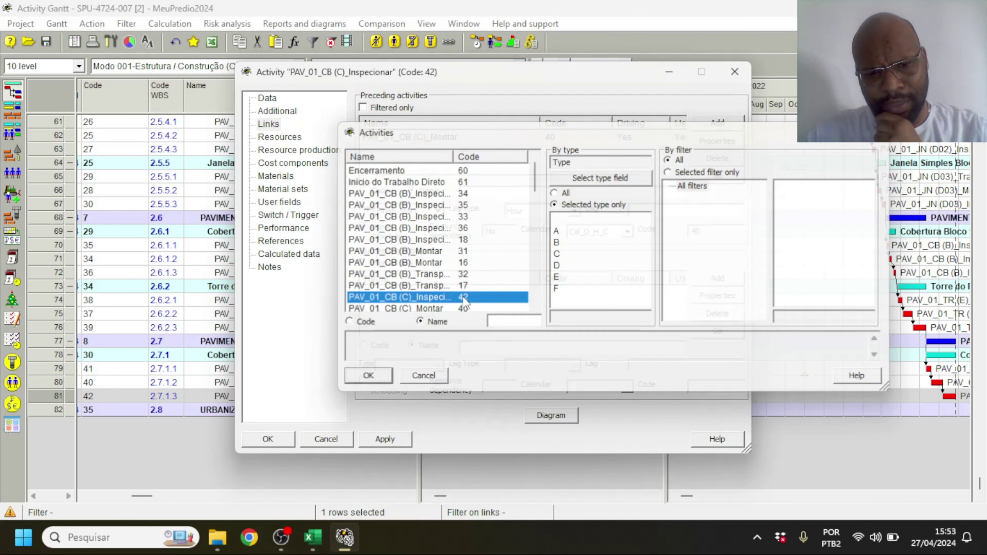
left_click(451, 138)
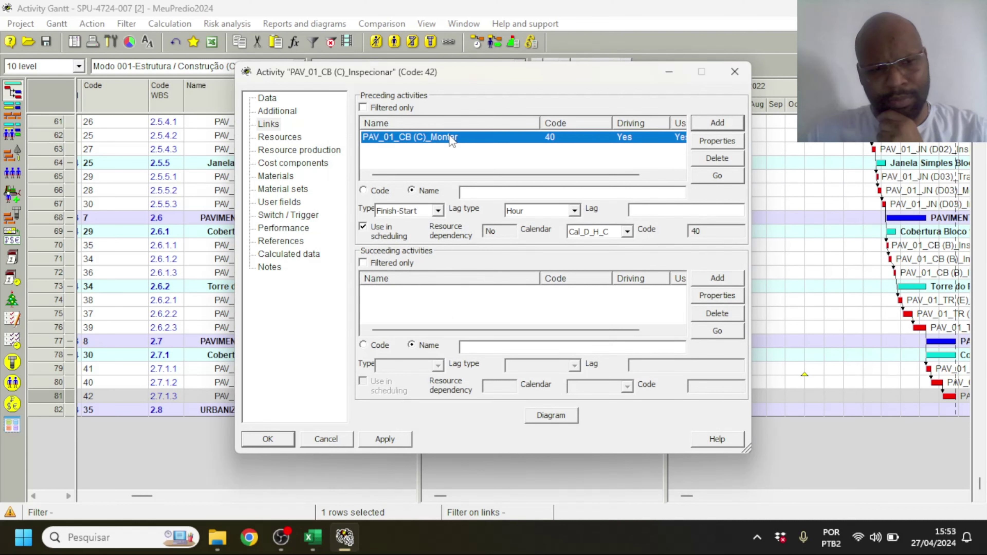
- Add PAV_01_CB (C)_Inspecionar (code 42) as the preceding activity of the Termino do Trabalho Direto milestone
scroll(121, 172, "up", 15)
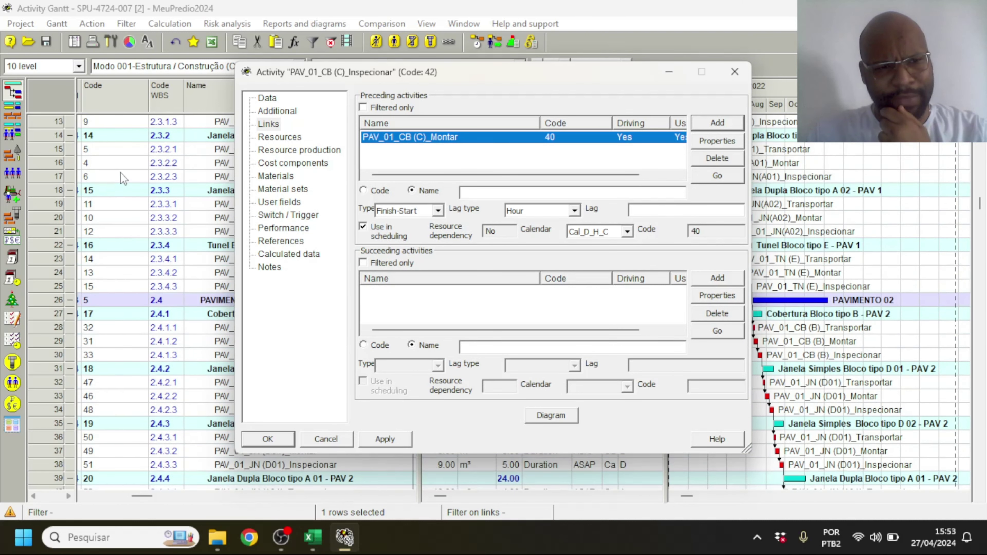
scroll(121, 178, "up", 2)
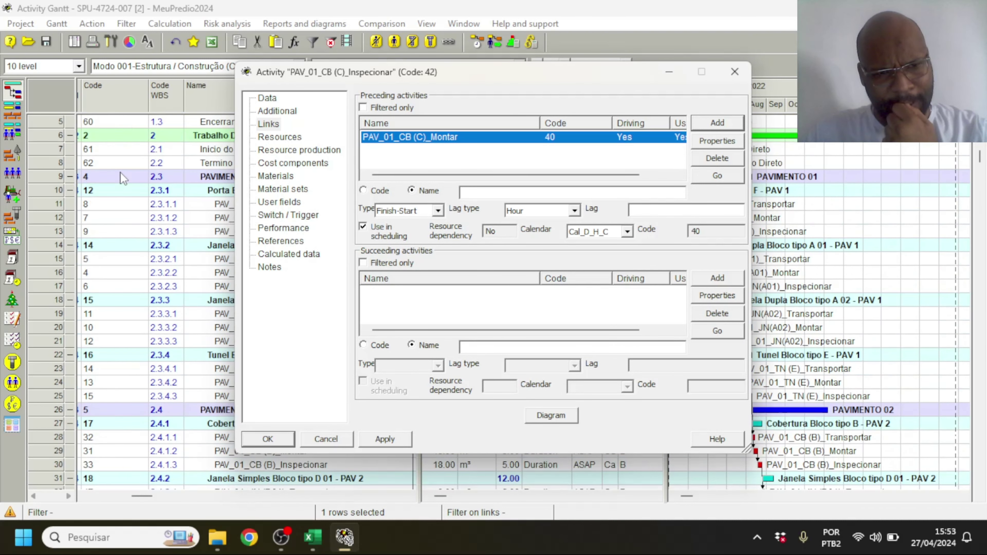
left_click(60, 163)
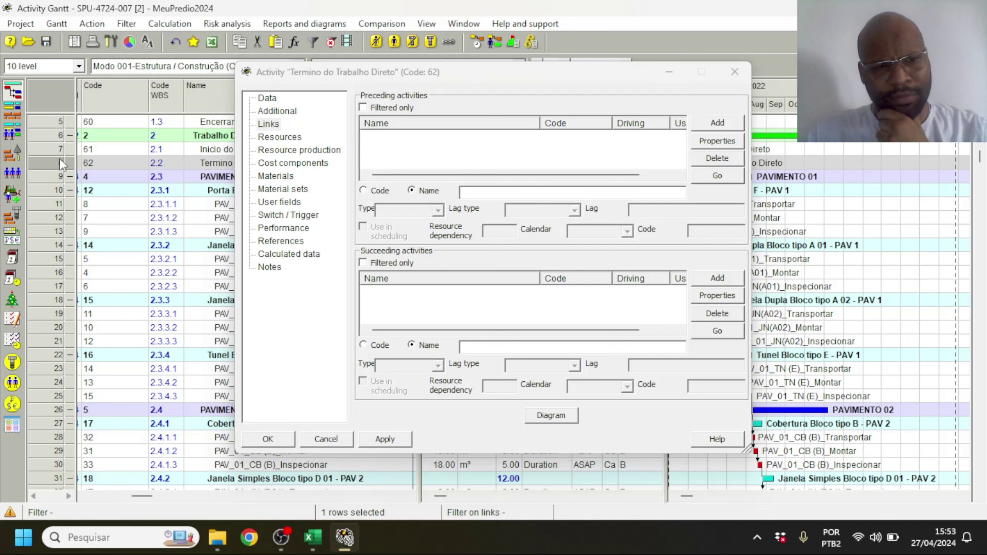
left_click(734, 124)
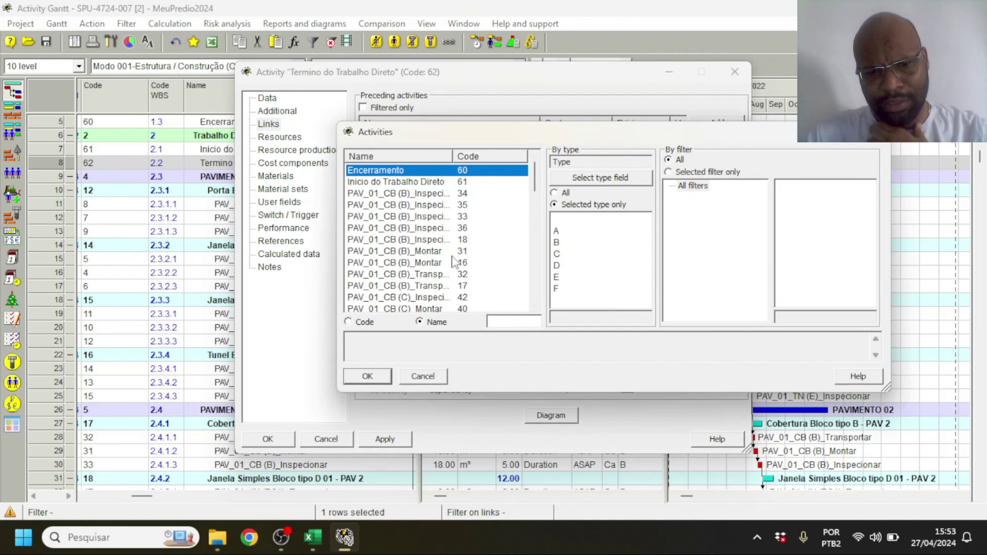
scroll(447, 258, "down", 1)
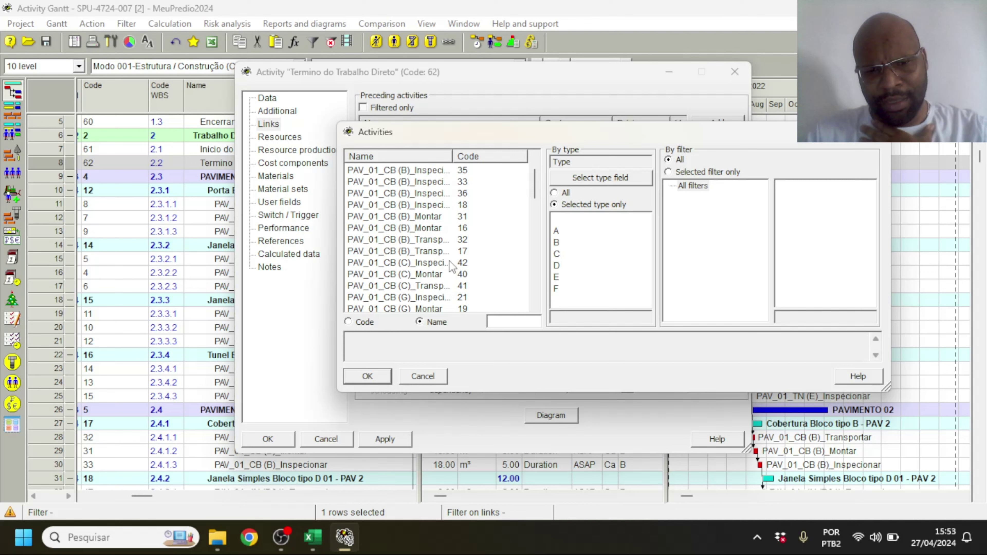
double_click(449, 261)
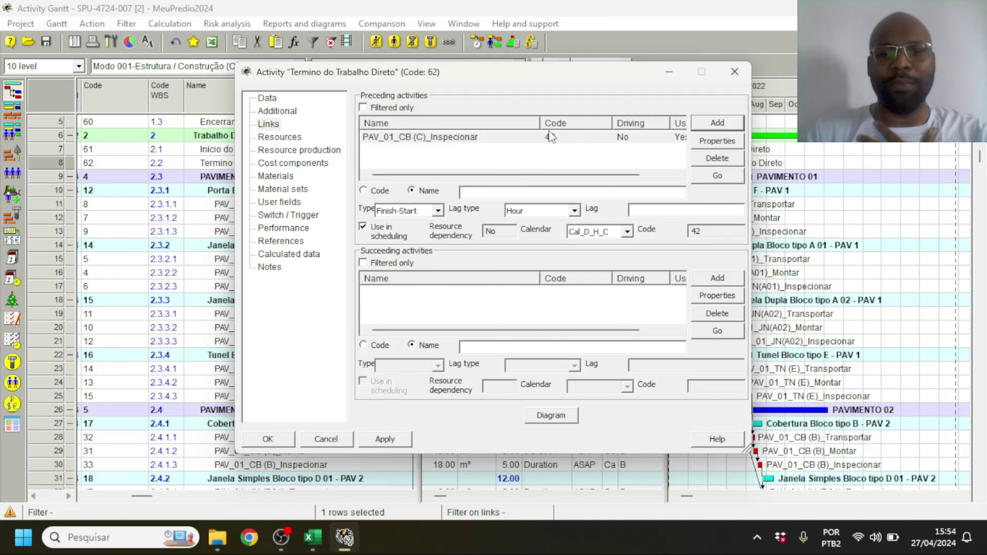
left_click(275, 436)
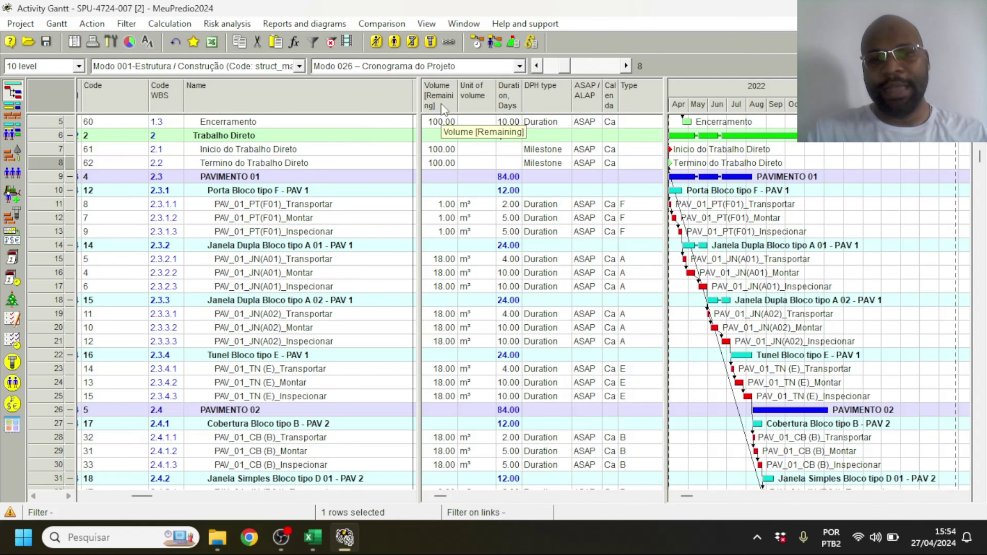
- Recalculate the schedule in the Forward direction with the current simple scheduling options
left_click(481, 42)
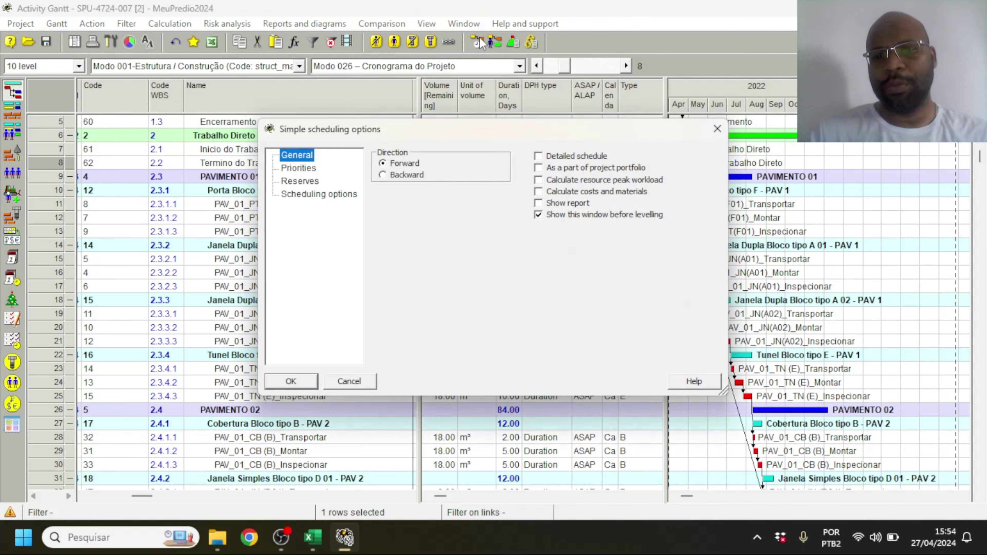
key("Return")
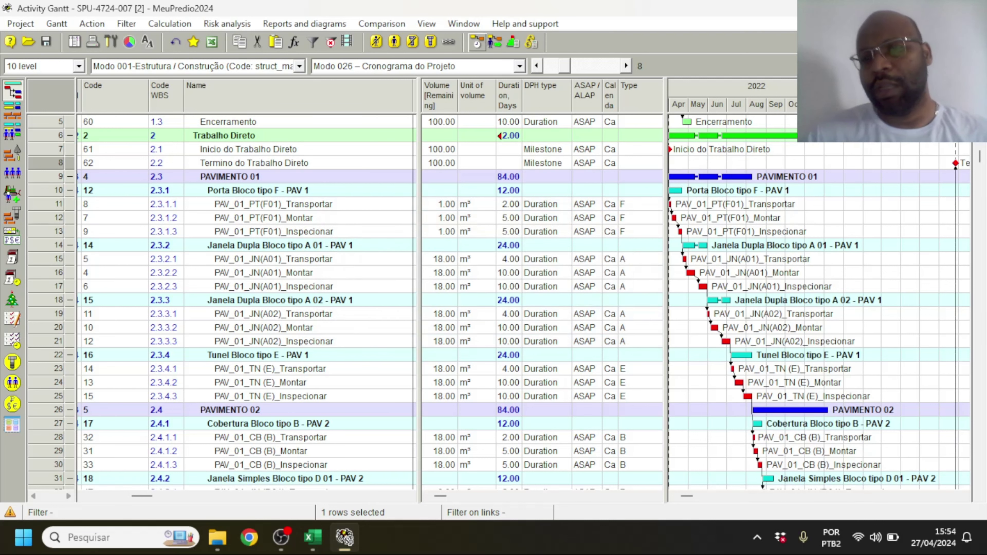
scroll(110, 283, "down", 3)
- Open the name of the Supervisão activity under Trabalho Indireto for editing
scroll(143, 253, "up", 4)
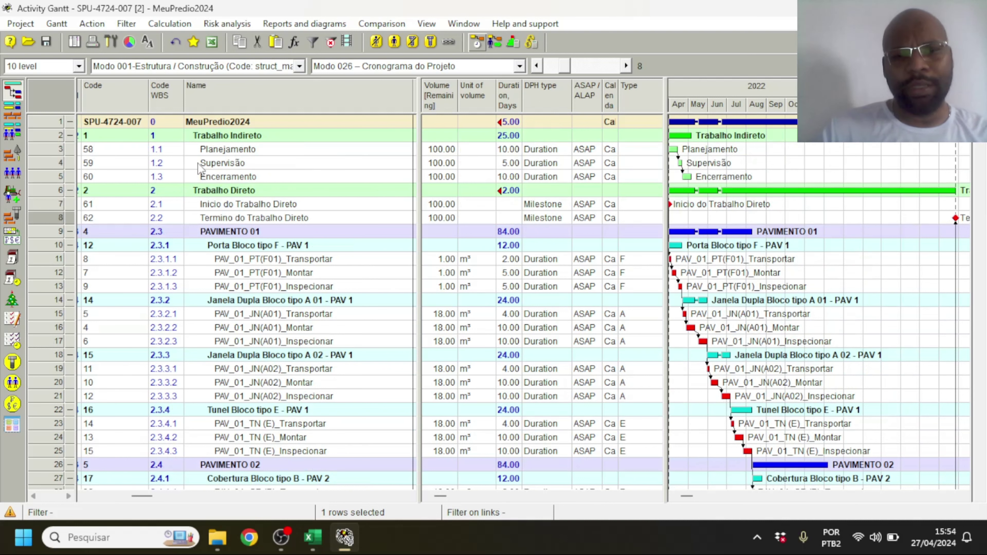
left_click(230, 163)
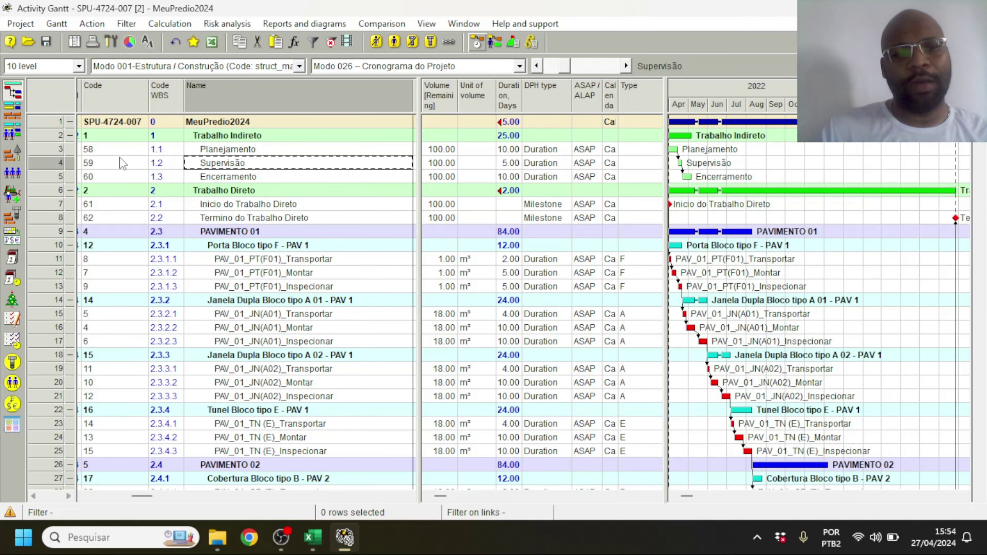
left_click(274, 164)
left_click(274, 164)
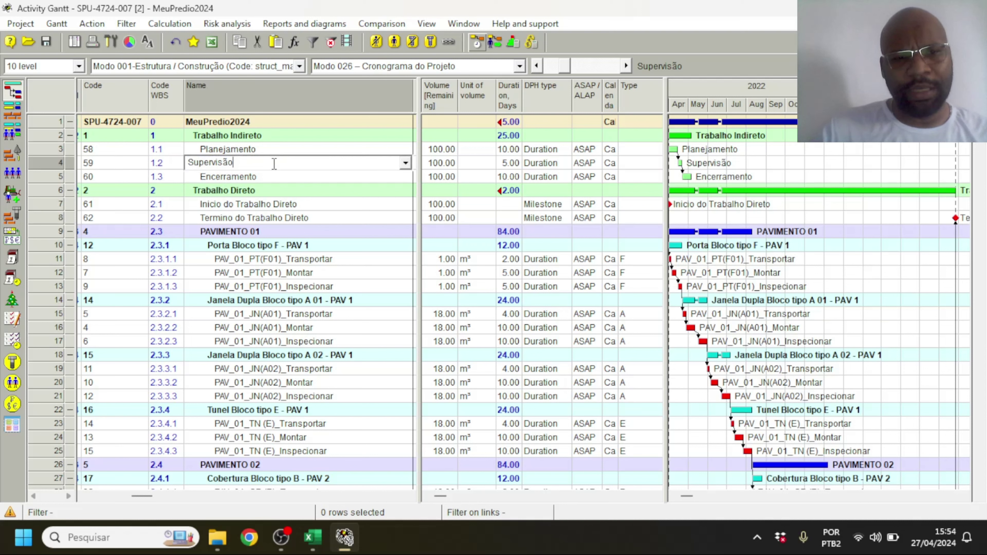
- Rename the Supervisão activity as "Supervisão do Trabalho direto"
type("do")
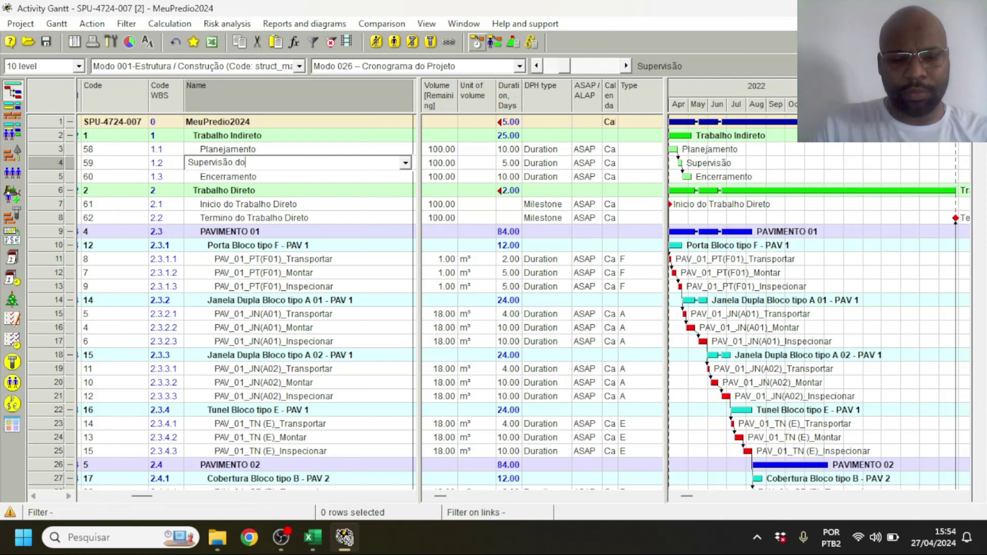
type(" Trablaho ")
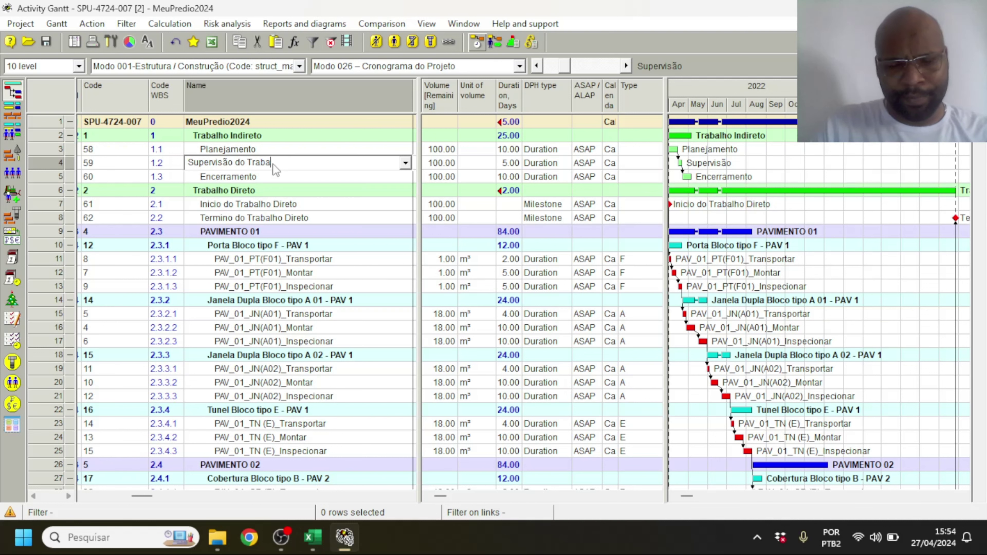
type("alho direto")
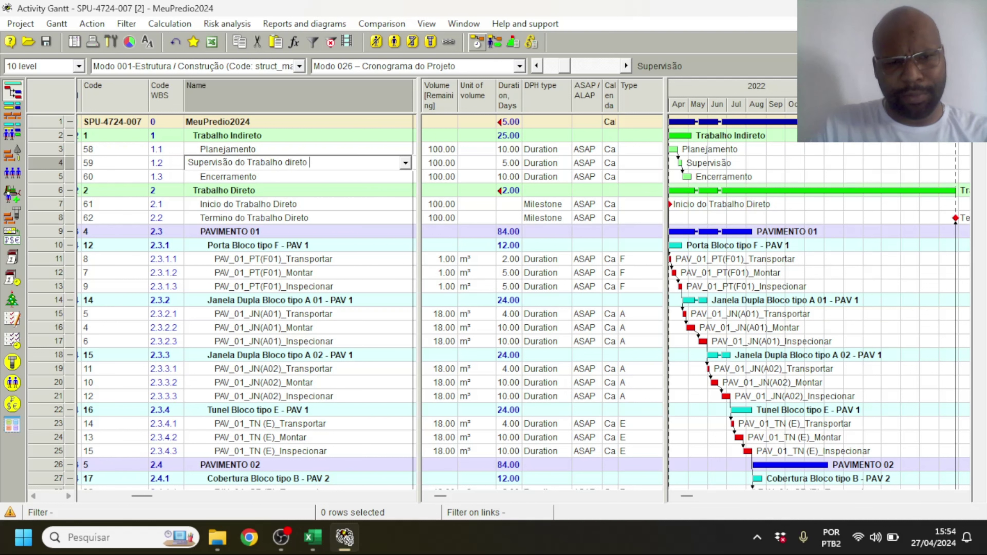
key("Return")
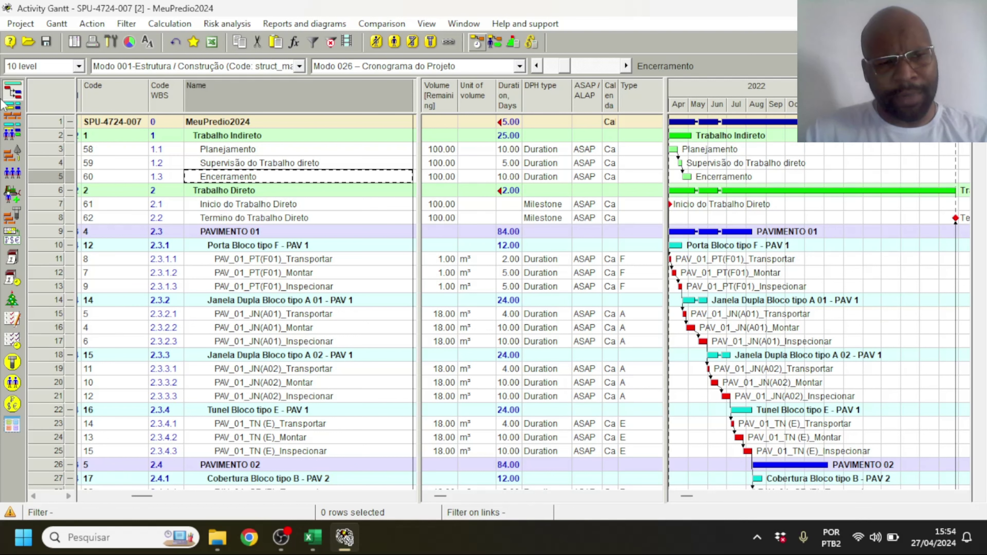
- Add Inicio do Trabalho Direto and Termino do Trabalho Direto as preceding activities of Supervisão do Trabalho direto
left_click(41, 167)
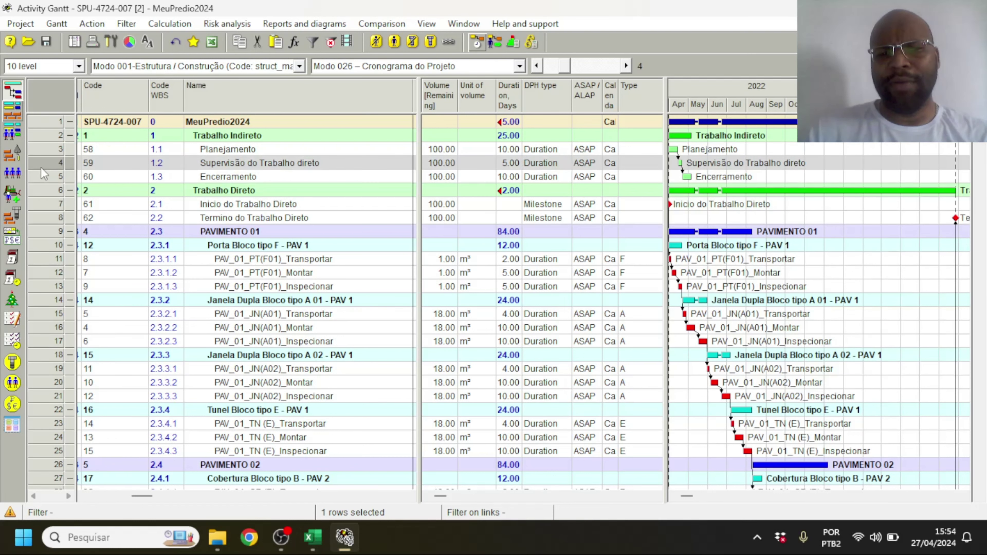
double_click(41, 167)
left_click(281, 112)
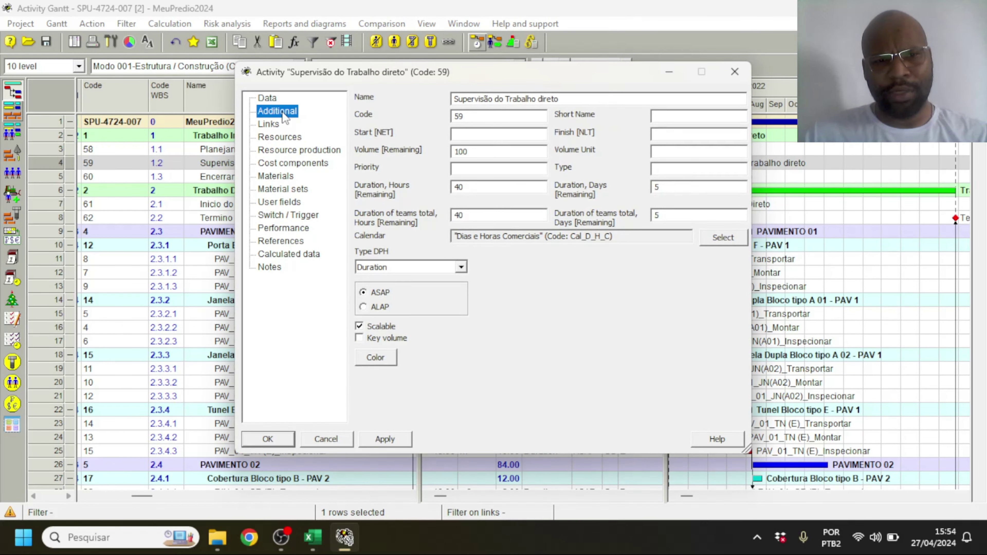
left_click(274, 136)
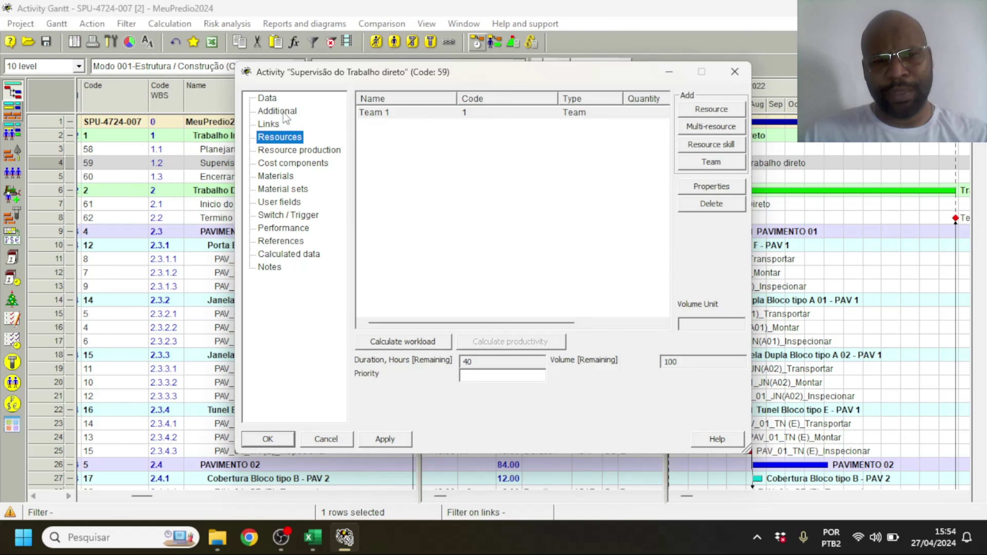
left_click(274, 125)
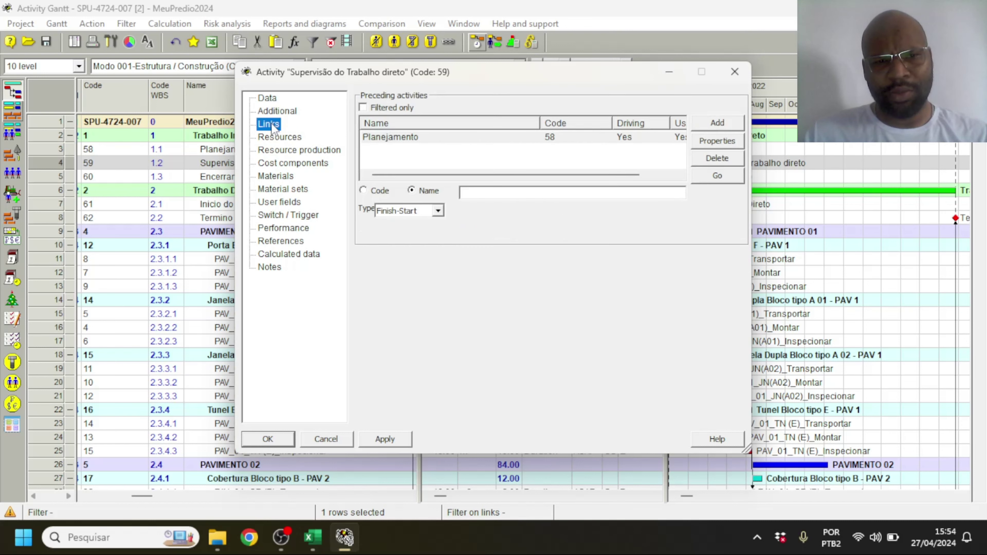
left_click(717, 123)
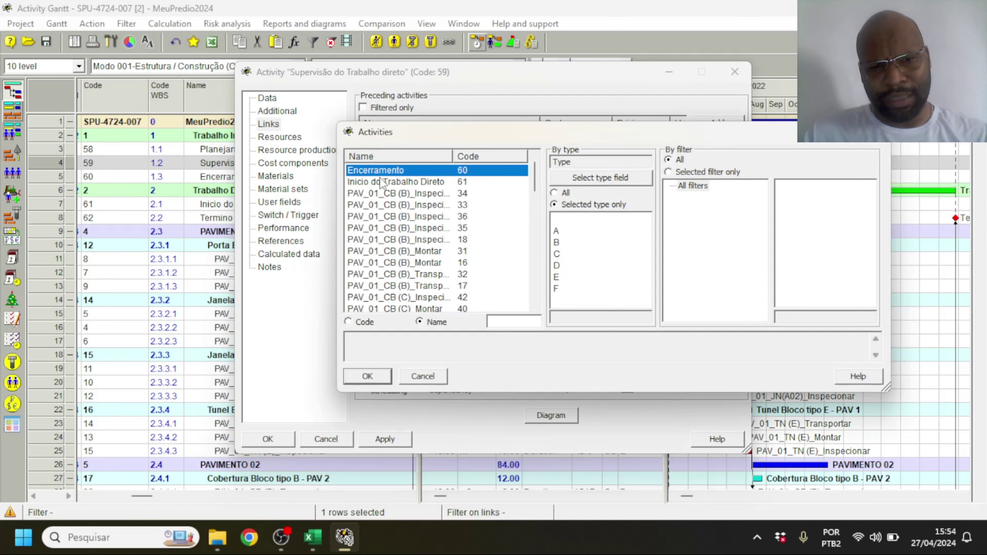
double_click(390, 182)
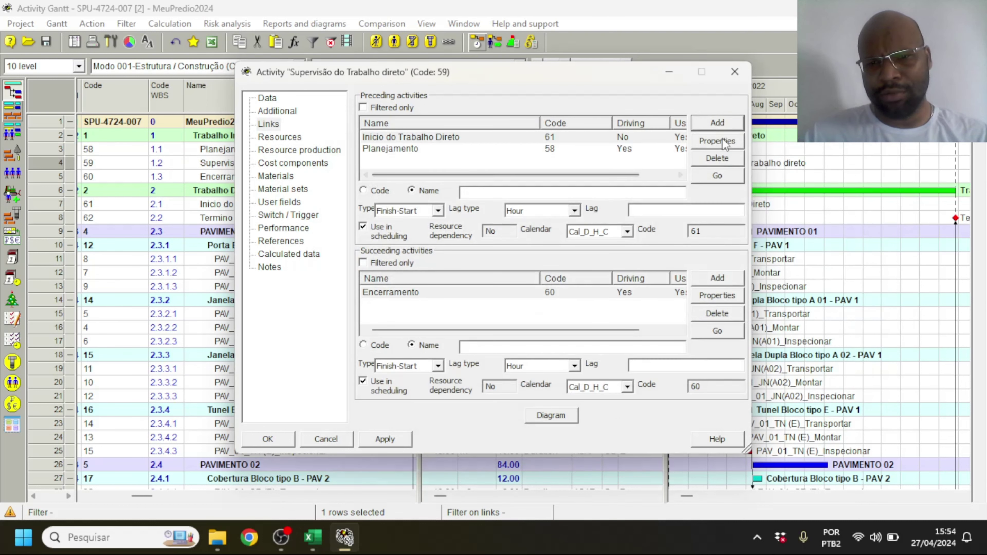
left_click(717, 123)
scroll(417, 283, "down", 2)
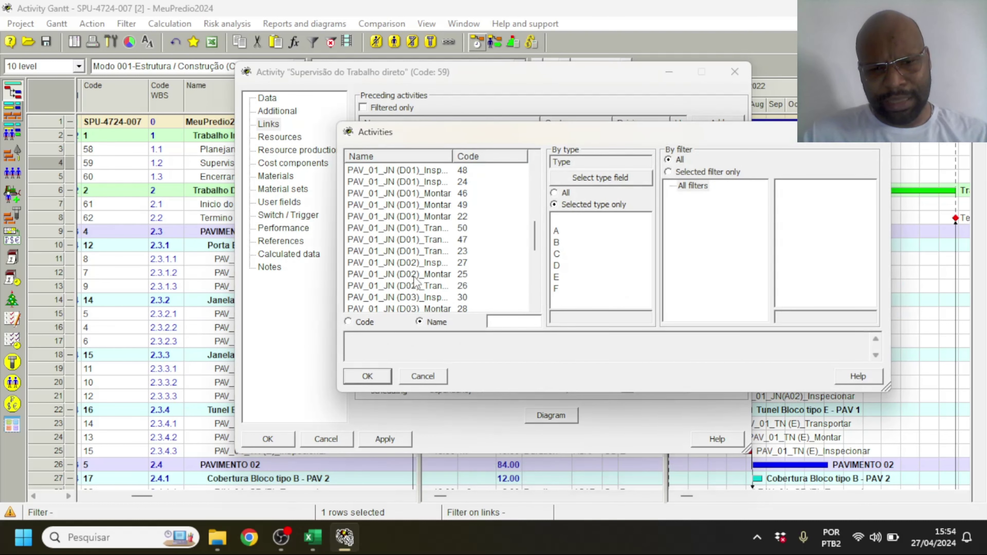
double_click(393, 298)
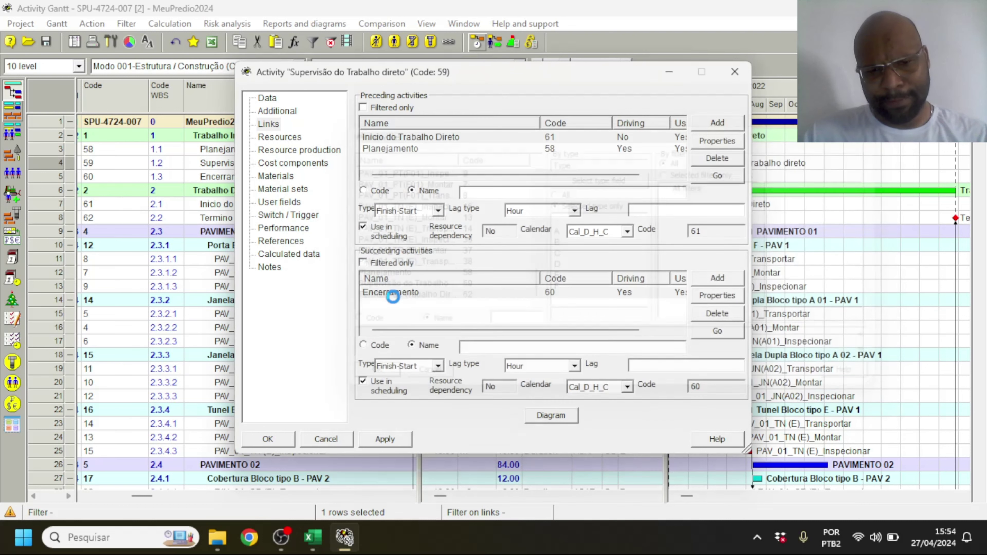
- Set the Termino do Trabalho Direto link to Finish-Finish and the Inicio do Trabalho Direto link to Start-Start
left_click(474, 161)
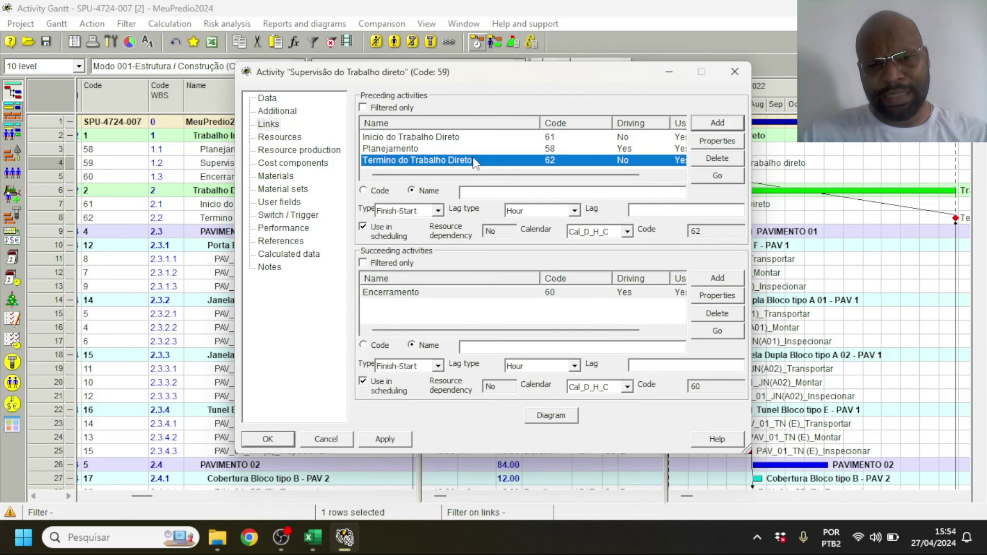
left_click(438, 210)
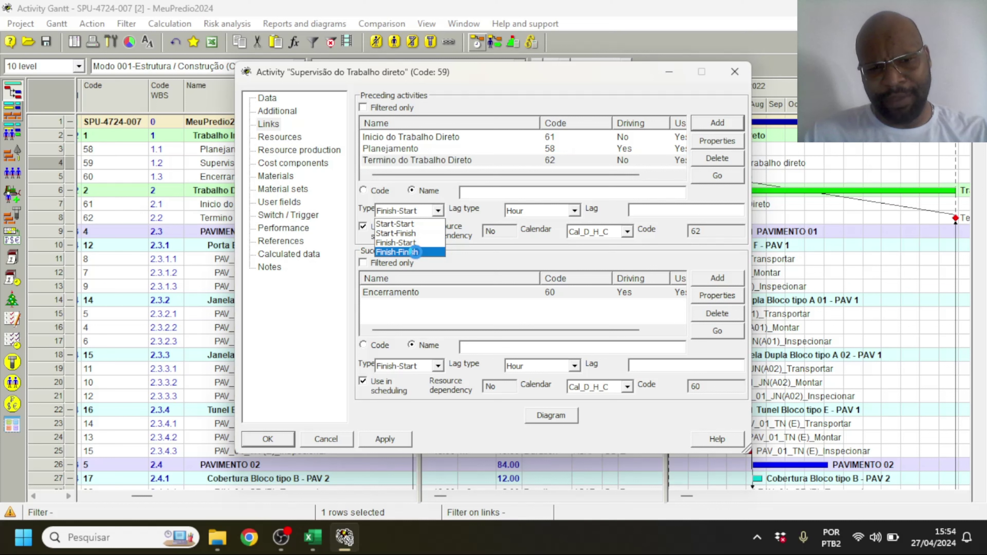
left_click(435, 140)
left_click(441, 138)
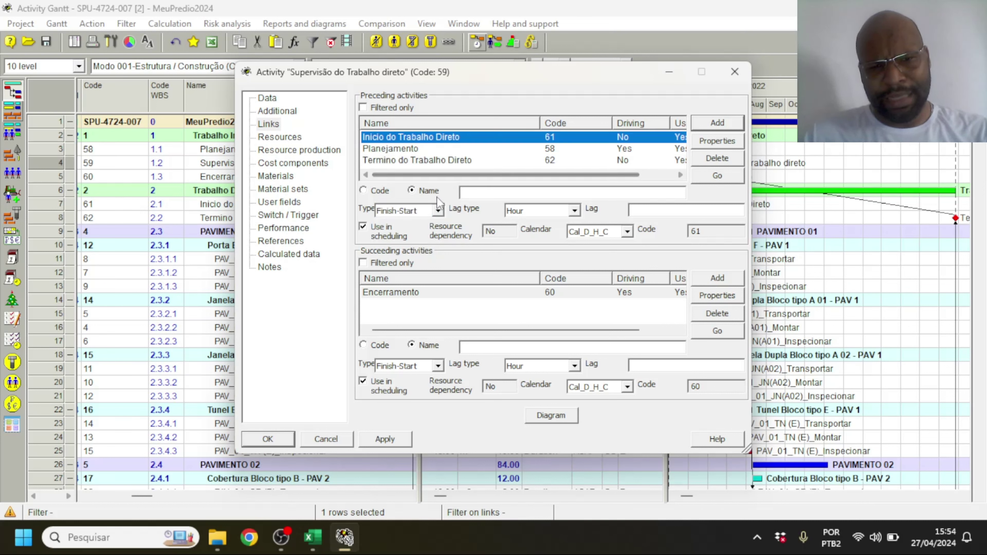
left_click(438, 211)
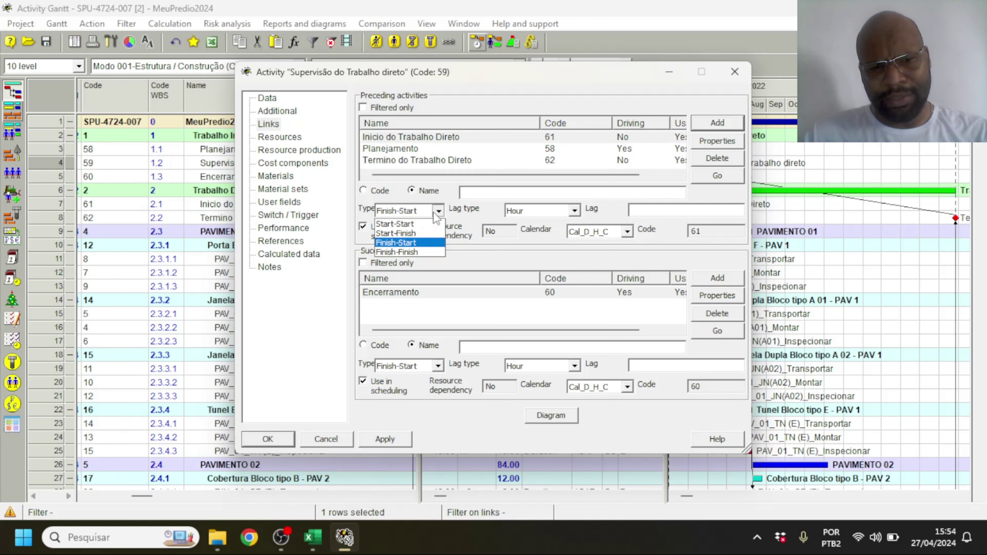
left_click(410, 224)
- Change the DPH type of Supervisão do Trabalho direto to Hammock and save the activity
left_click(276, 112)
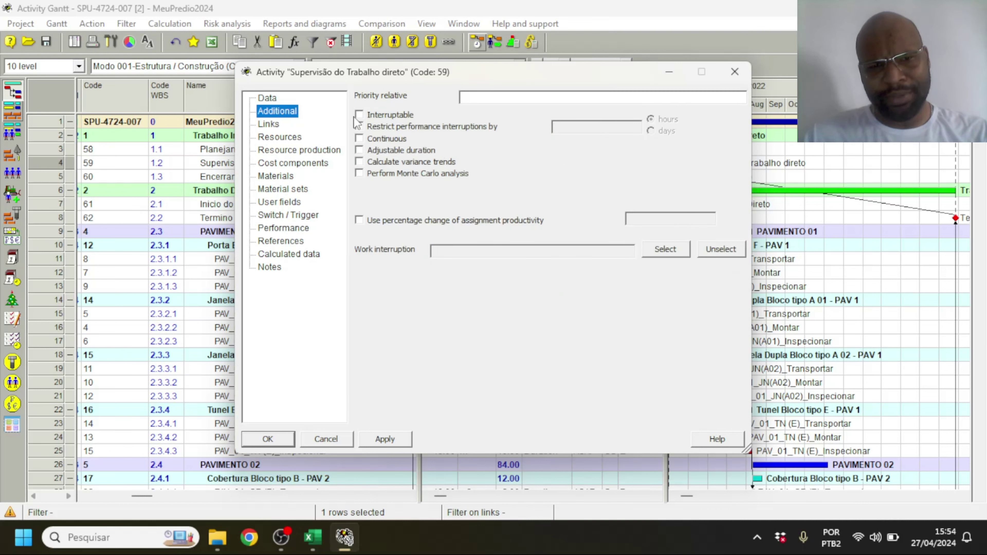
left_click(264, 101)
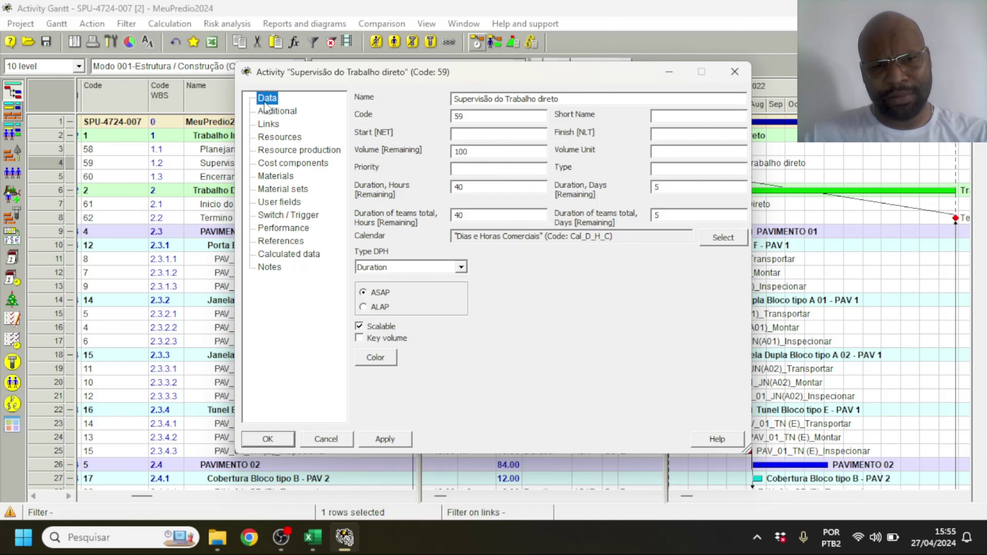
left_click(462, 268)
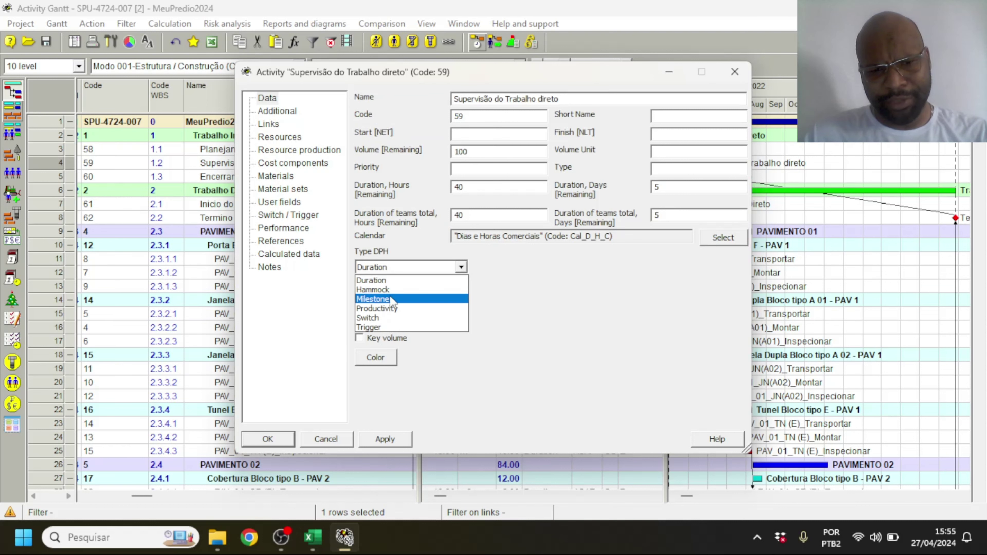
left_click(398, 286)
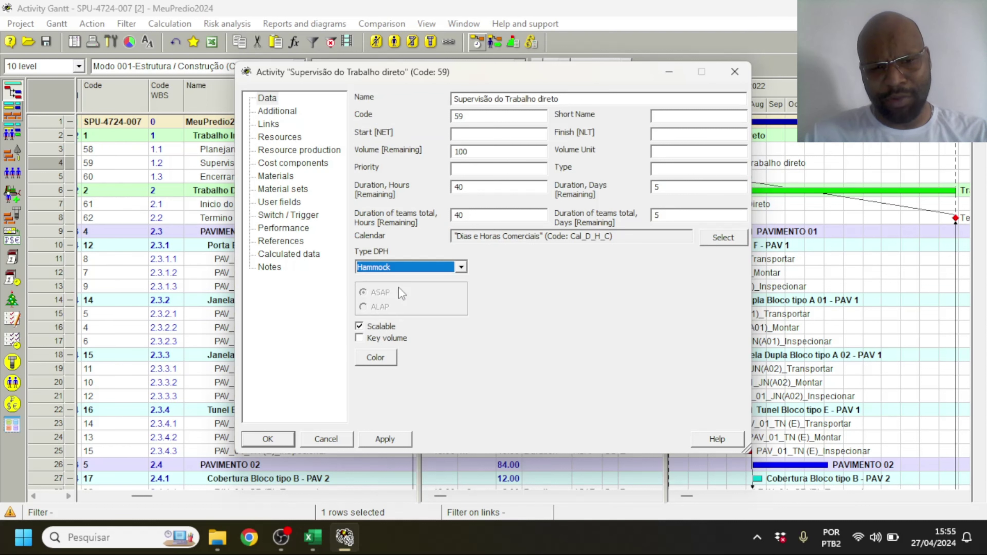
left_click(267, 439)
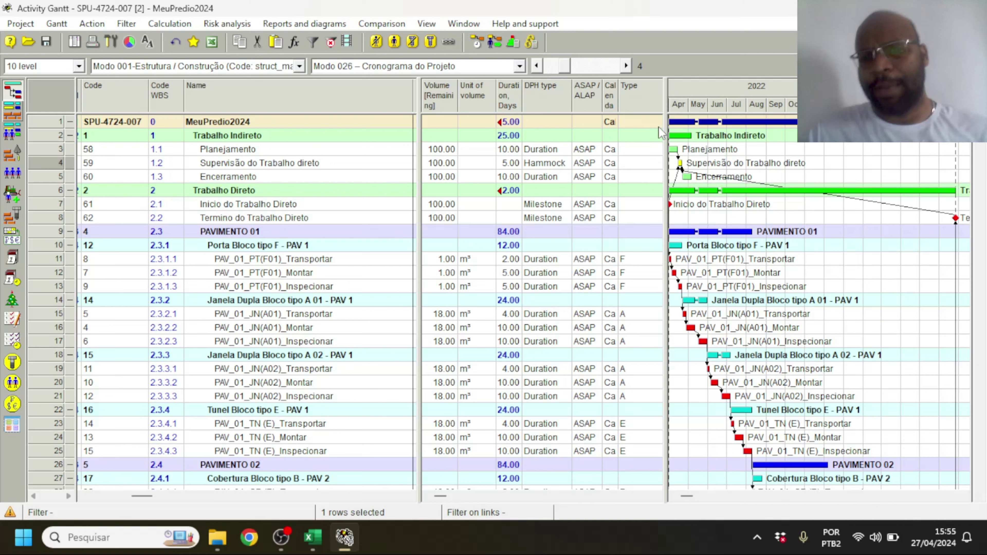
- Run simple scheduling on the project with the hammock activity in place
left_click(476, 42)
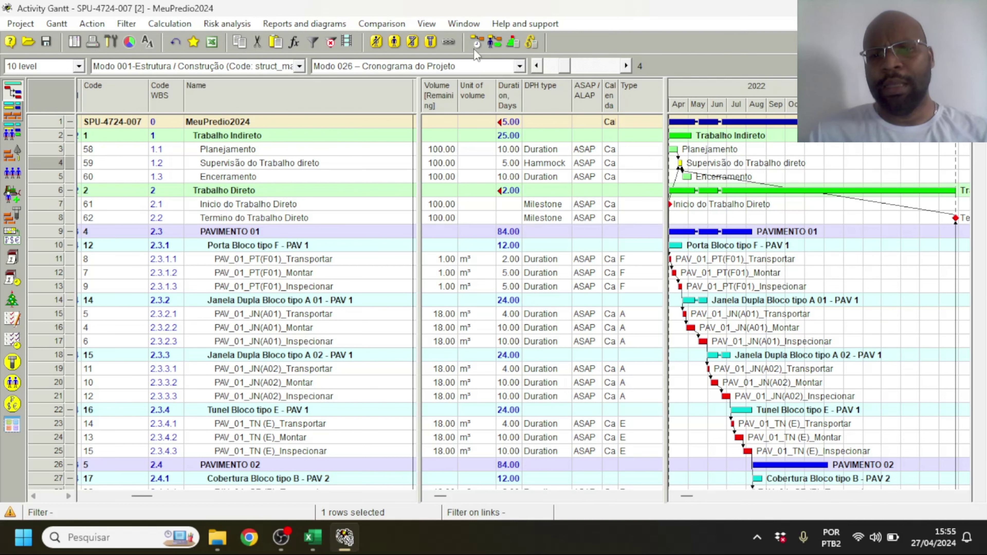
key("Return")
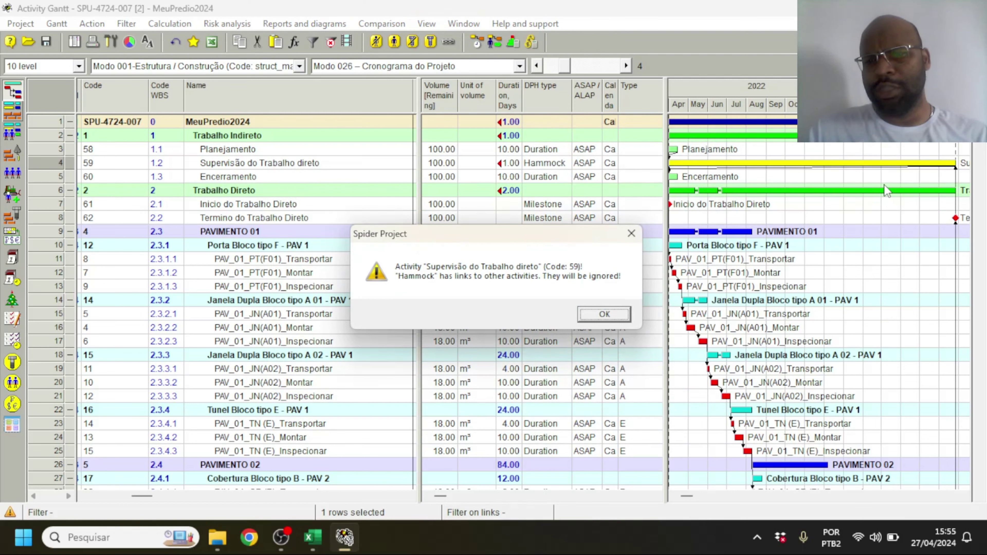
left_click(620, 318)
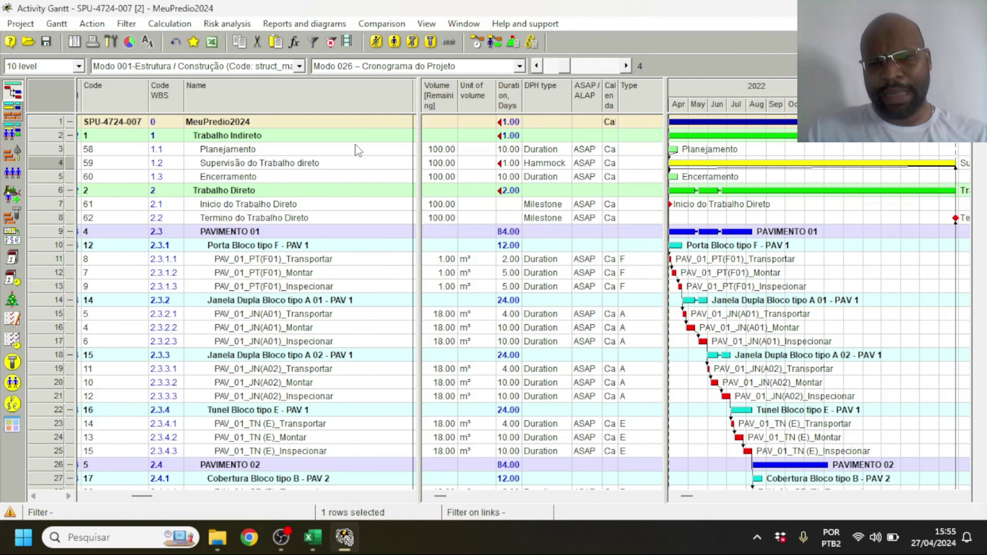
- Link Planejamento to the Inicio do Trabalho Direto milestone in the Gantt chart and reschedule the project
left_click(44, 144)
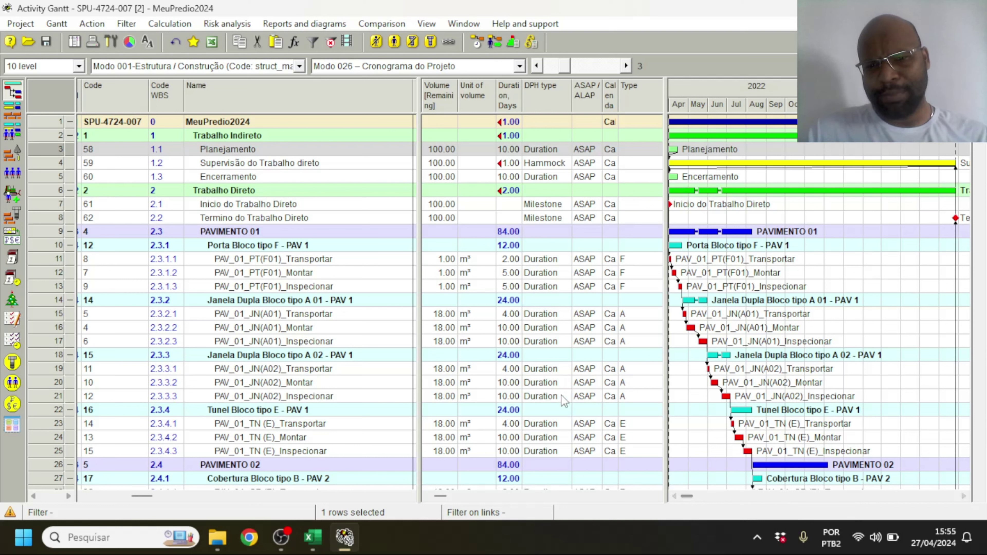
left_click(53, 203)
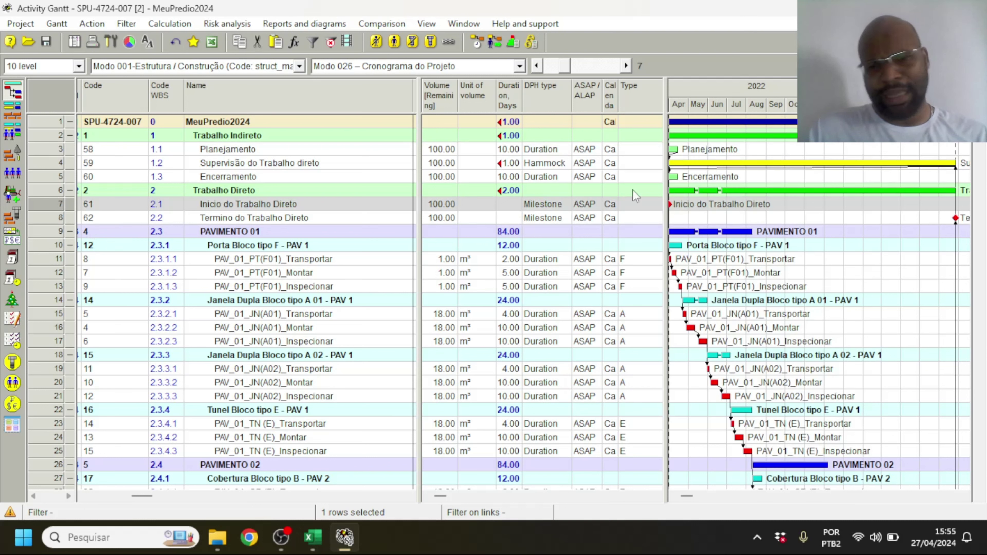
left_click_drag(675, 150, 669, 206)
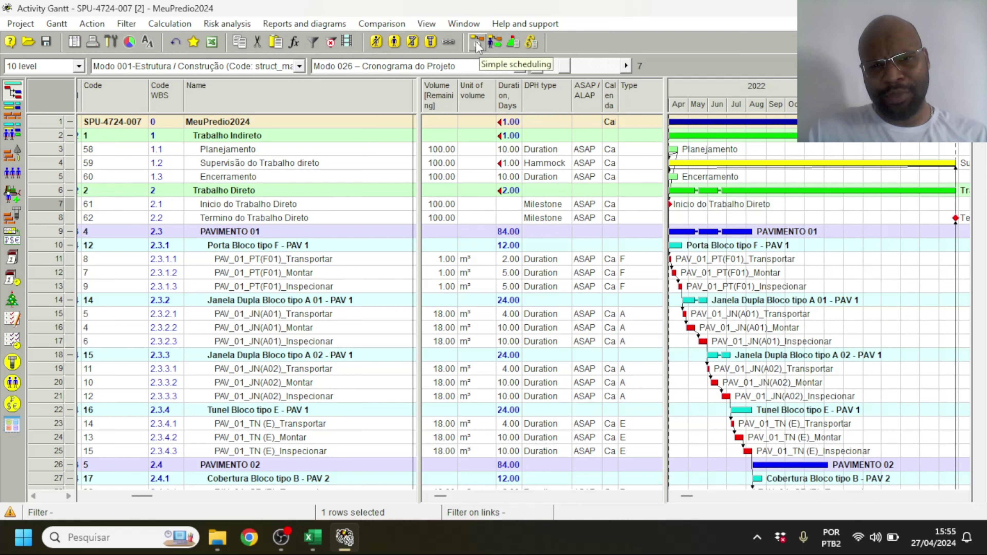
left_click(494, 47)
key("Return")
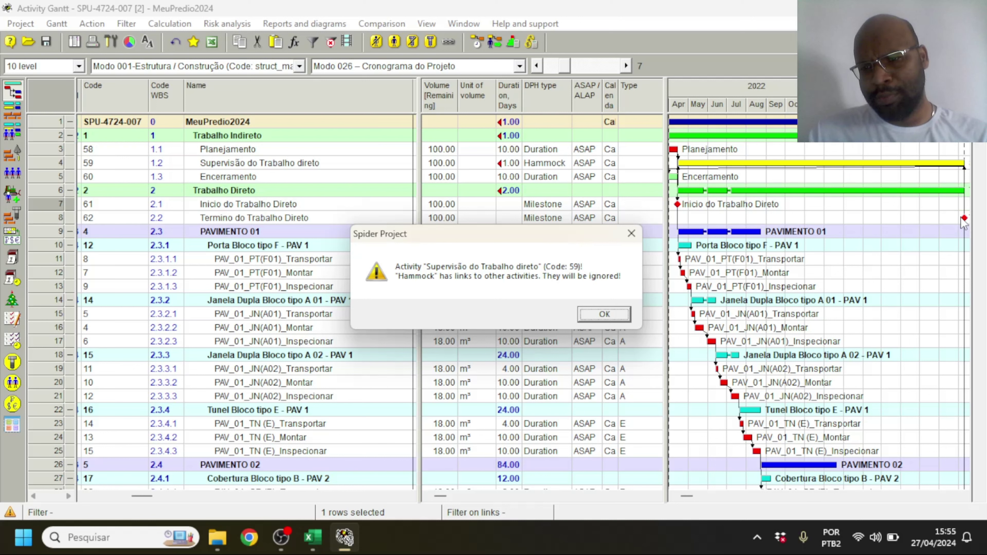
left_click(603, 315)
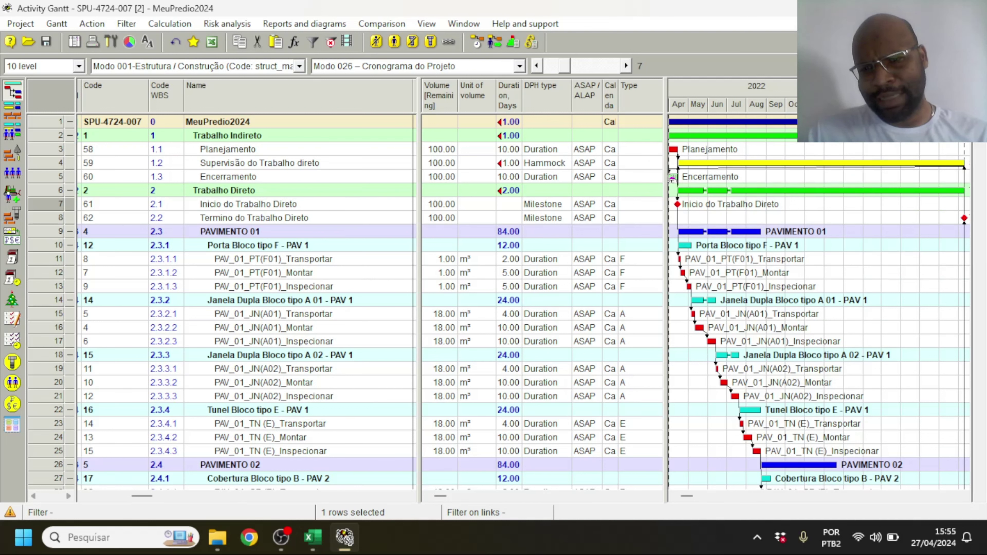
- Link the Termino do Trabalho Direto milestone to Encerramento in the Gantt chart and reschedule the project
left_click_drag(670, 181, 670, 182)
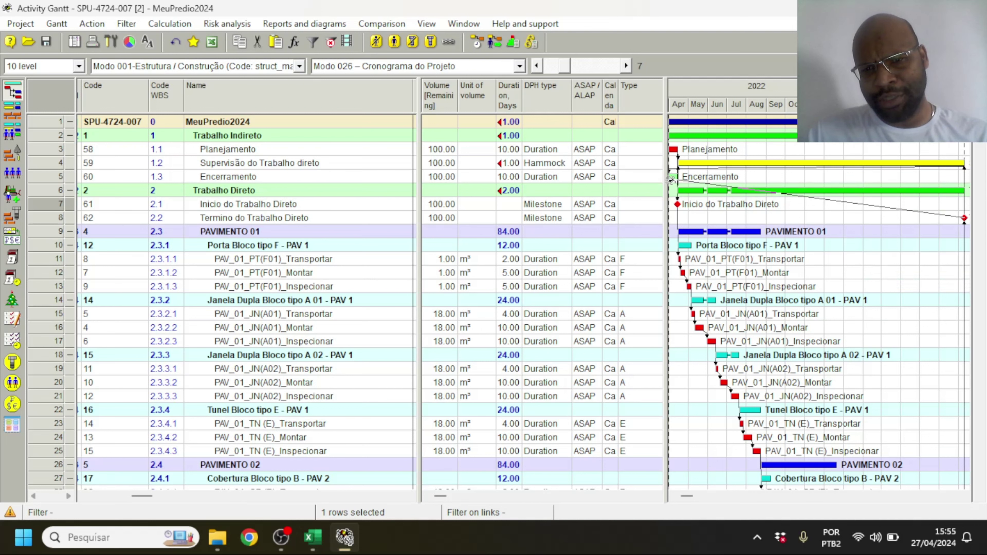
left_click(483, 42)
key("Return")
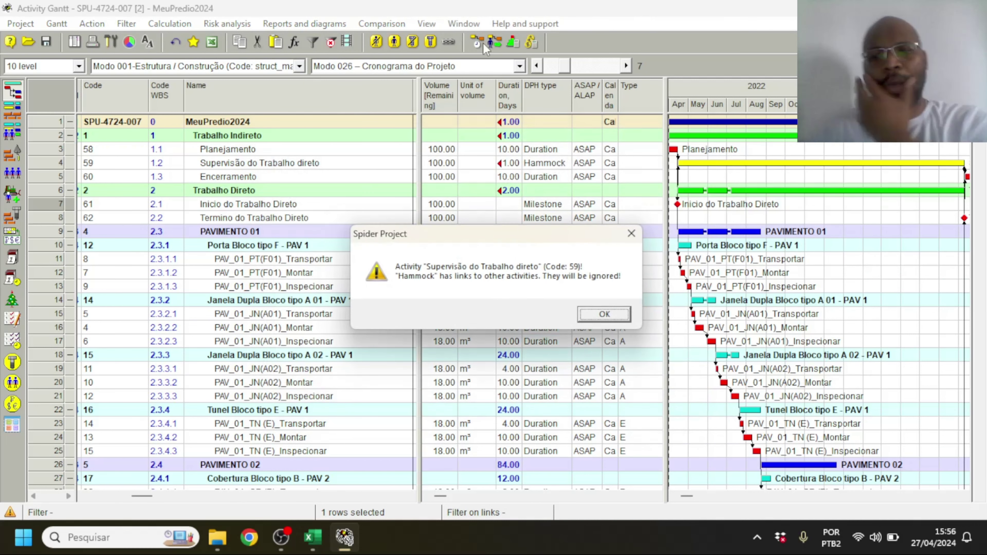
left_click(607, 315)
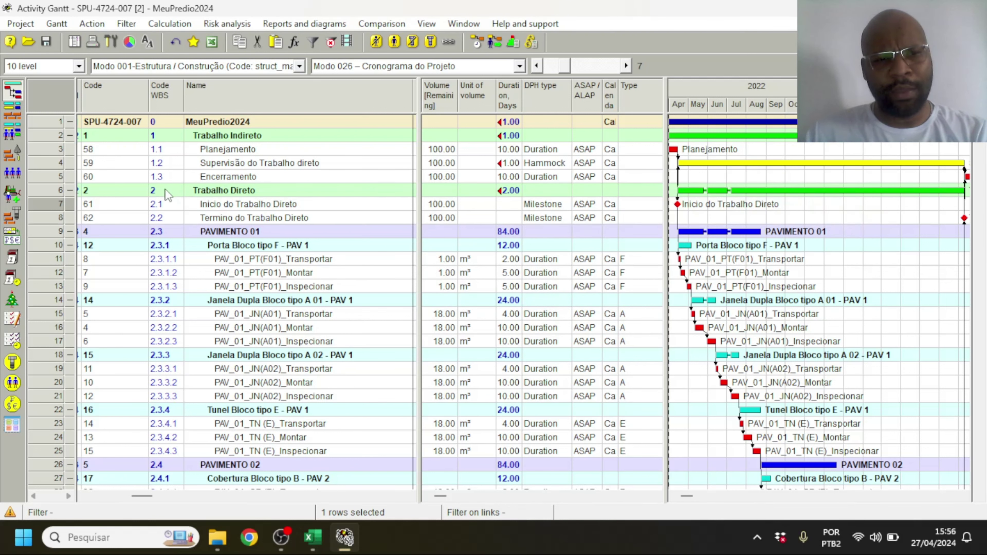
- Collapse the Trabalho Direto phase and show the Gantt chart in a widened area with a monthly timescale
left_click(69, 193)
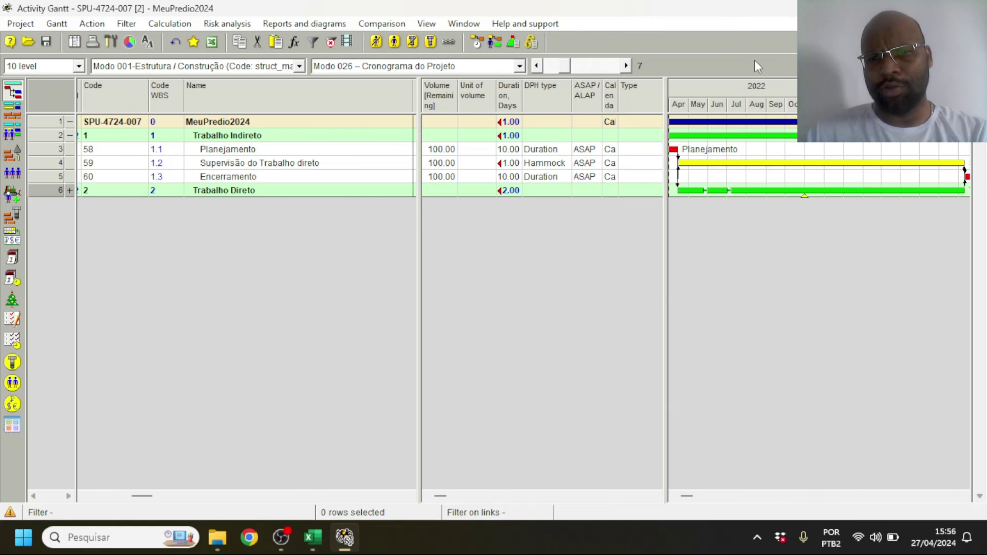
double_click(761, 95)
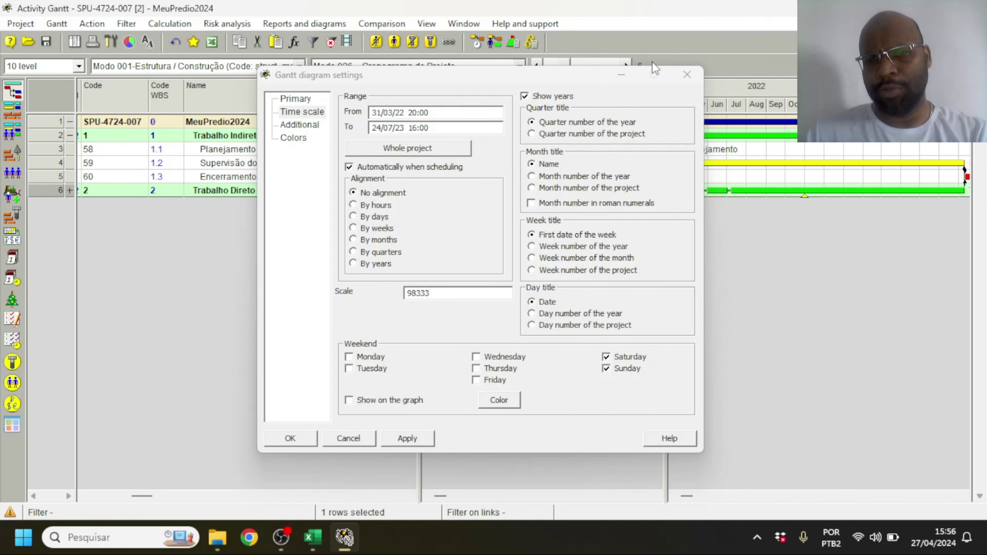
left_click(678, 82)
right_click(802, 93)
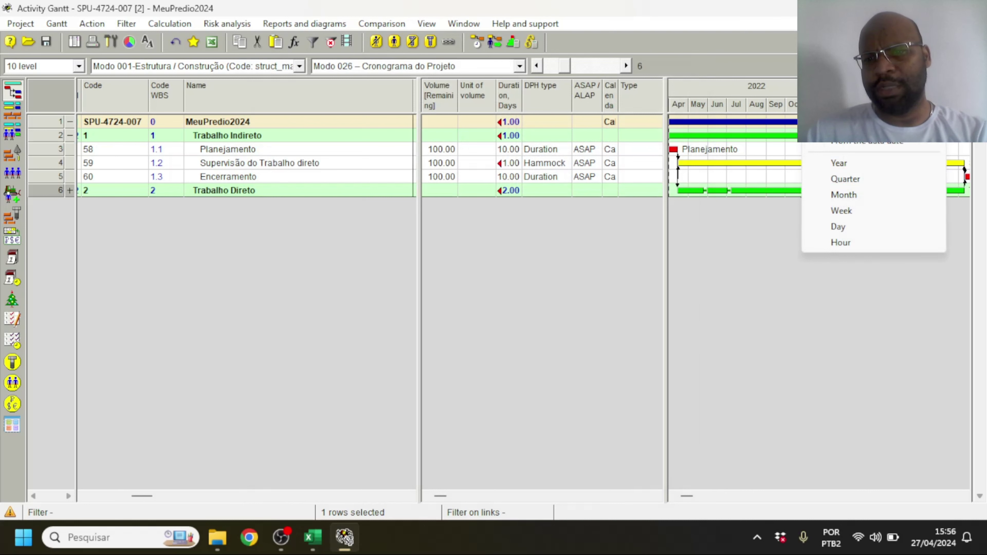
left_click(844, 195)
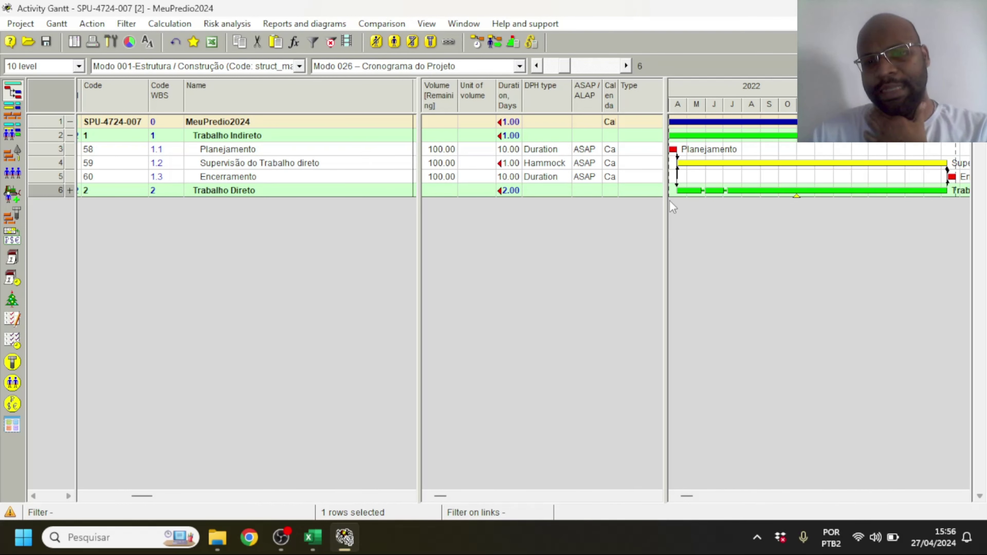
left_click_drag(667, 207, 556, 212)
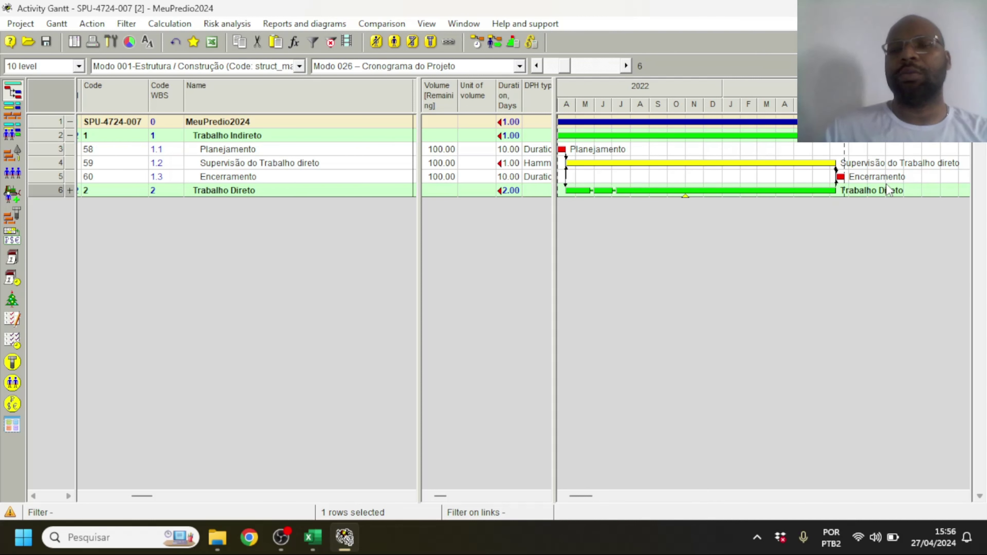
- Expand Trabalho Direto, set the duration of PAV_01_PT(F01)_Montar to 250 days and run simple scheduling on the project
left_click(70, 190)
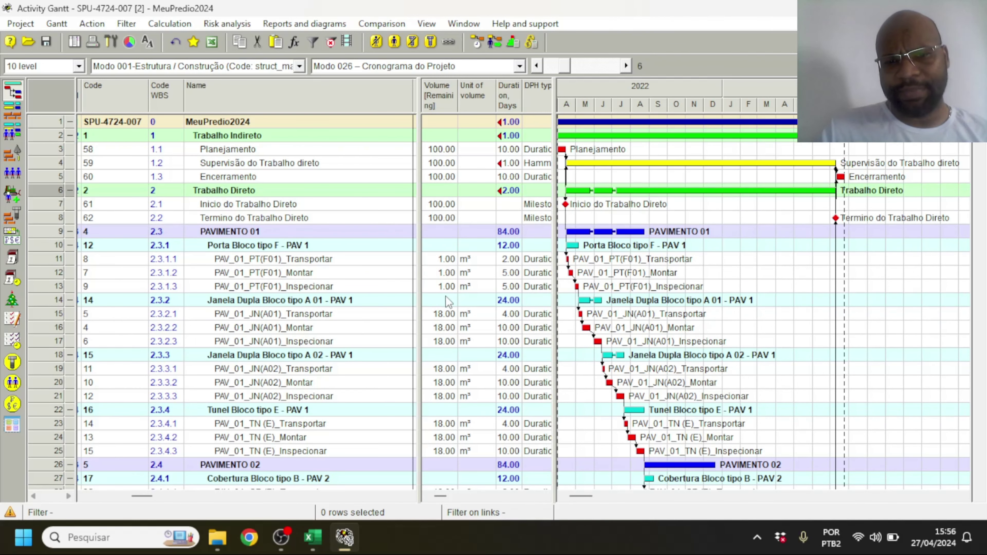
left_click(508, 274)
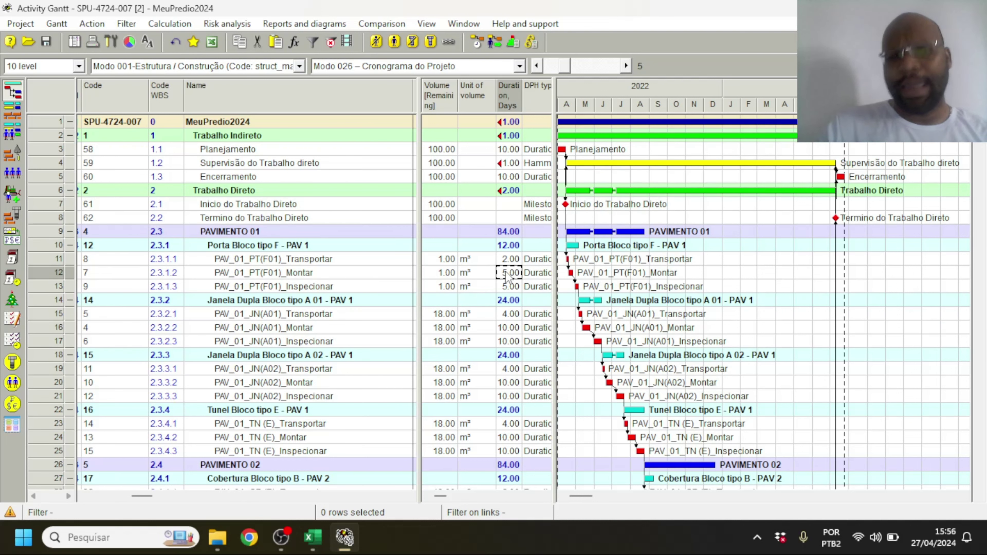
type("0")
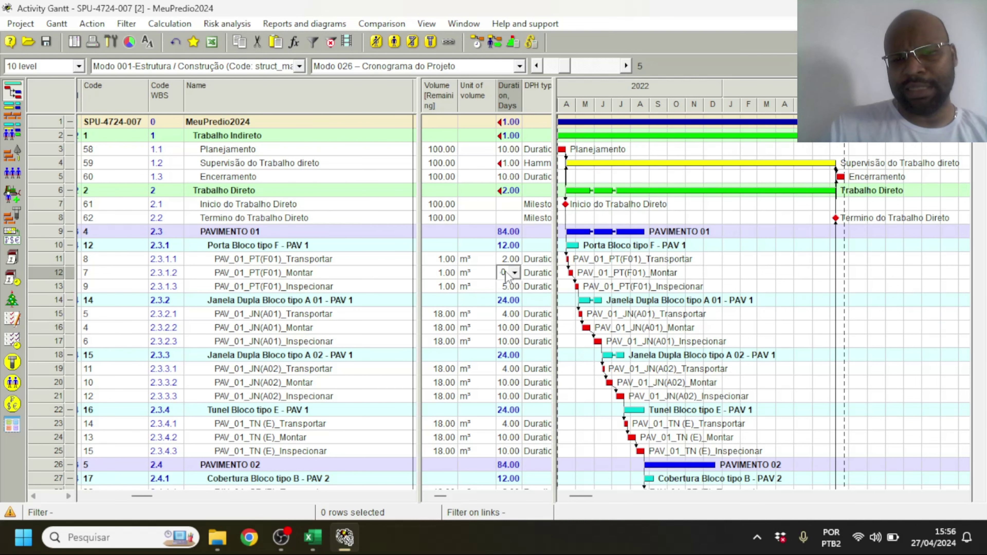
key("Return")
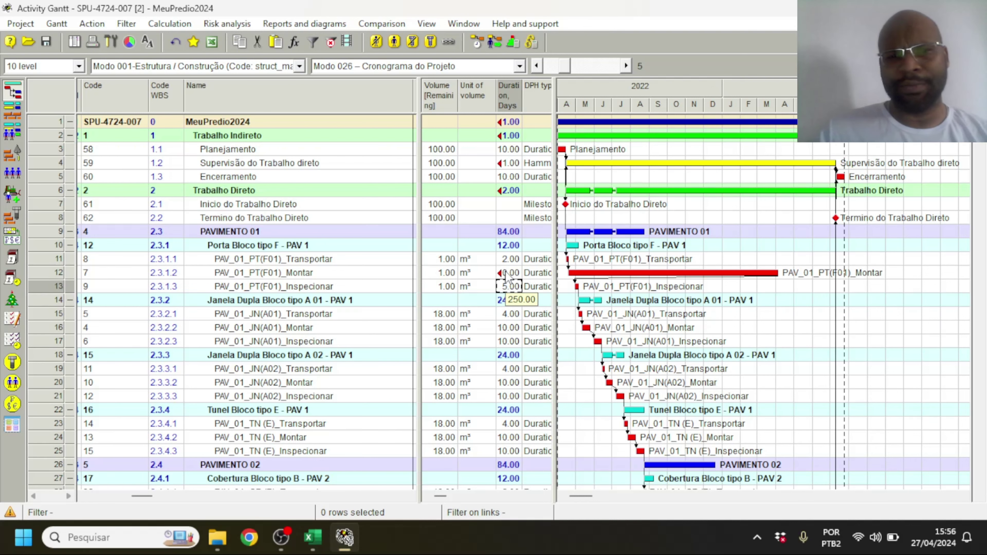
left_click(477, 42)
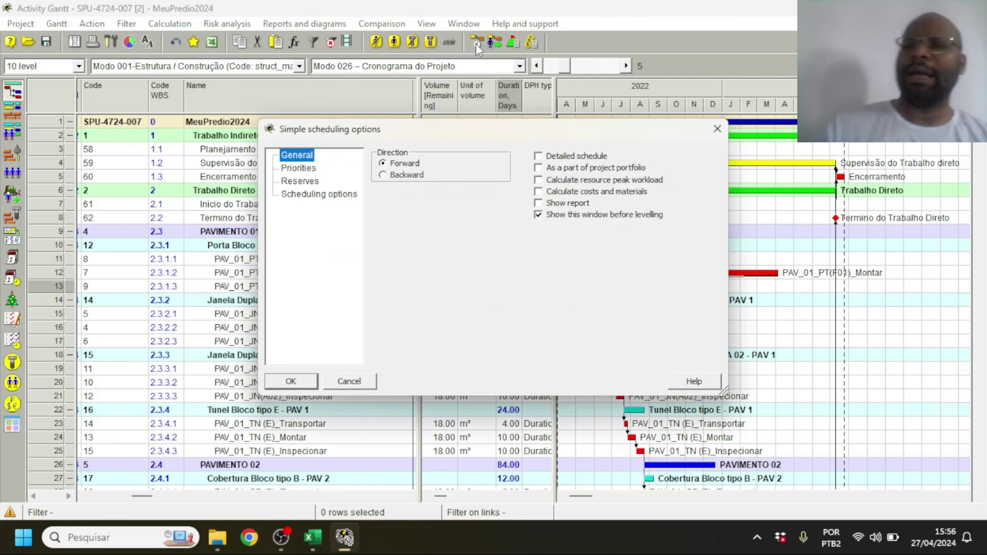
key("Return")
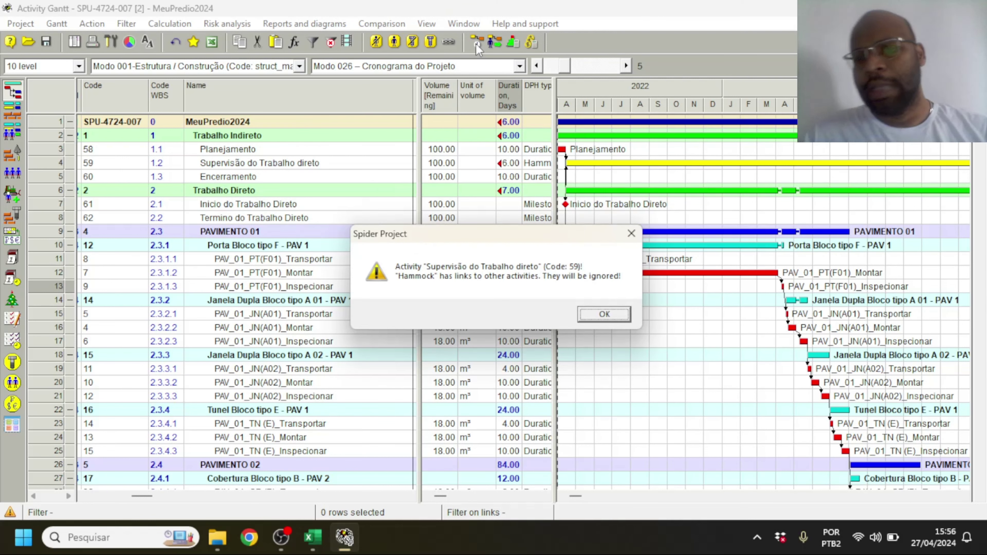
left_click(784, 88)
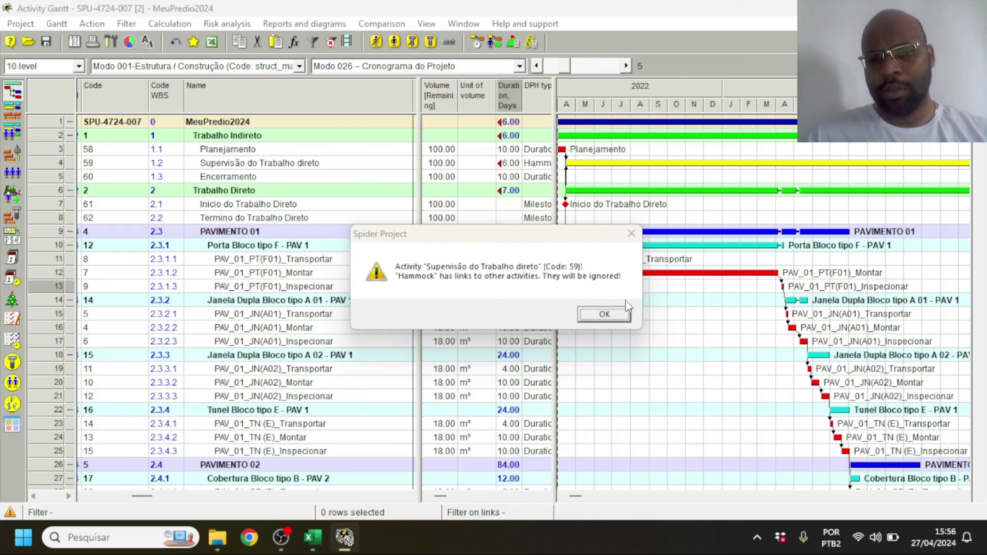
left_click(620, 315)
- Fit the Gantt timescale to the whole project and examine the span of the Supervisão do Trabalho direto hammock bar
right_click(738, 88)
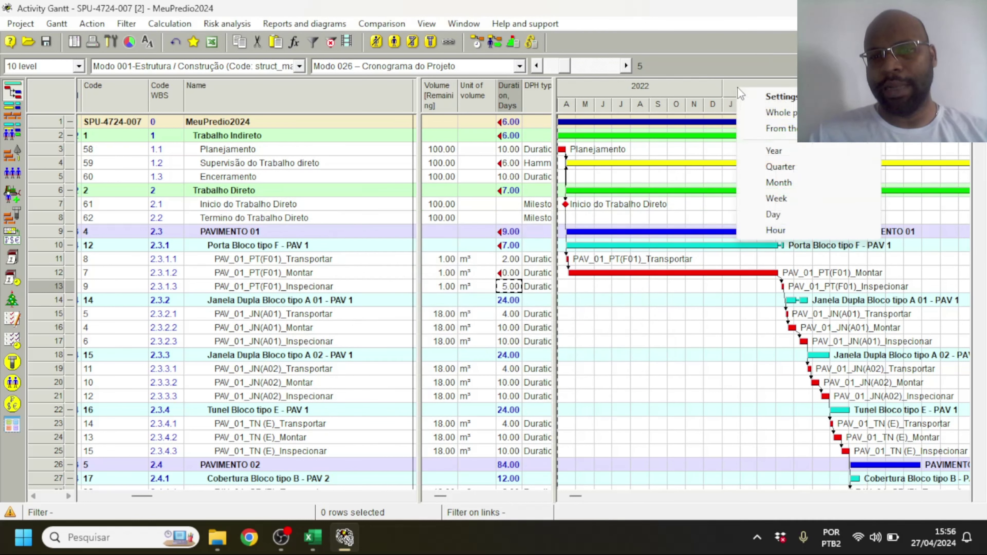
left_click(777, 112)
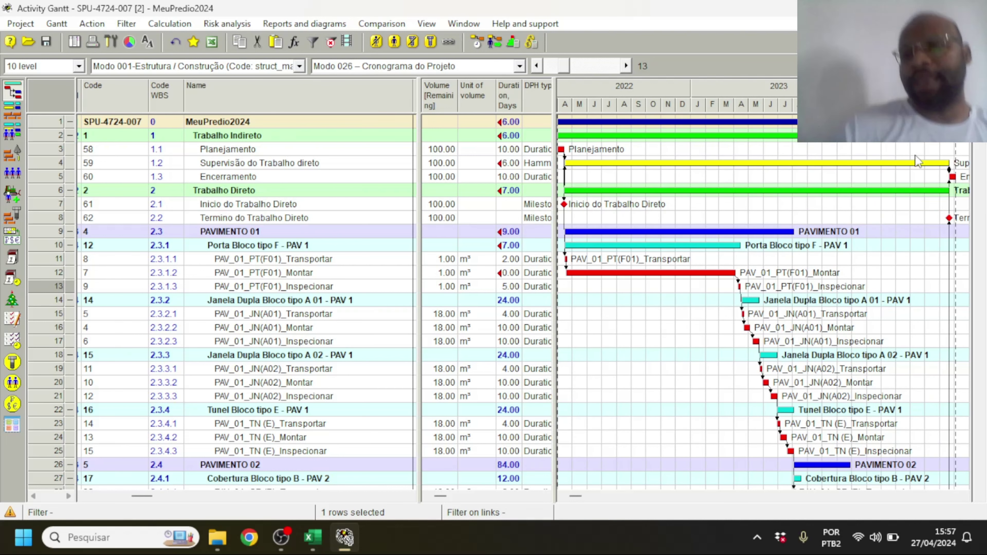
mouse_move(924, 163)
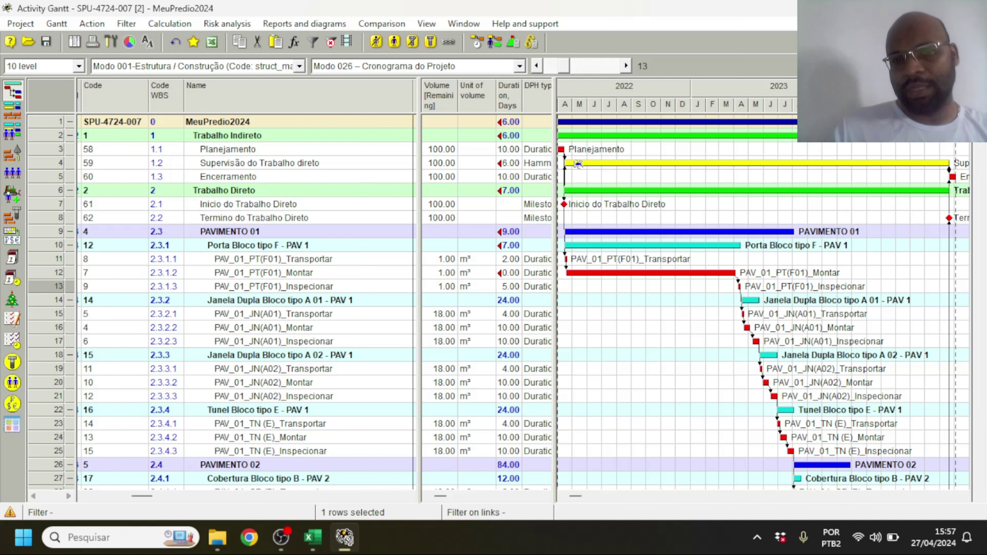
mouse_move(860, 159)
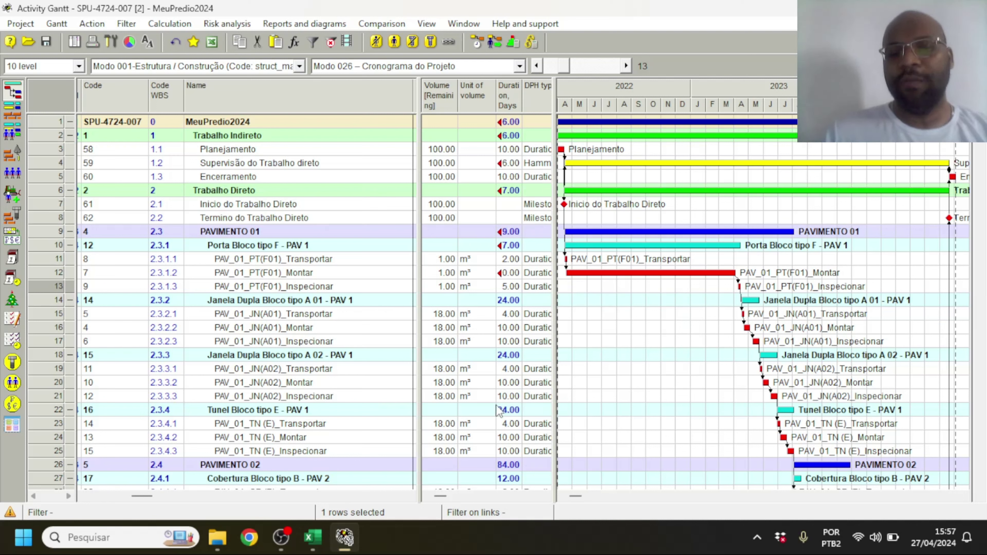
mouse_move(612, 243)
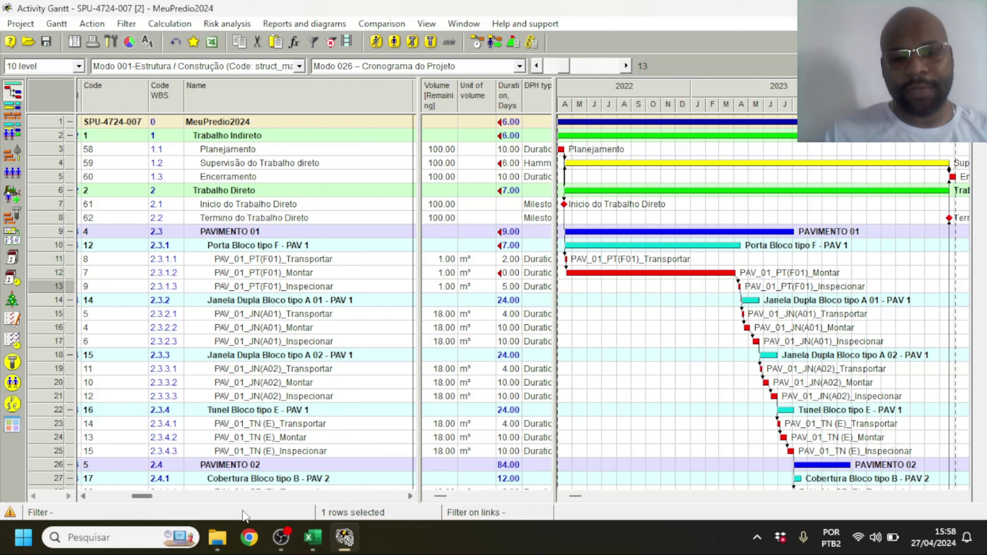
- Switch to the Requisitos - 2023 workbook in Excel and set the status of Requisito 5 on sheet A2 to -1
left_click(312, 537)
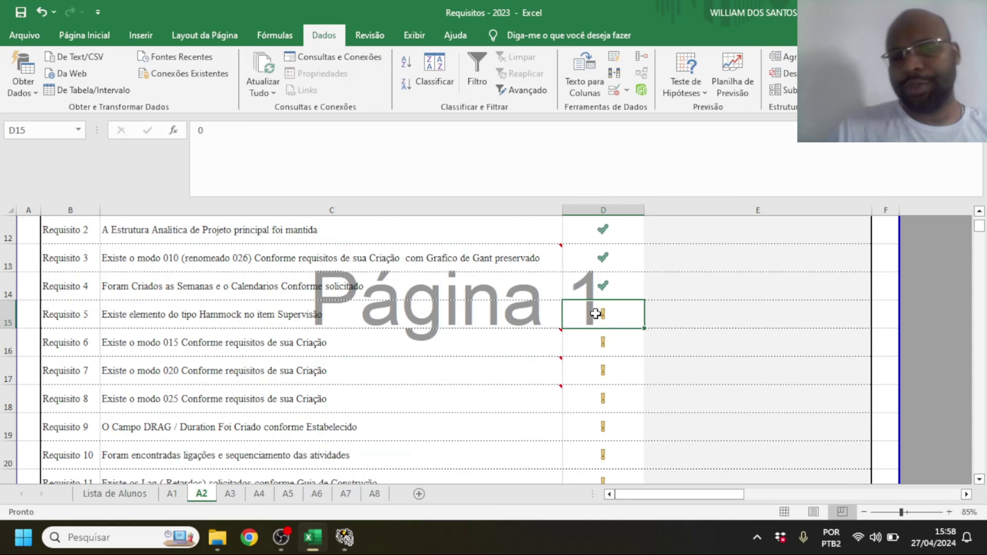
type("-1")
key("Return")
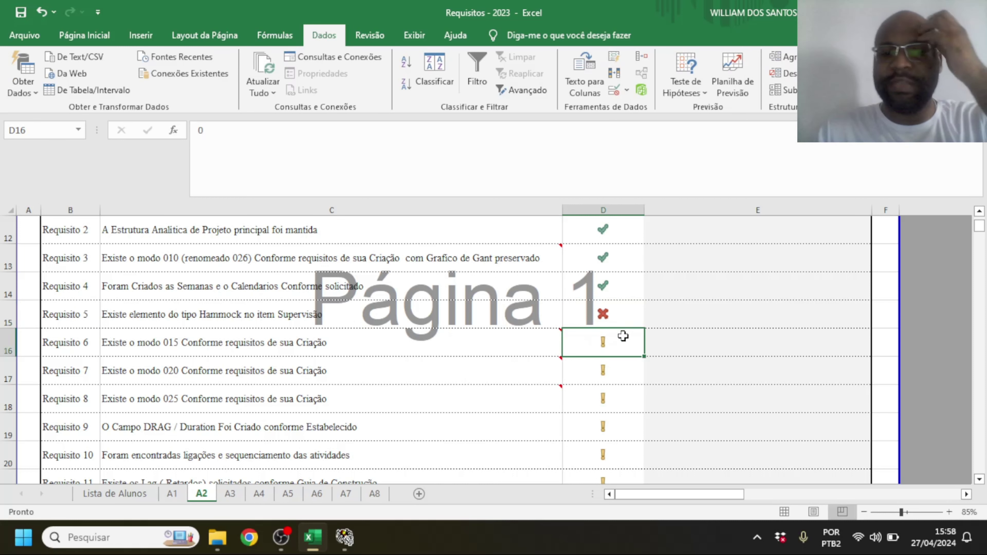
- Show sheet A2 in normal view at 80% zoom and read the remaining requirements, ending on Requisito 6 about modo 015
scroll(623, 334, "down", 2)
scroll(600, 328, "up", 1)
scroll(600, 329, "up", 2)
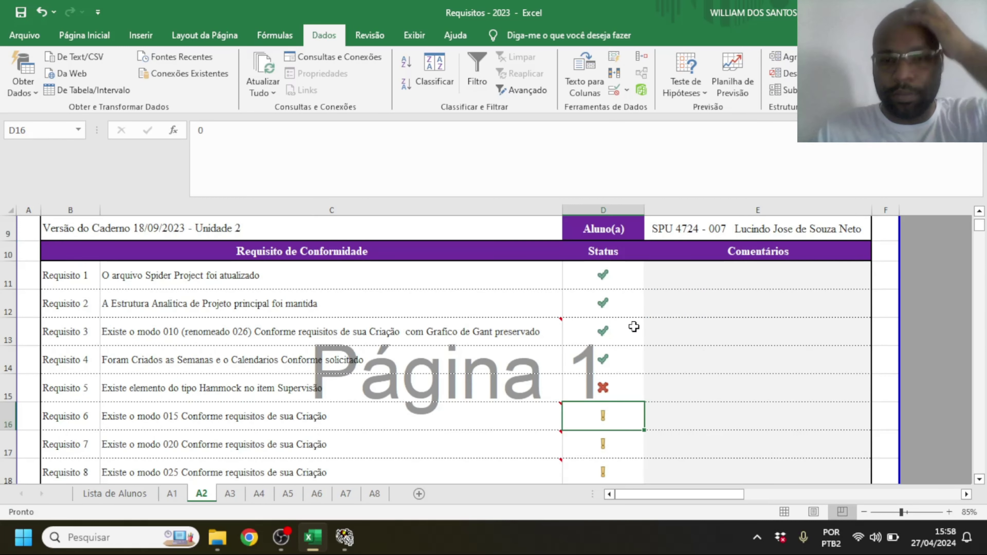
scroll(632, 327, "down", 1)
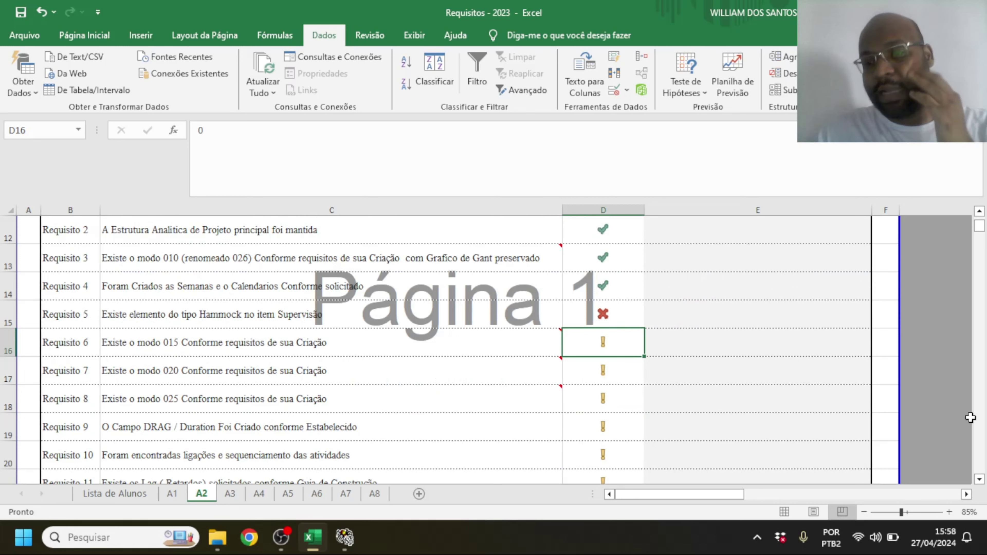
left_click(786, 510)
left_click(979, 479)
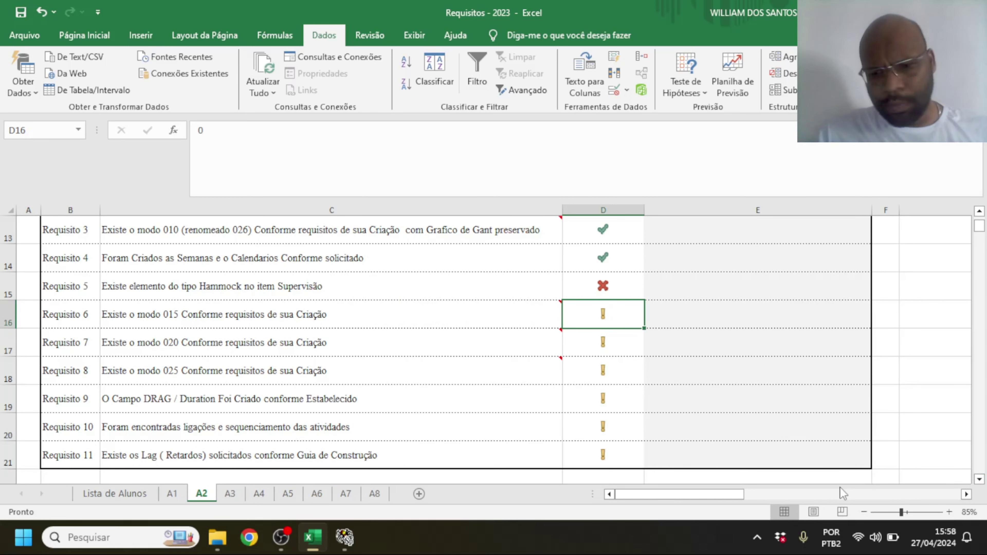
left_click(864, 512)
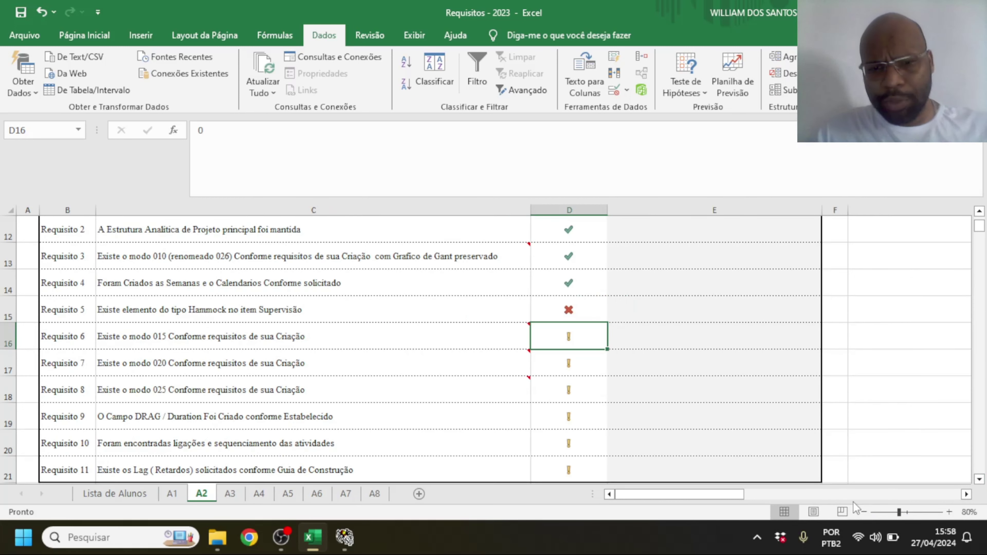
mouse_move(321, 355)
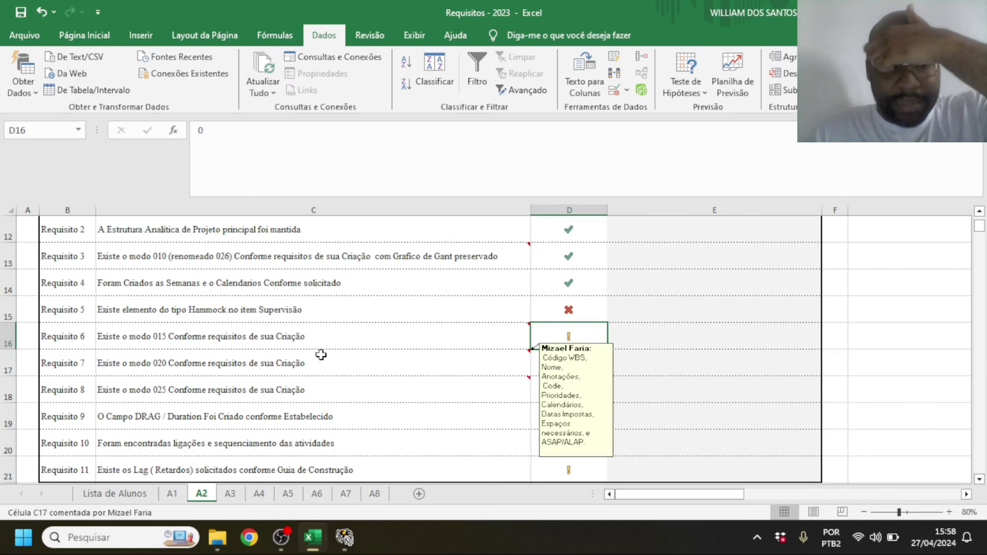
left_click(394, 339)
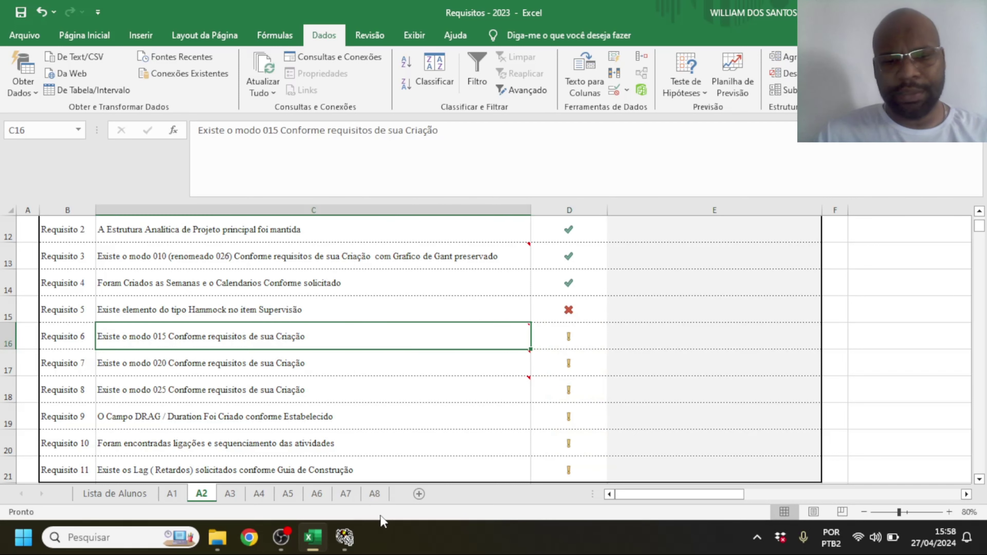
- Switch to Spider Project, load Modo 015 – Rede de Produção and resize the panes to show the link columns with a wider Gantt chart
left_click(345, 538)
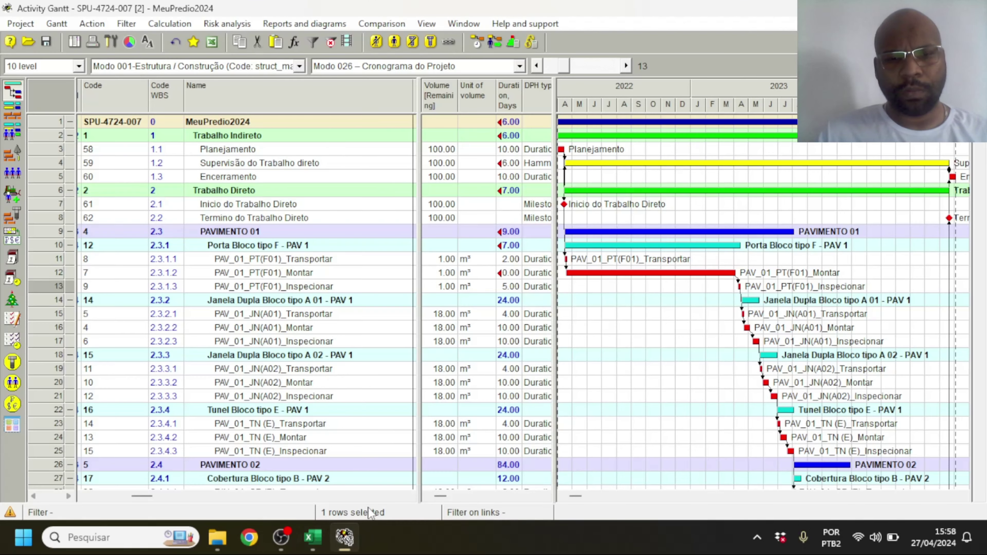
left_click(520, 66)
left_click(407, 120)
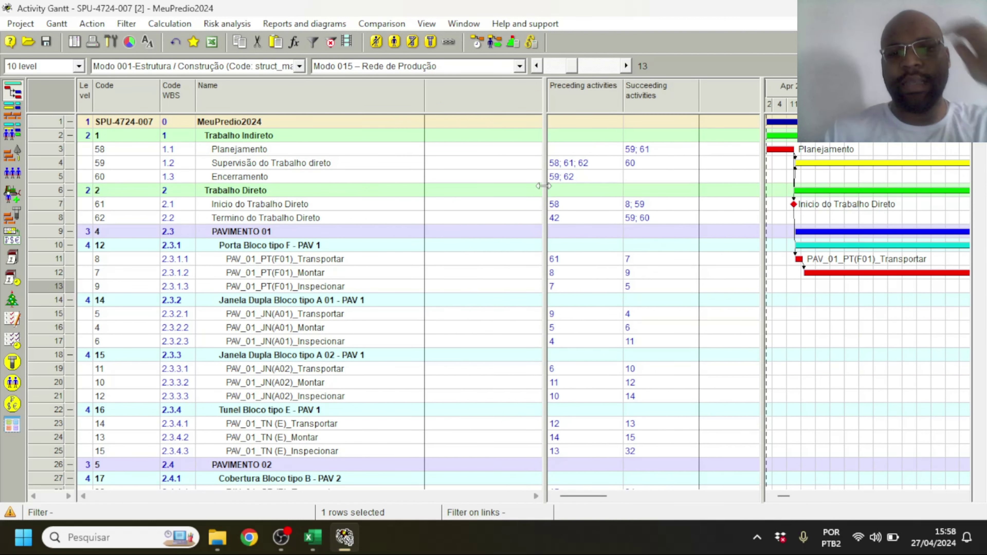
left_click_drag(544, 188, 424, 181)
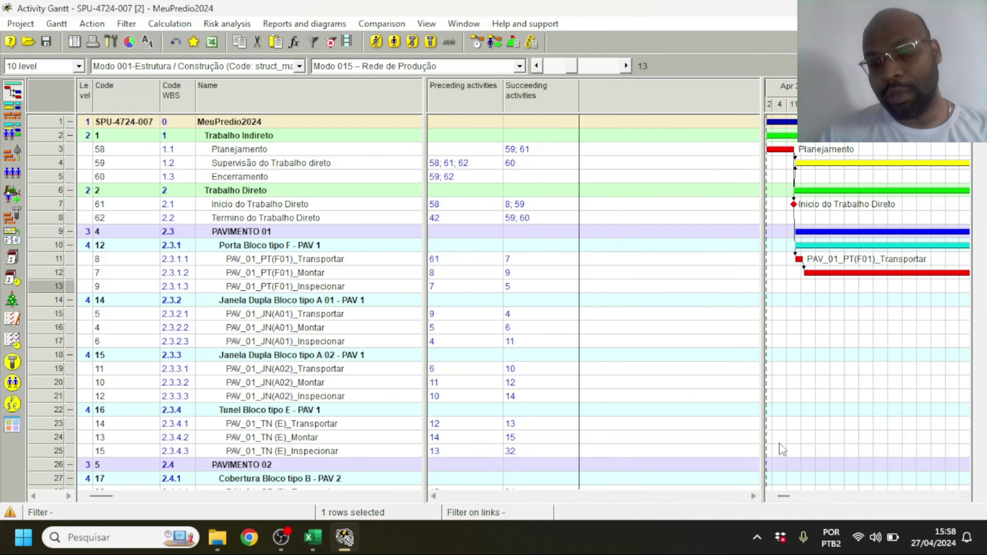
left_click_drag(763, 440, 578, 423)
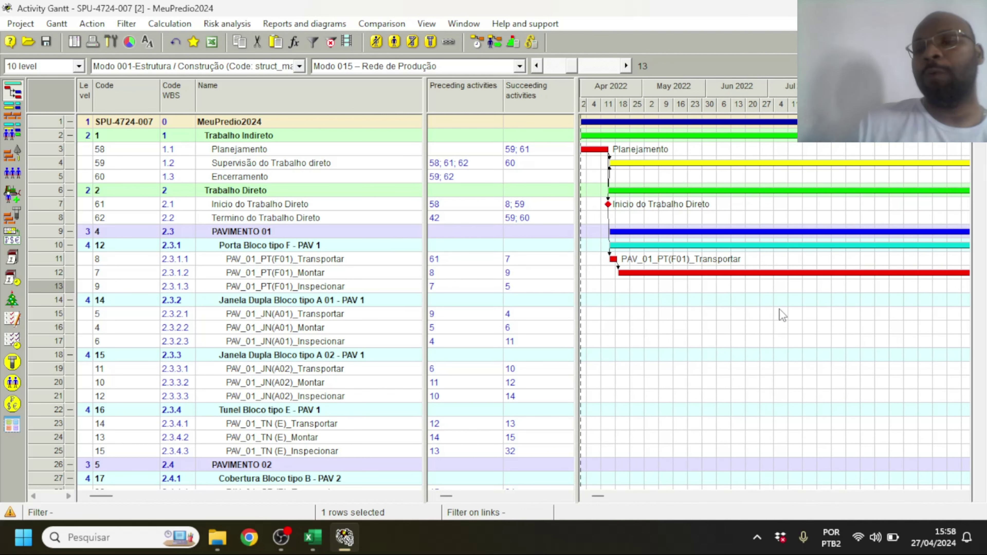
scroll(806, 157, "down", 4)
scroll(755, 186, "up", 4)
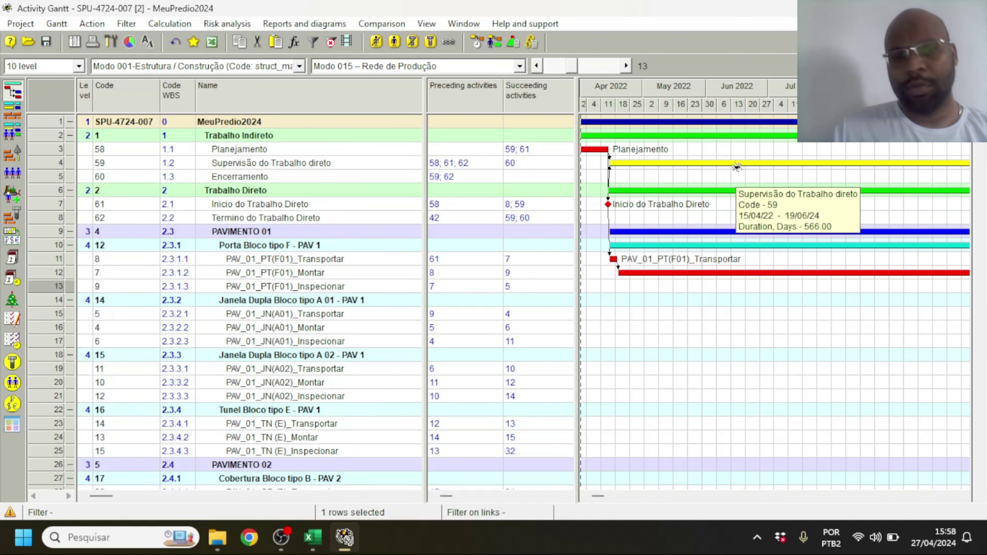
right_click(753, 104)
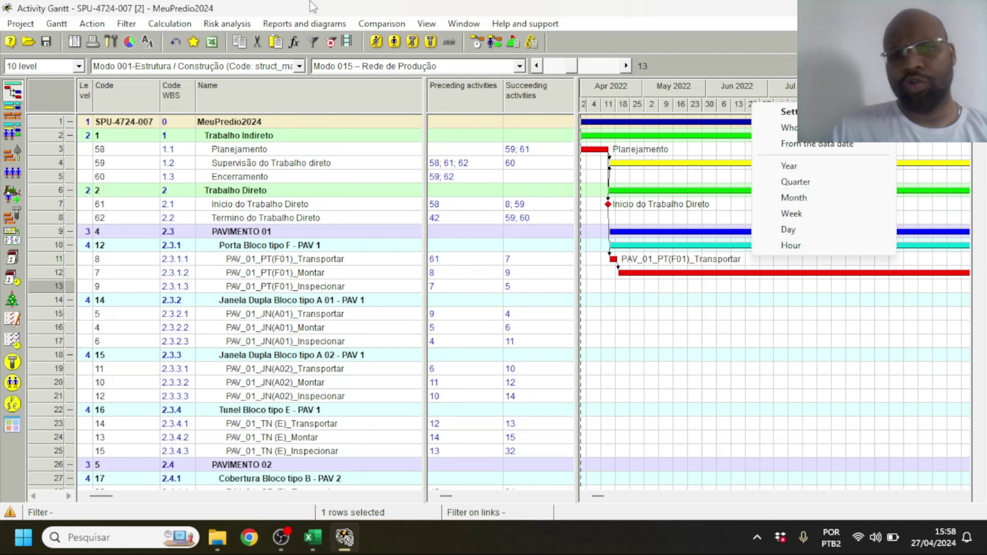
- Undo the remaining duration change on PAV_01_PT(F01)_Montar and the new link from Termino do Trabalho Direto to Encerramento
left_click(174, 42)
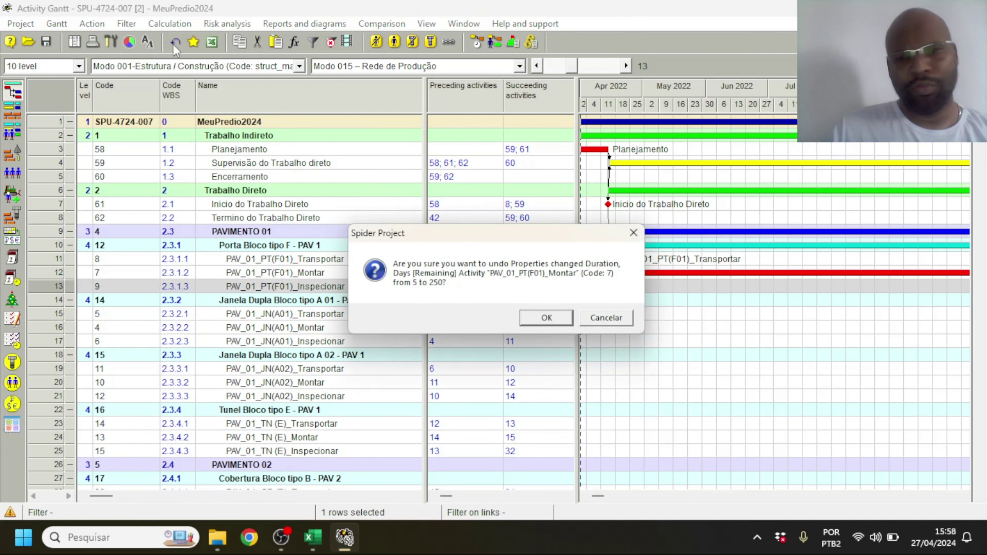
key("Return")
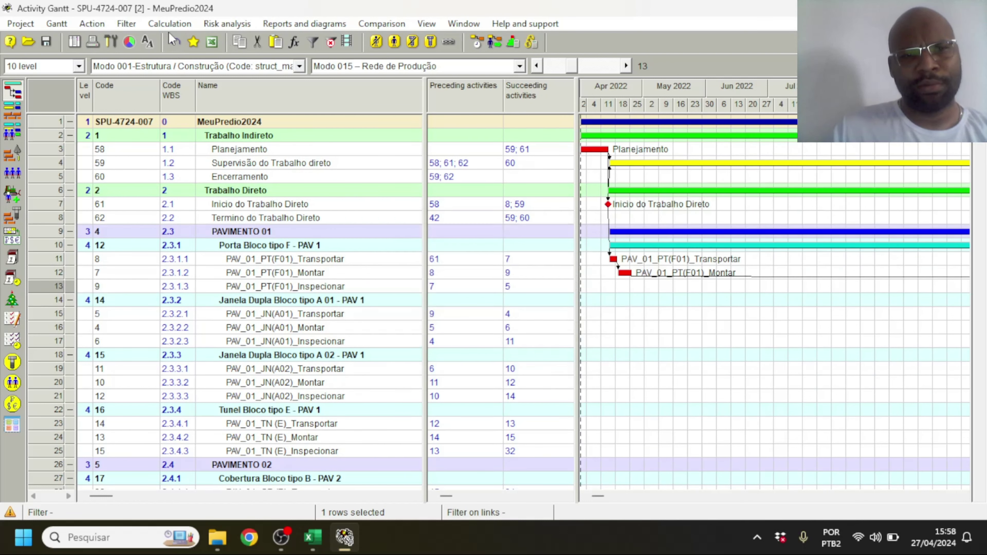
left_click(175, 41)
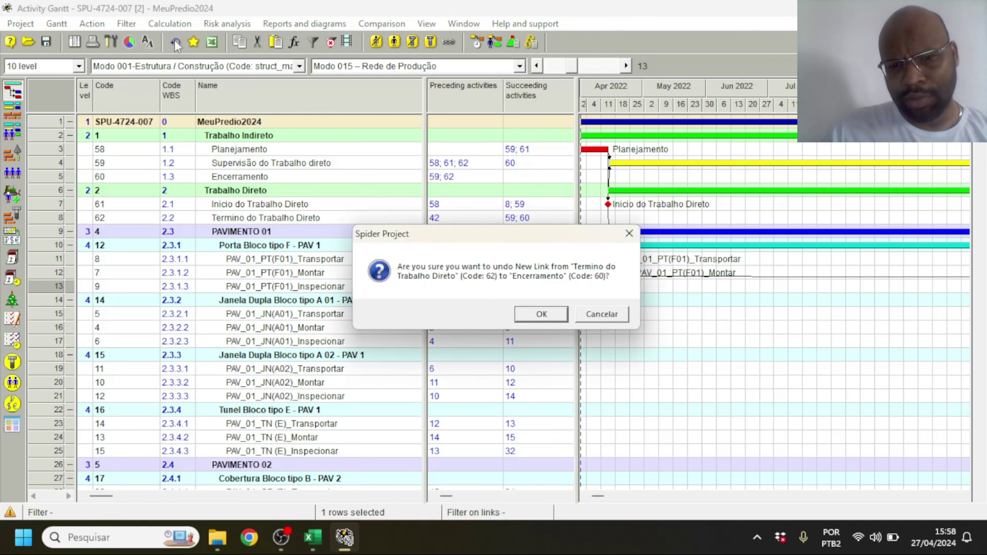
key("Return")
- Recalculate the project schedule forward with the current simple scheduling options and dismiss the hammock link warning
left_click(473, 44)
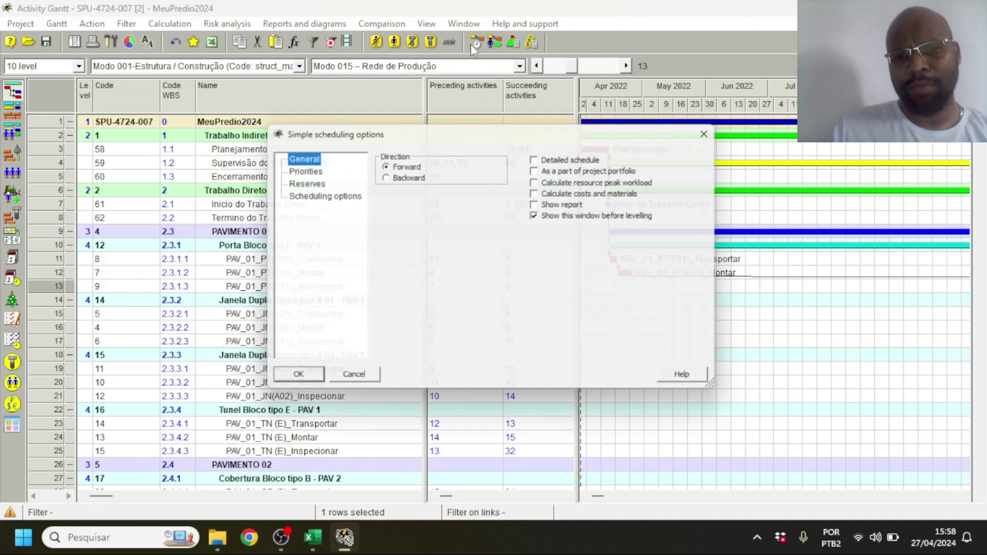
key("Return")
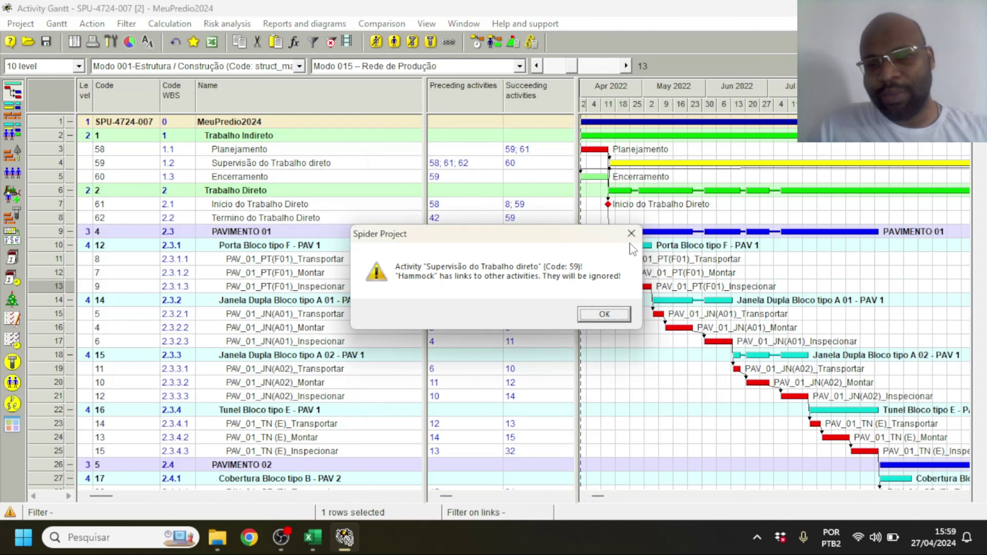
left_click(604, 314)
- Examine the activity links and Gantt bars of Modo 015 across the PAVIMENTO groups to check the production sequence
scroll(630, 253, "down", 2)
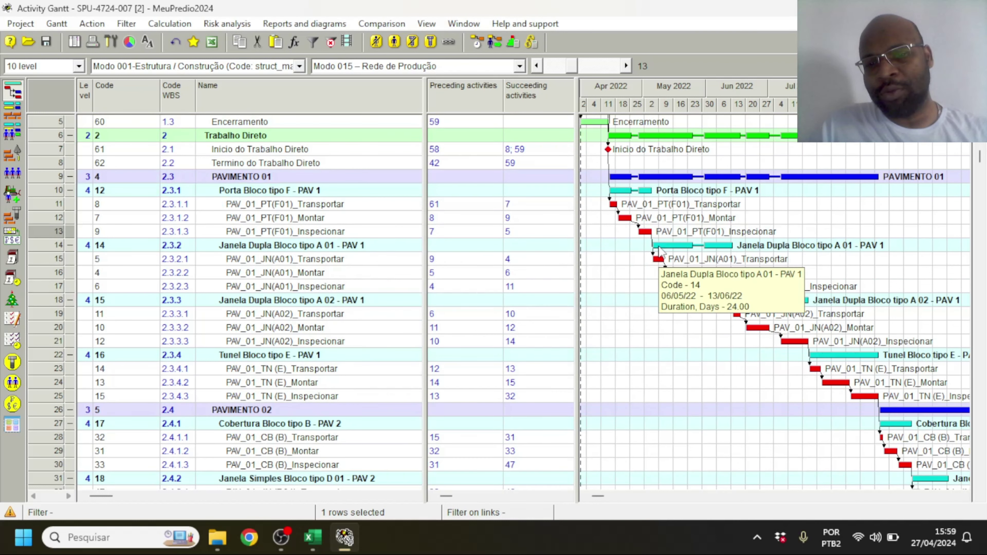
scroll(785, 278, "down", 7)
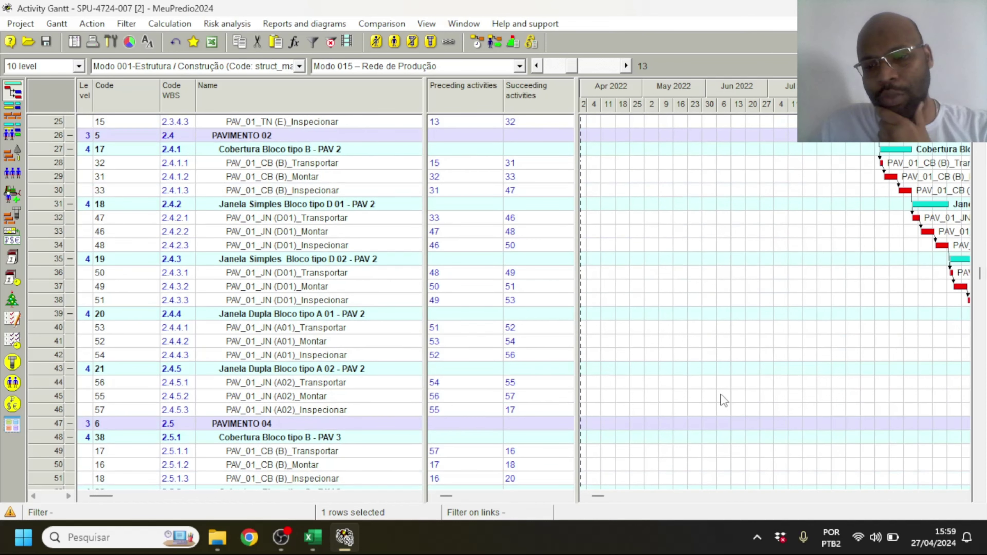
left_click_drag(605, 499, 827, 515)
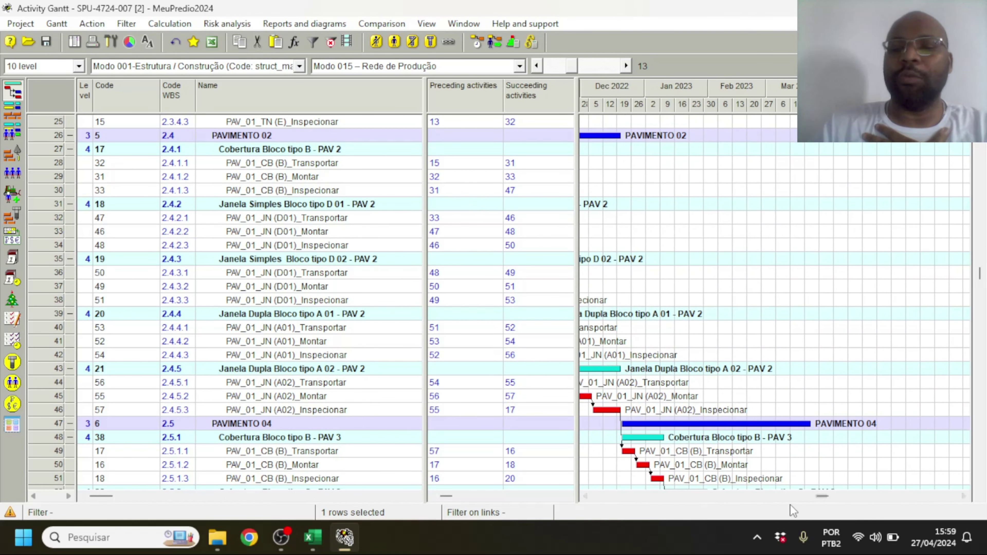
left_click(740, 500)
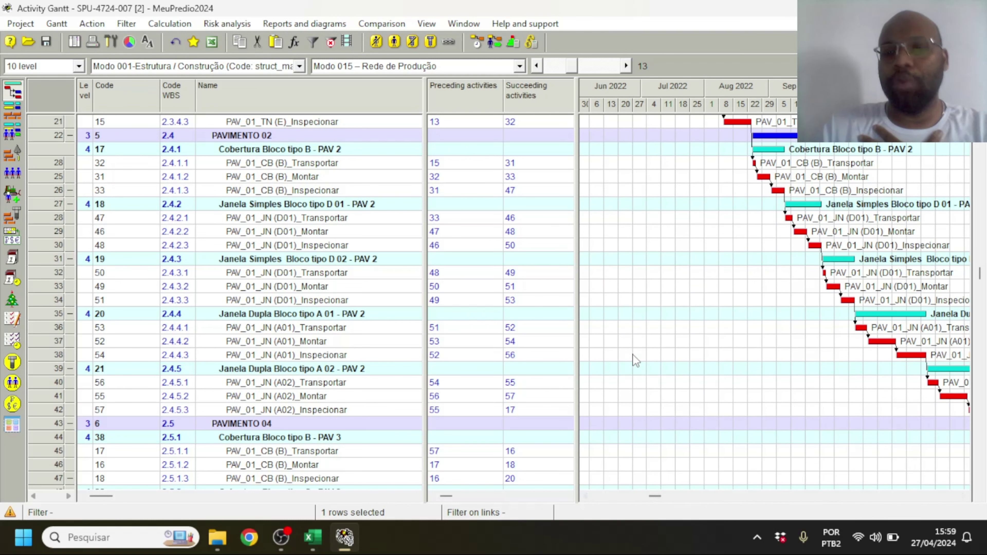
scroll(633, 355, "up", 4)
scroll(635, 361, "up", 3)
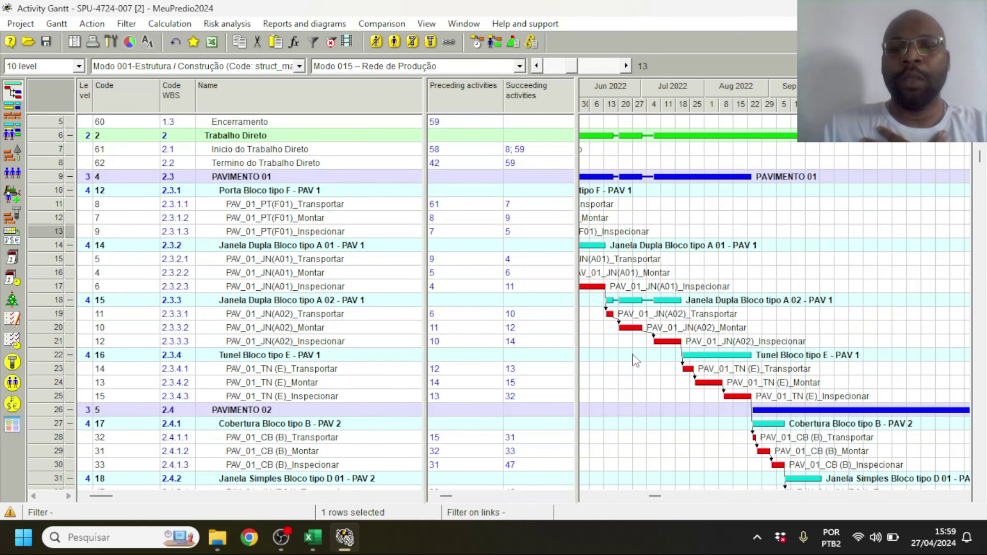
left_click(627, 499)
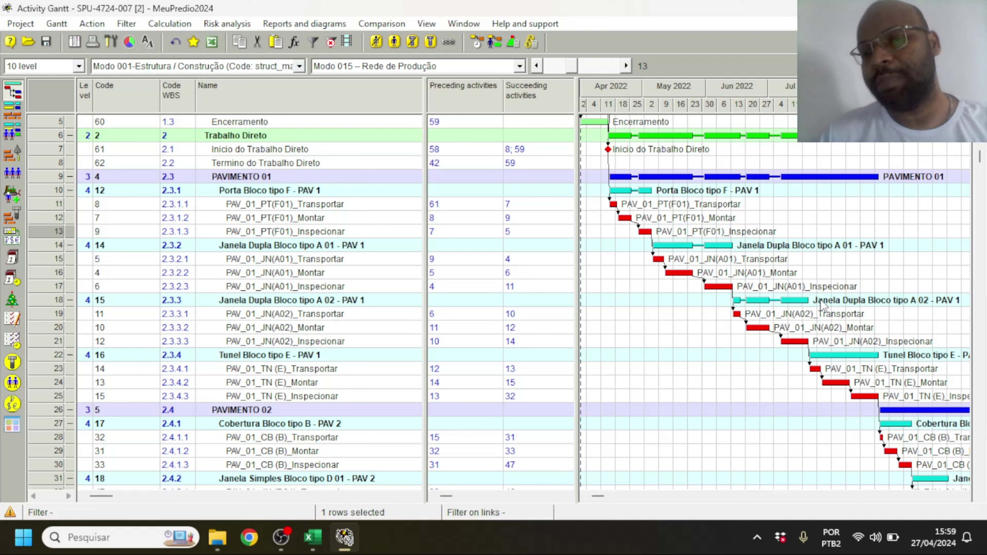
mouse_move(816, 302)
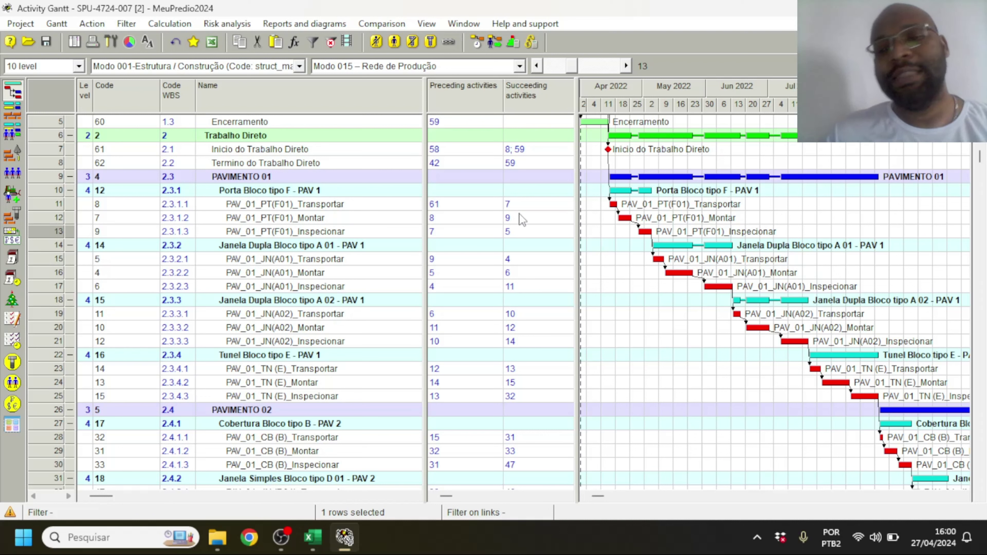
mouse_move(750, 309)
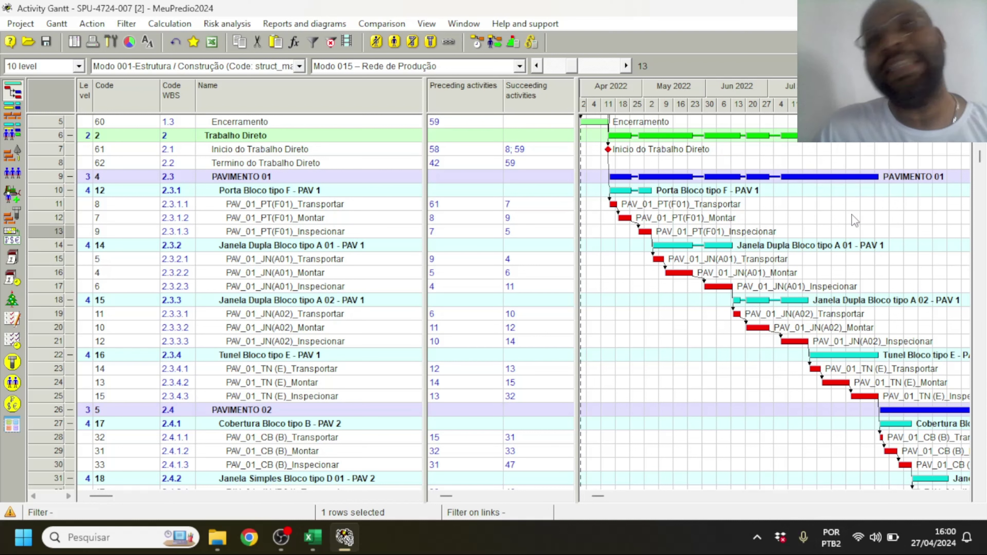
mouse_move(746, 181)
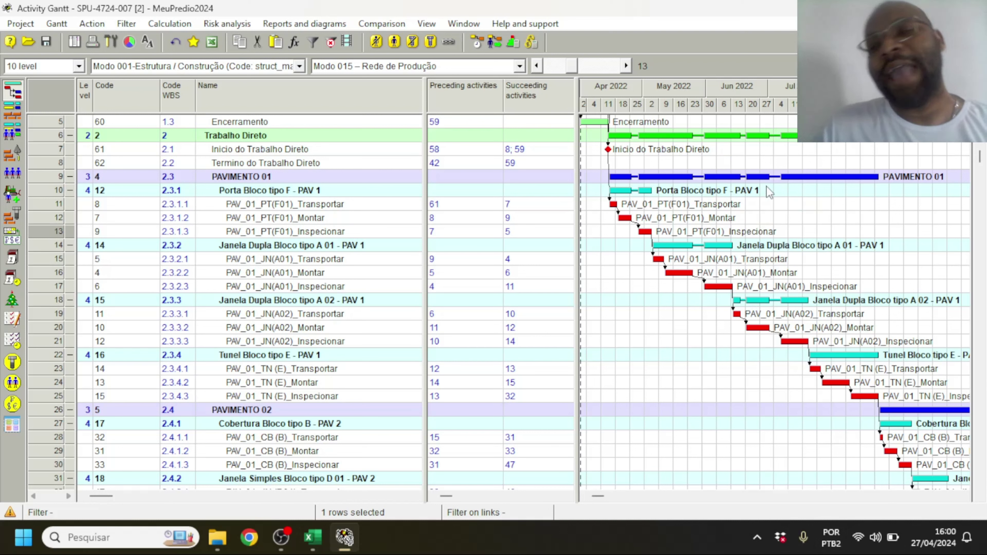
mouse_move(839, 377)
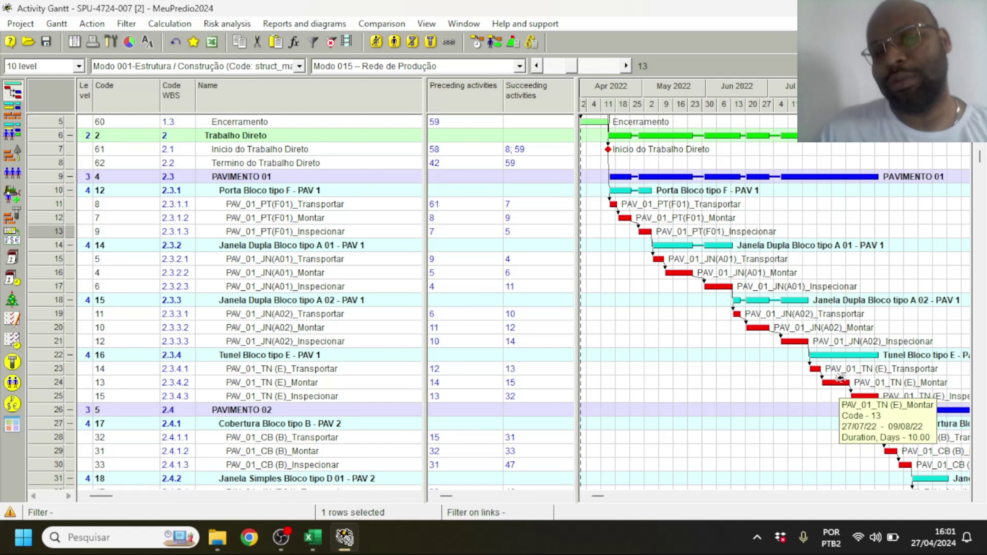
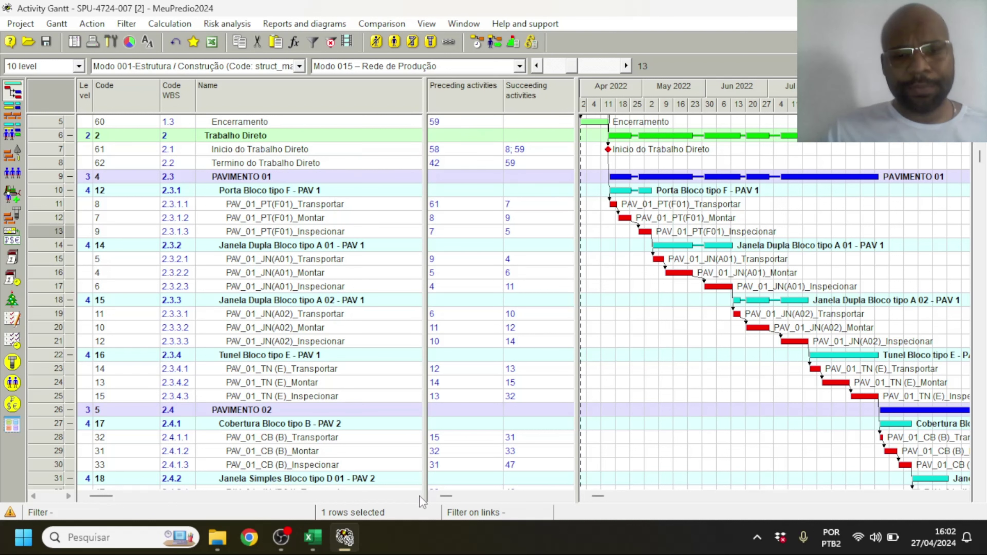
- Switch to the Requisitos - 2023 workbook in Excel and set the status of Requisito 6 on sheet A2 to 1
left_click(313, 537)
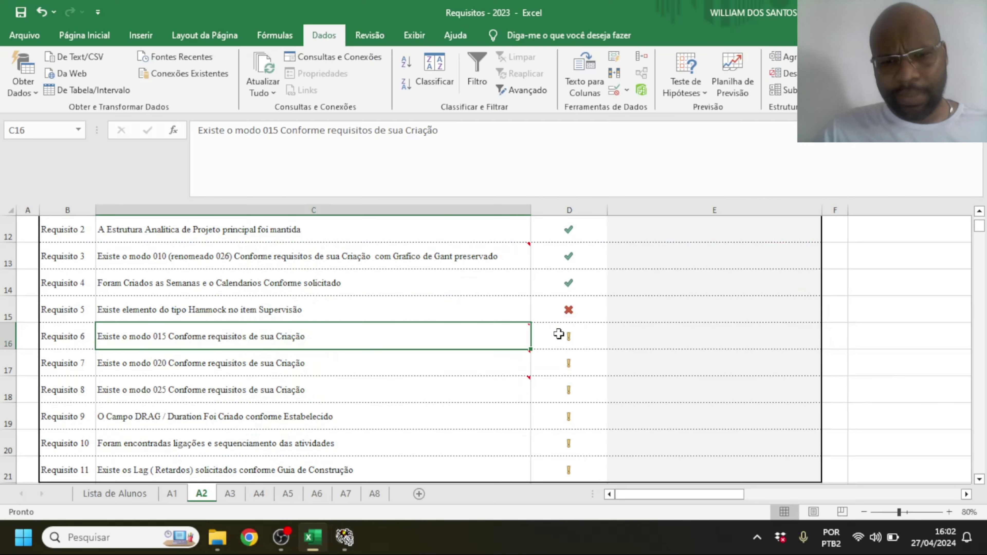
left_click(558, 333)
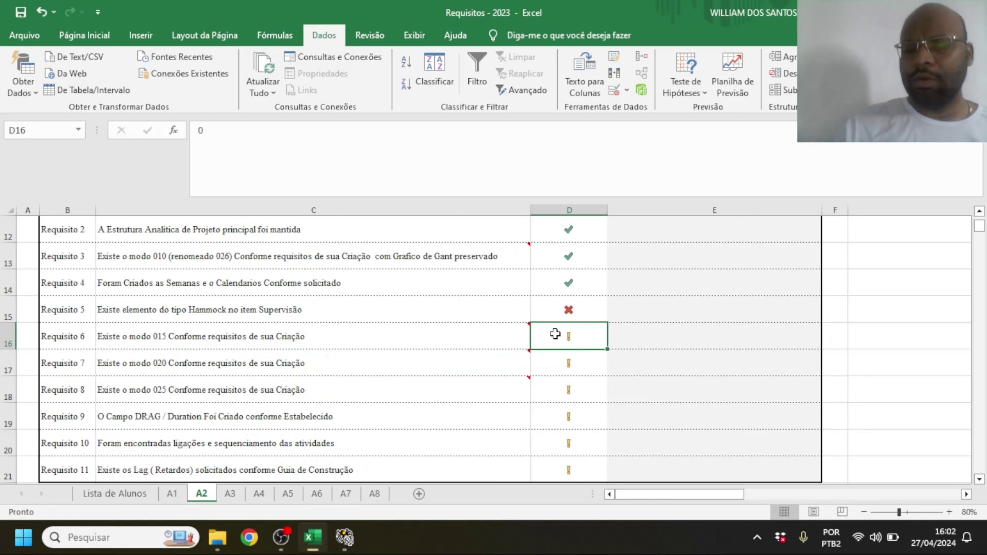
type("1")
key("Return")
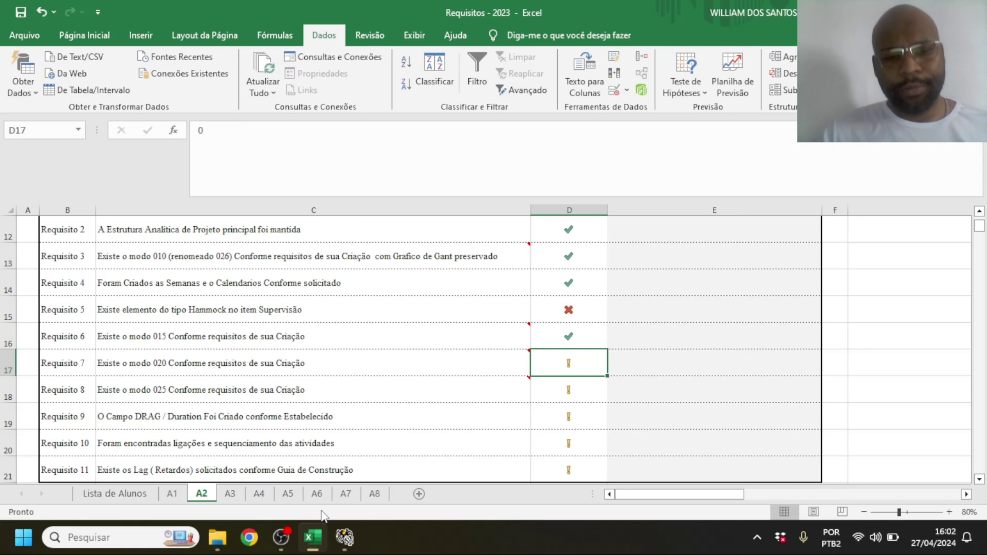
- Switch to Spider Project, load Modo 020 – lista de atividades e atributos restritivos and resize the panes to show all attribute columns
left_click(344, 549)
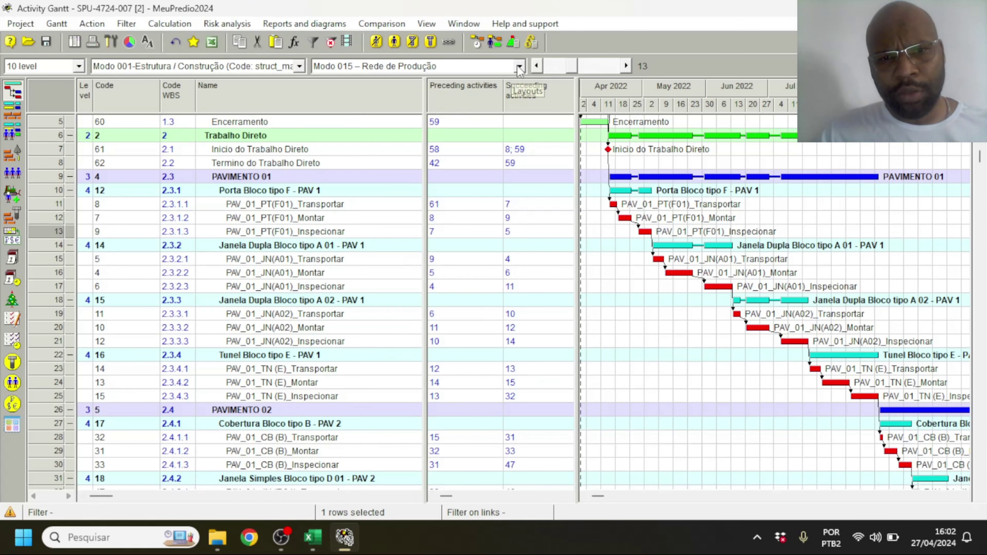
left_click(519, 67)
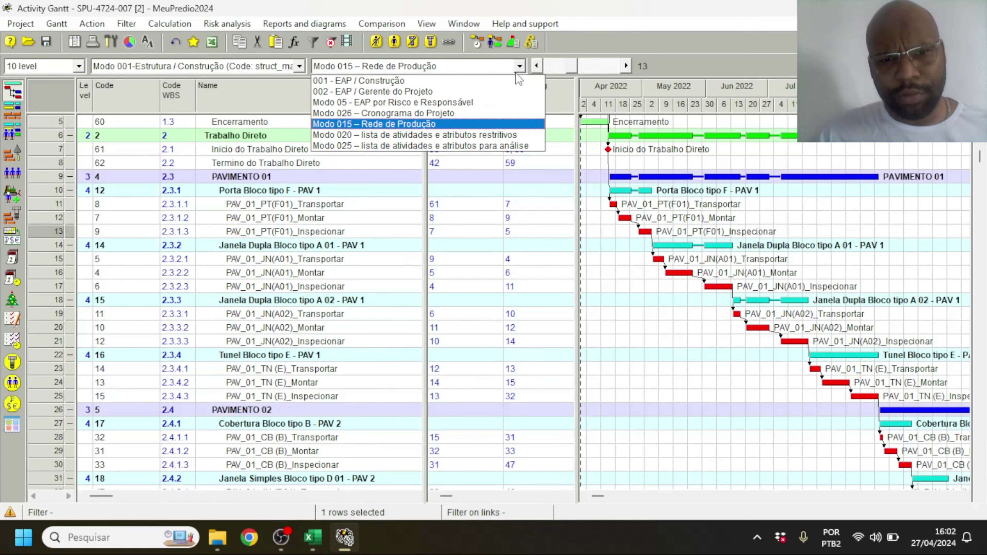
left_click(427, 135)
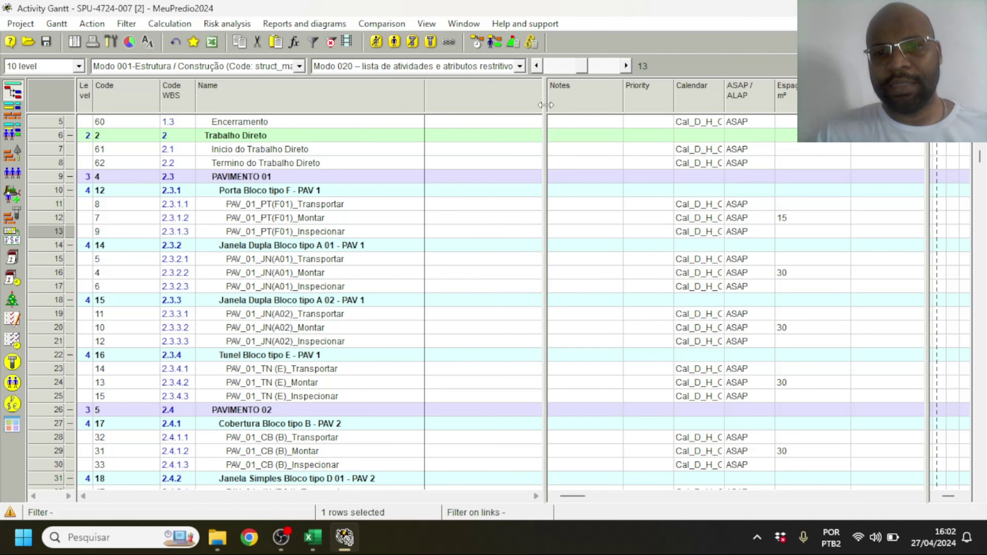
left_click_drag(544, 105, 420, 108)
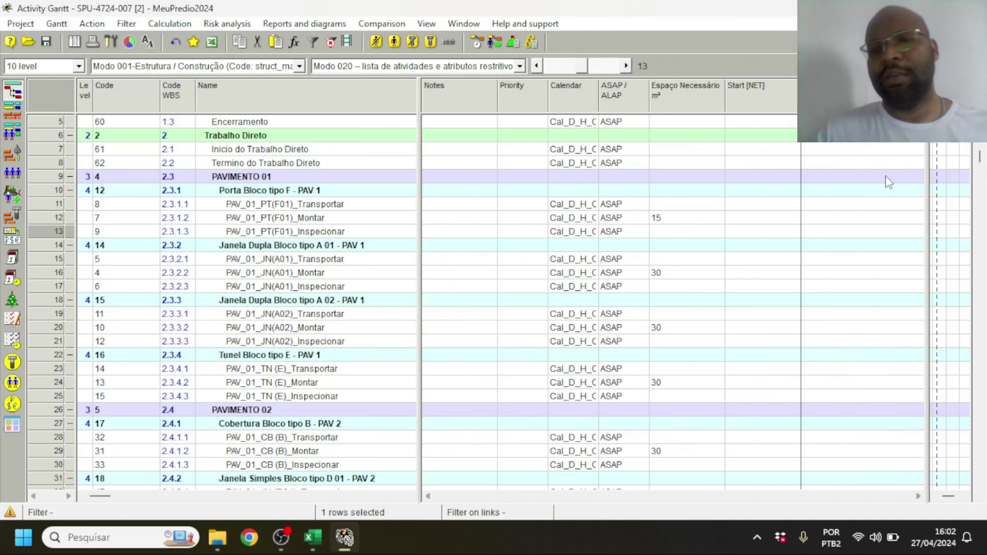
left_click_drag(929, 155, 967, 155)
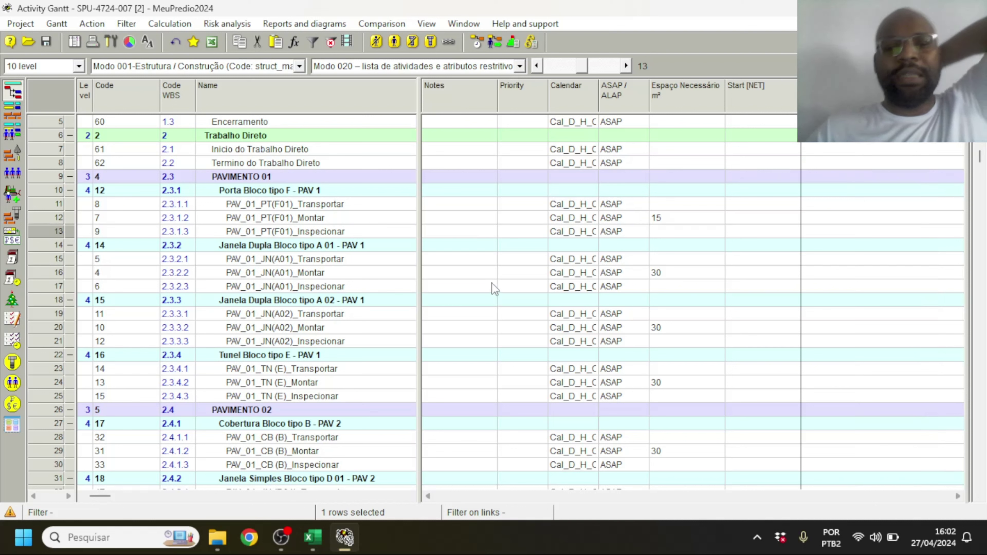
- Autofit all table columns and narrow the activity list pane to end at the Name column
right_click(128, 93)
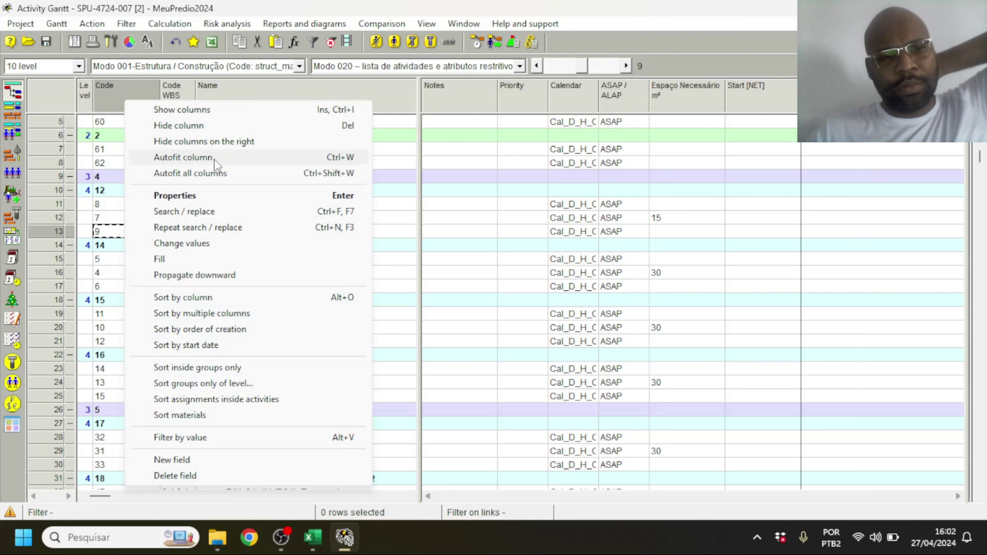
left_click(218, 174)
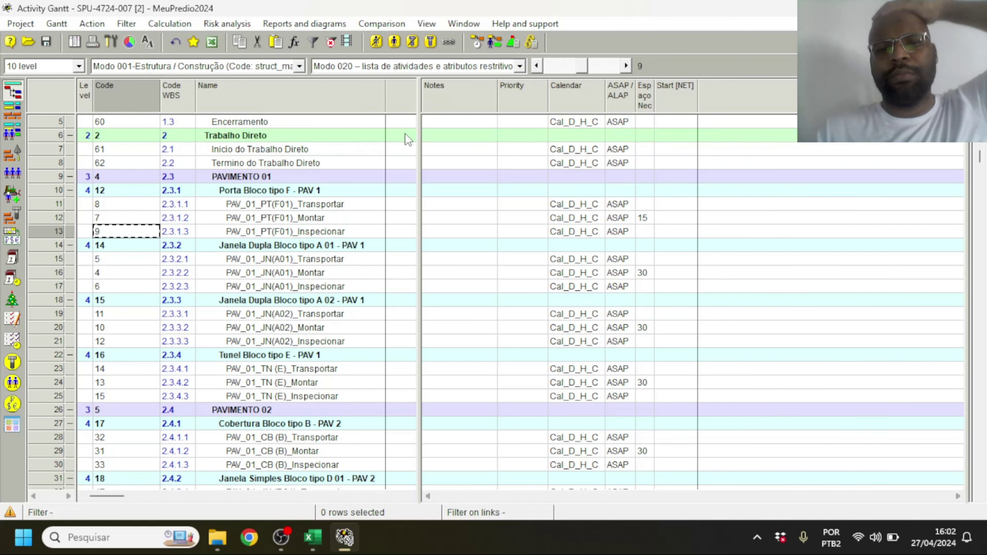
left_click_drag(419, 136, 385, 135)
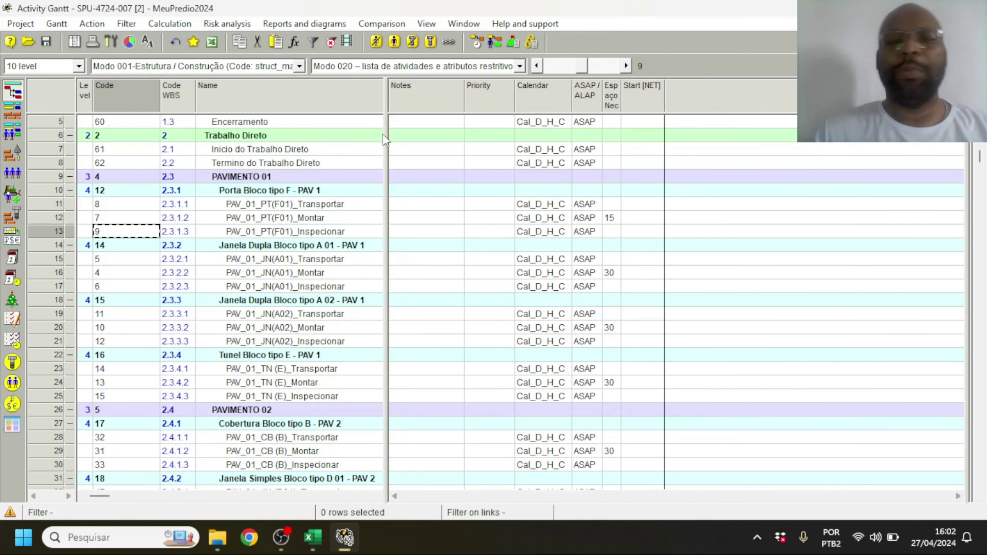
- Save the adjusted Modo 020 layout in the project as the current layout
left_click(55, 25)
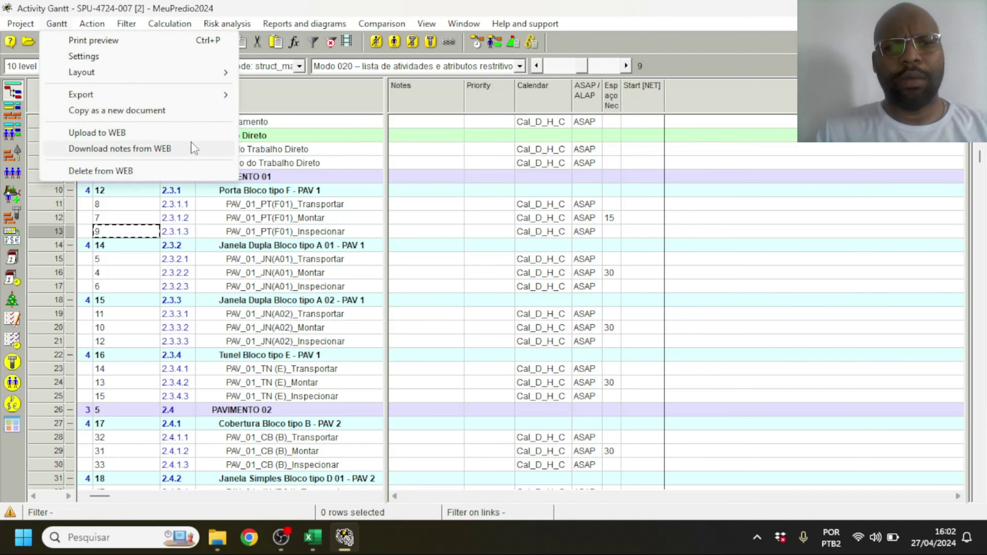
mouse_move(192, 74)
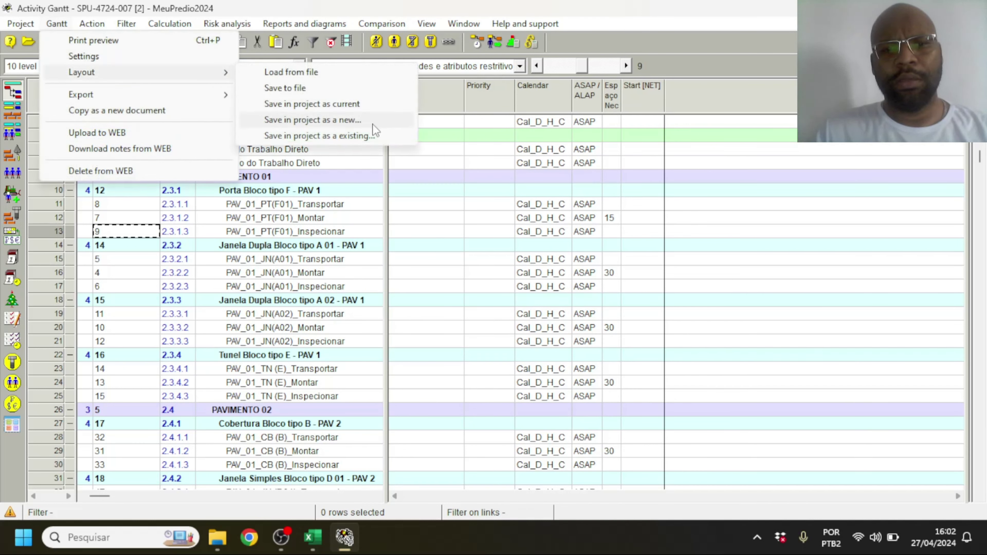
left_click(364, 109)
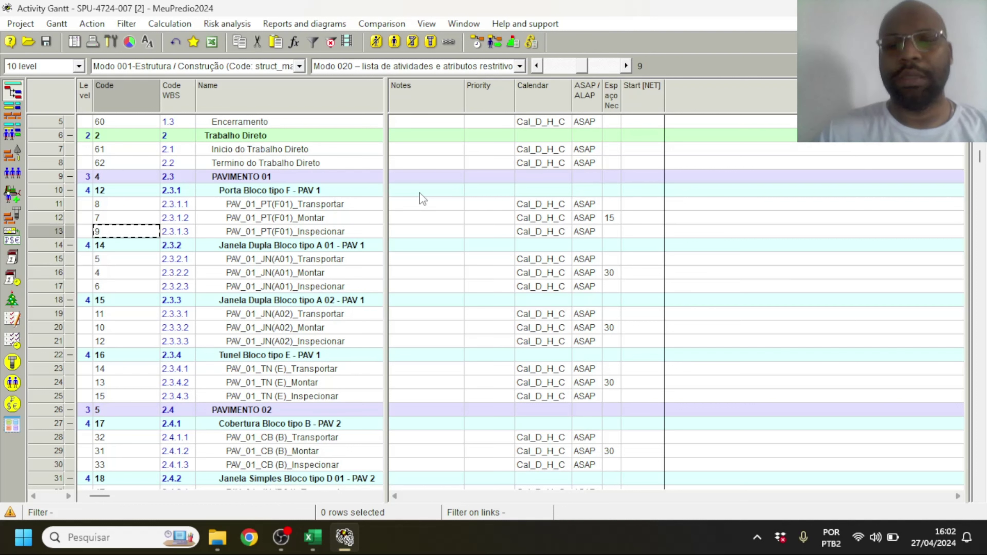
- Widen the ASAP / ALAP and Level columns, narrow the Code column, and shrink the activity list pane to fit
mouse_move(572, 99)
left_mouse_down()
mouse_move(599, 100)
mouse_move(589, 100)
left_mouse_up()
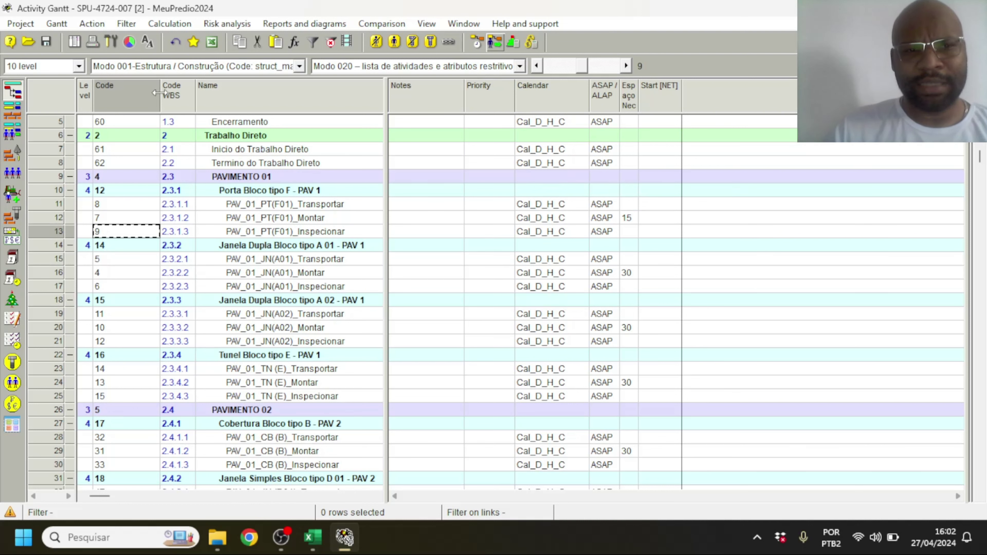
left_click_drag(159, 88, 121, 80)
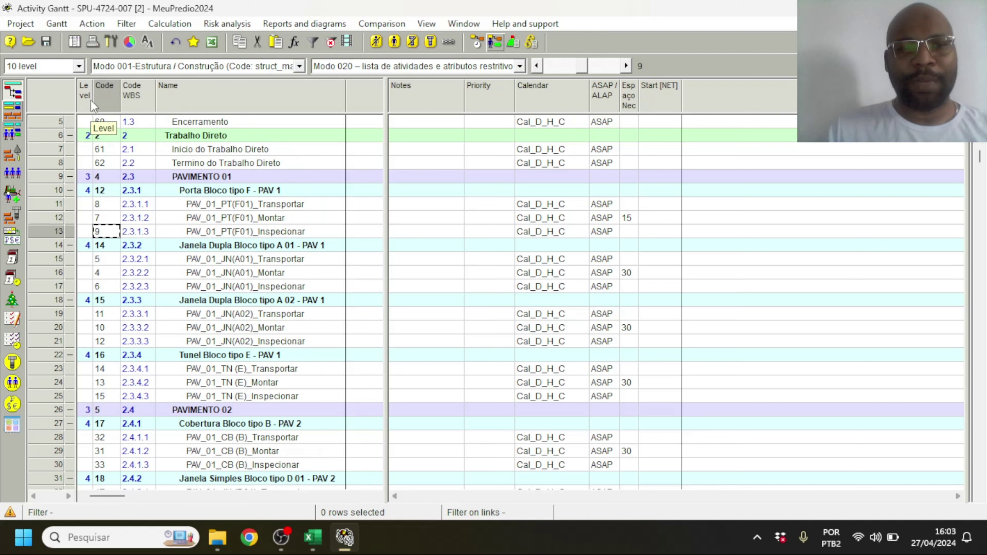
left_click_drag(93, 92, 105, 92)
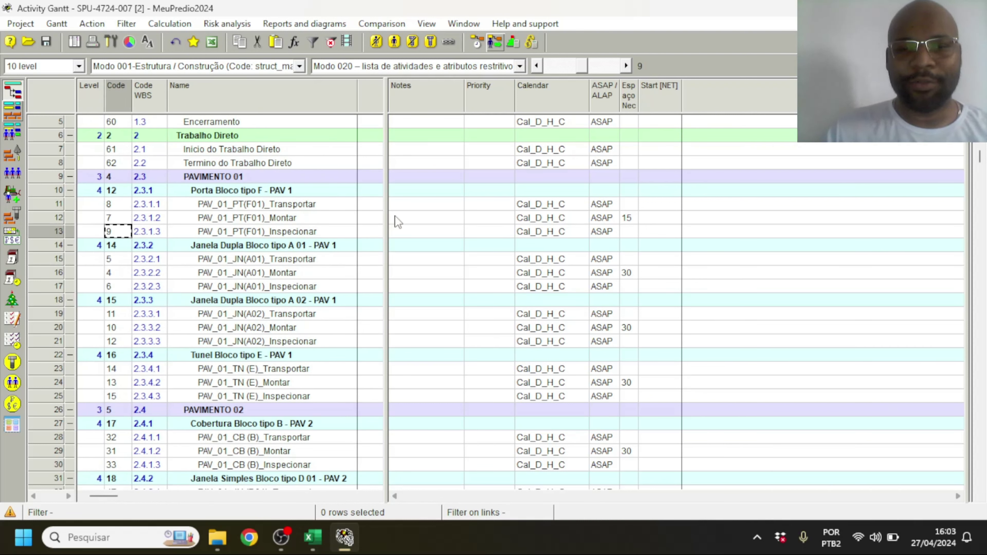
left_click_drag(388, 213, 358, 208)
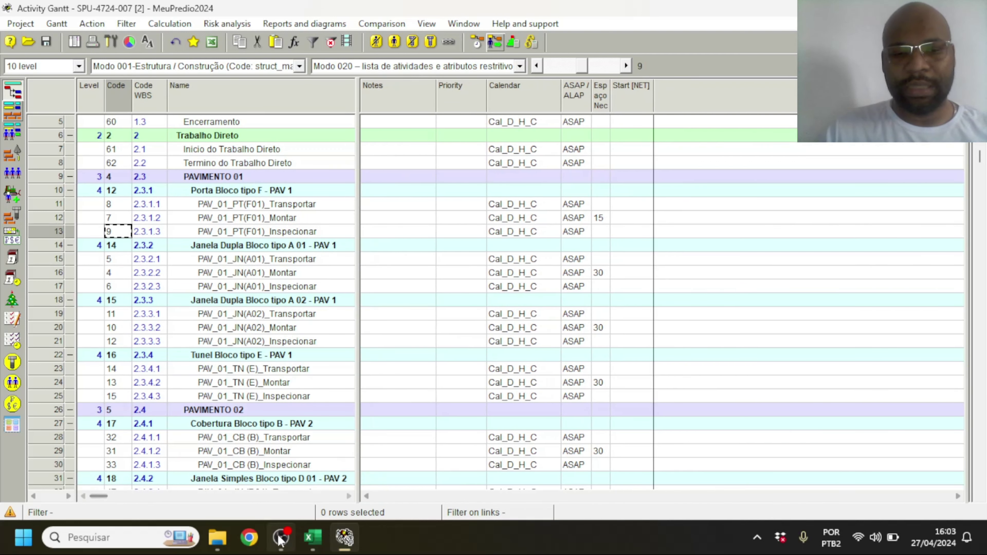
- Switch to Excel and set the status of Requisito 7 (Modo 020) to 1 on sheet A2
left_click(313, 537)
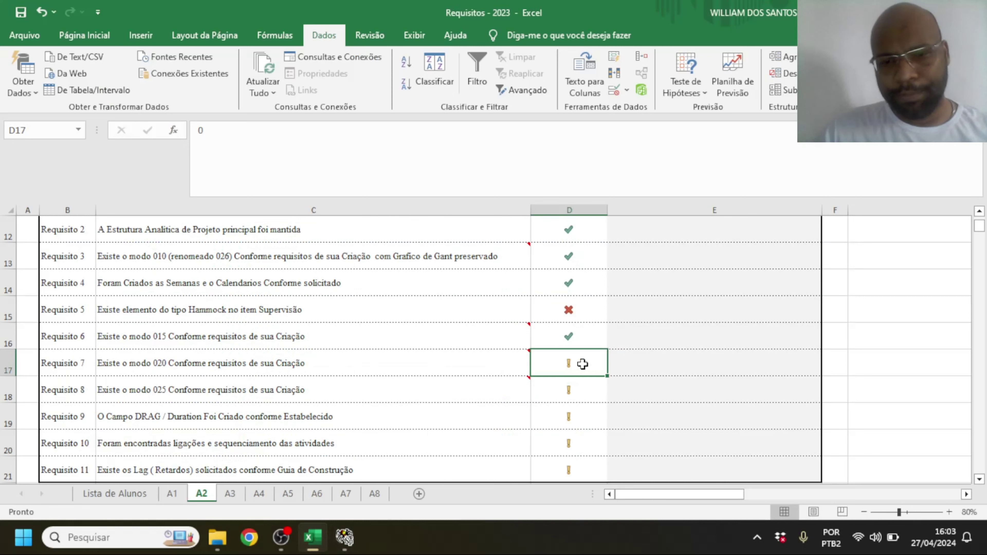
type("1")
key("Return")
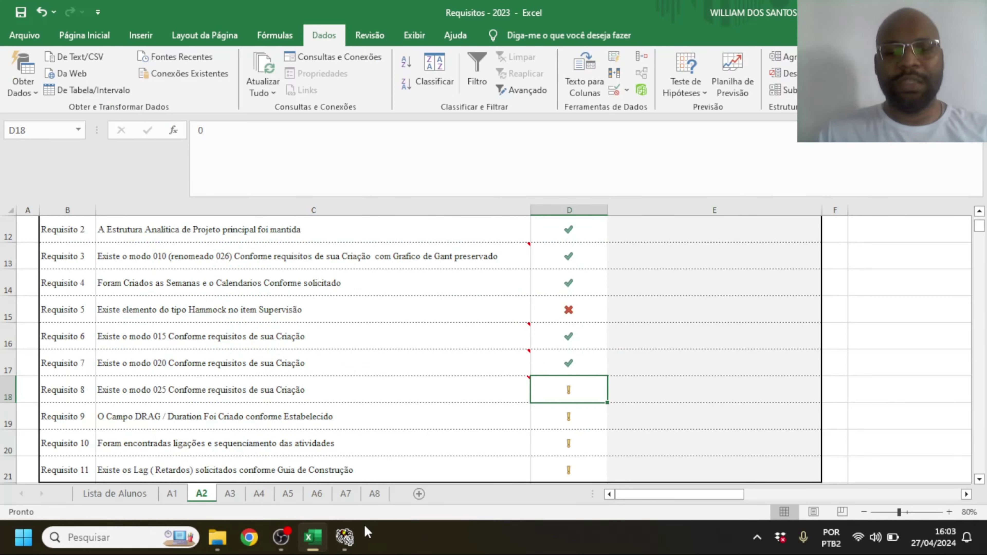
- Switch to Spider Project and load the Modo 025 – lista de atividades e atributos layout in the Activity Gantt
left_click(345, 537)
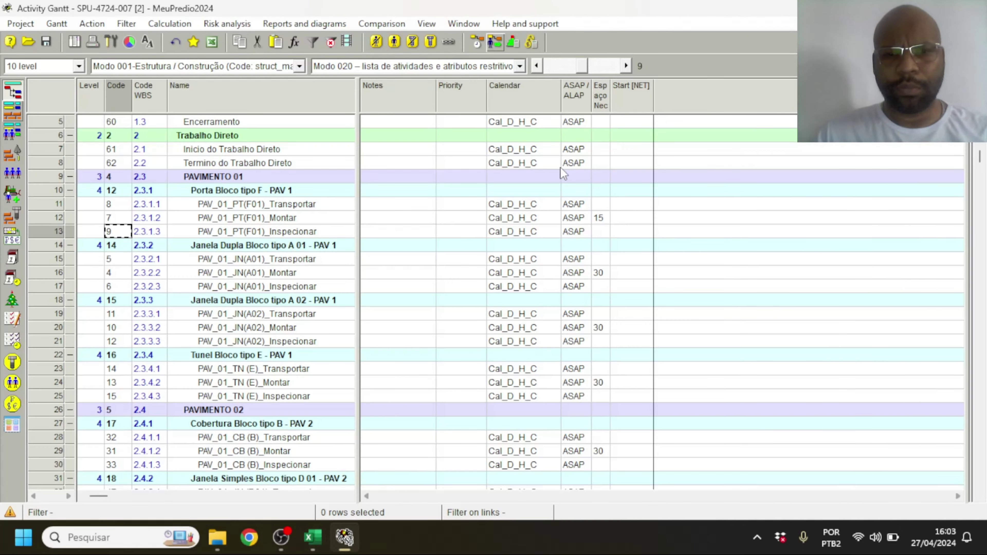
left_click(521, 67)
left_click(347, 146)
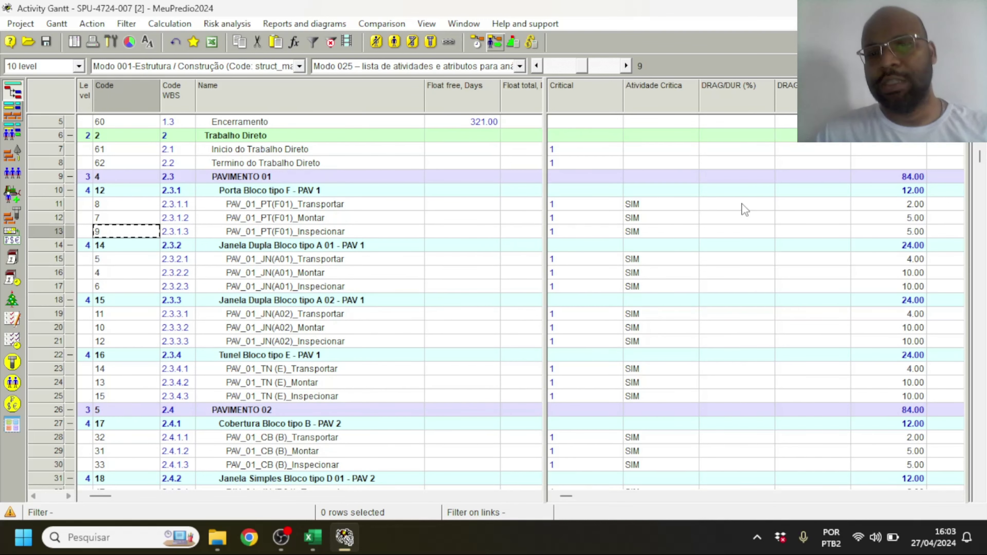
- Check the Modo 025 requirement in Excel, return to a maximized Activity Gantt in Spider Project and widen its attribute table pane
left_click(341, 536)
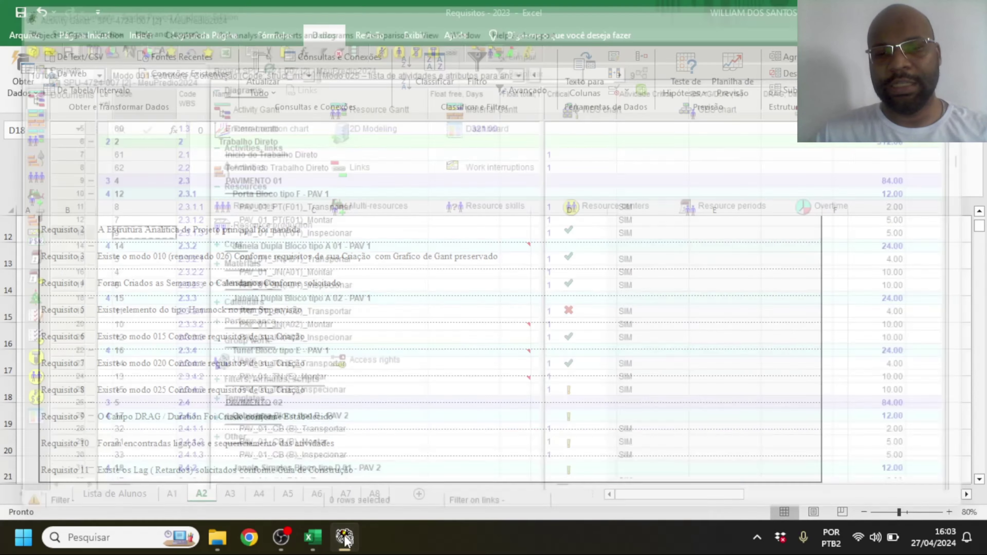
mouse_move(429, 394)
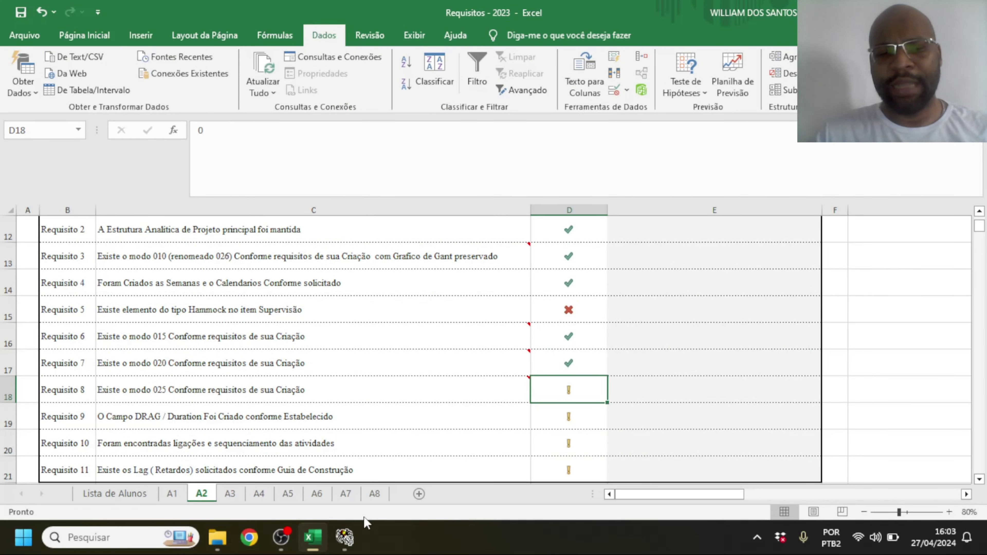
left_click(344, 537)
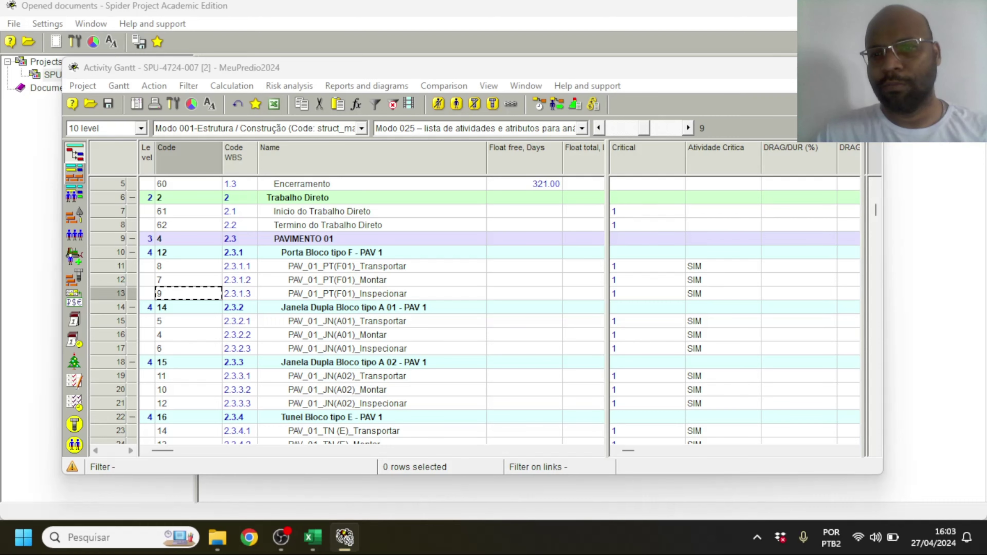
left_click(860, 68)
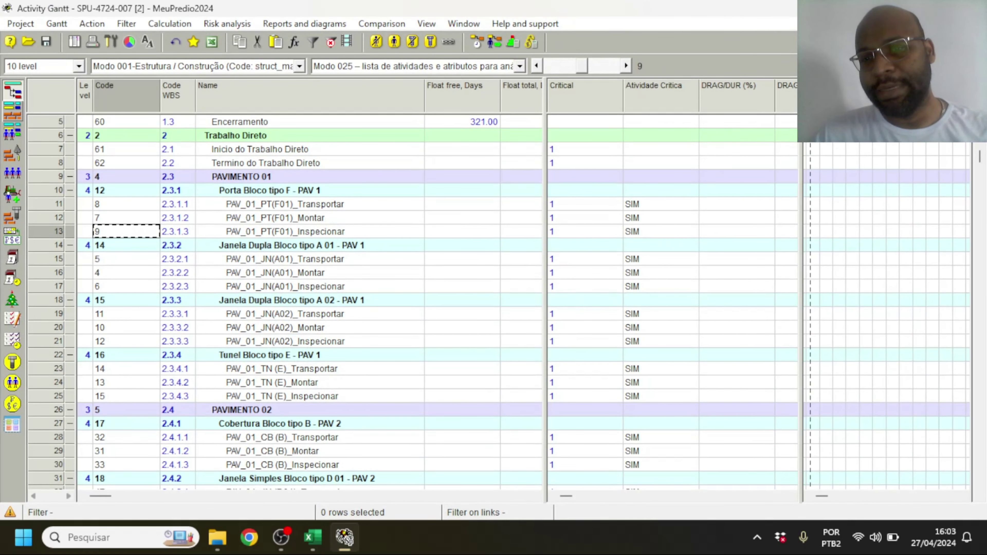
left_click_drag(794, 127, 967, 128)
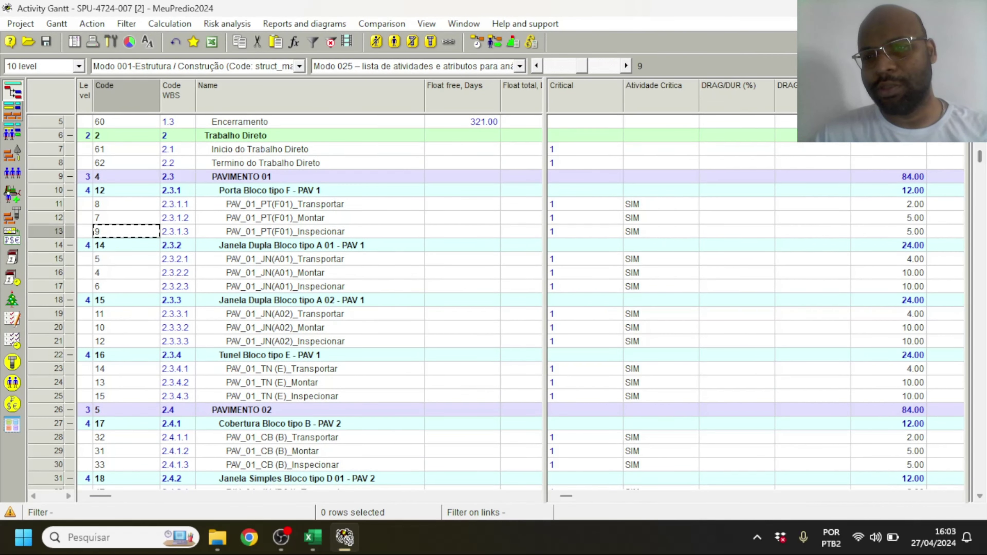
- Inspect the data and formula settings of the DRAG/DUR (%) user field and the project's saved formulas
double_click(739, 93)
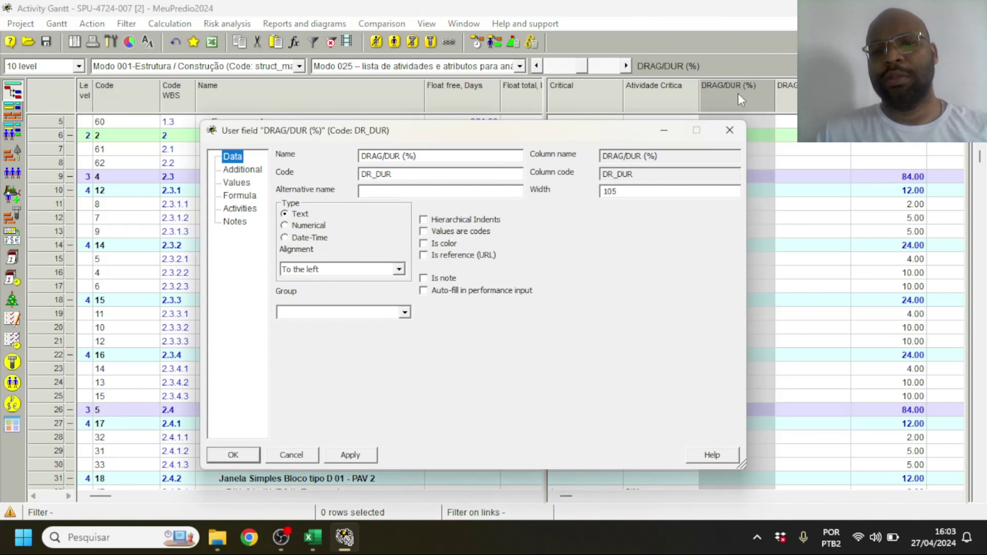
left_click(251, 195)
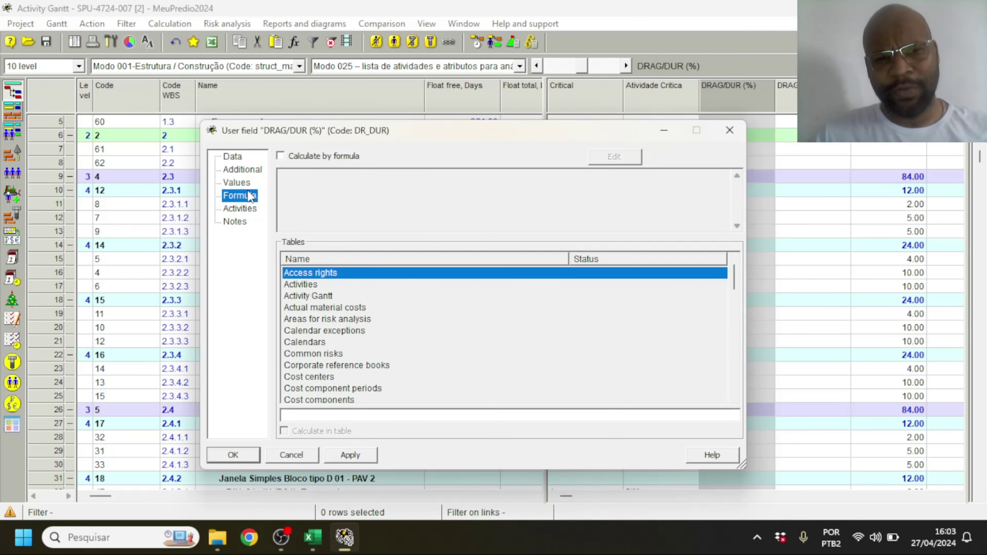
left_click(235, 156)
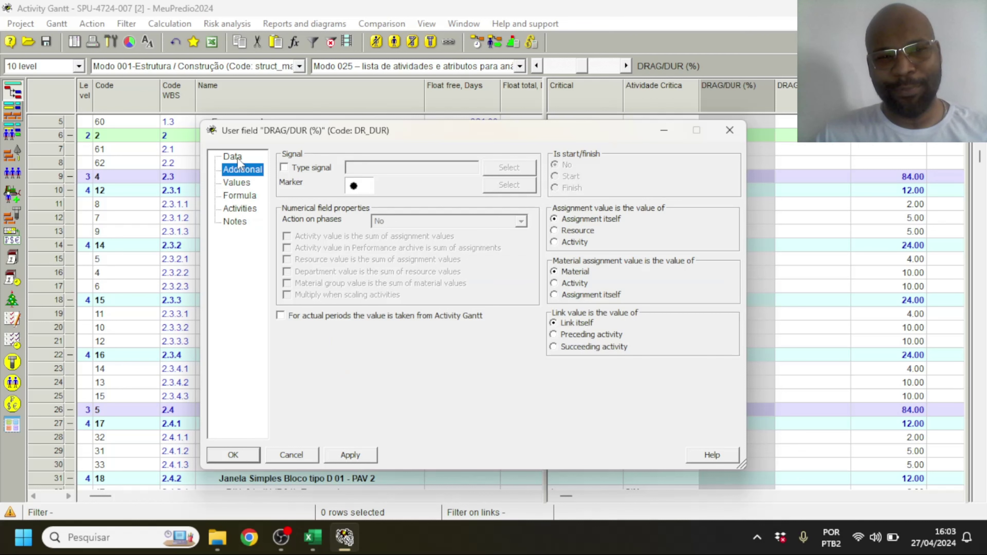
left_click(730, 130)
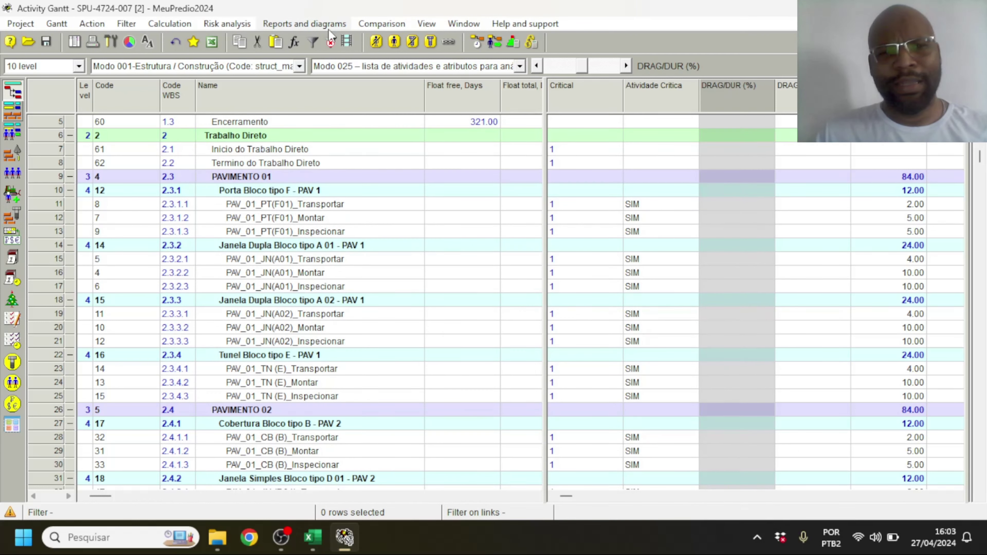
left_click(294, 41)
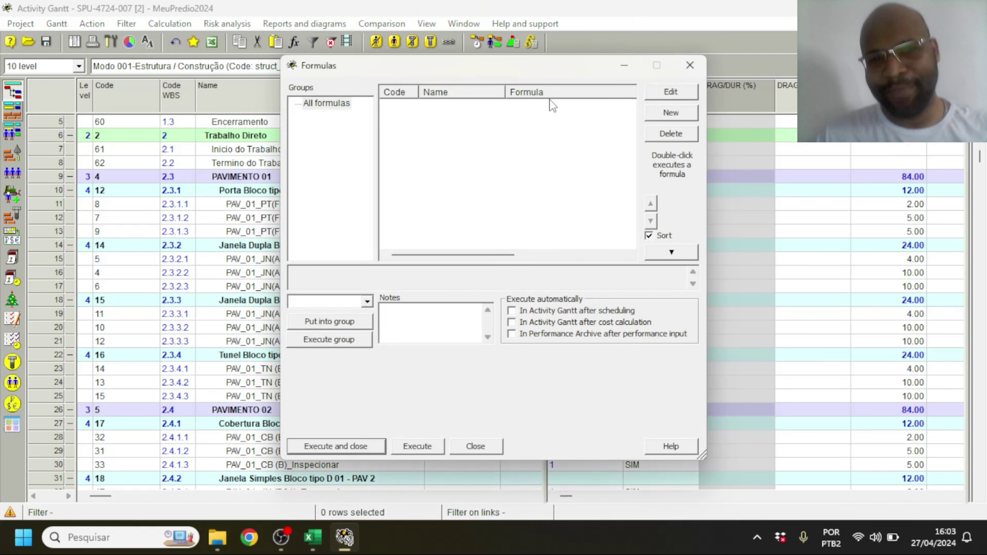
left_click(690, 65)
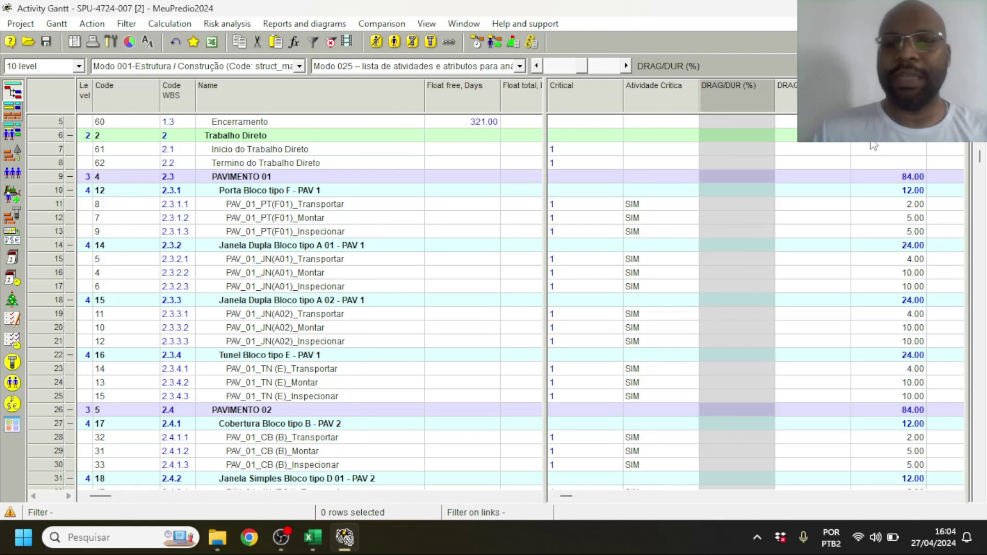
- Enable calculation by formula for the DRAG/DUR (%) user field and open its formula for the Activity Gantt table
double_click(738, 92)
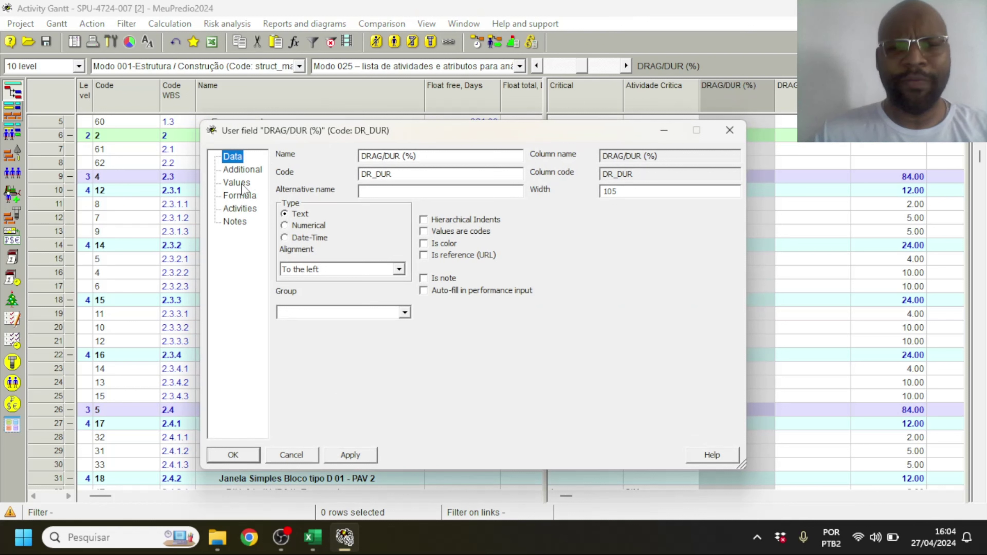
left_click(240, 195)
left_click(331, 155)
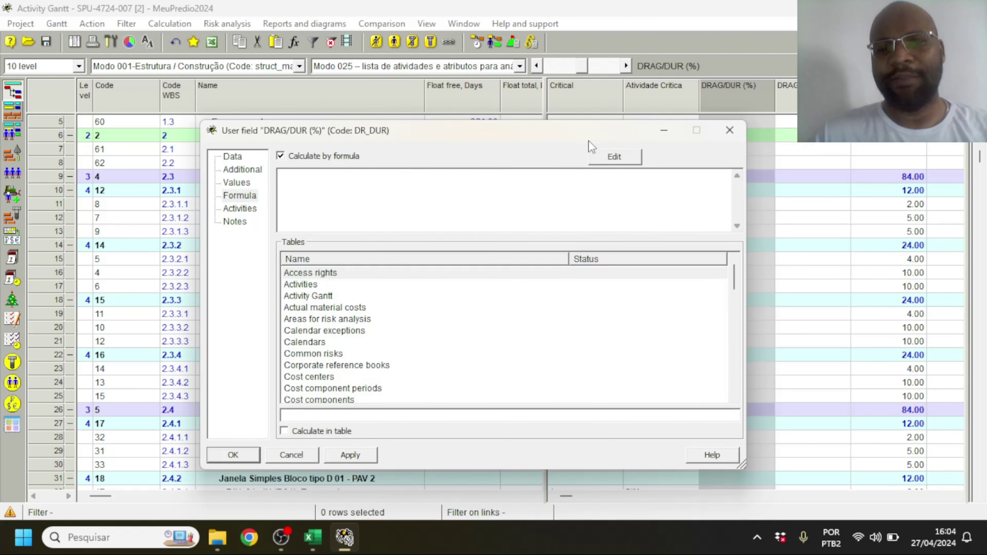
left_click(627, 160)
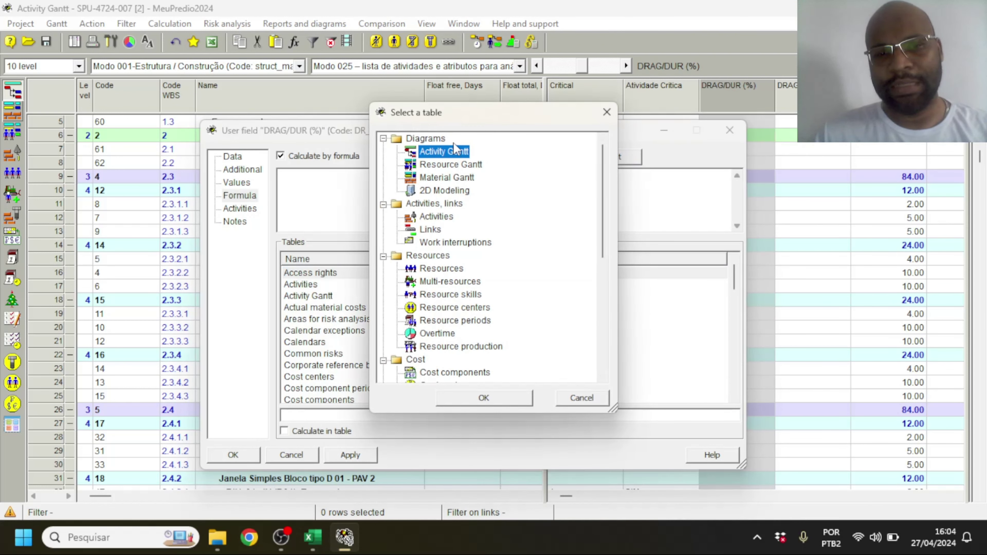
double_click(456, 153)
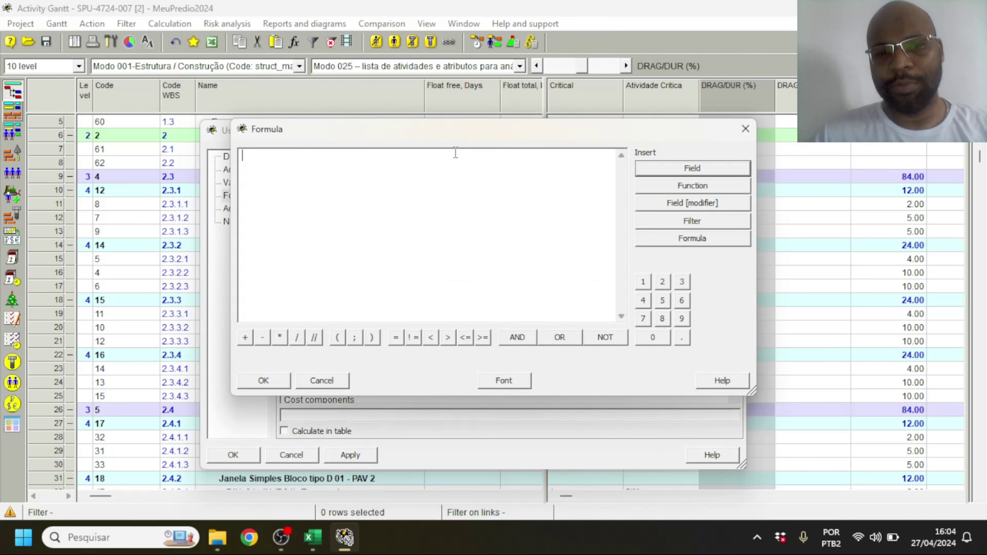
- Start the formula with the Duration, Days [Remaining] field followed by a division operator
left_click(684, 171)
scroll(445, 307, "down", 1)
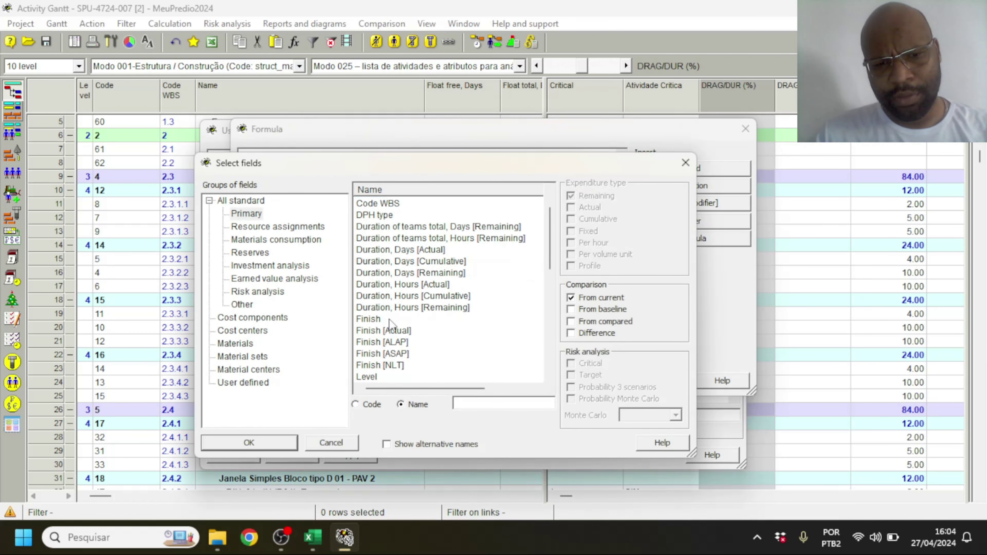
left_click(395, 299)
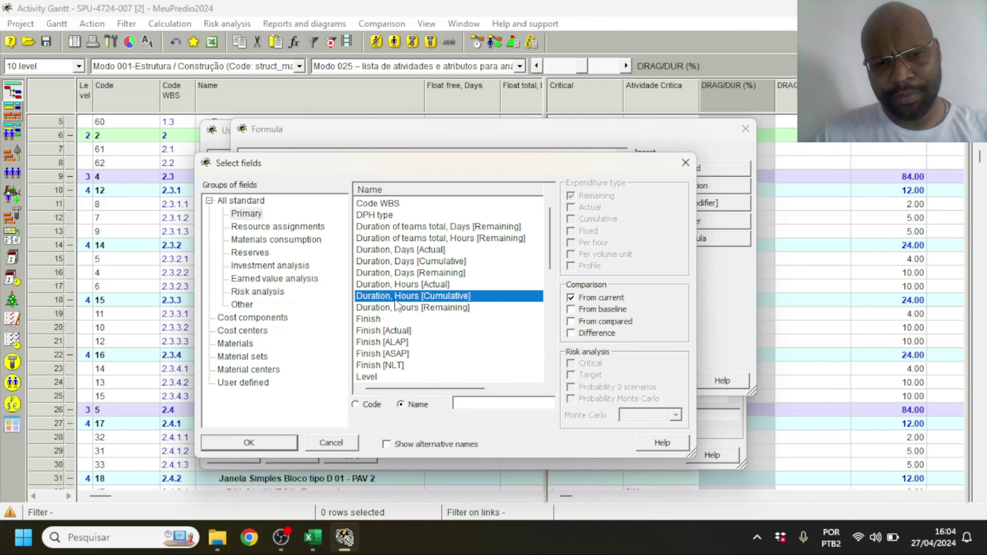
double_click(410, 274)
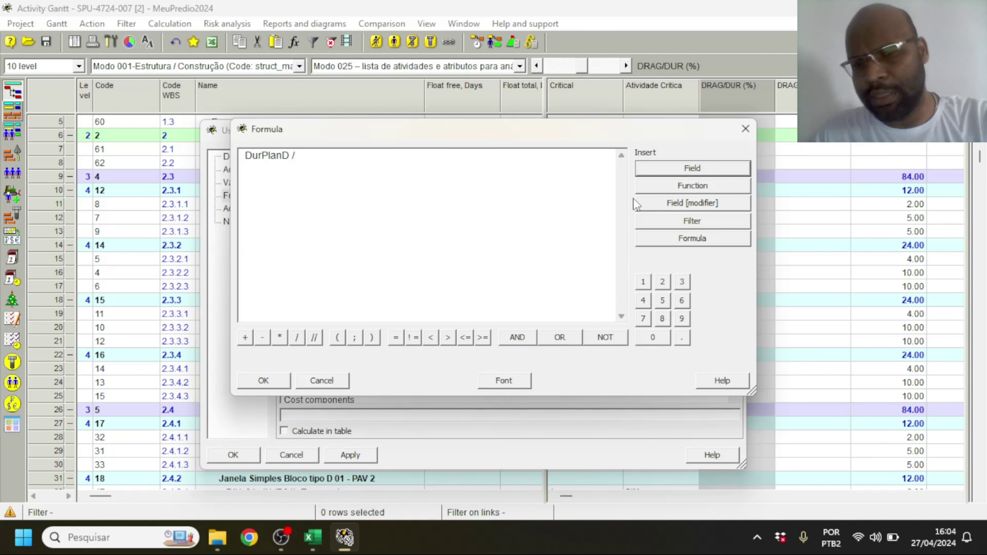
- Insert the standard field DRAG, Days as the divisor so the formula reads DurPlanD / f_DRAGD
left_click(693, 168)
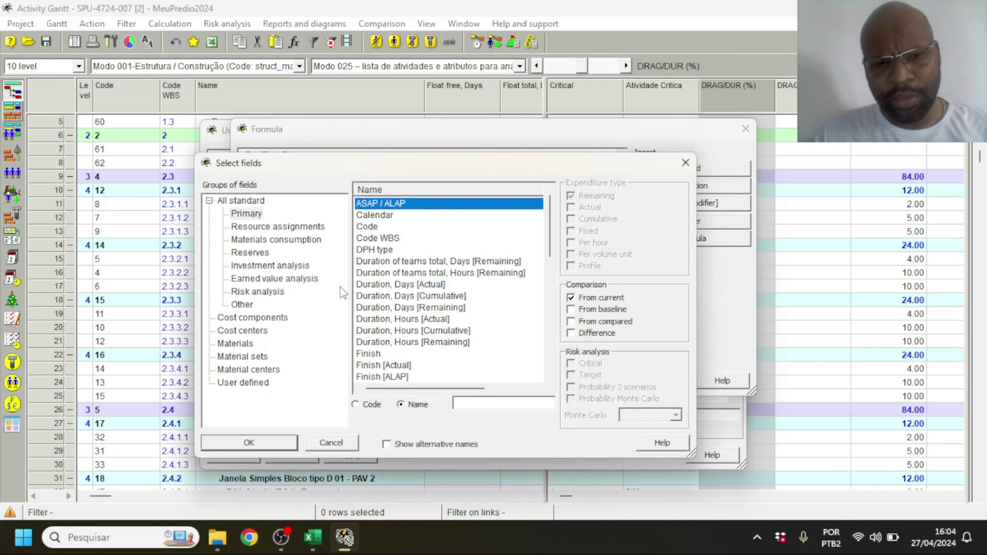
scroll(364, 325, "down", 3)
scroll(366, 329, "down", 6)
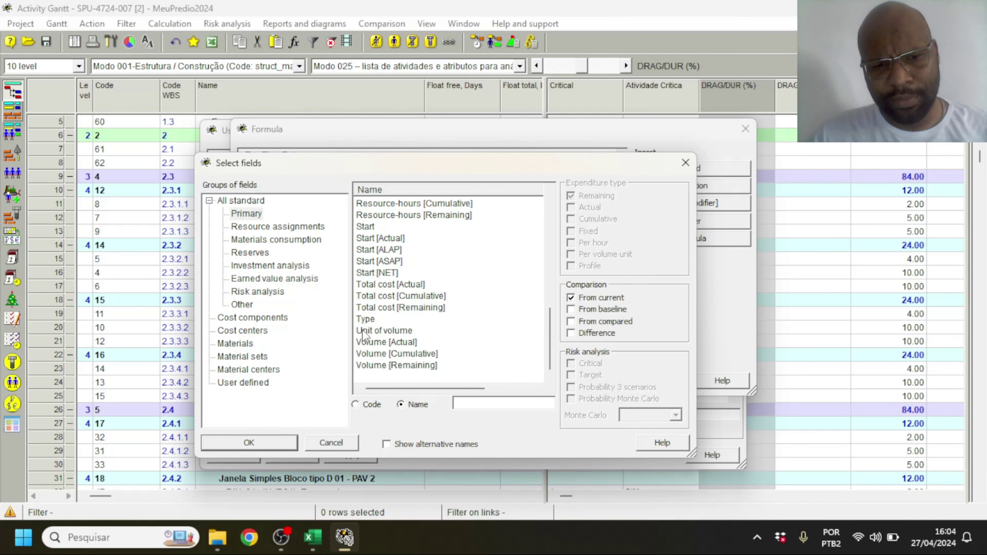
left_click(259, 199)
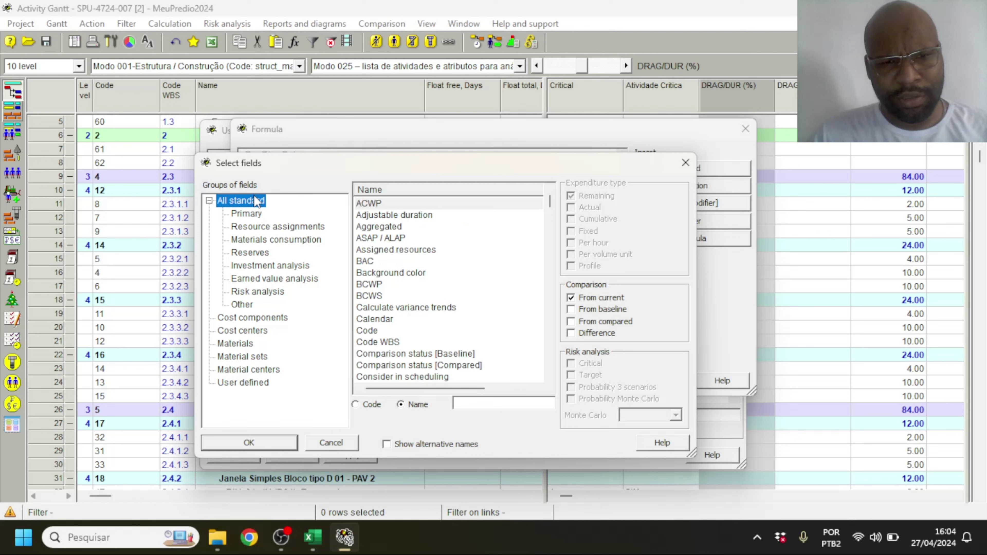
scroll(418, 302, "down", 5)
scroll(416, 302, "down", 15)
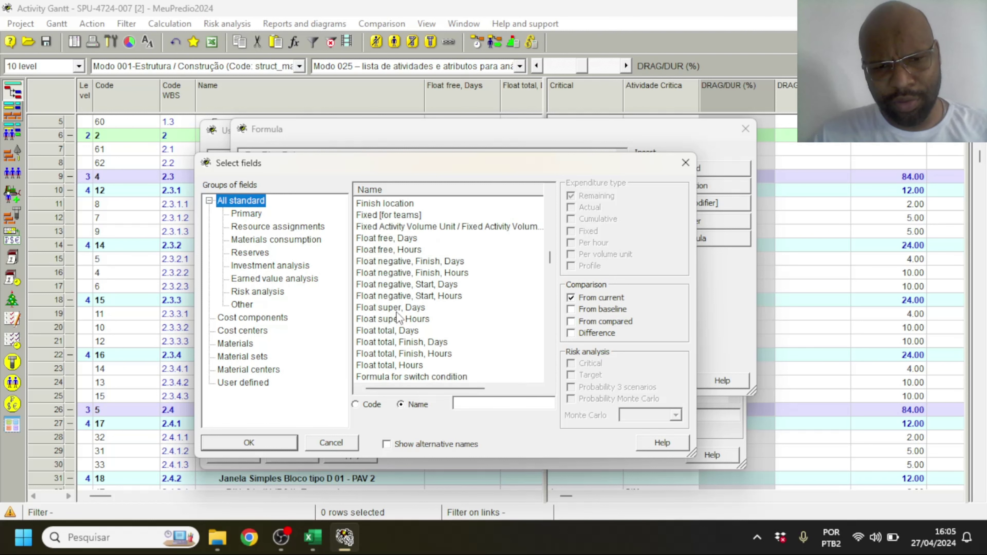
scroll(397, 313, "up", 8)
scroll(396, 299, "up", 12)
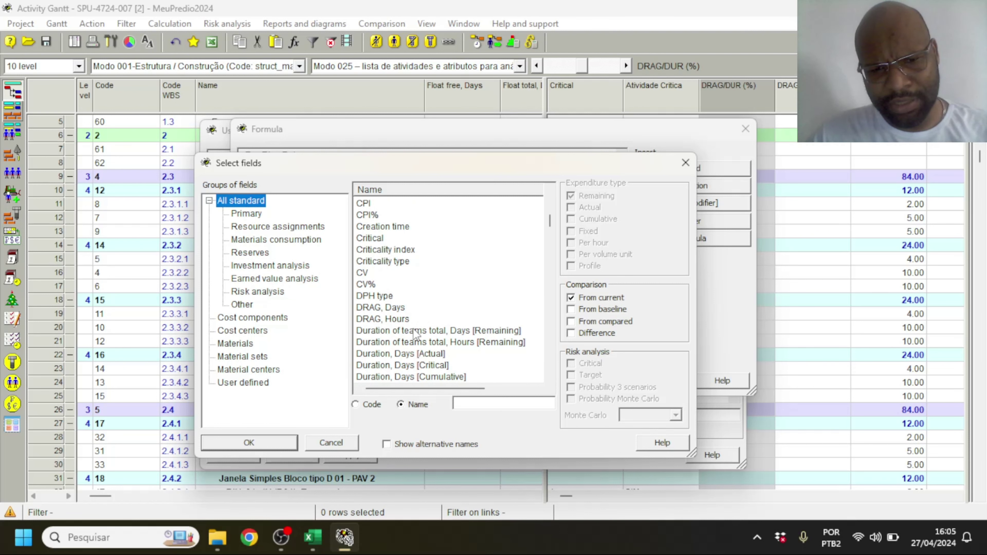
left_click(397, 308)
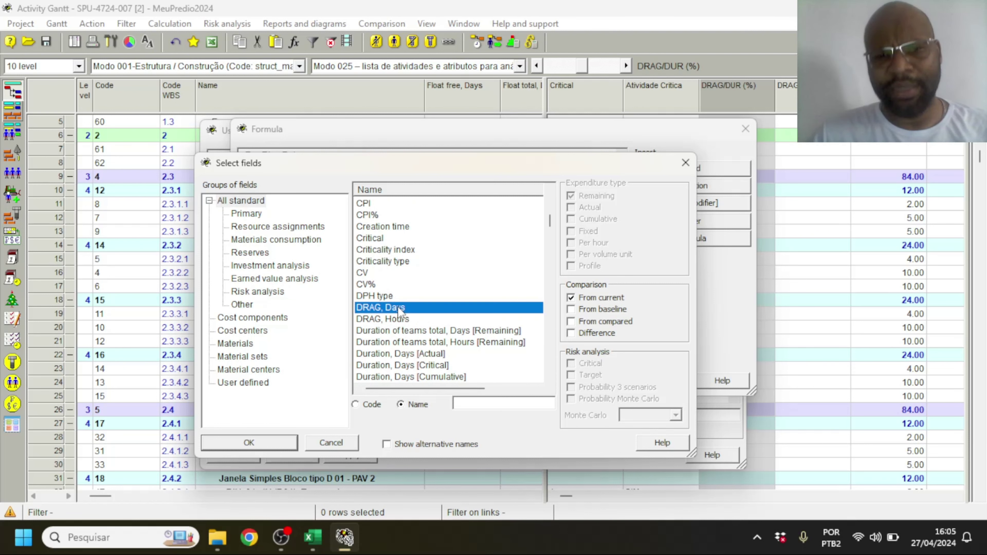
double_click(398, 307)
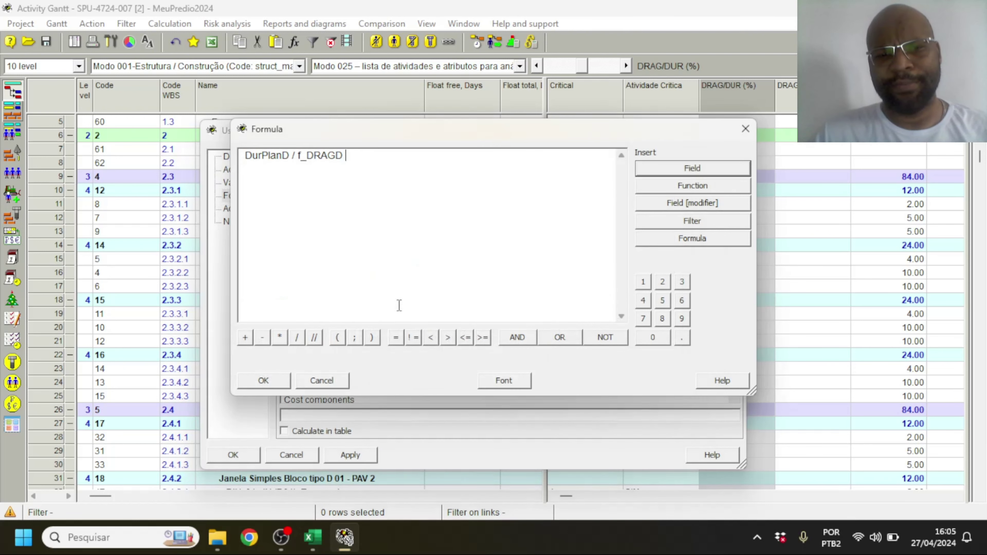
- Accept the formula and the field's Activity Gantt calculation settings, and run the cost and material calculation with its existing options
left_click(265, 379)
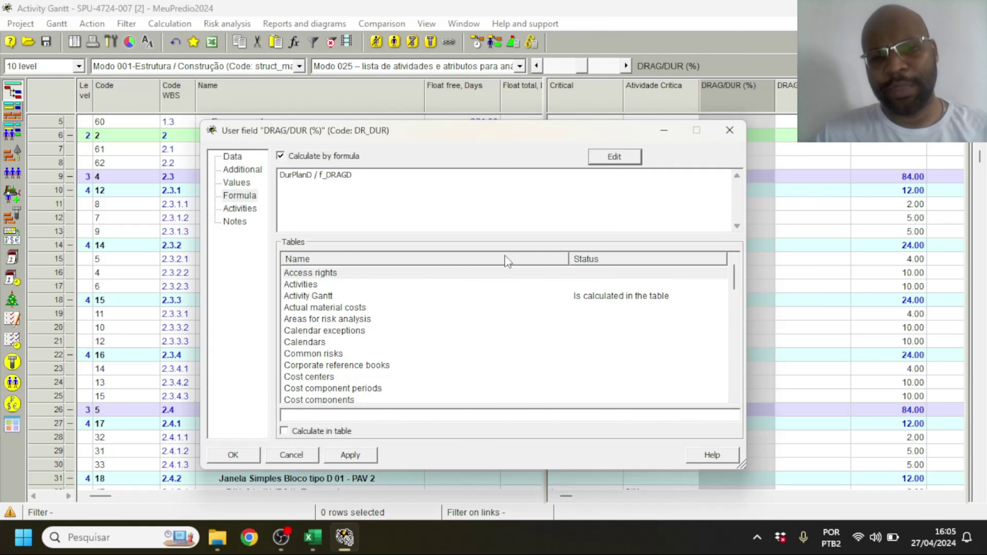
left_click(320, 296)
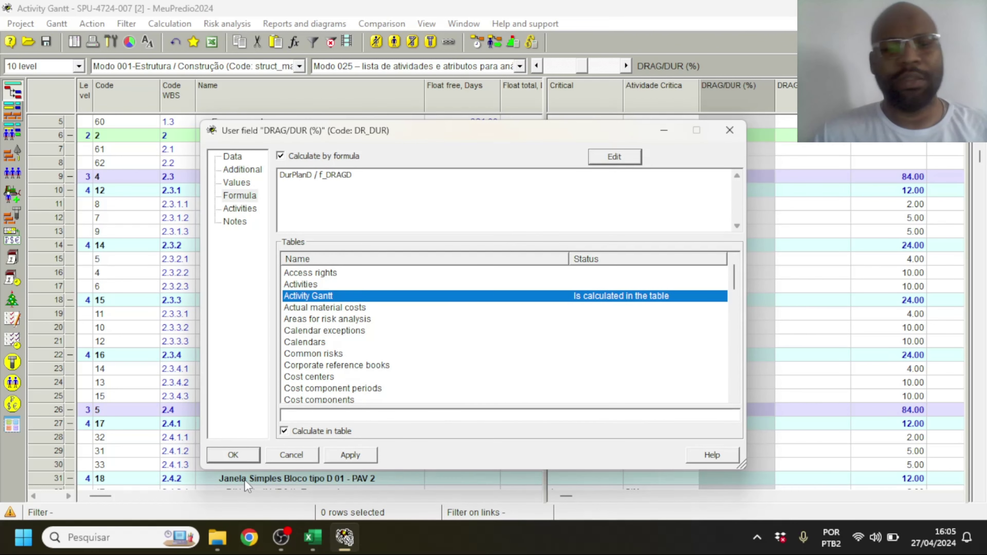
left_click(249, 454)
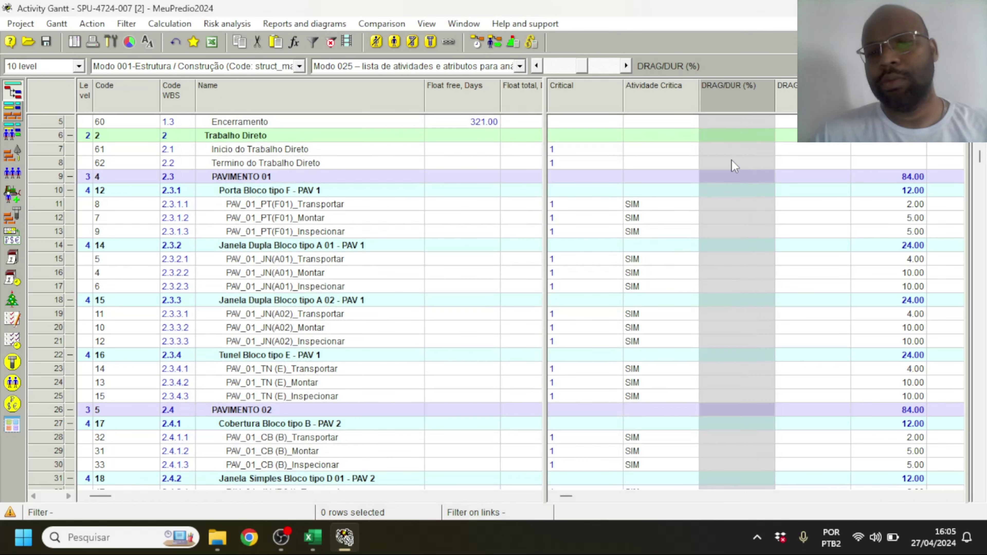
left_click(531, 42)
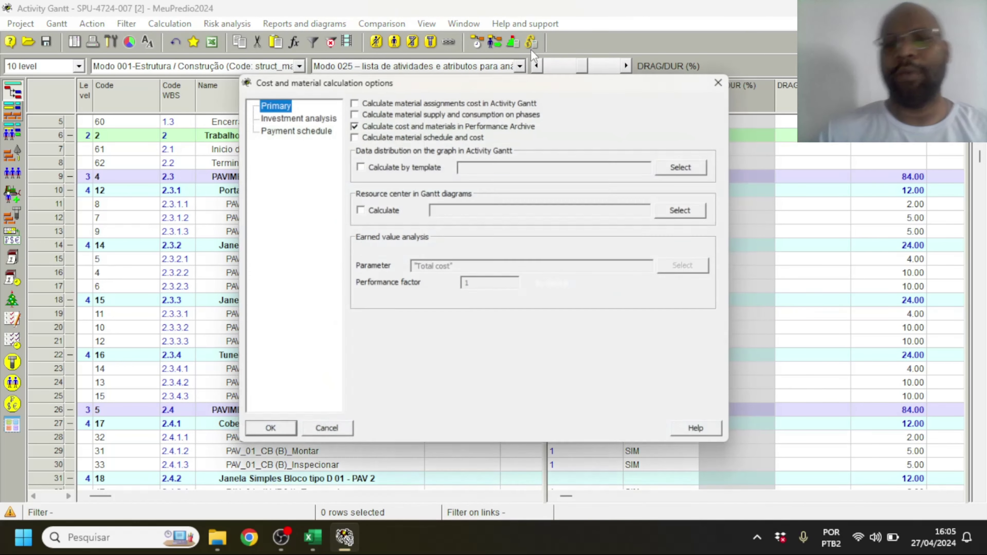
key("Return")
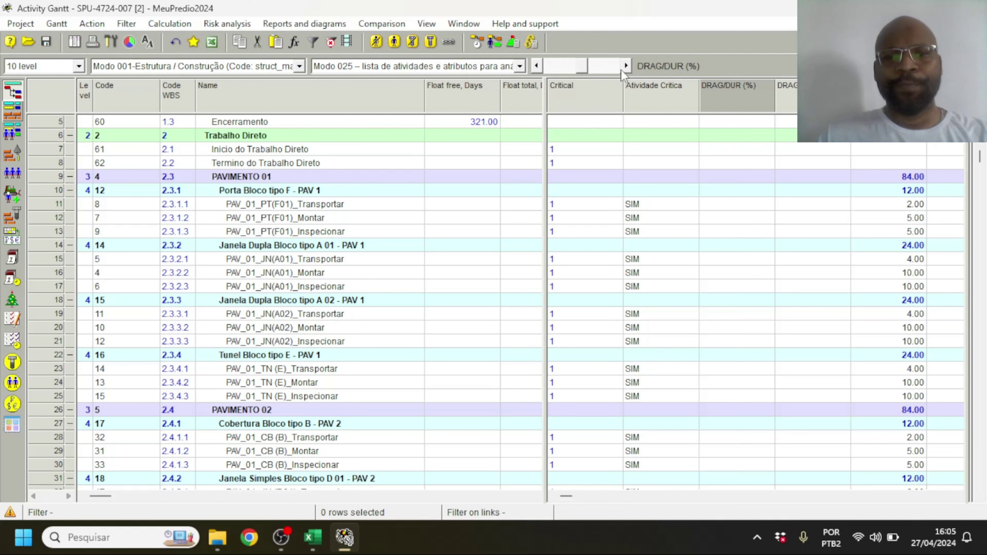
- Examine the DRAG/DUR (%) user field's general data, additional settings and formula, then close its properties
left_click(720, 92)
double_click(719, 90)
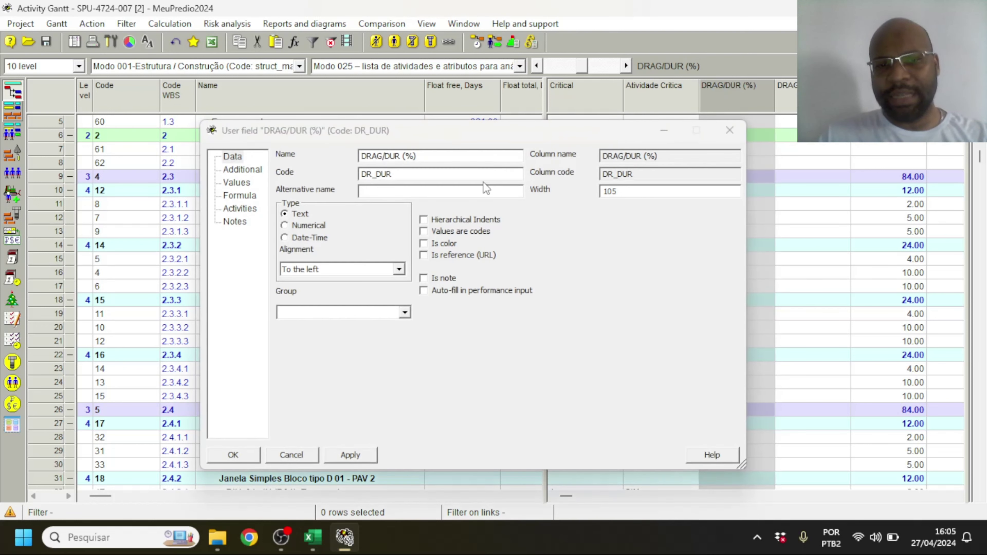
left_click(252, 174)
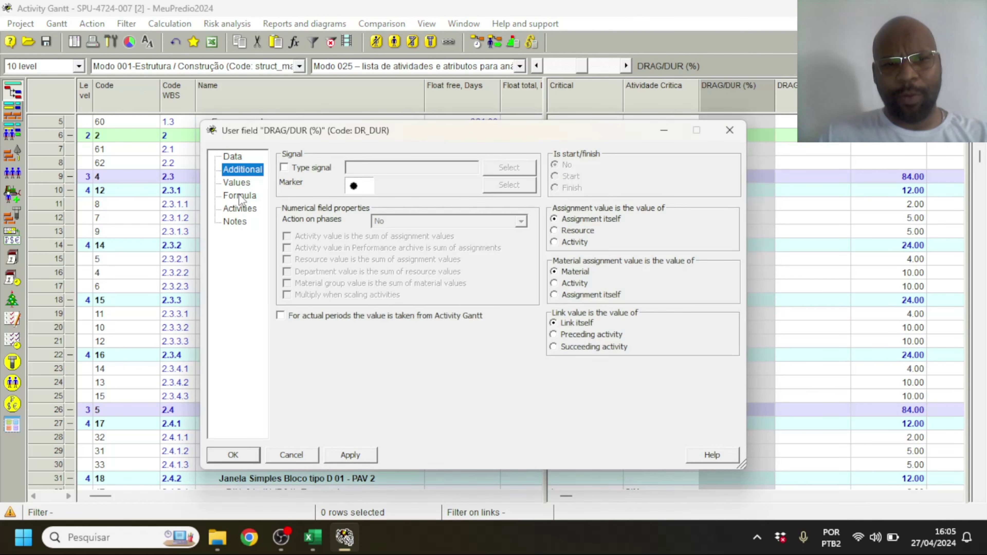
left_click(240, 196)
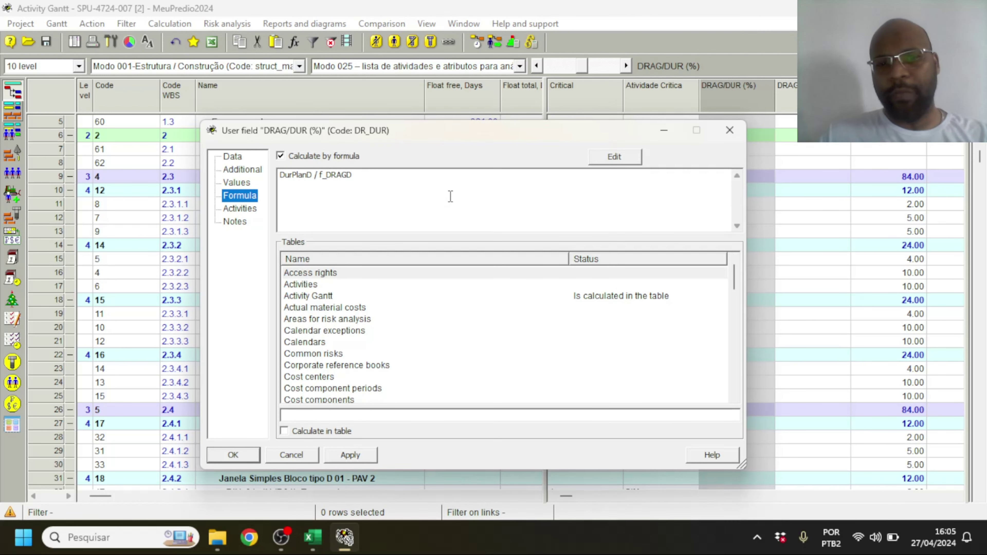
left_click(729, 129)
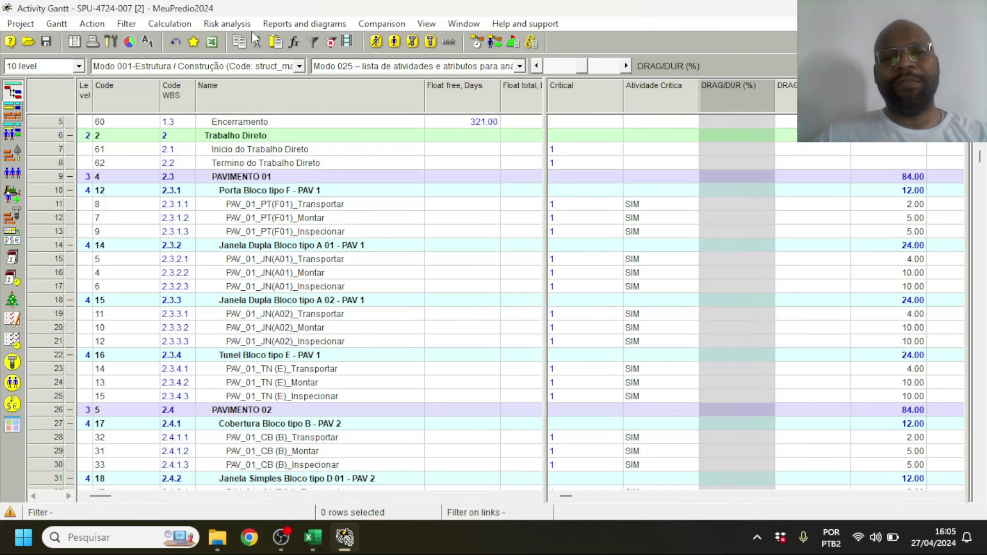
- Create a separate project formula that assigns the Duration, Days [Remaining] field to the DRAG/DUR (%) user field, starting DR_DUR = DurPlanD
left_click(301, 47)
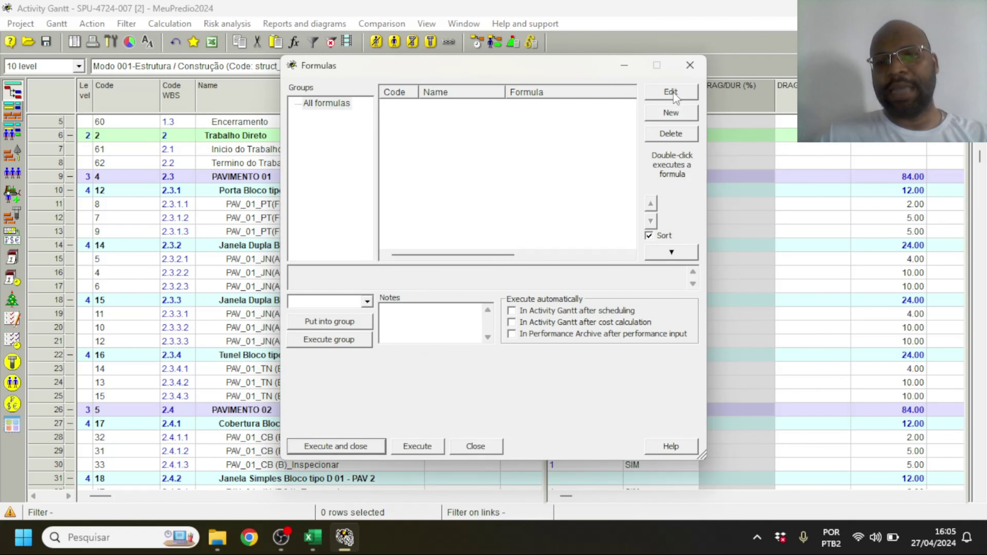
left_click(665, 113)
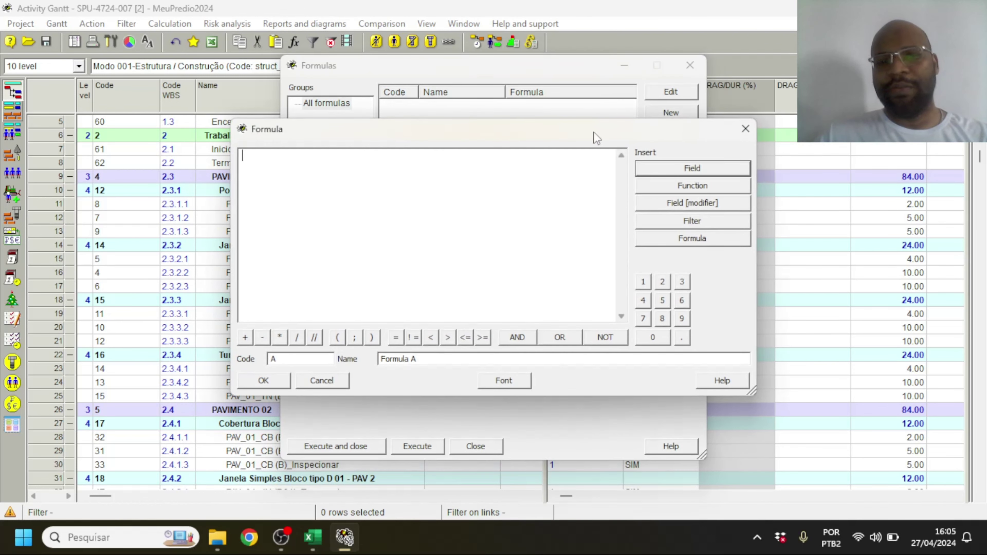
left_click(678, 169)
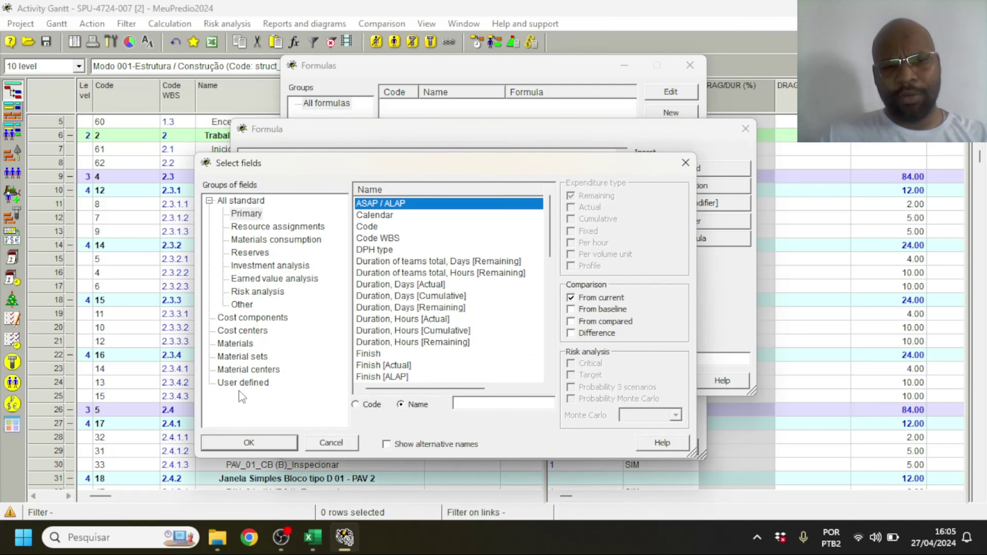
left_click(256, 385)
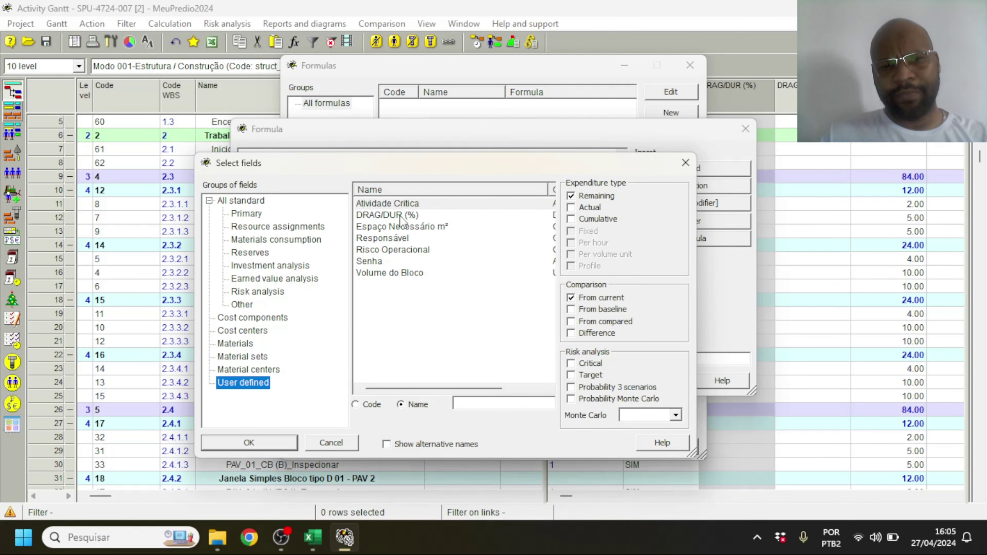
double_click(389, 215)
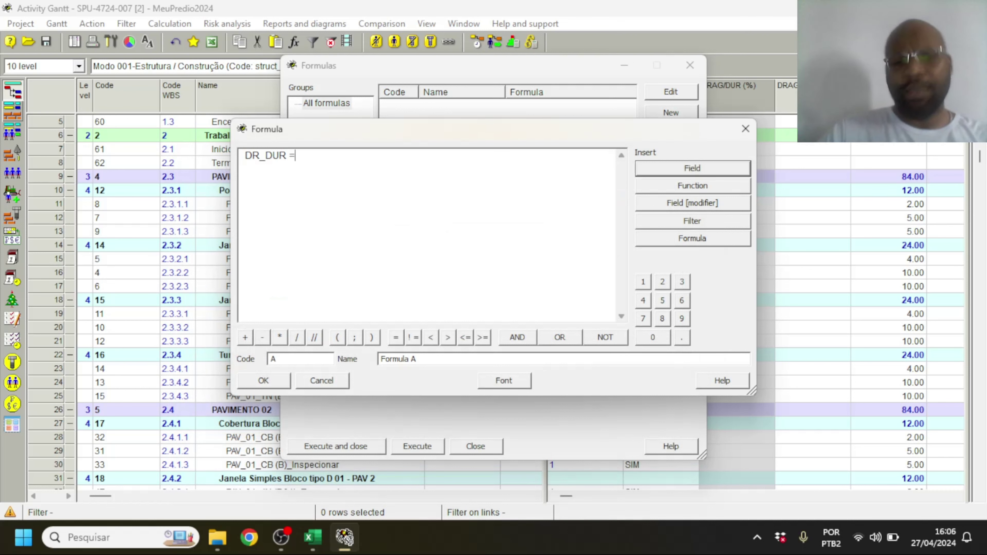
left_click(669, 168)
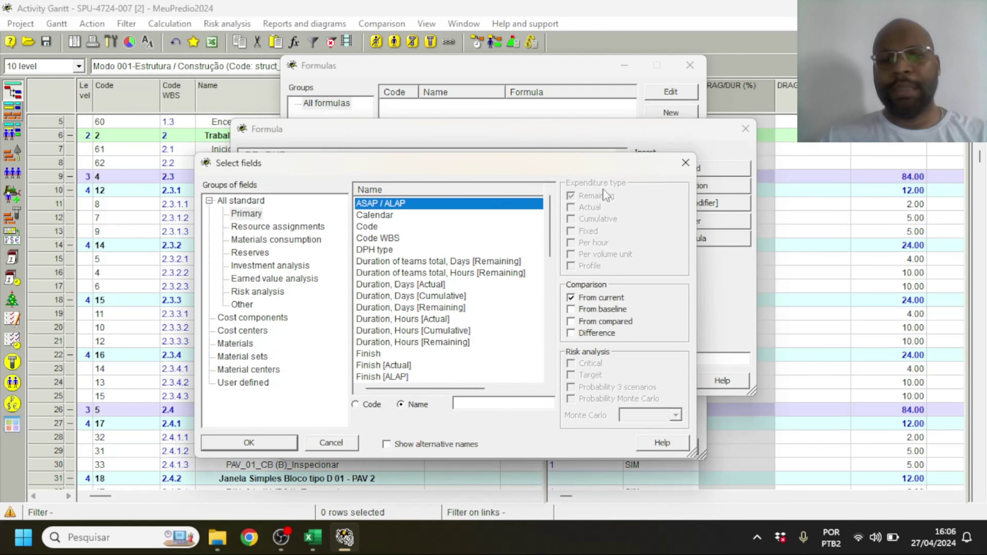
scroll(410, 241, "down", 5)
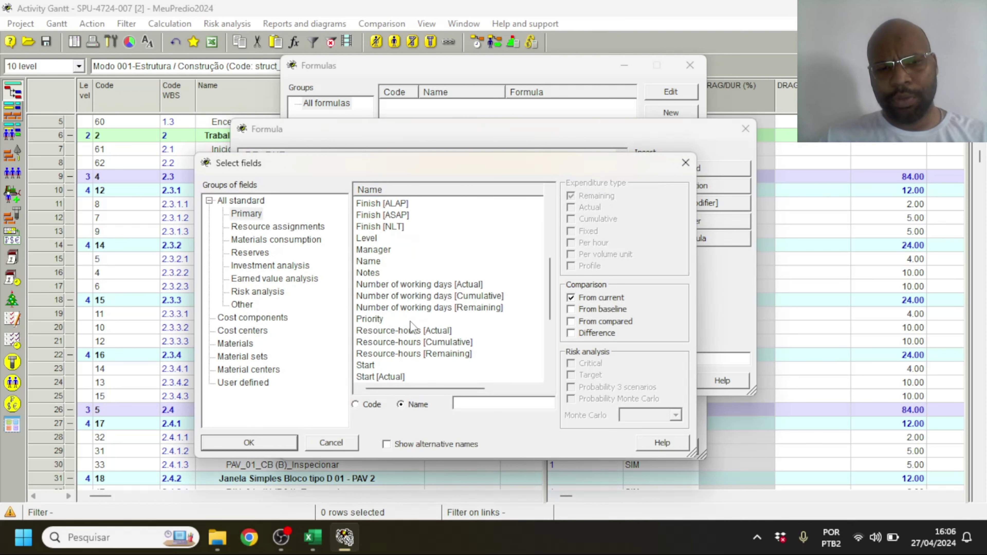
scroll(412, 327, "up", 4)
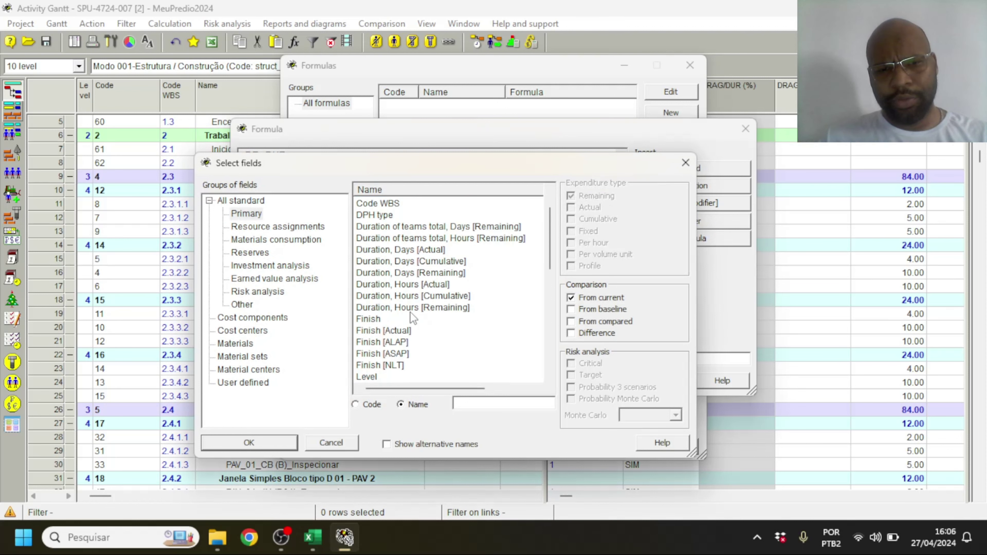
double_click(419, 273)
- Add DRAG, Days as the divisor so the formula reads DR_DUR = DurPlanD / f_DRAGD, accept it and execute it
left_click(688, 169)
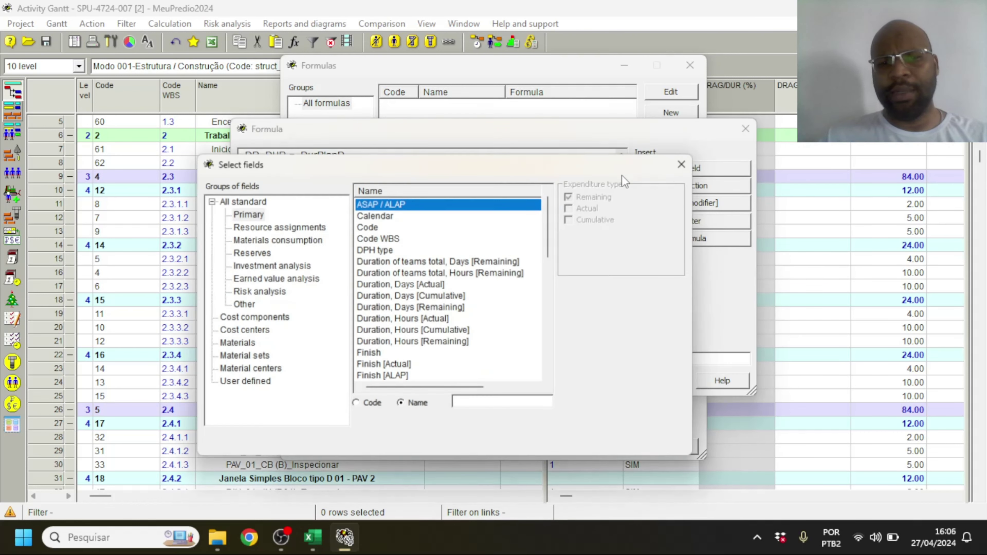
scroll(390, 300, "down", 8)
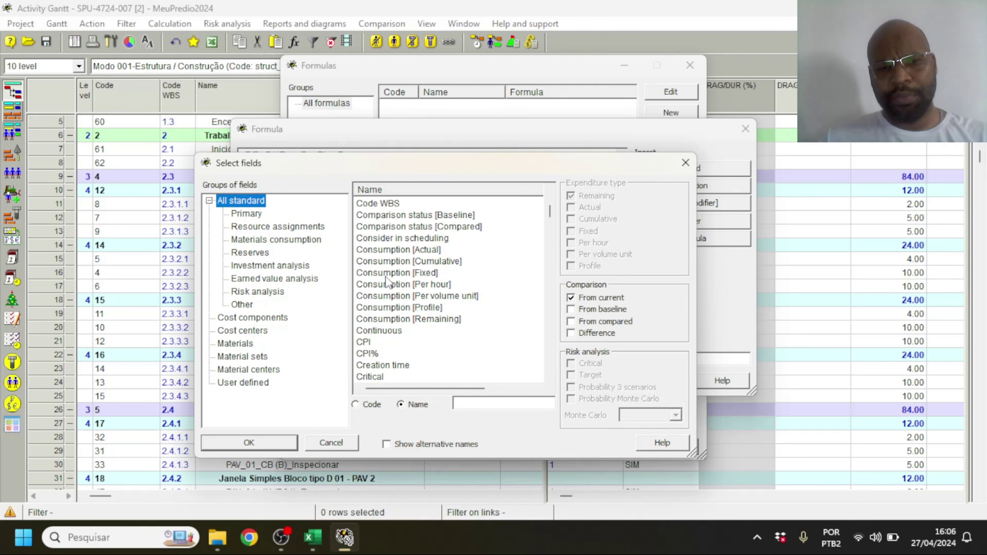
double_click(399, 308)
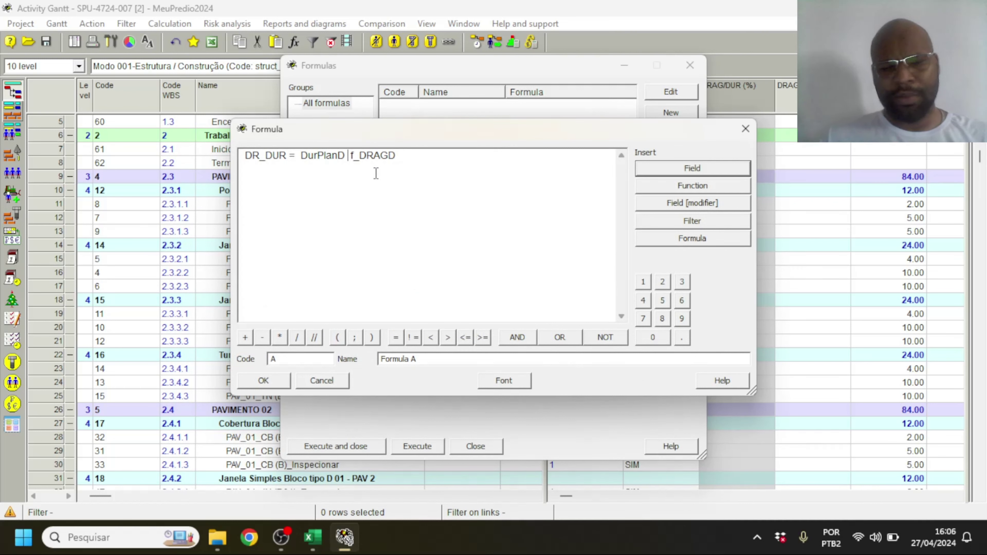
type("/")
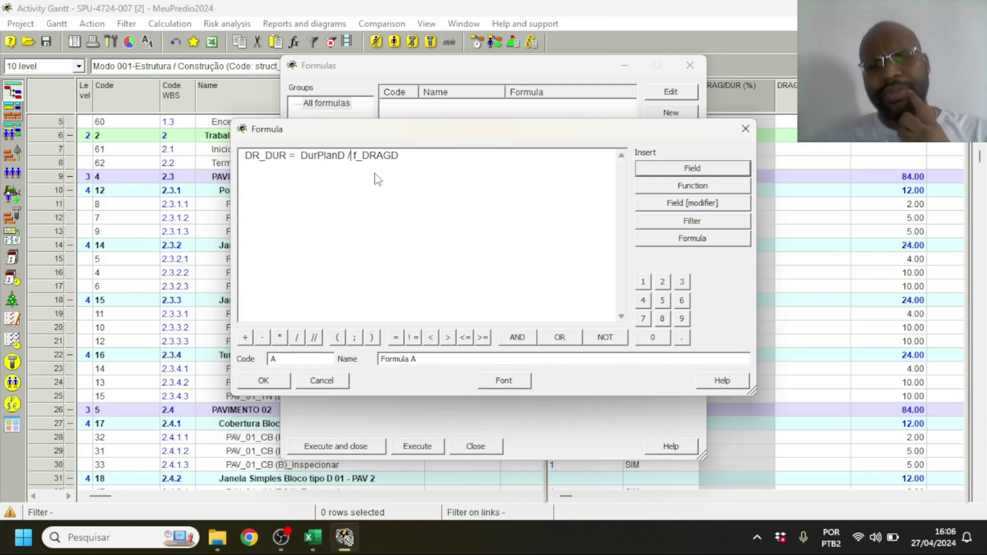
left_click(268, 383)
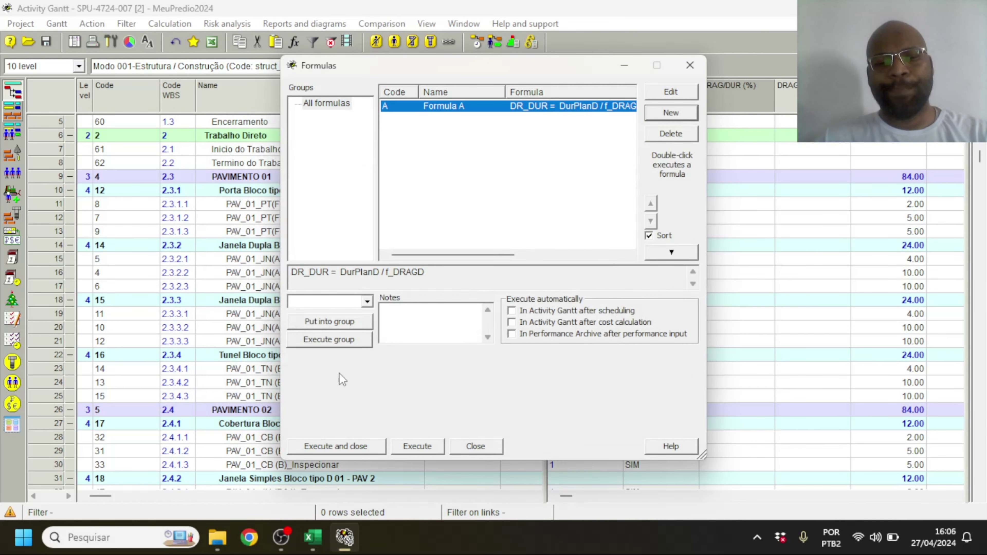
left_click(354, 449)
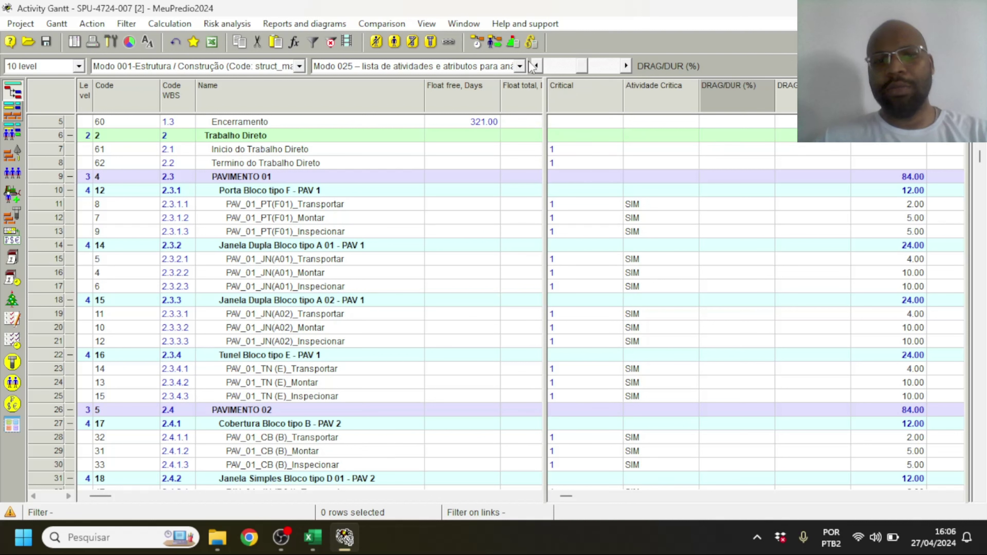
- Reopen the project formulas and try Formula A's automatic execution options in Activity Gantt after scheduling and after cost calculation
left_click(294, 42)
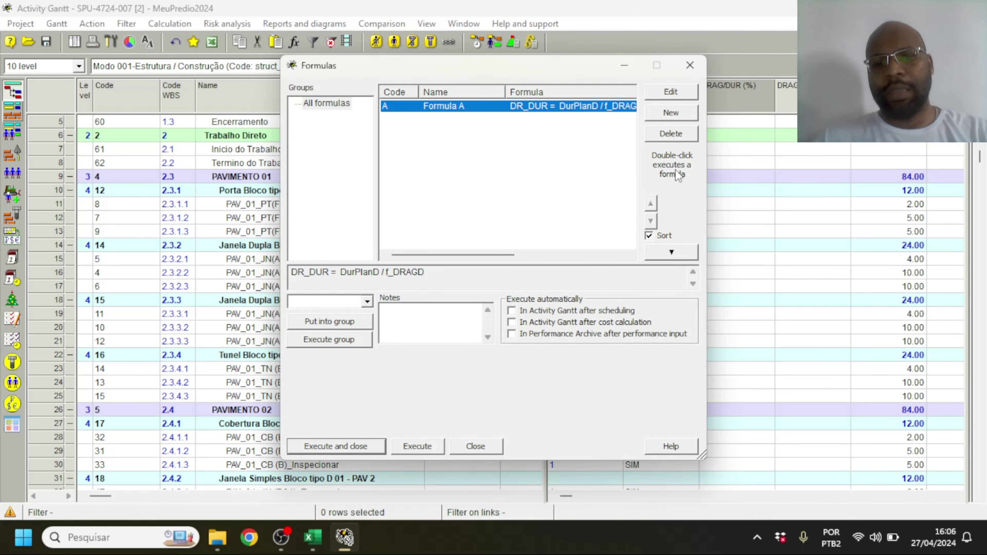
left_click(591, 311)
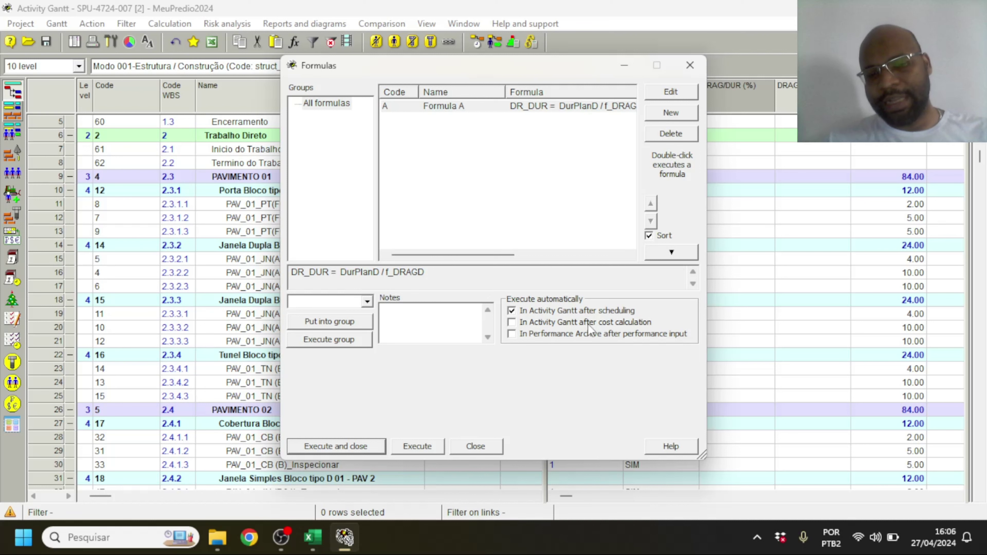
left_click(588, 324)
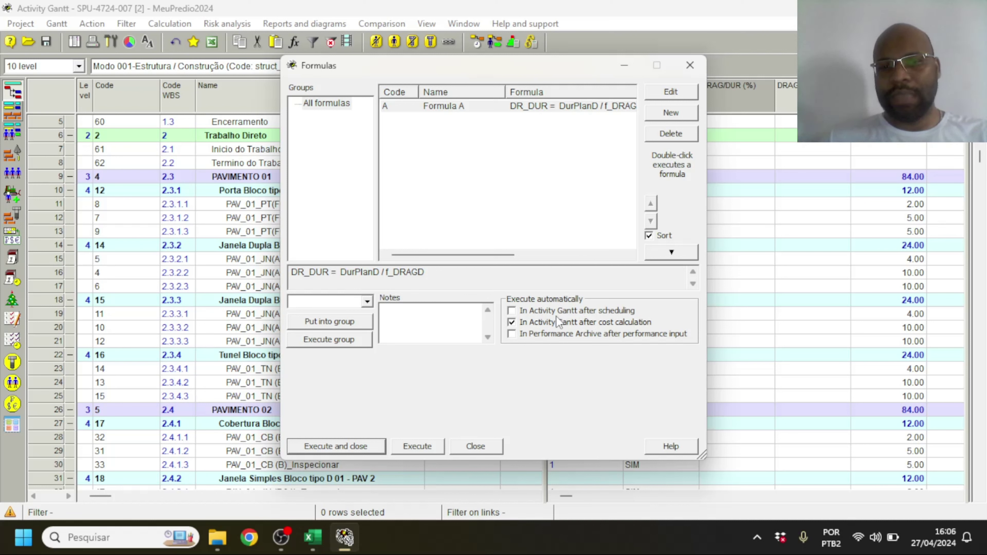
left_click(547, 324)
- Delete Formula A from the project formulas and close the formula list
left_click(667, 136)
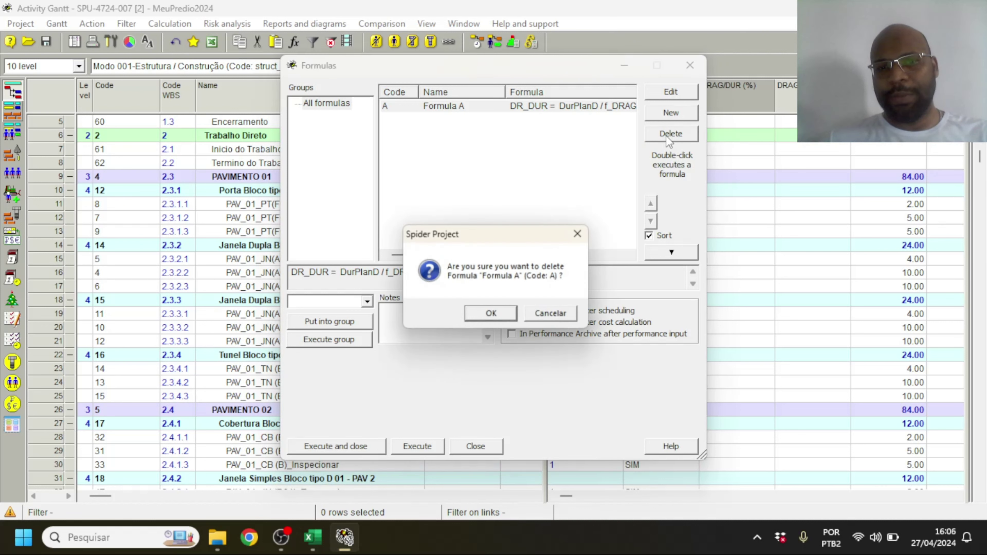
left_click(515, 320)
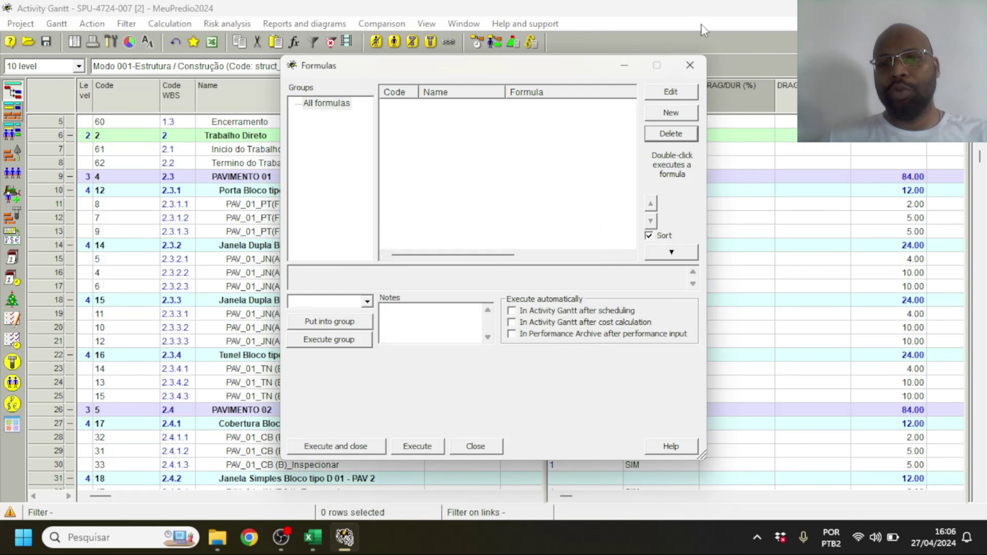
left_click(690, 65)
- Recheck the values and formula settings of the DRAG/DUR (%) user field and close it without editing
left_click(729, 102)
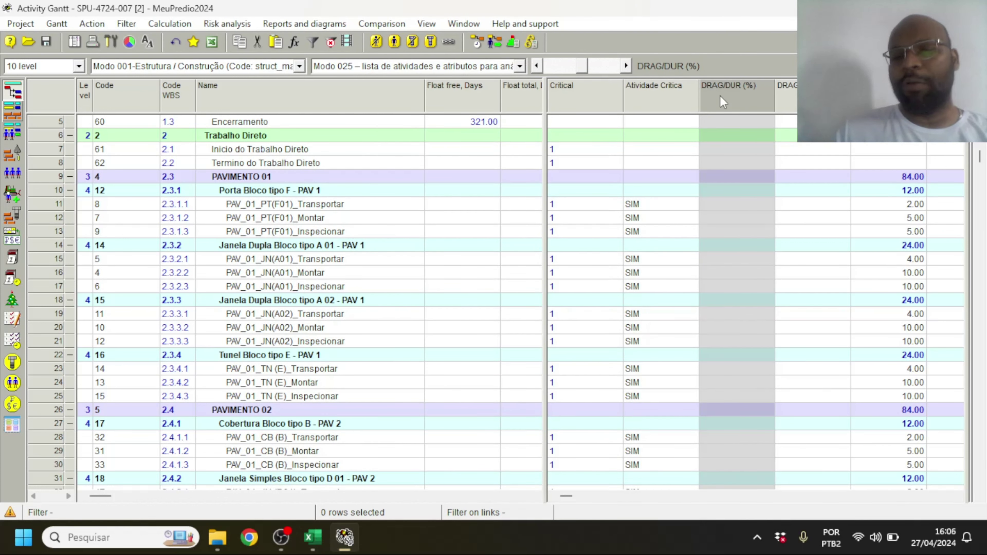
double_click(721, 96)
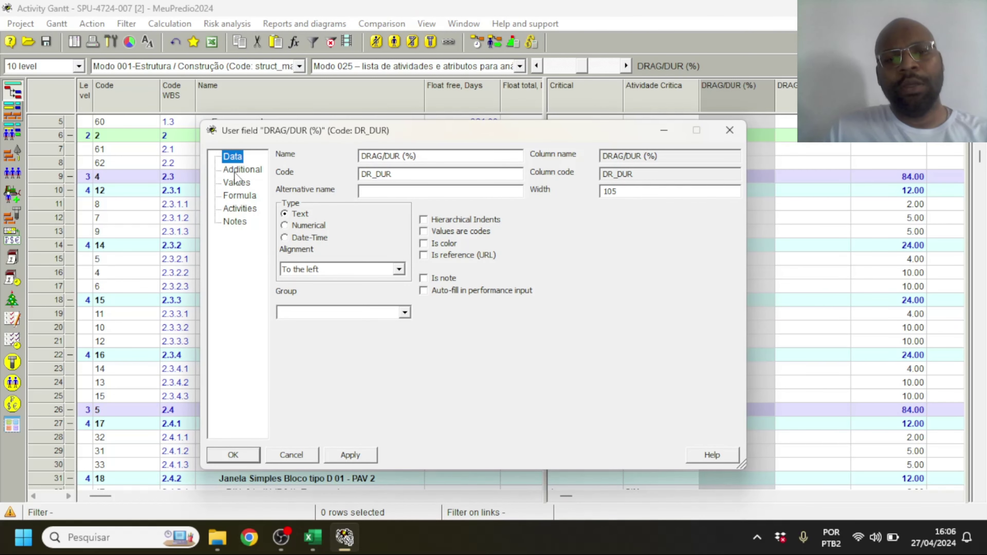
left_click(235, 183)
left_click(232, 196)
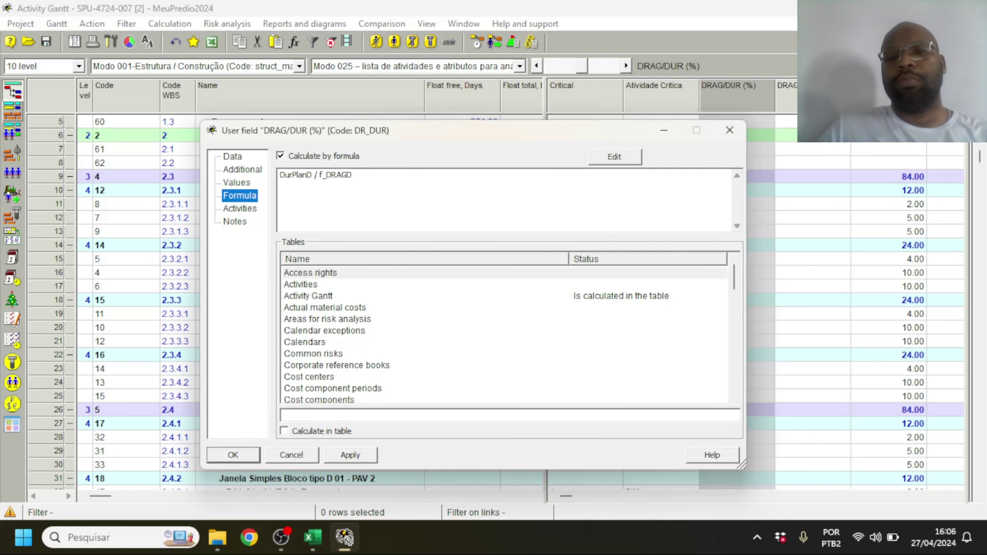
left_click(729, 130)
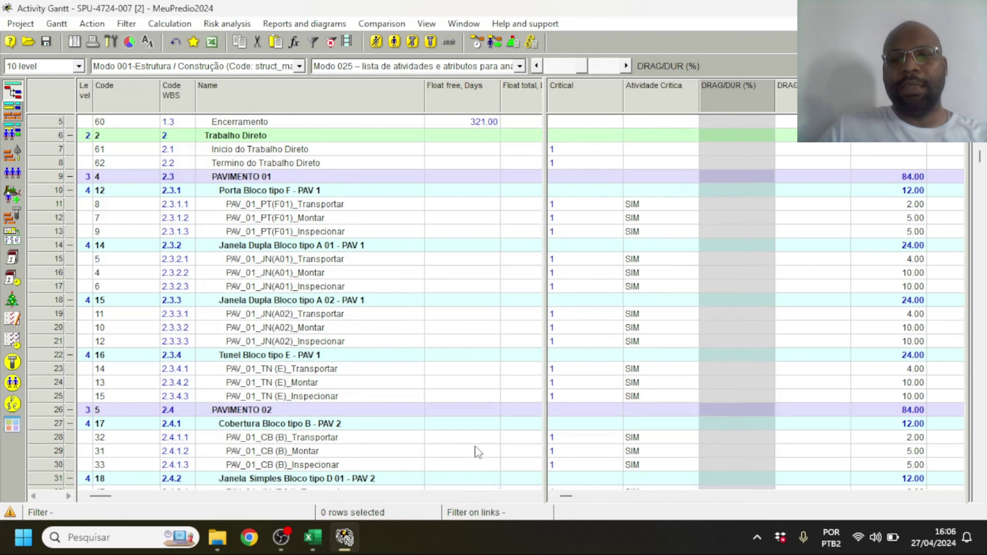
- Switch to the Requisitos - 2023 workbook in Excel and enter 1 as the status of Requisito 8 in D18
left_click(311, 538)
left_click(583, 389)
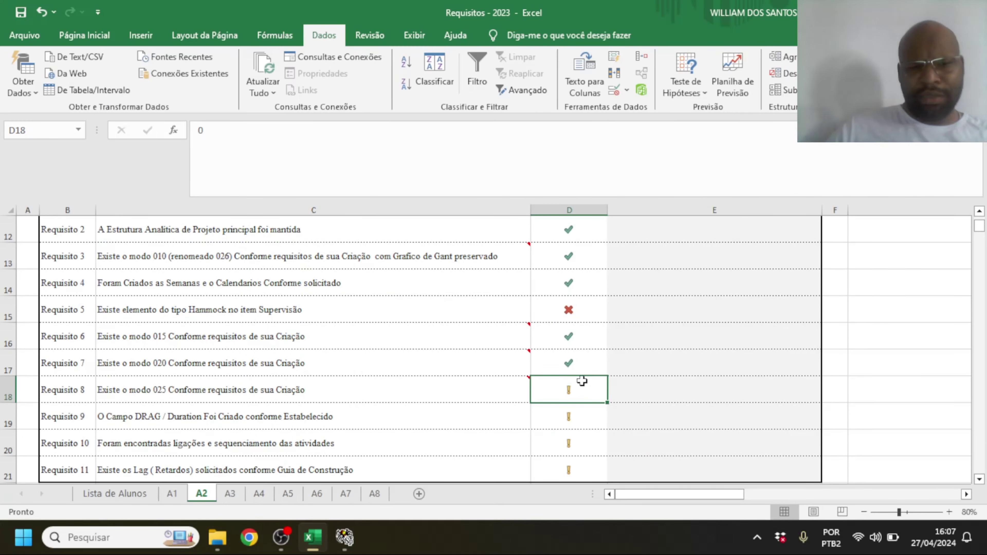
type("1")
key("Return")
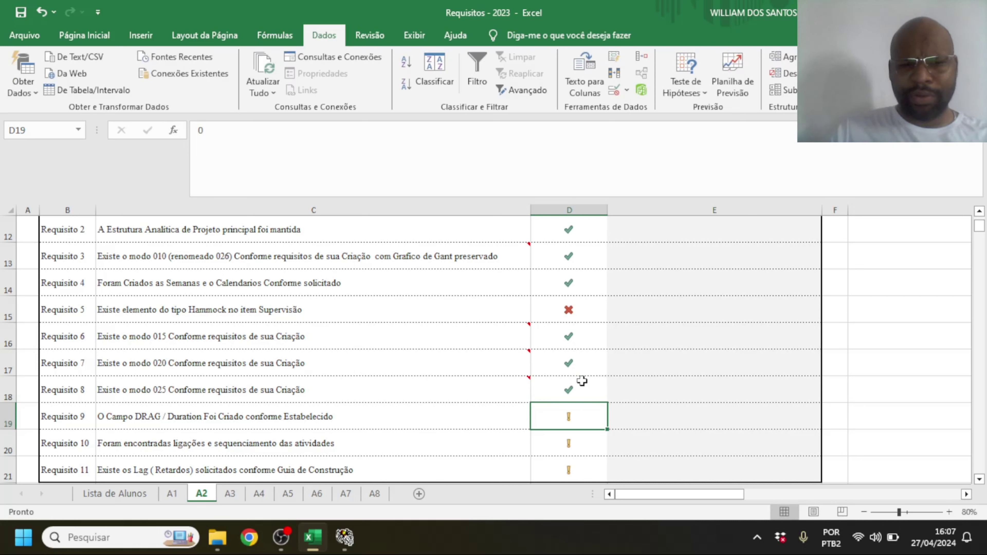
- Mark Requisito 9 with the red cross status in D19 and enter 1 for Requisito 10 in D20
type("2")
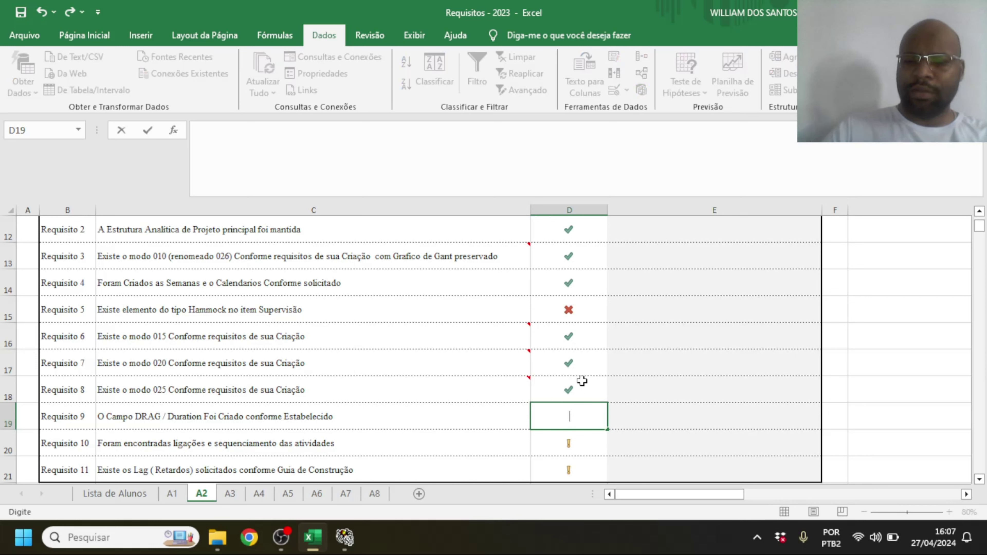
key("Return")
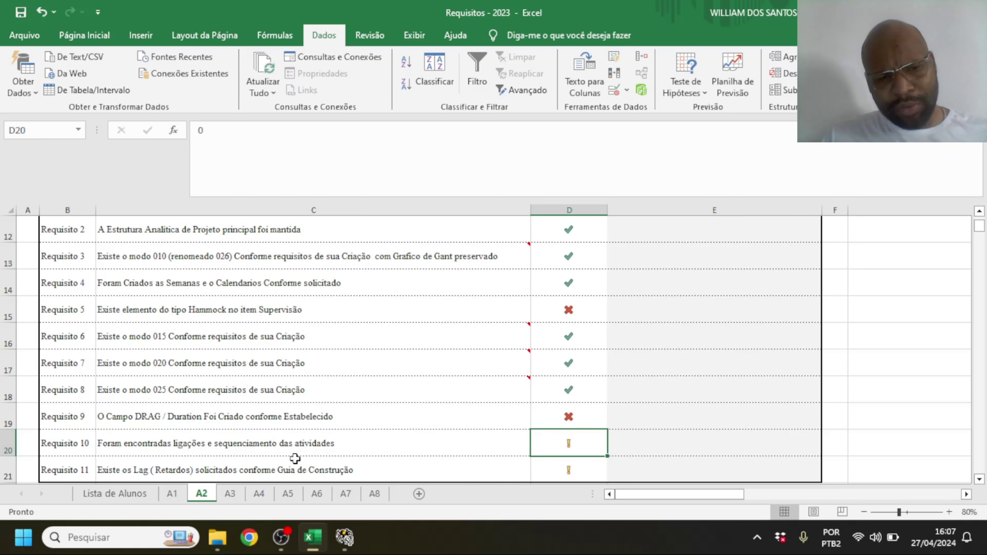
type("1")
key("Return")
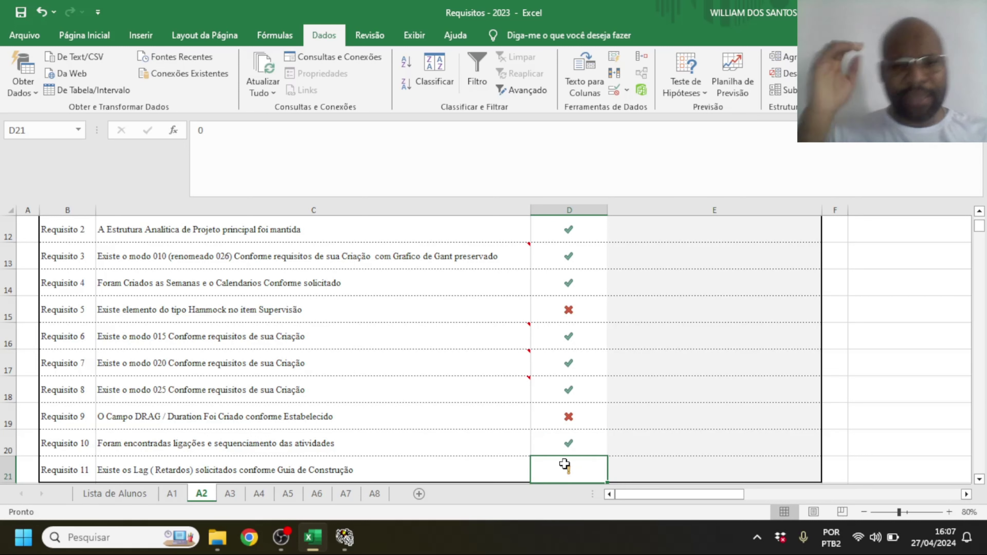
- Switch to Spider Project, display Modo 015 – Rede de Produção and narrow the name pane to examine preceding and succeeding activities
left_click(344, 539)
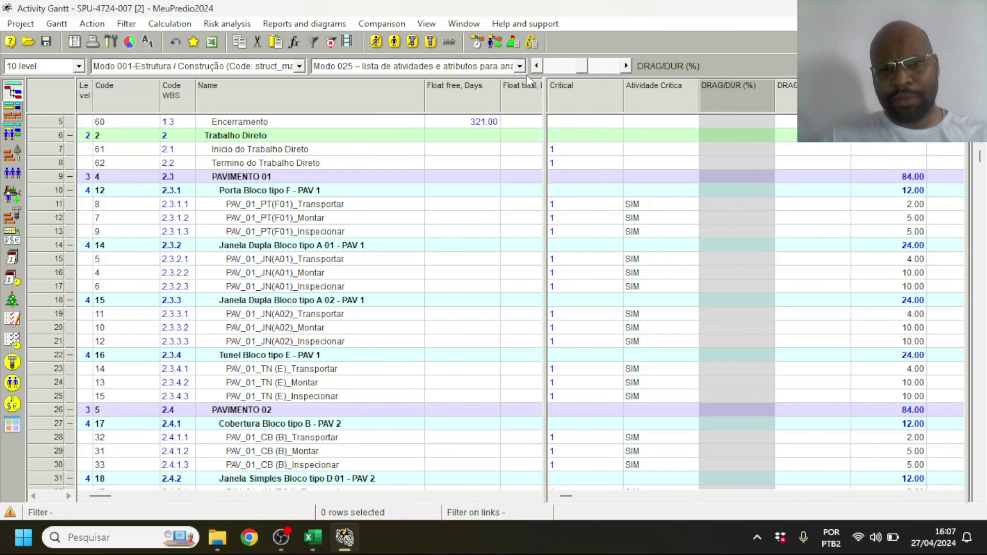
left_click(522, 72)
left_click(416, 126)
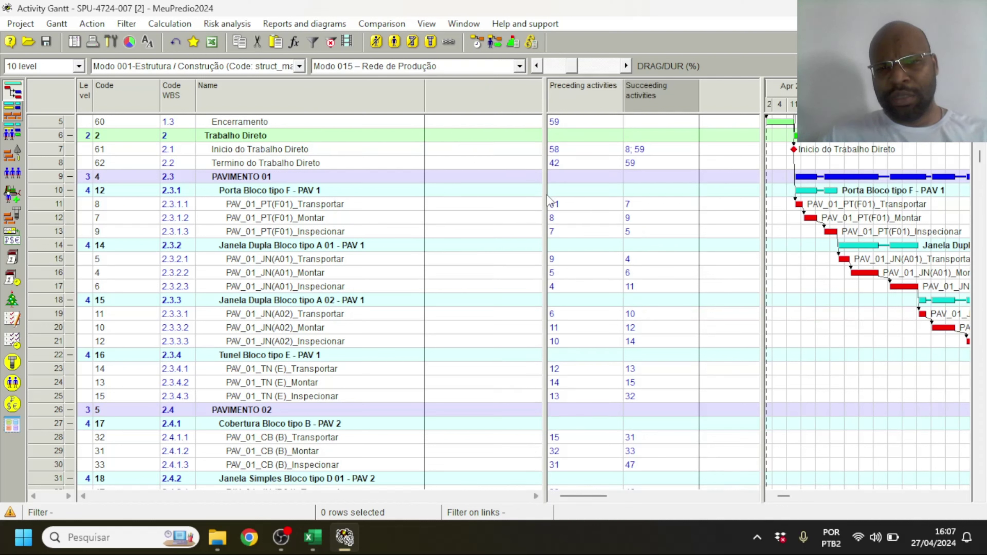
left_click_drag(545, 195, 426, 188)
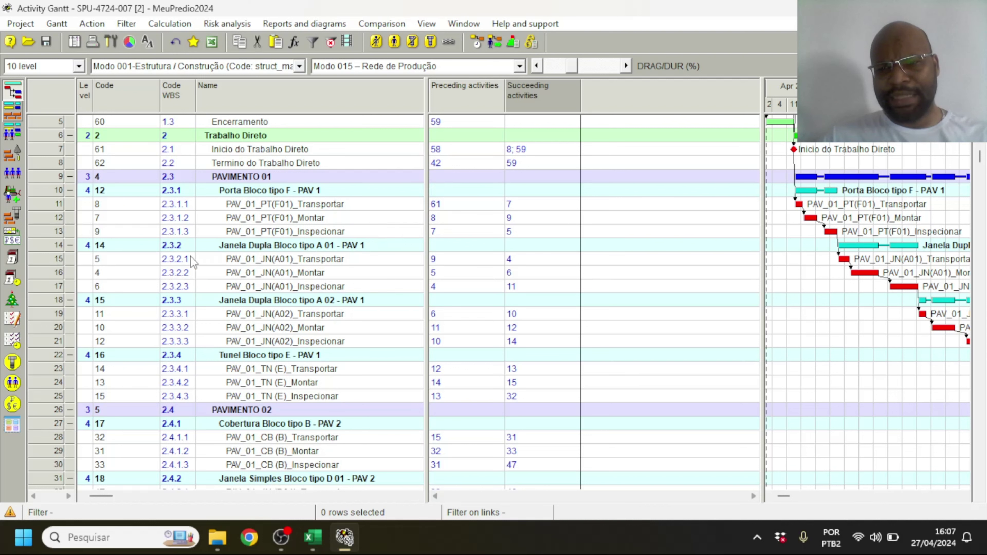
- Set the lag from PAV_01_PT(F01)_Montar to its successor PAV_01_PT(F01)_Inspecionar to 15 days and recalculate the schedule
left_click(40, 217)
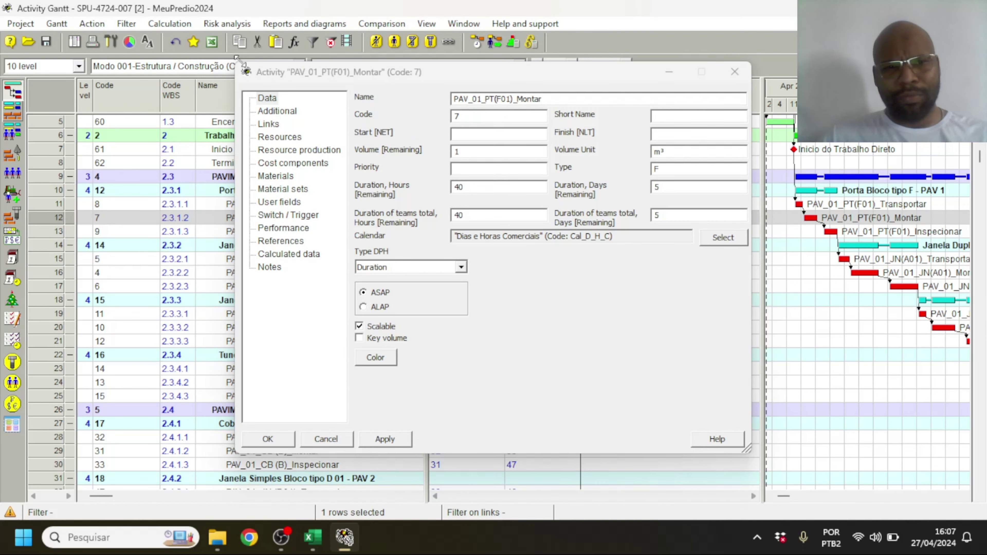
left_click(279, 125)
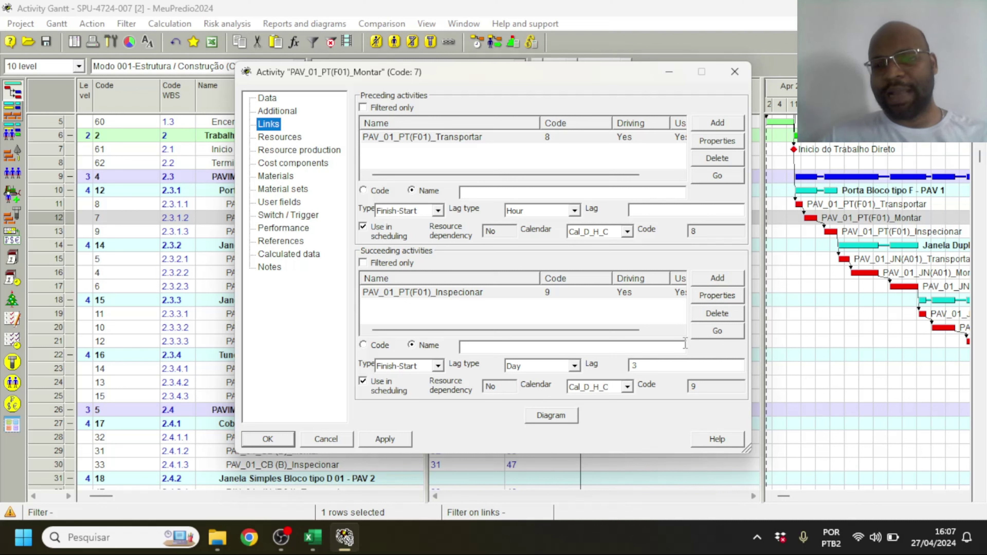
double_click(673, 365)
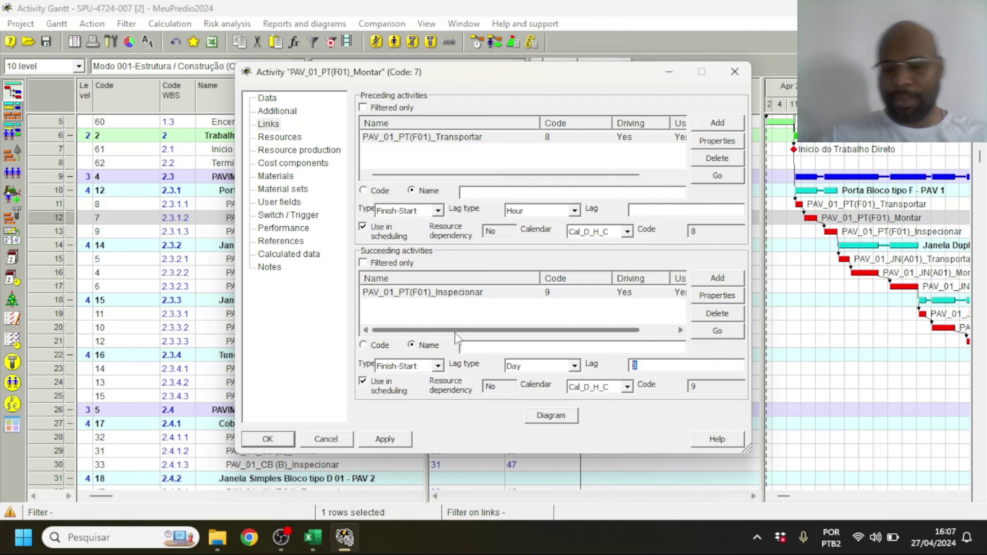
type("15")
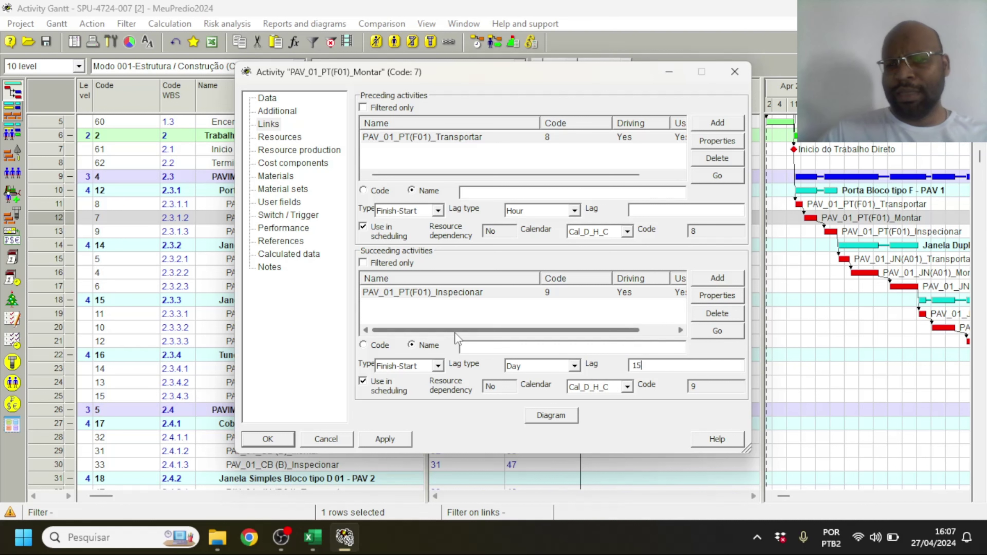
key("Return")
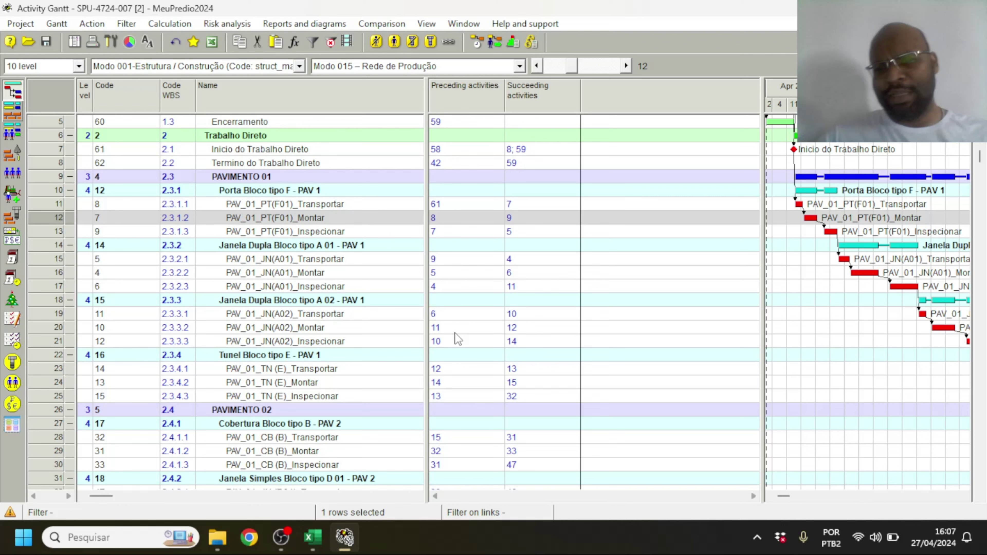
left_click(479, 42)
key("Return")
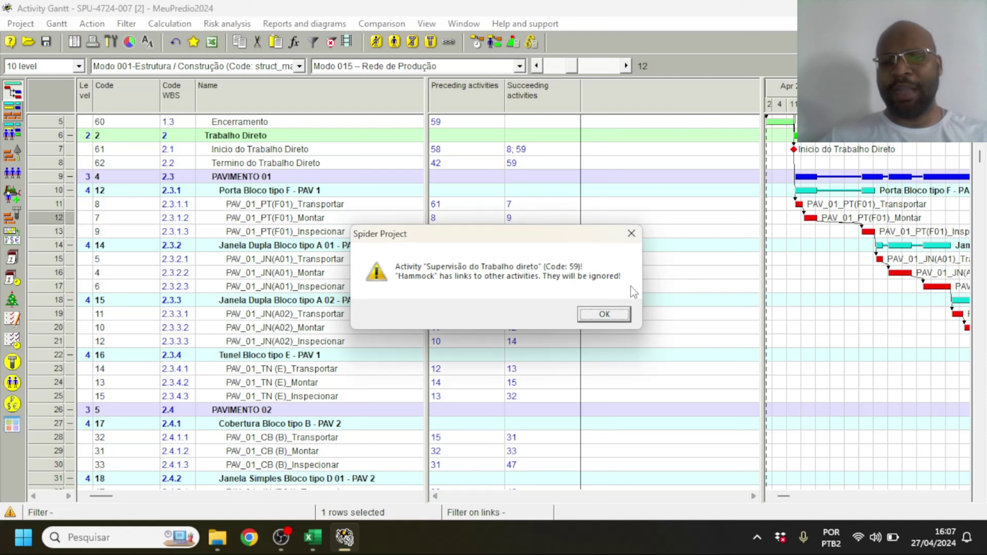
left_click(593, 315)
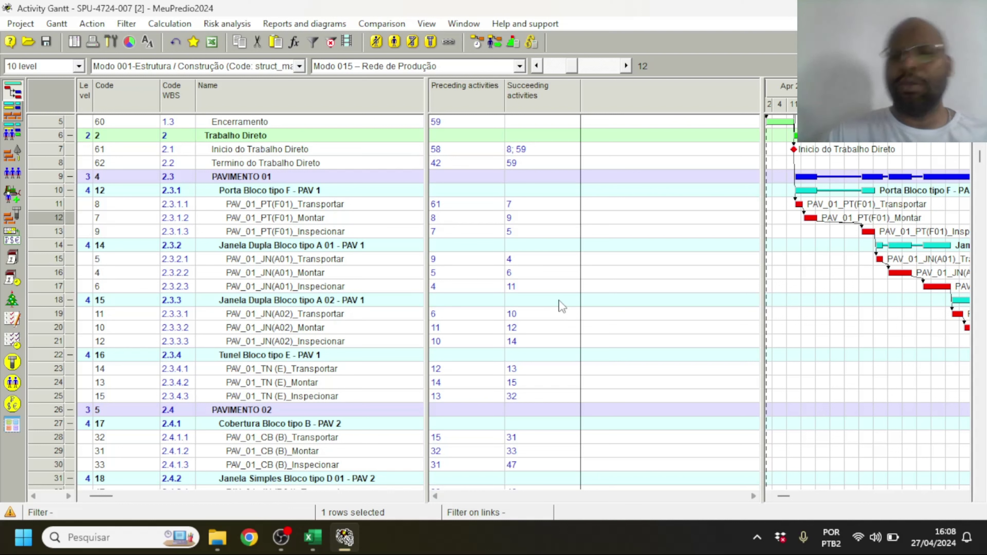
- Change the lag from PAV_01_PT(F01)_Montar to its successor PAV_01_PT(F01)_Inspecionar to -15 days and reschedule the project
left_click(488, 216)
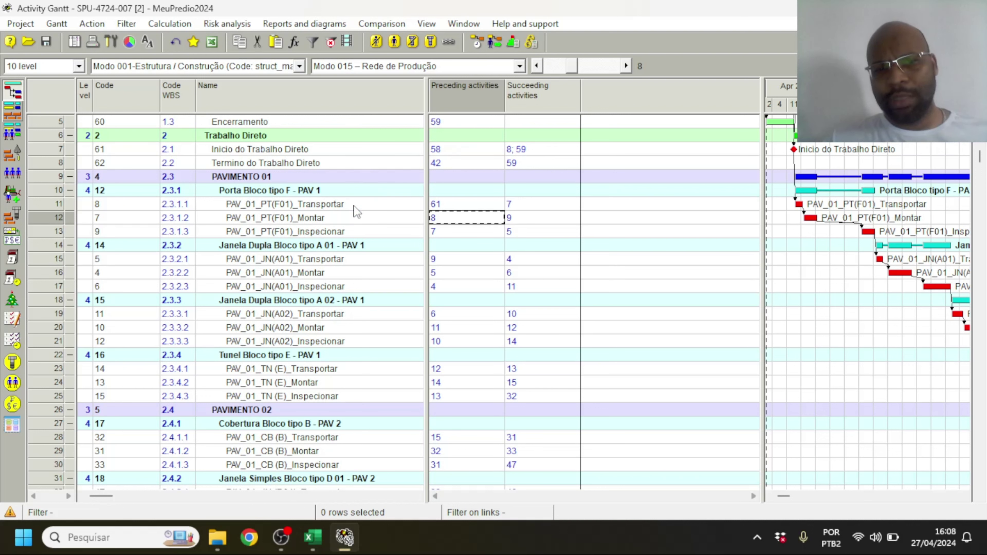
left_click(56, 217)
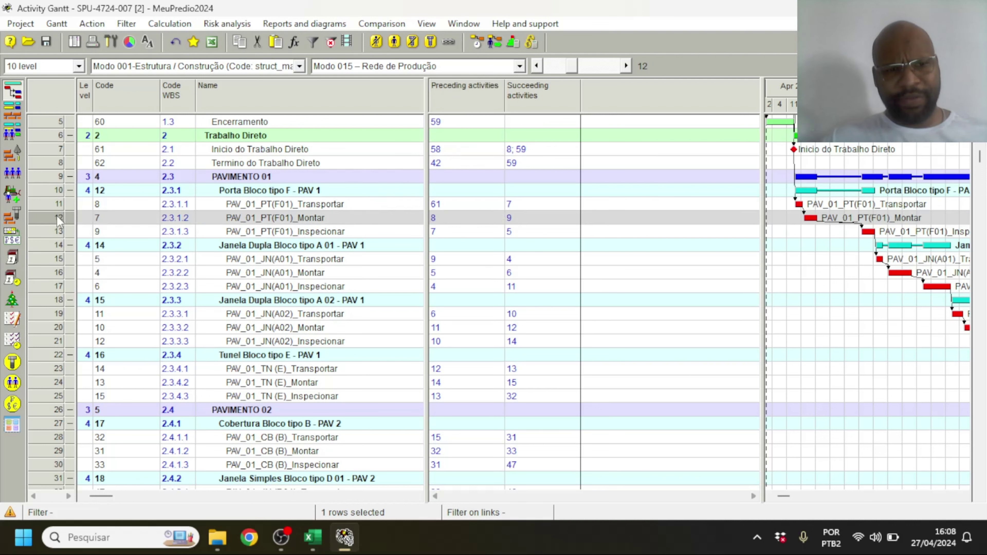
double_click(69, 213)
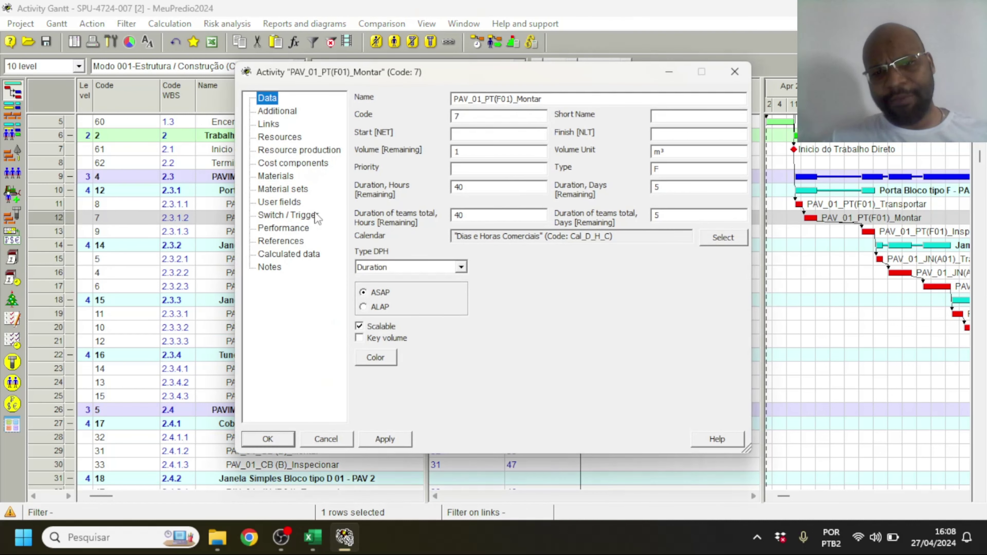
left_click(275, 120)
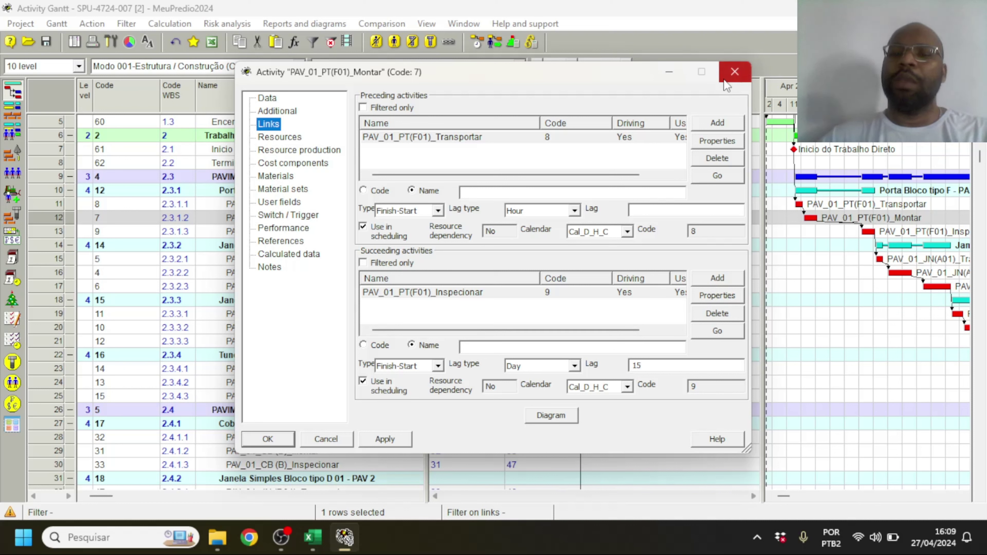
left_click(646, 365)
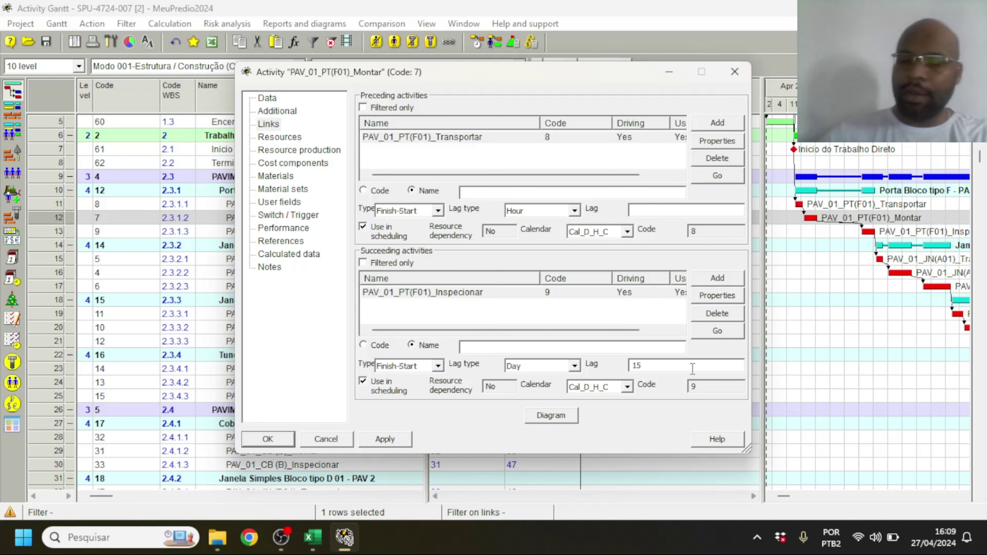
type("-")
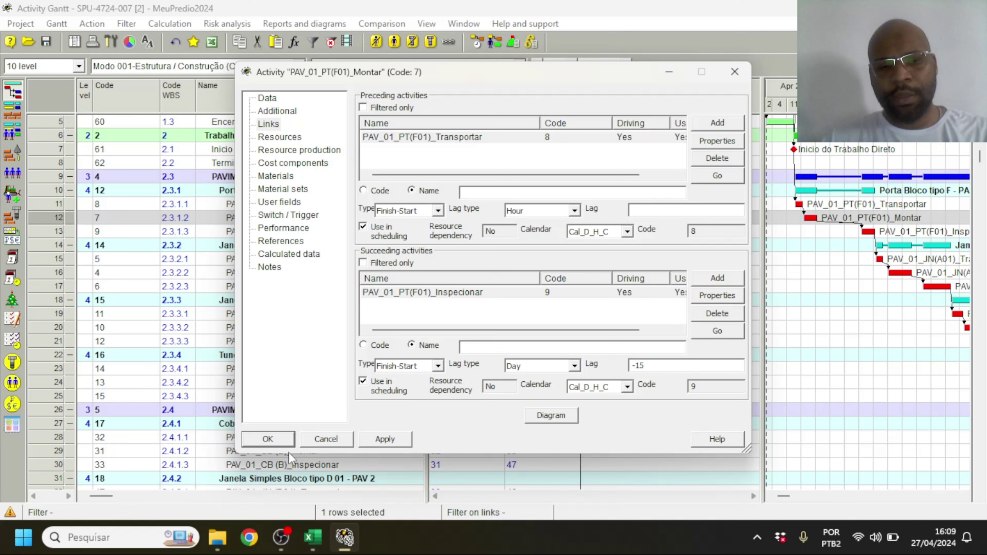
left_click(278, 442)
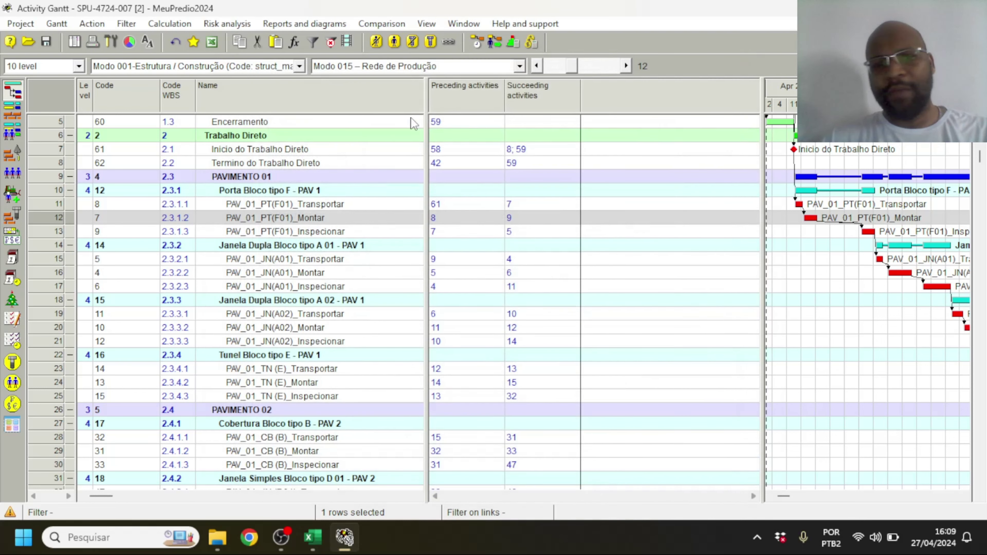
left_click(476, 42)
key("Return")
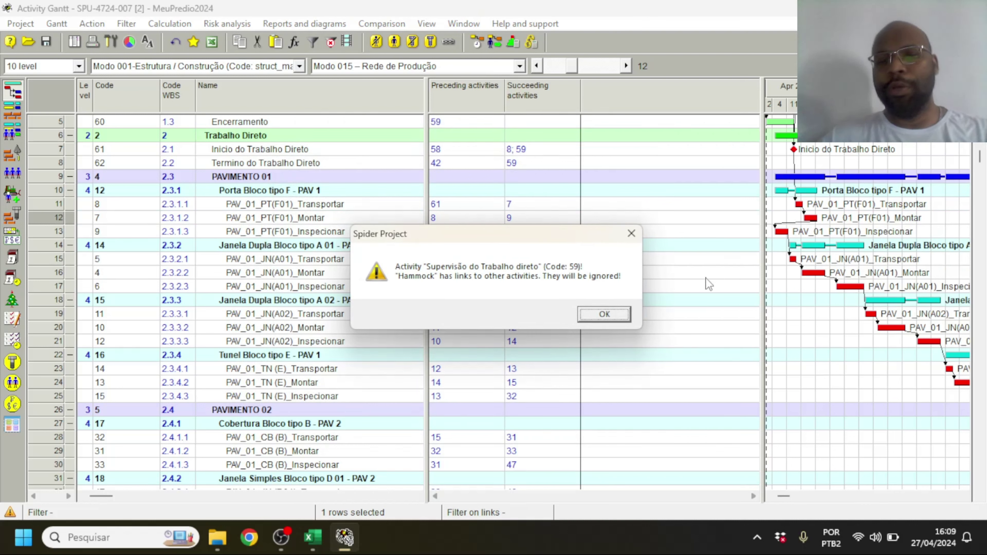
left_click(603, 314)
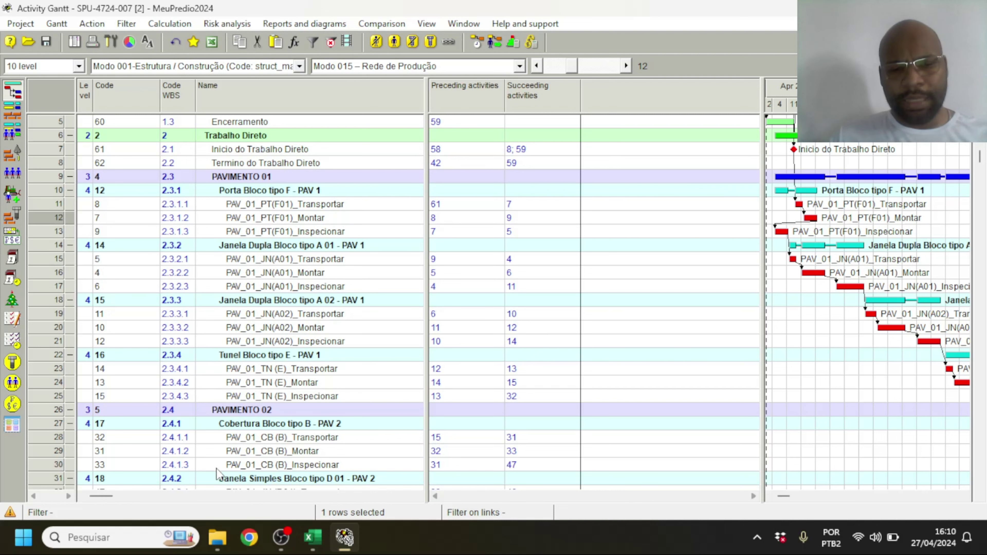
- Switch to the Requisitos - 2023 workbook in Excel and enter 1 as the status of Requisito 11 in D21
left_click(312, 538)
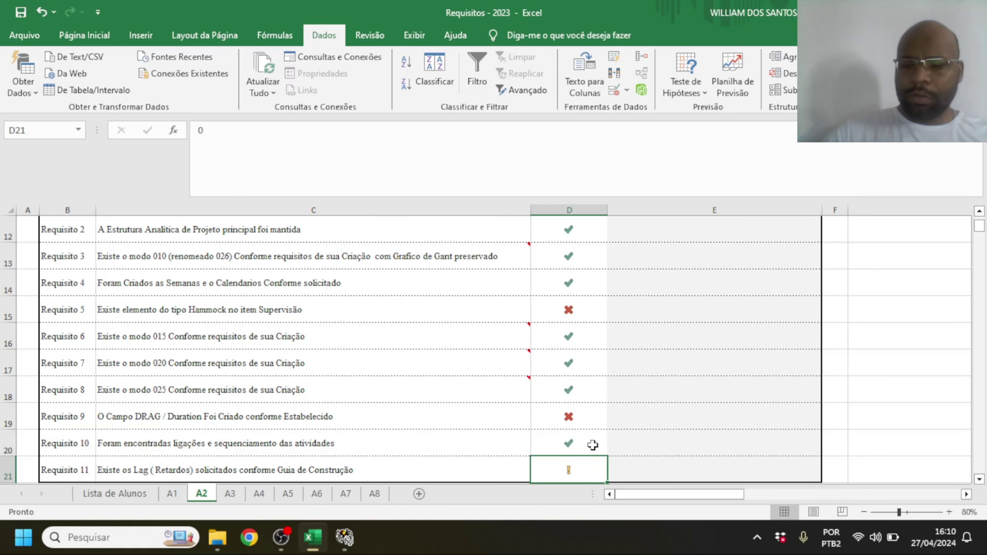
type("1")
key("Return")
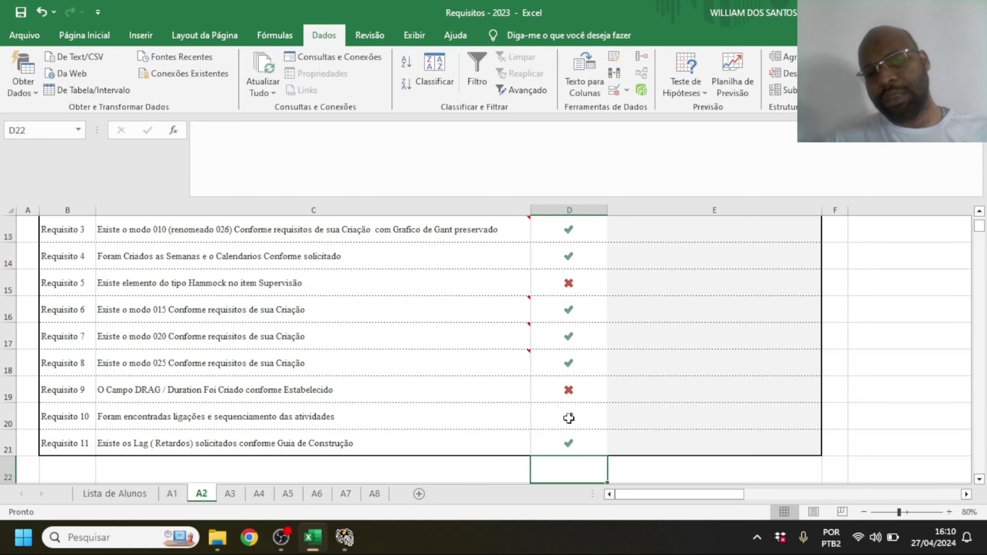
scroll(562, 400, "up", 2)
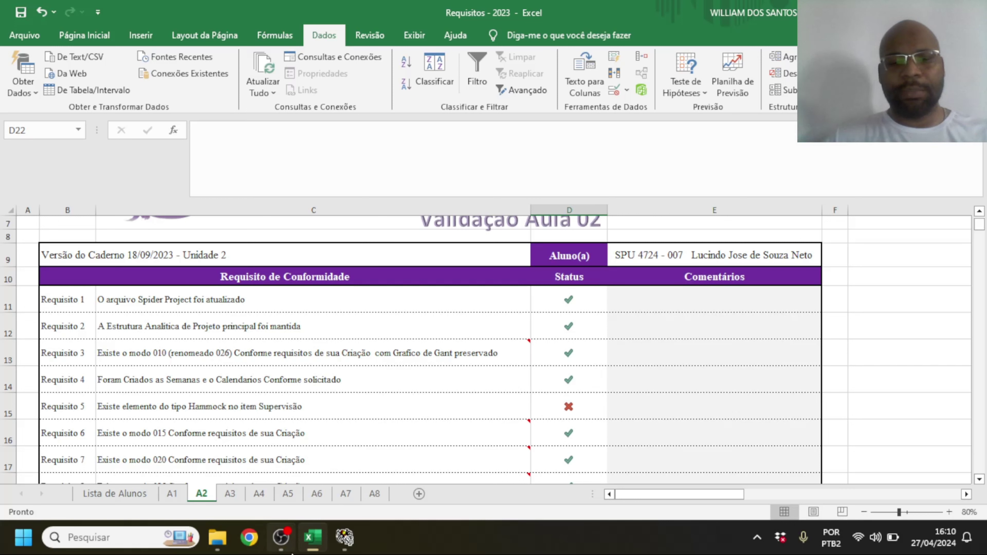
- Switch to Spider Project and review the preceding and succeeding activities across the whole production network
left_click(344, 537)
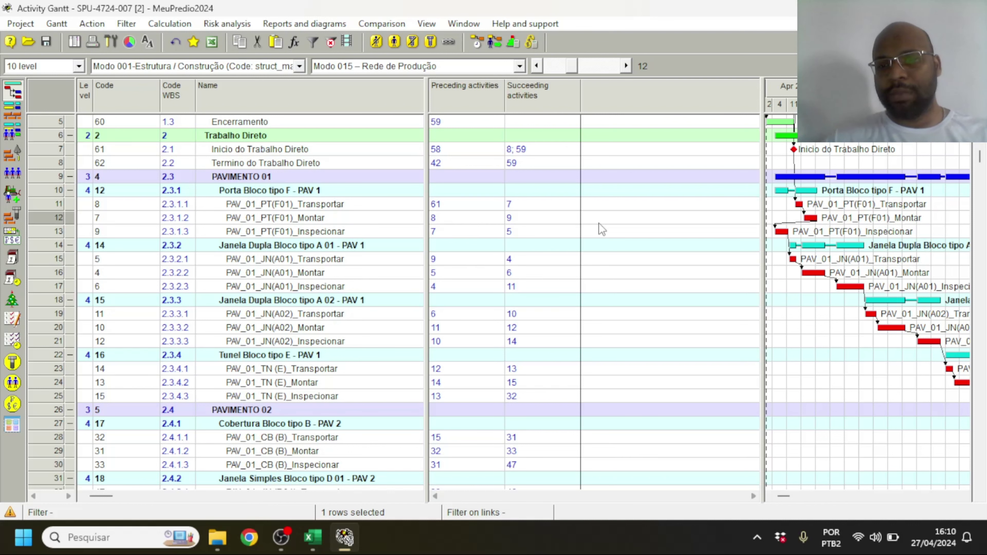
scroll(250, 321, "down", 13)
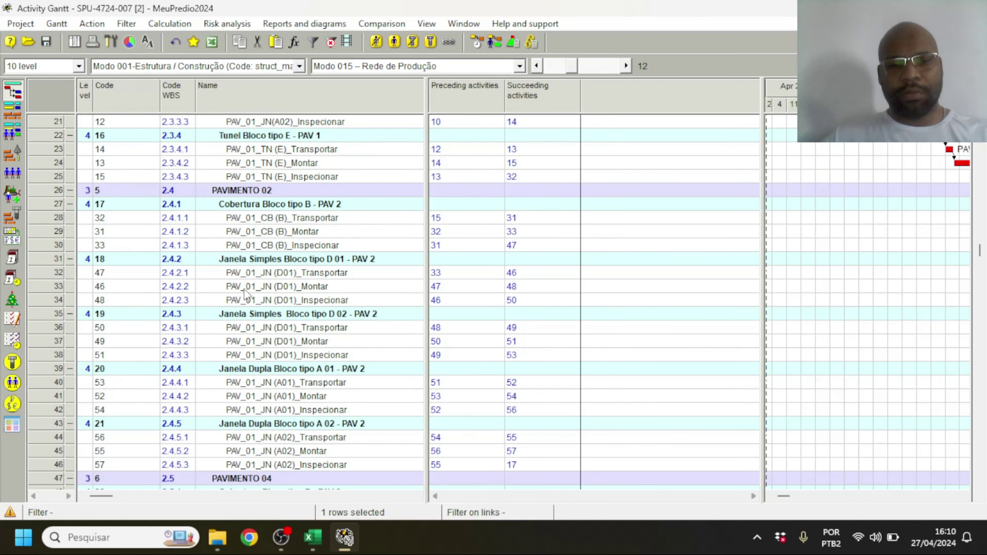
scroll(250, 321, "down", 5)
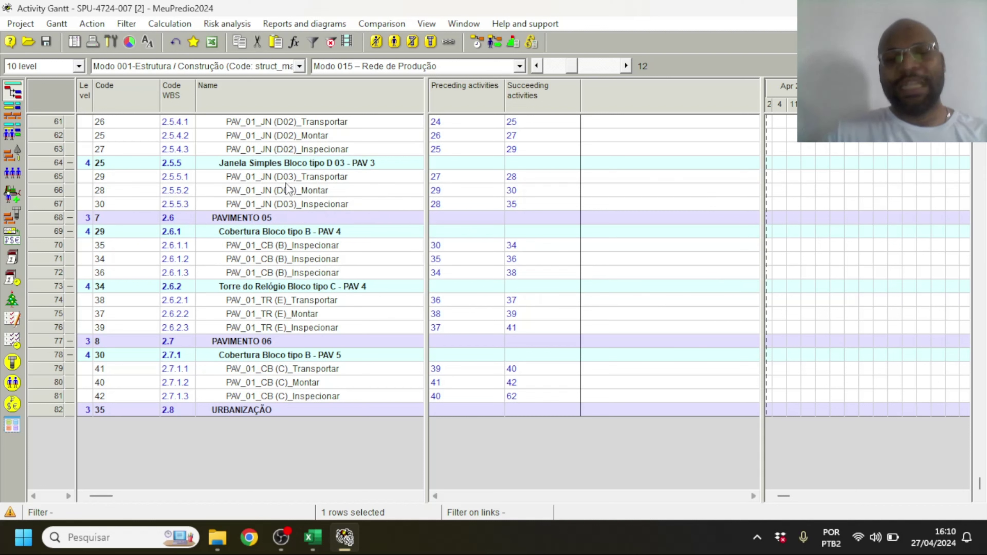
left_click(311, 177)
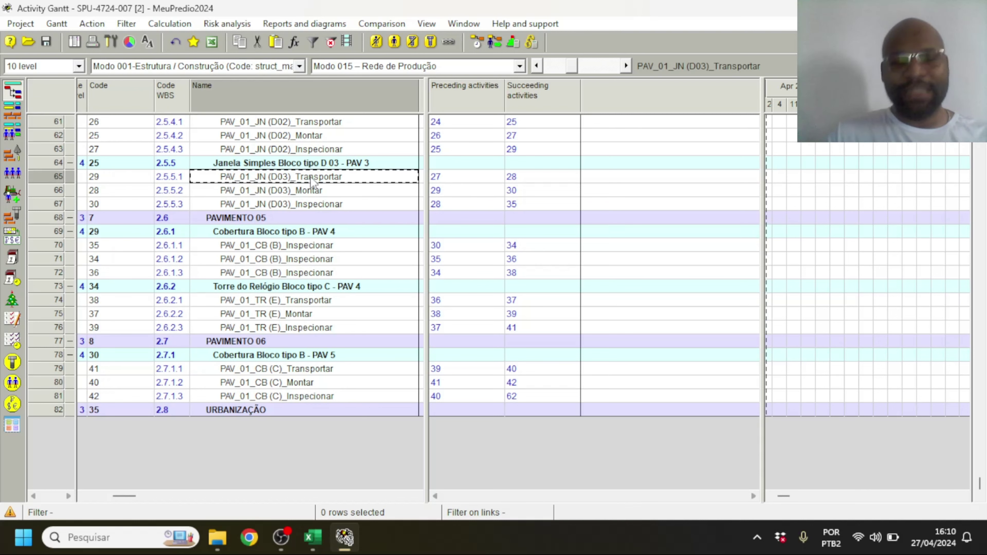
scroll(310, 179, "up", 15)
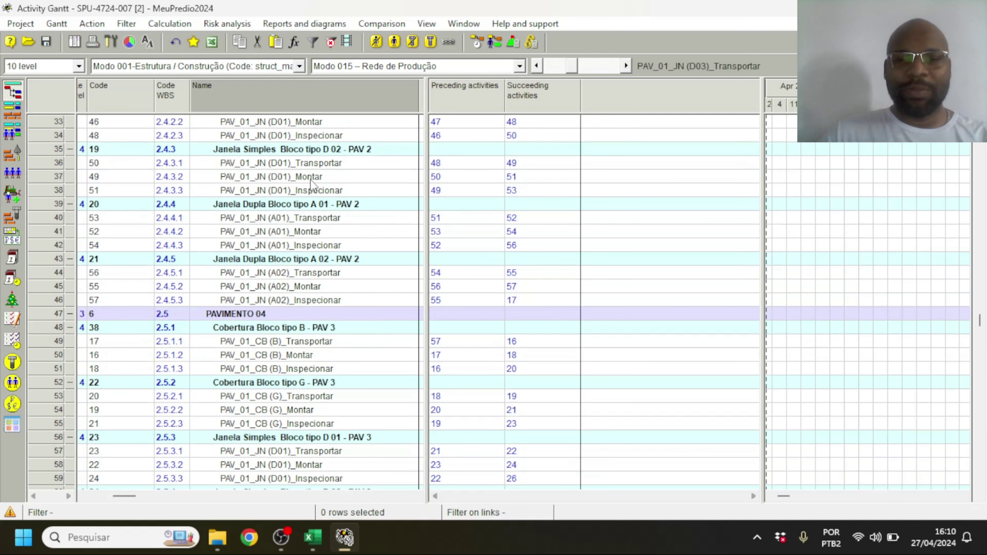
scroll(307, 182, "up", 3)
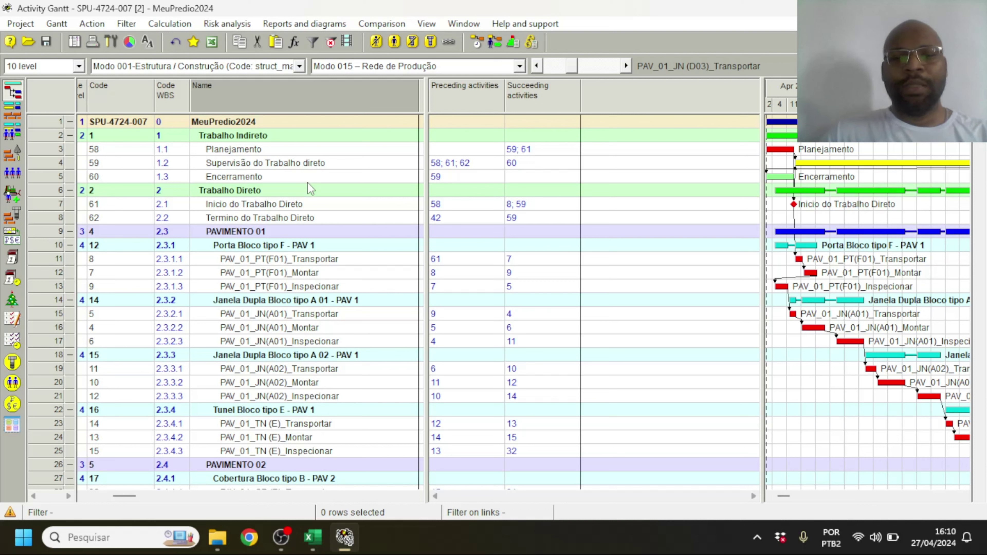
- Examine the Inicio do Trabalho Direto and Termino do Trabalho Direto rows, plus the Porta Bloco tipo F - PAV 1 group
left_click(55, 202)
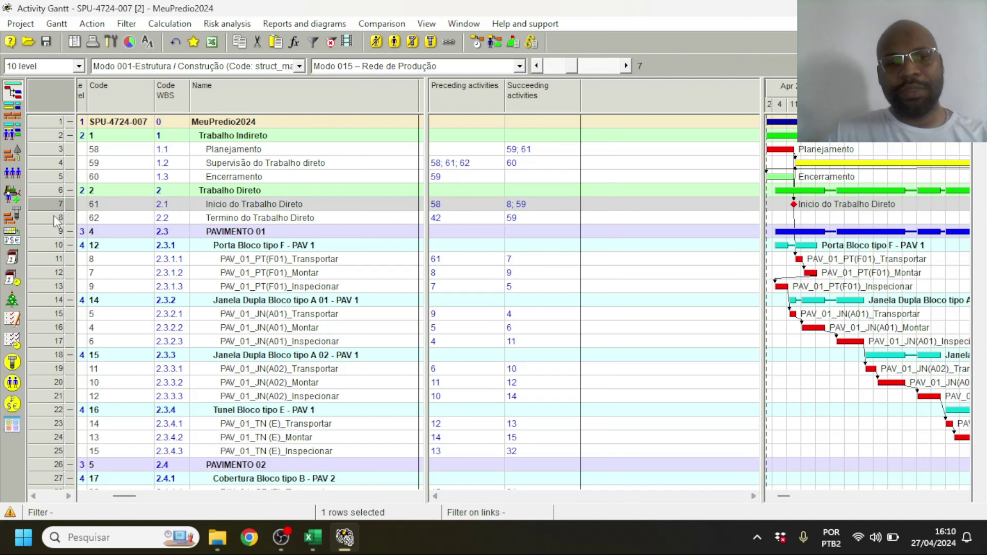
left_click(55, 217)
left_click(54, 203)
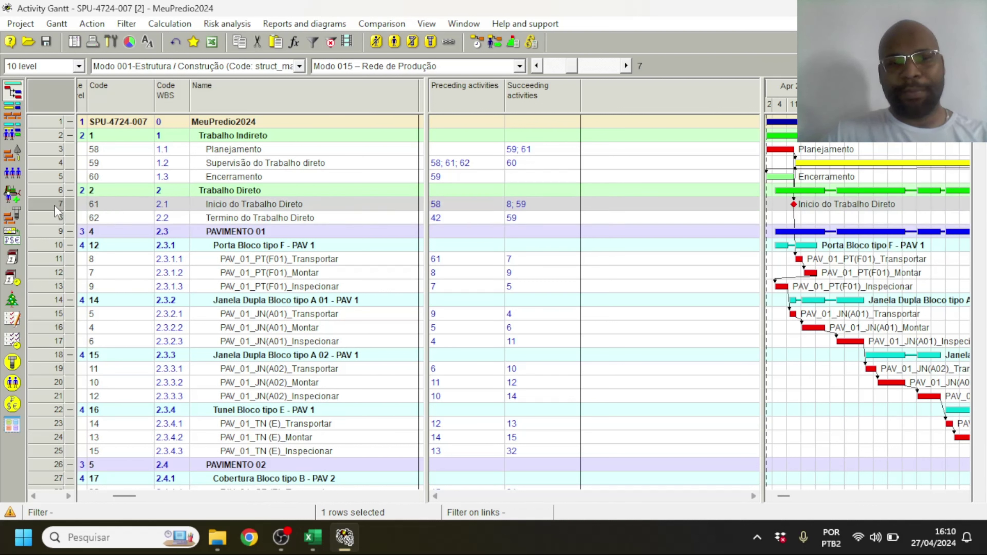
left_click(53, 218)
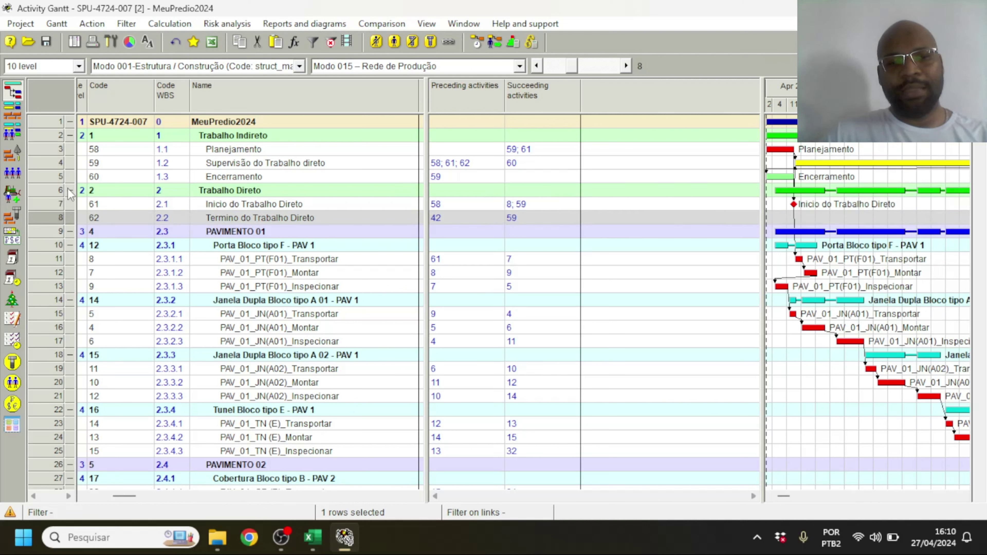
left_click(56, 204)
left_click(53, 215)
left_click(60, 200)
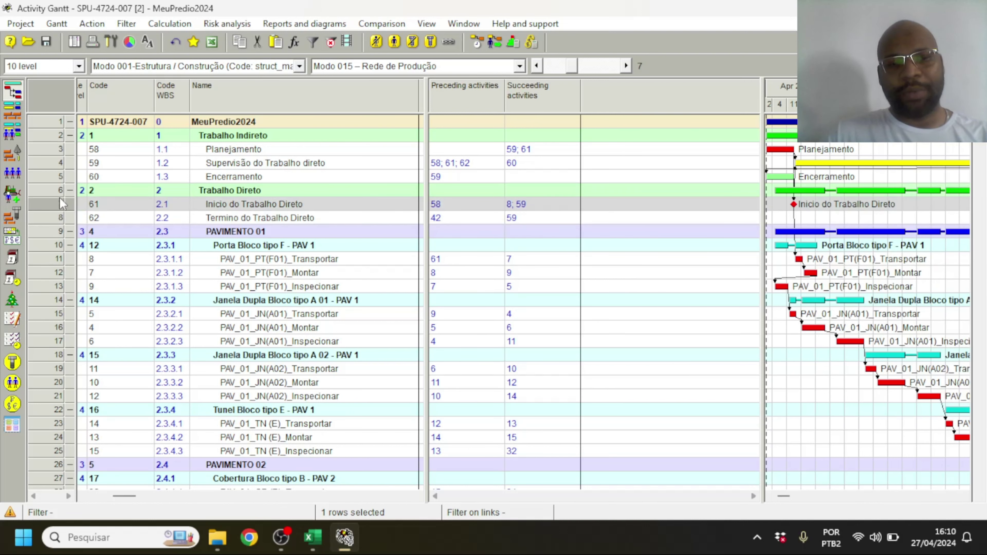
left_click(53, 218)
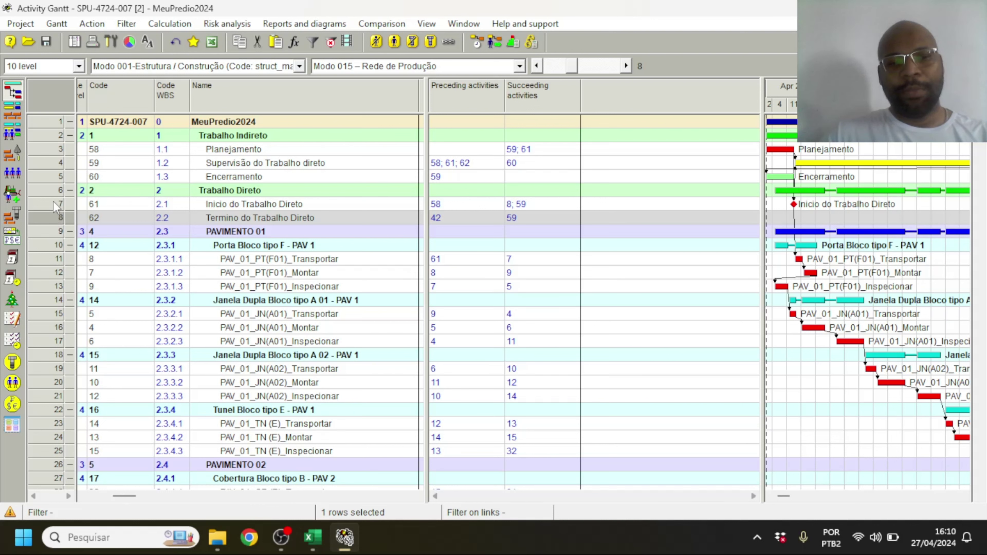
left_click(51, 202)
left_click(46, 215)
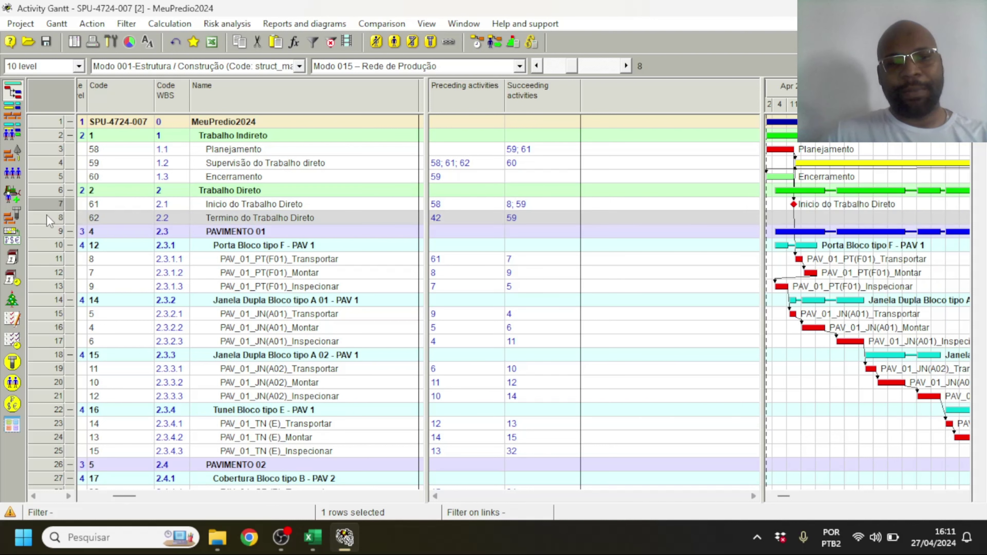
left_click(45, 245)
- Collapse the PAVIMENTO 04, PAVIMENTO 05 and PAVIMENTO 06 phases in the activity structure
scroll(138, 302, "down", 5)
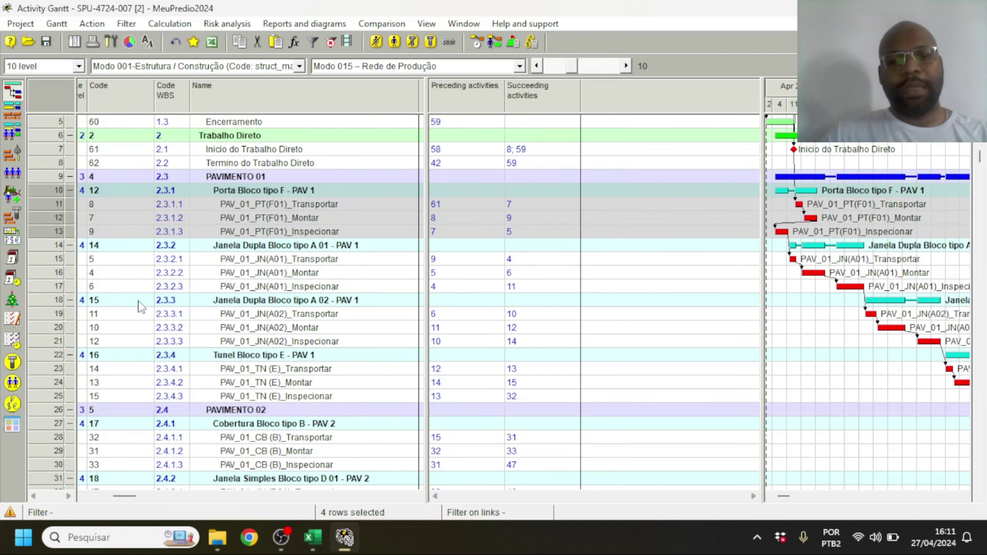
scroll(205, 284, "down", 4)
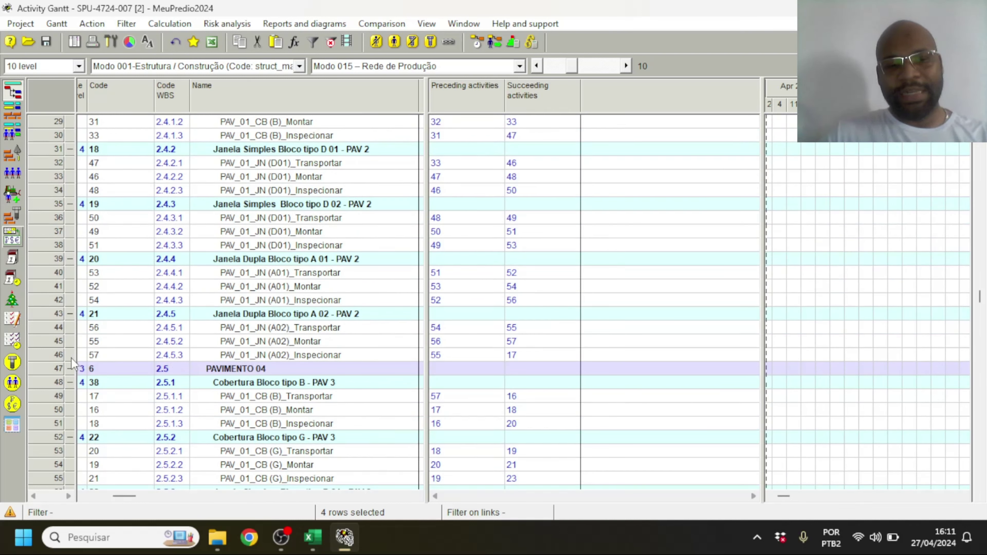
left_click(70, 370)
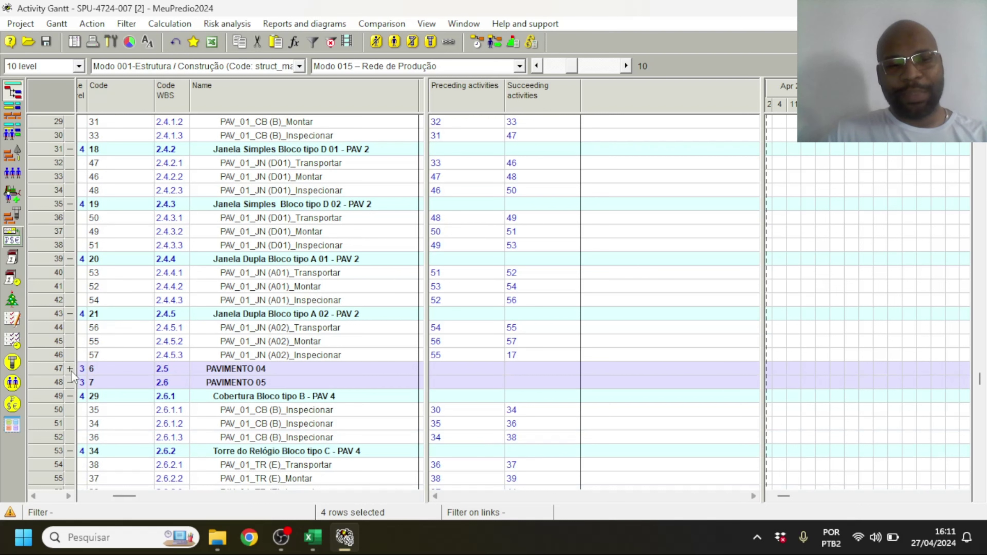
left_click(69, 384)
left_click(70, 397)
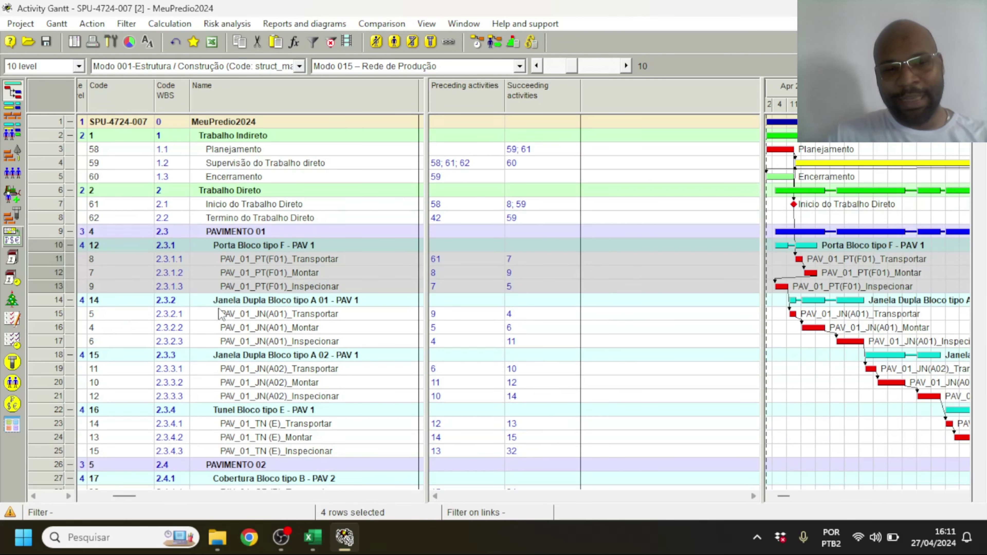
- Examine the links of the Janela Dupla tipo A 01 and A 02 Transportar activities and the Porta Bloco tipo F activities in PAVIMENTO 01
left_click(41, 314)
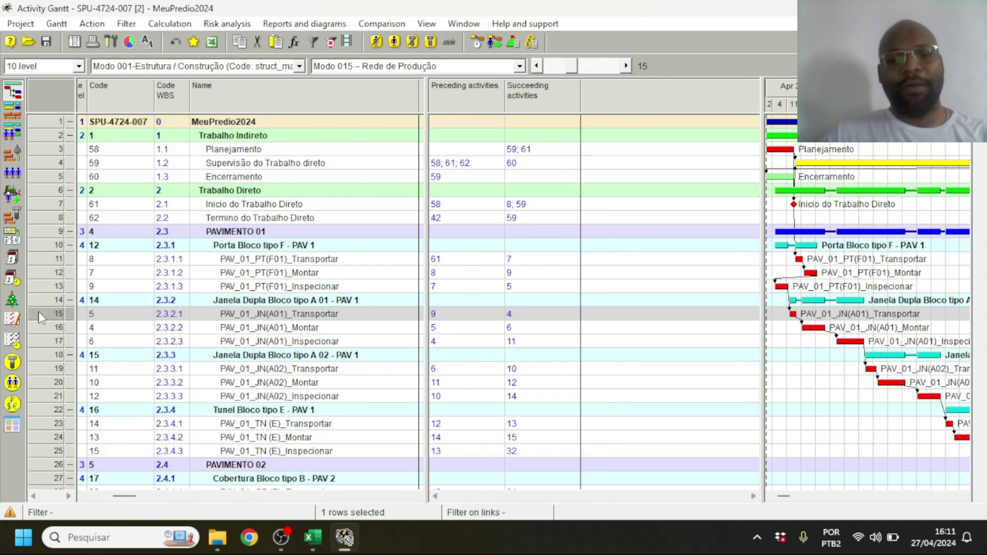
scroll(65, 345, "down", 2)
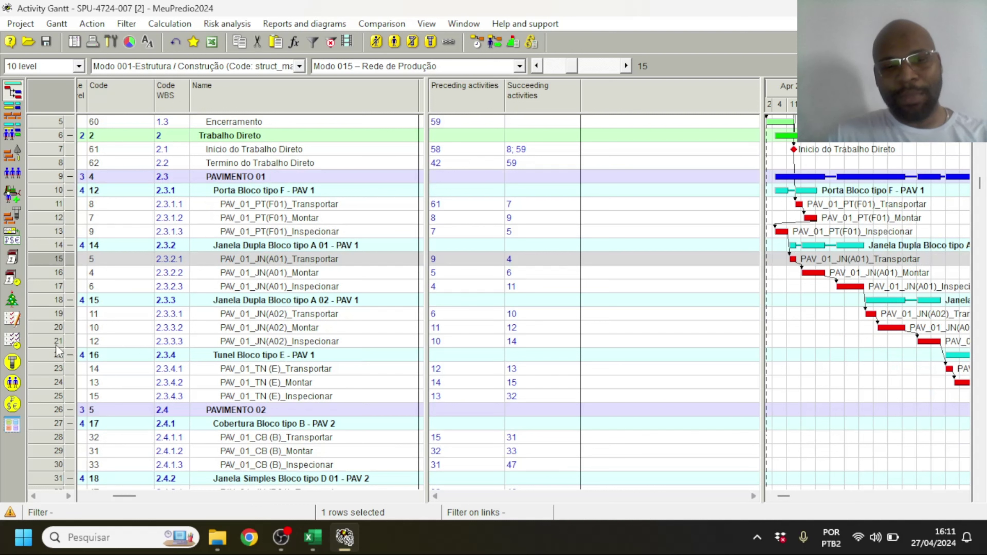
left_click(50, 315)
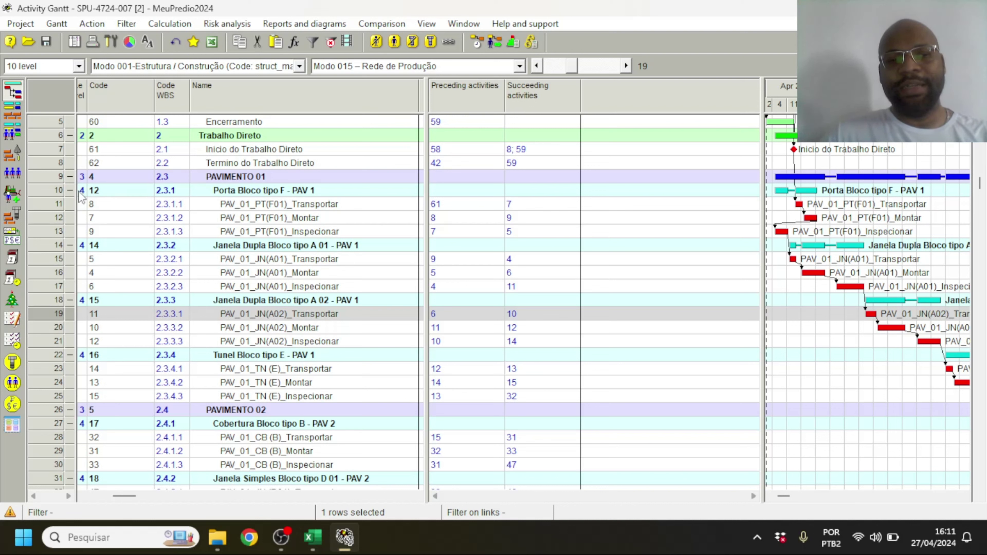
left_click(46, 206)
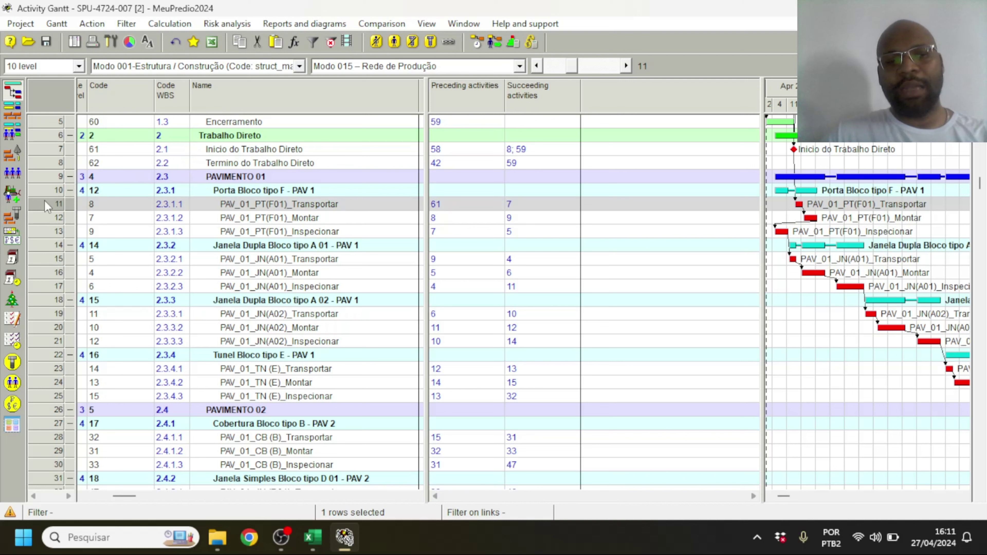
left_click(40, 226)
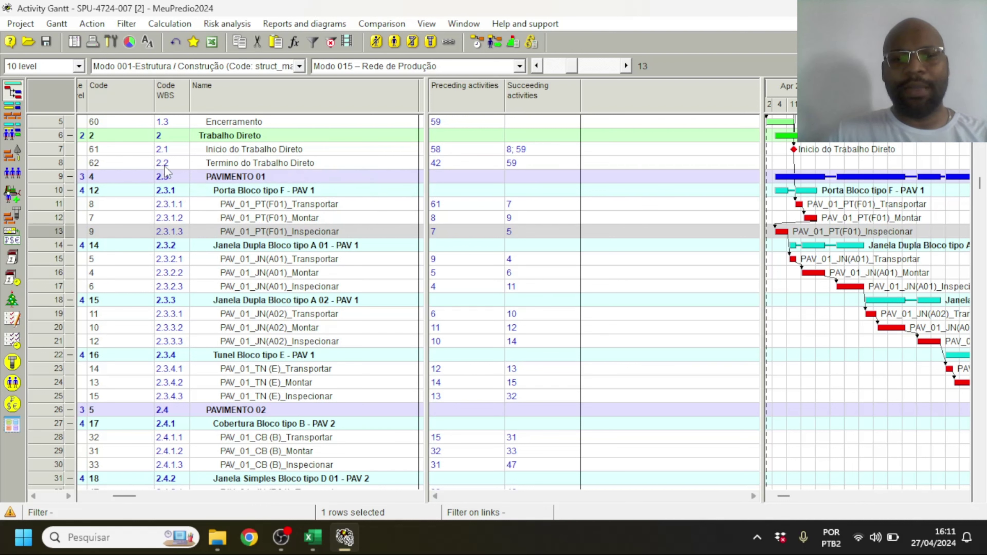
scroll(165, 171, "up", 2)
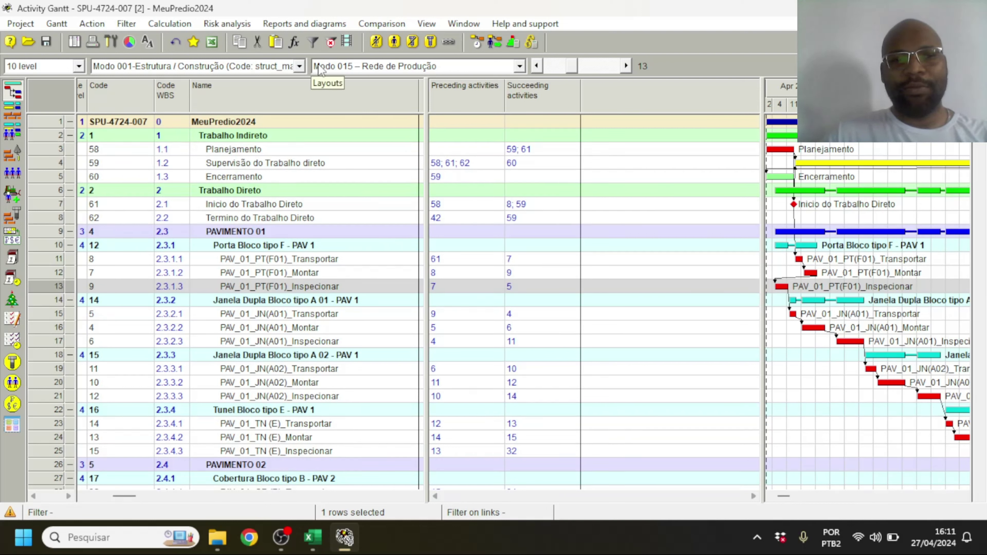
- Show the activity structure down to level 2, and then down to level 4
left_click(79, 65)
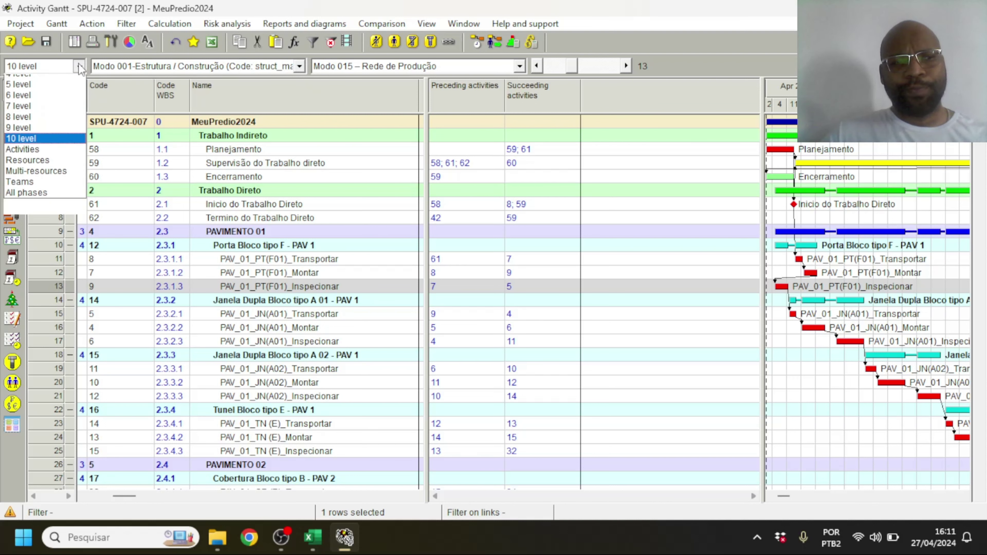
left_click(57, 91)
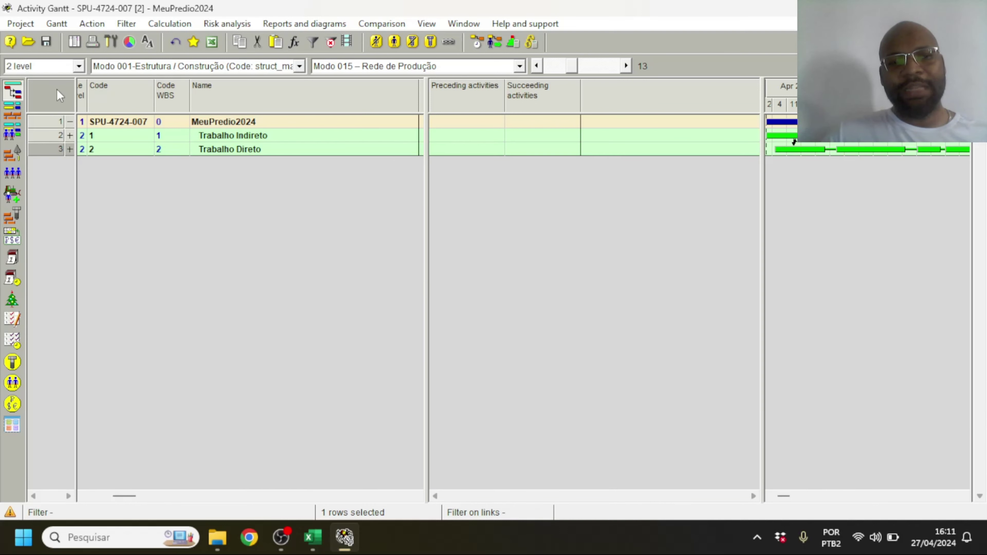
left_click(79, 65)
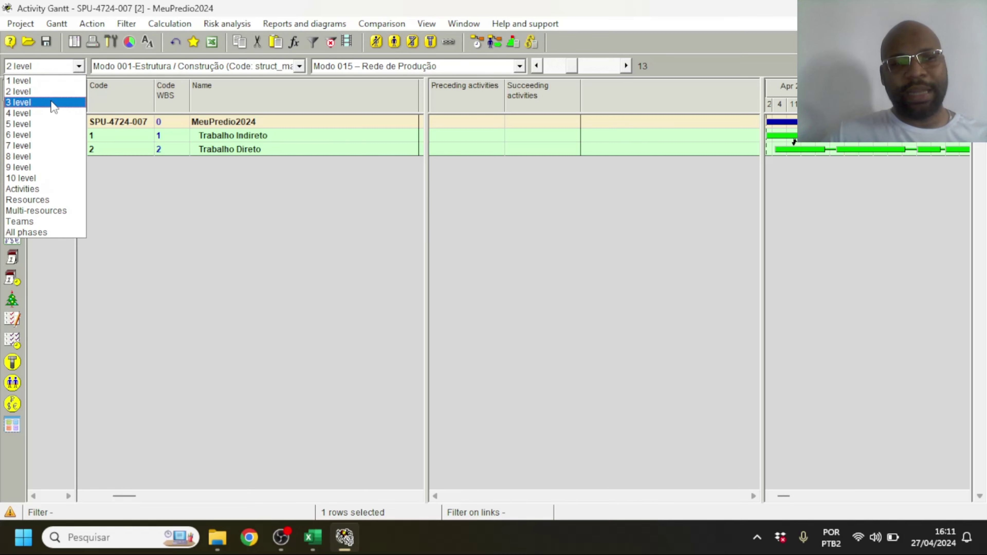
left_click(46, 113)
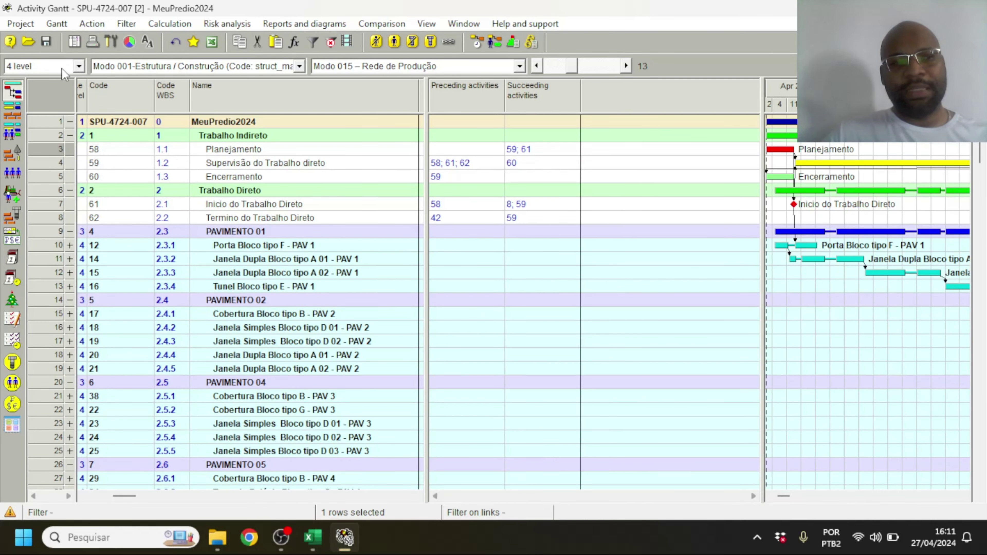
- Review the blocks under each PAVIMENTO phase, expanding and collapsing Porta Bloco tipo F - PAV 1 to check its activities
scroll(256, 209, "down", 3)
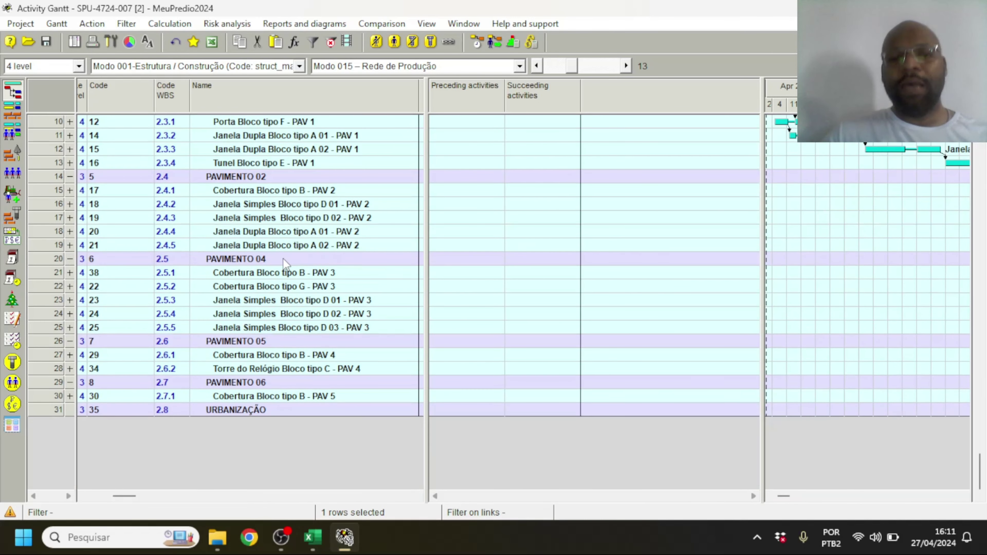
scroll(309, 179, "up", 3)
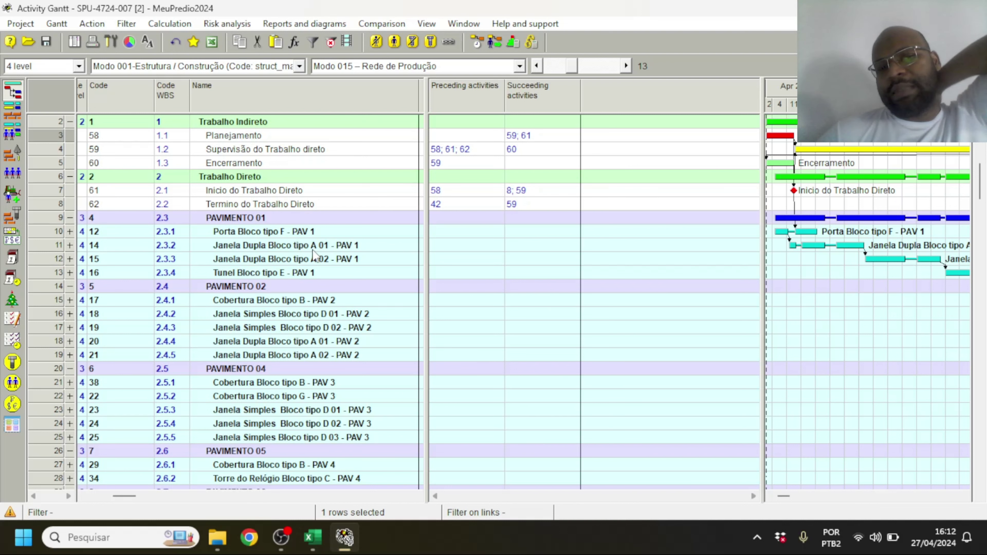
scroll(225, 241, "down", 3)
scroll(213, 261, "up", 3)
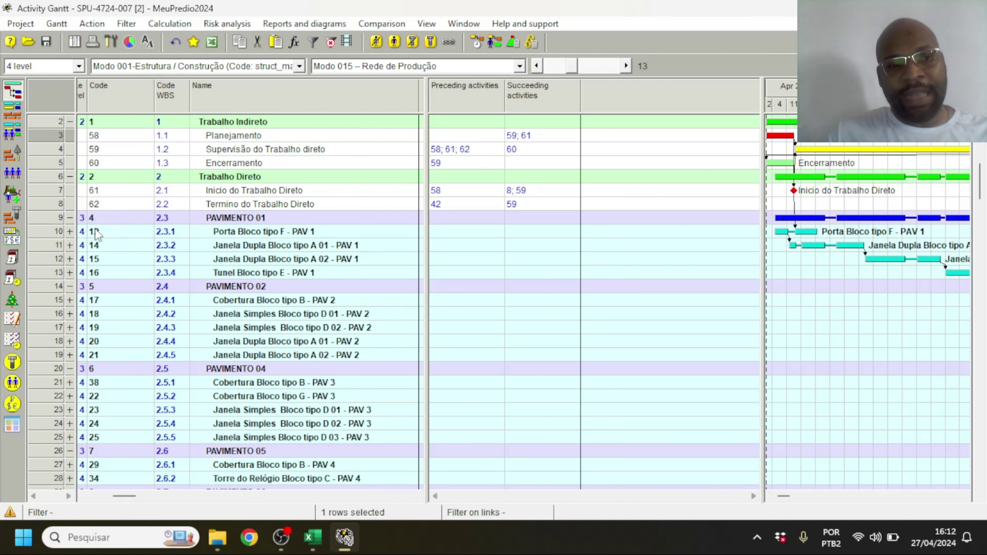
left_click(70, 232)
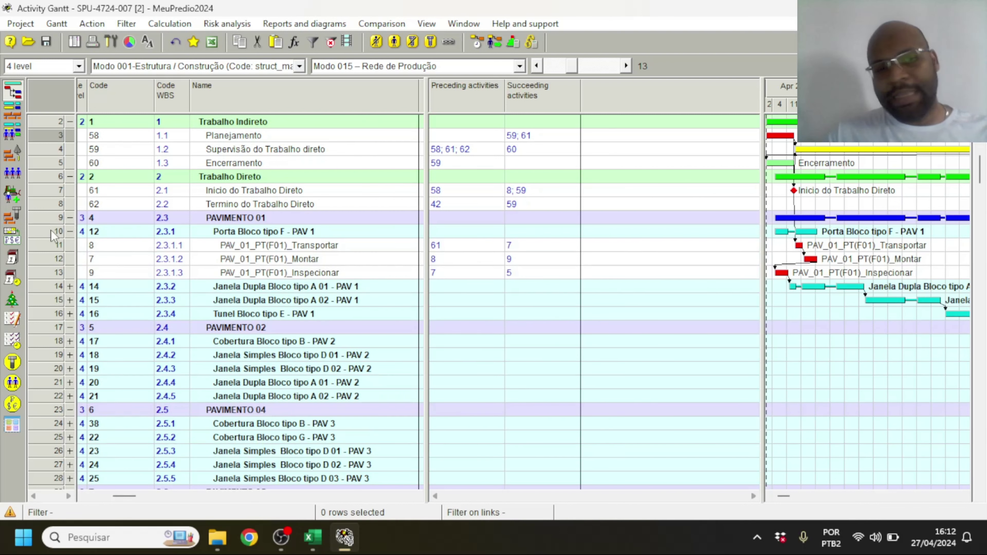
left_click(71, 232)
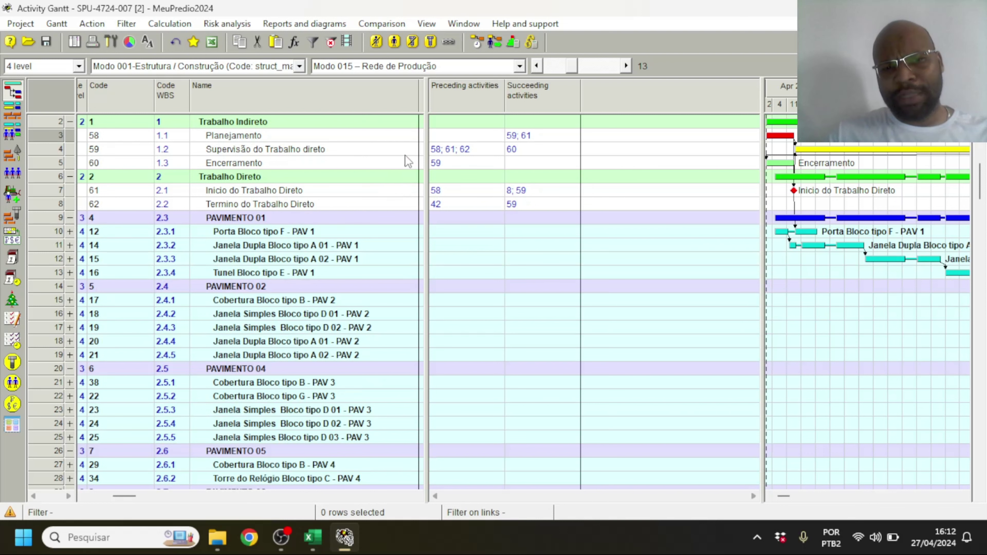
- Switch the Gantt layout to Modo 026 – Cronograma do Projeto and limit the structure to 4 levels
right_click(460, 99)
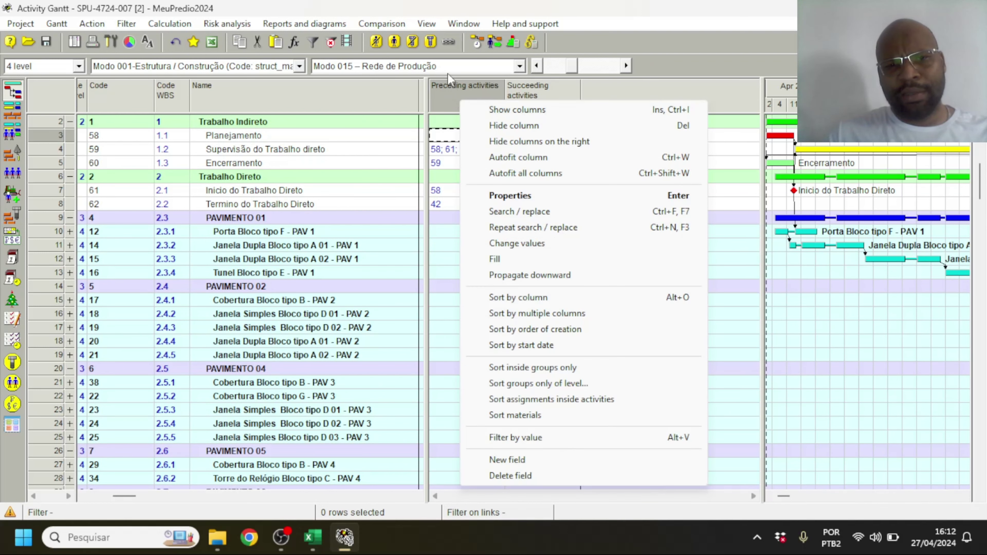
left_click(520, 66)
left_click(428, 113)
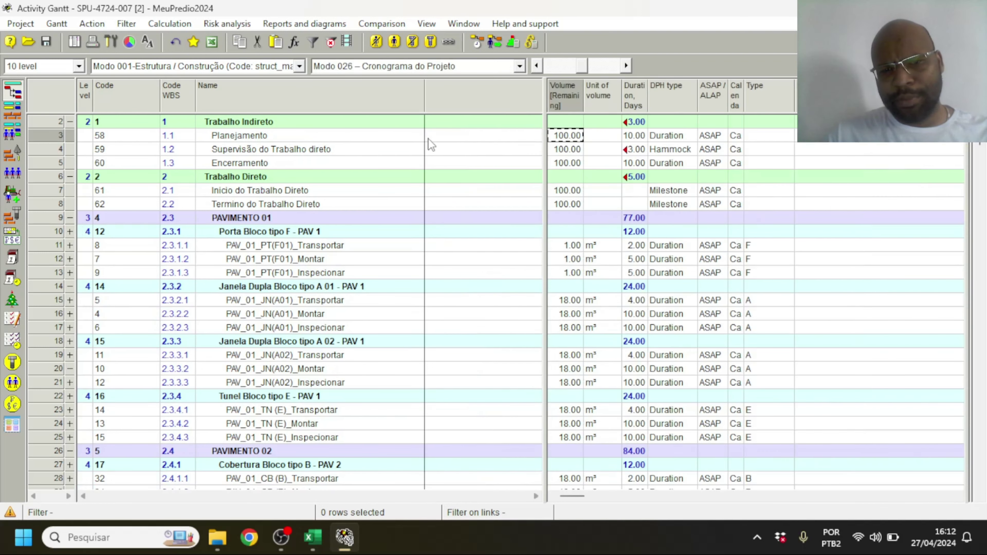
left_click(79, 67)
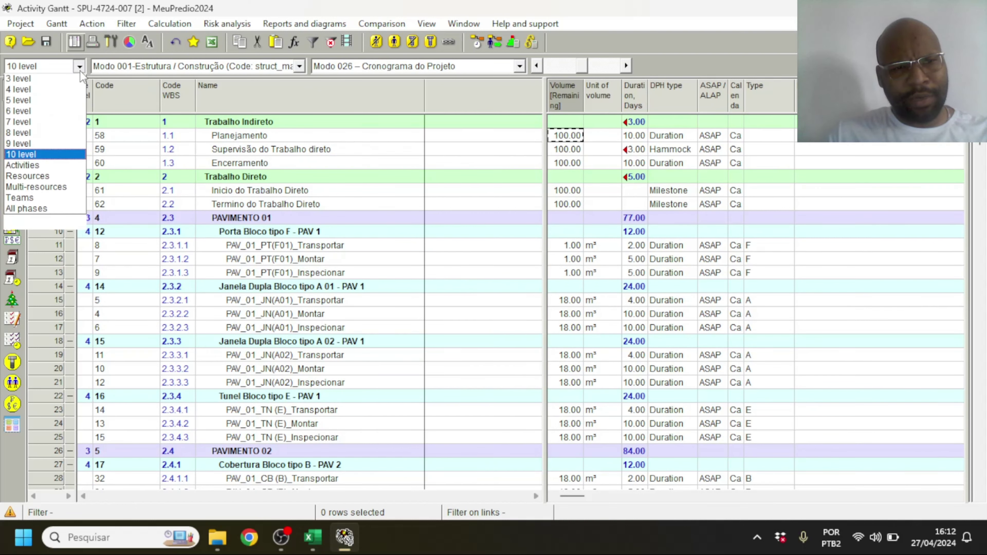
left_click(24, 89)
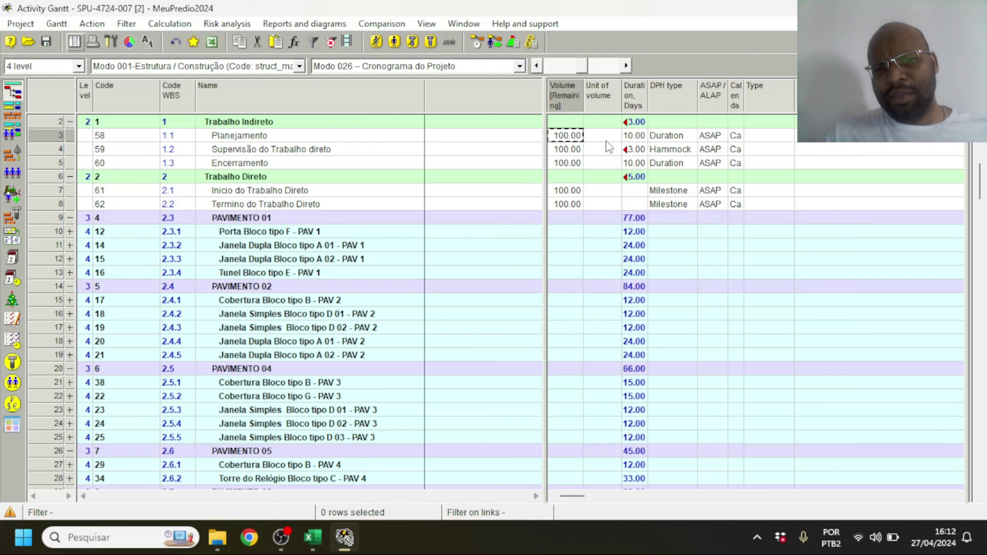
- Add the Finish field as a column after Name in the activity table
right_click(501, 94)
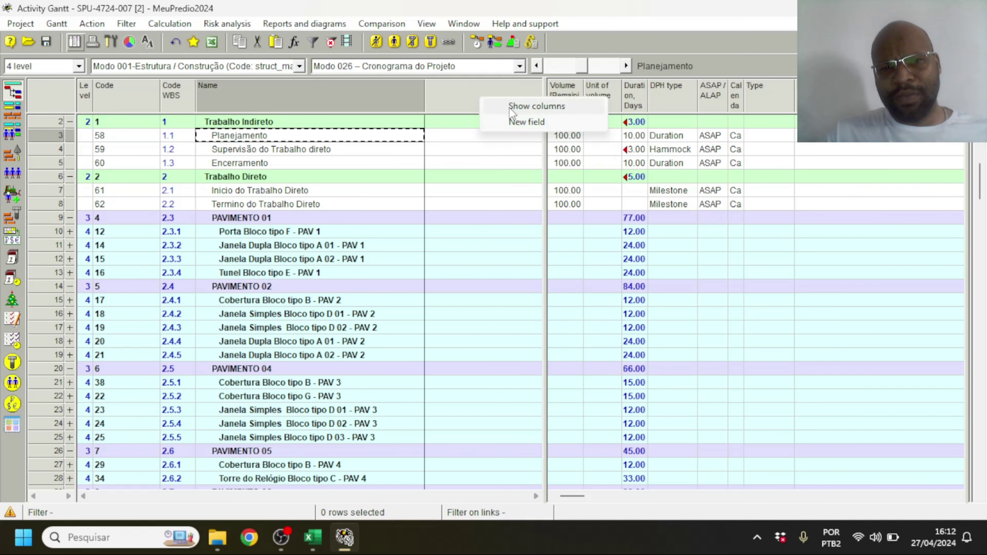
left_click(510, 108)
scroll(449, 260, "down", 10)
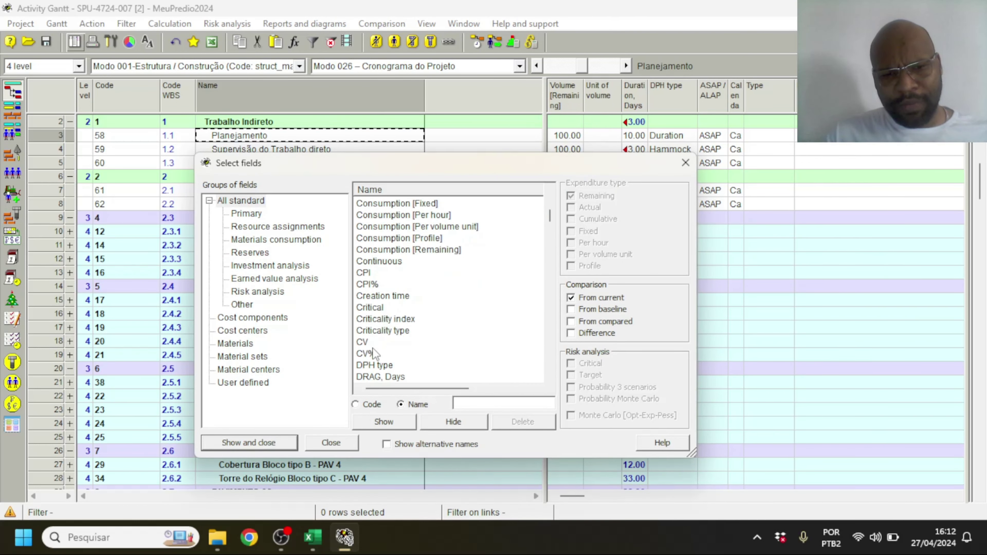
scroll(376, 349, "down", 5)
scroll(375, 348, "up", 3)
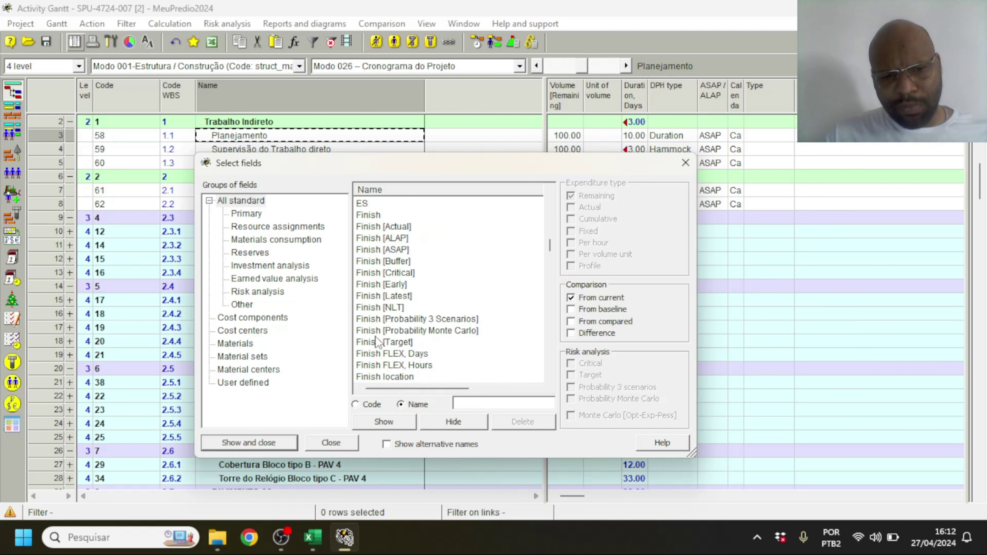
left_click(404, 215)
scroll(408, 274, "up", 10)
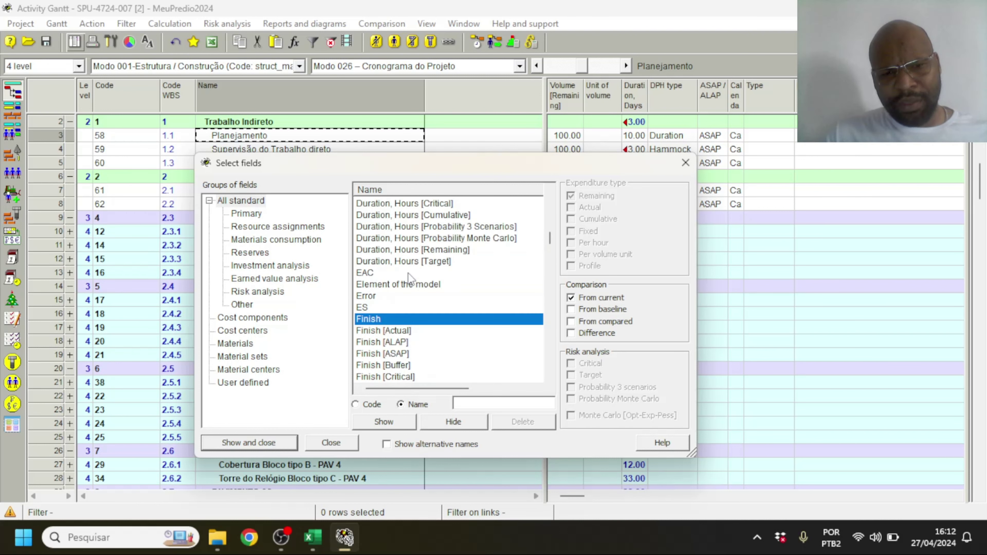
scroll(408, 274, "up", 2)
scroll(439, 335, "down", 13)
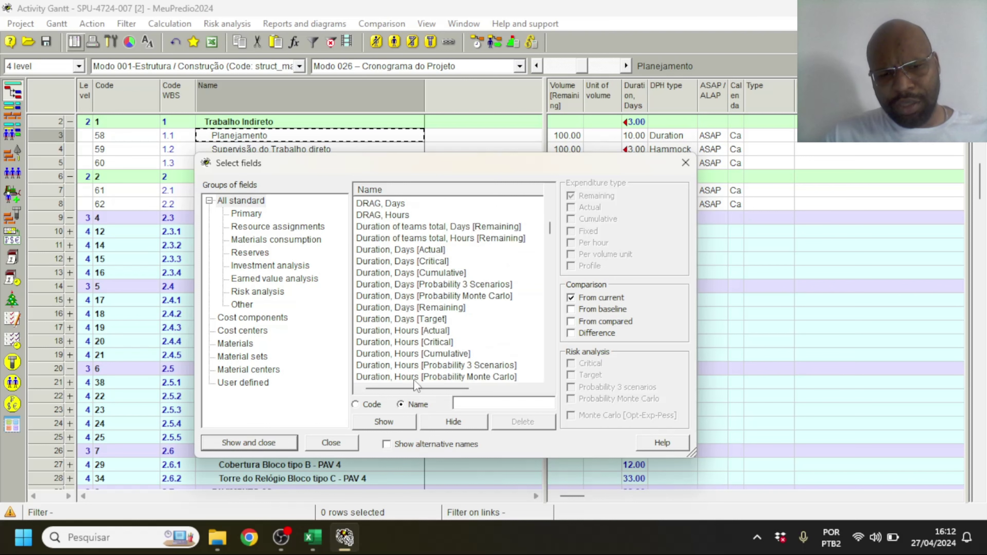
left_click(402, 422)
- Add the Start field as a column after Finish and close the field selection
scroll(380, 365, "down", 15)
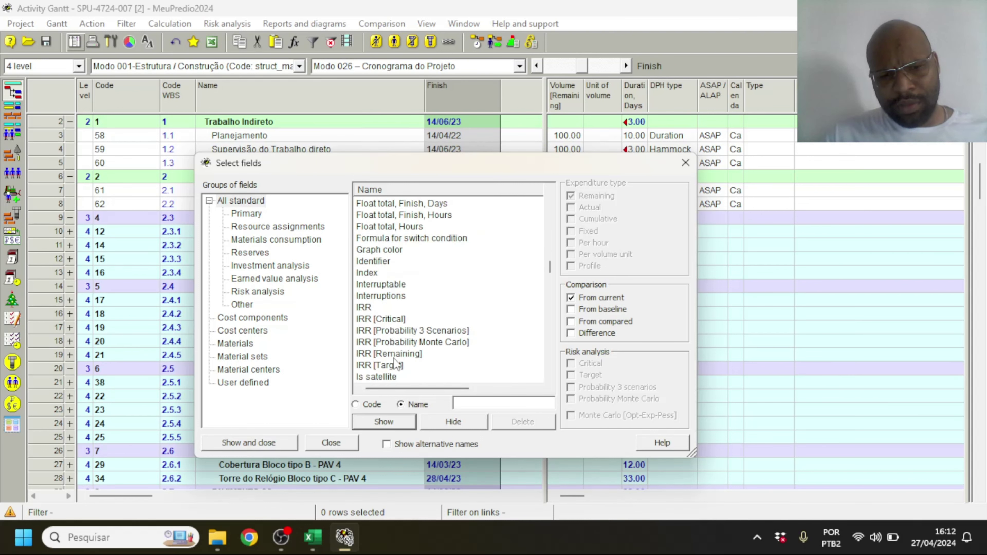
scroll(384, 330, "down", 13)
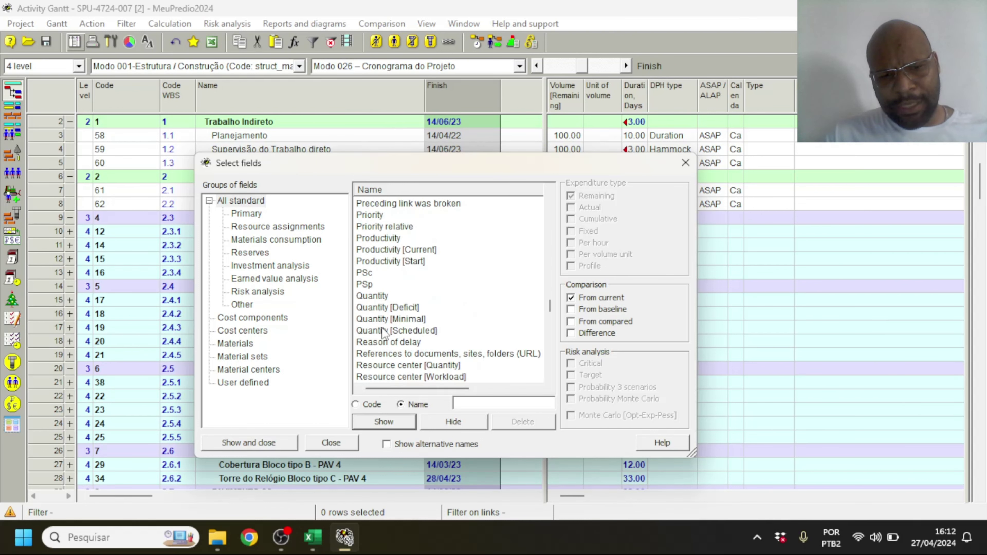
scroll(390, 296, "up", 8)
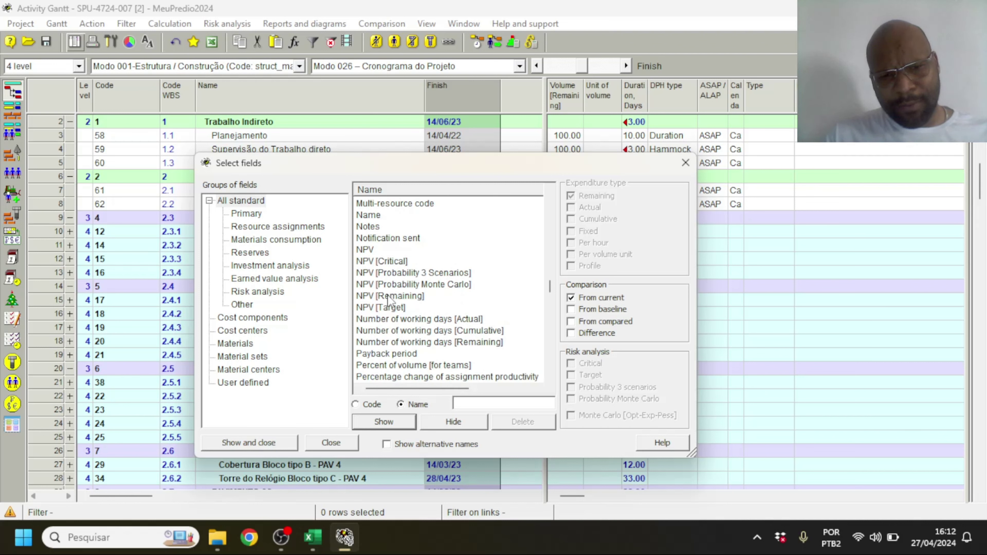
scroll(376, 308, "down", 2)
scroll(373, 323, "down", 4)
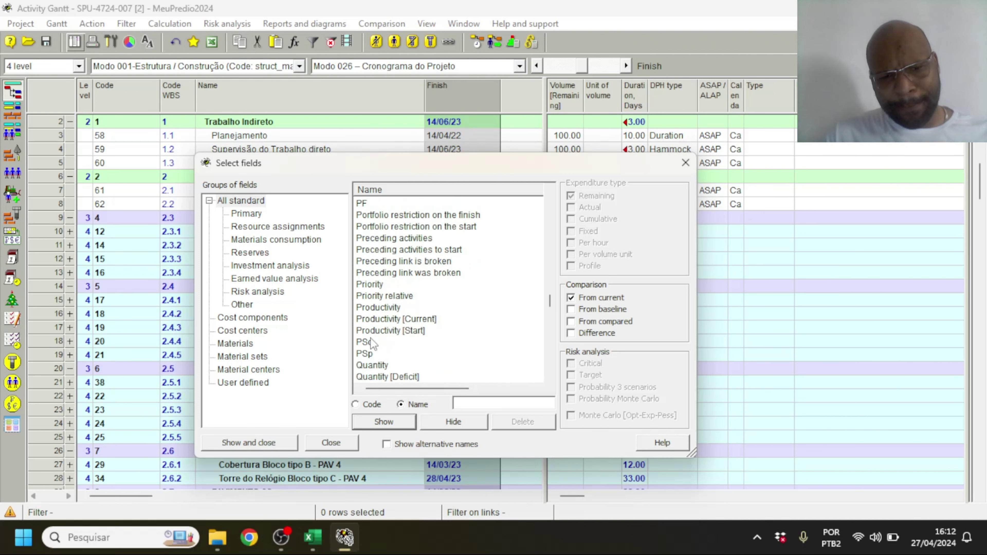
scroll(370, 339, "up", 1)
scroll(373, 340, "down", 3)
scroll(379, 328, "up", 1)
scroll(379, 329, "down", 2)
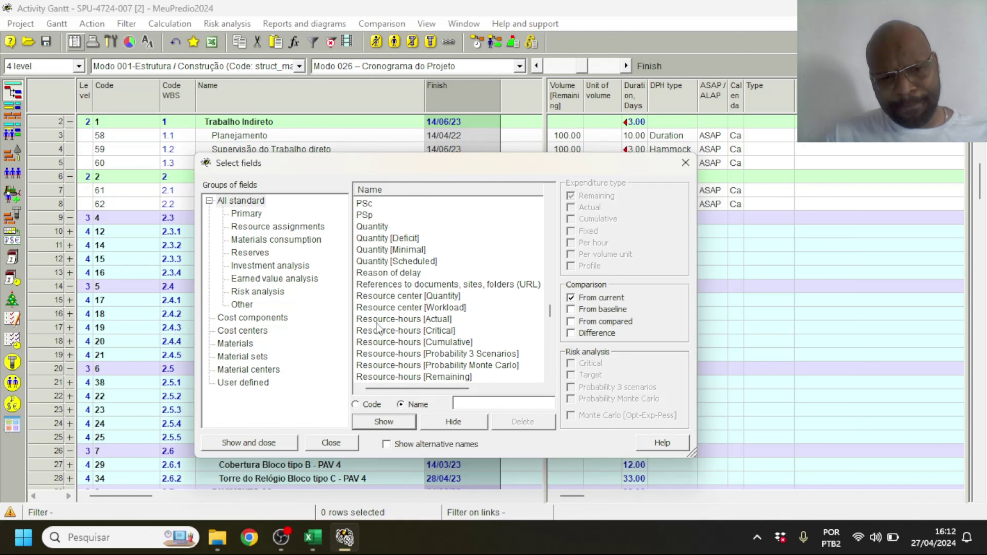
scroll(375, 335, "down", 7)
scroll(376, 338, "down", 5)
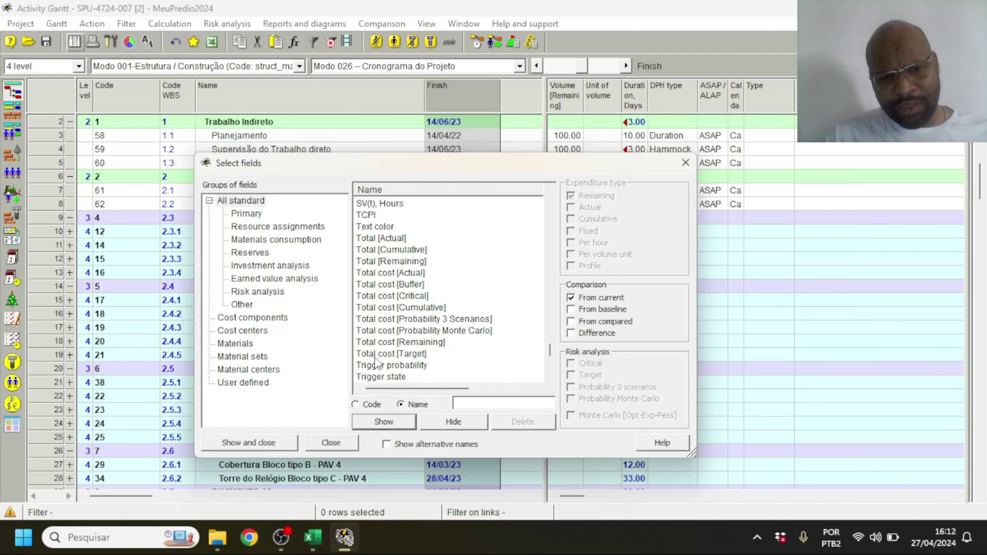
scroll(387, 319, "up", 6)
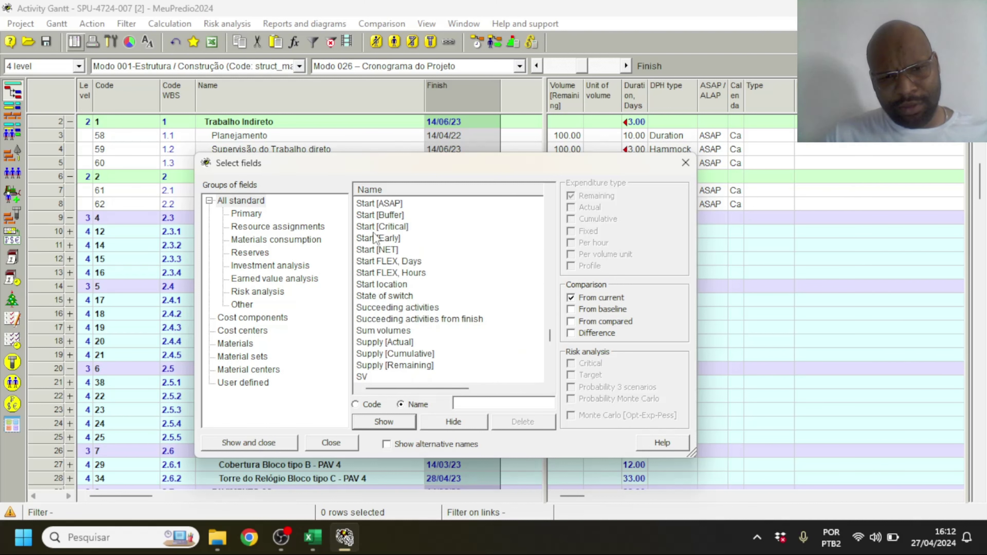
scroll(392, 237, "up", 2)
left_click(382, 237)
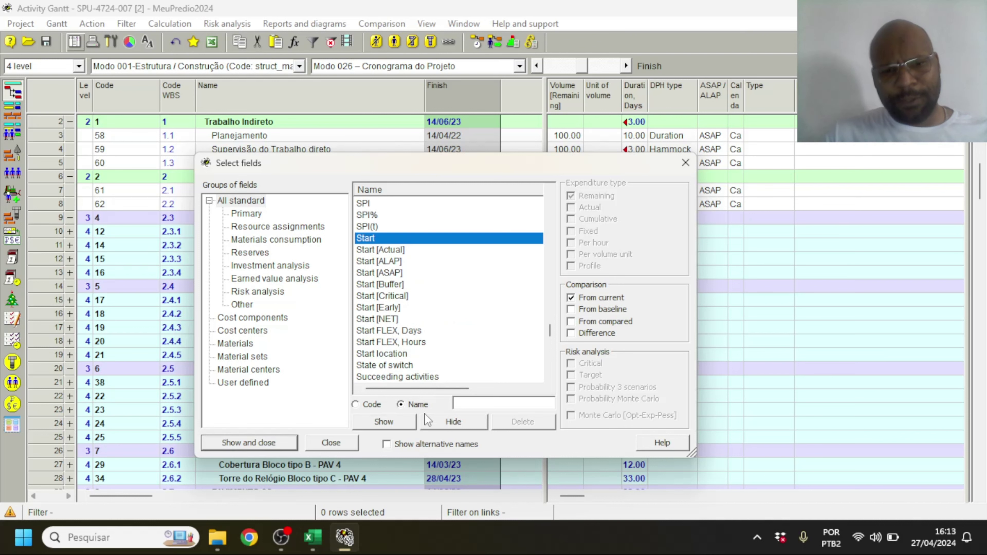
left_click(388, 423)
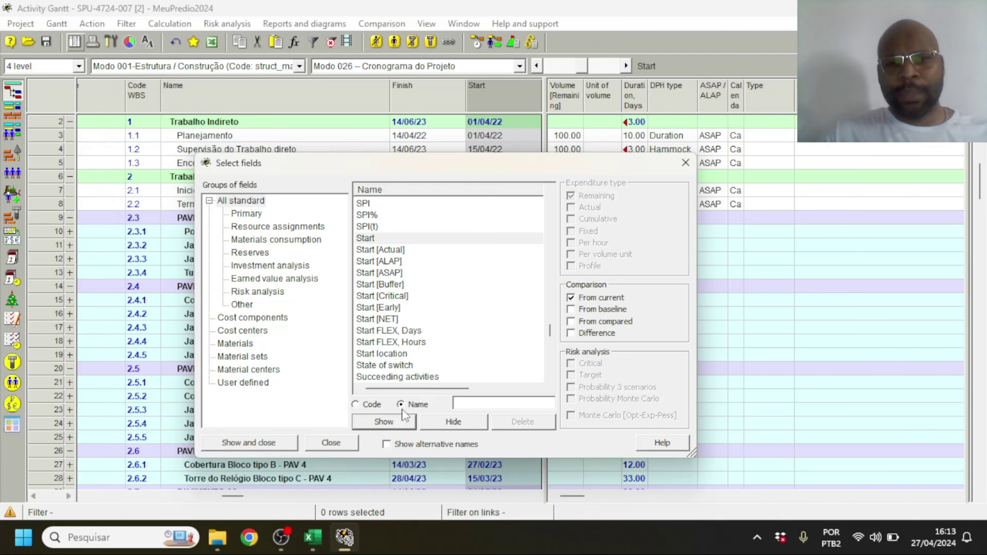
left_click(692, 162)
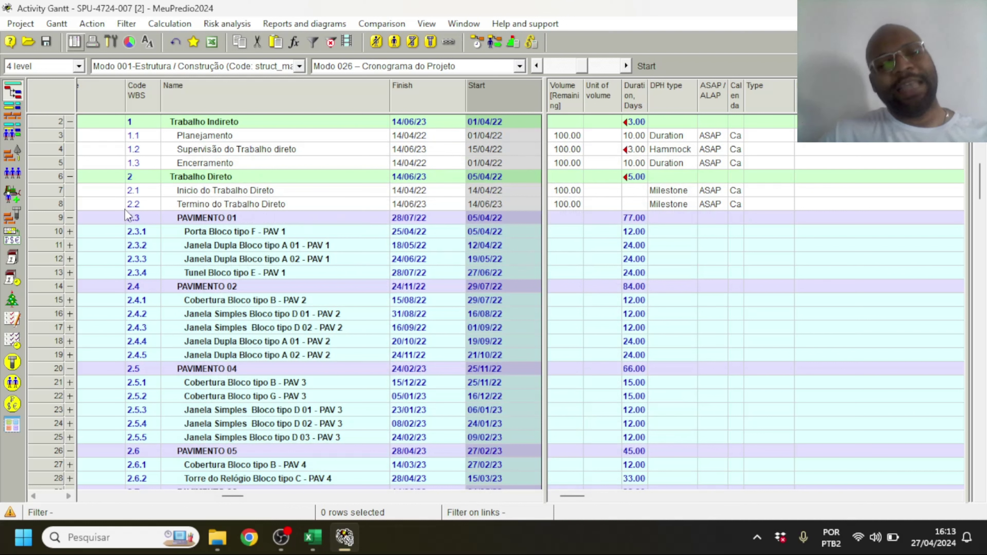
- Insert a new activity below PAV_01_JN(A01)_Inspecionar in the Janela Dupla Bloco tipo A 01 - PAV 1 block
left_click(70, 246)
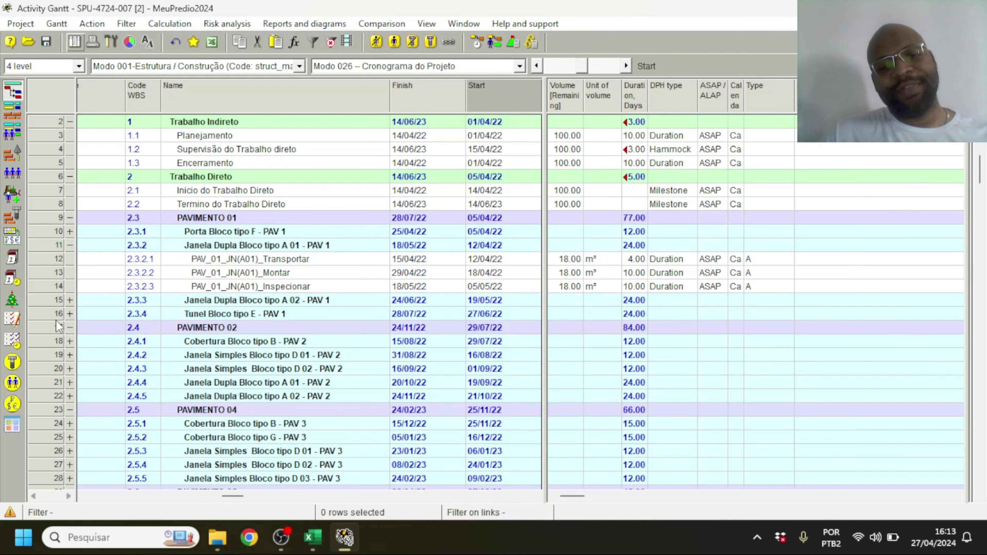
left_click(51, 289)
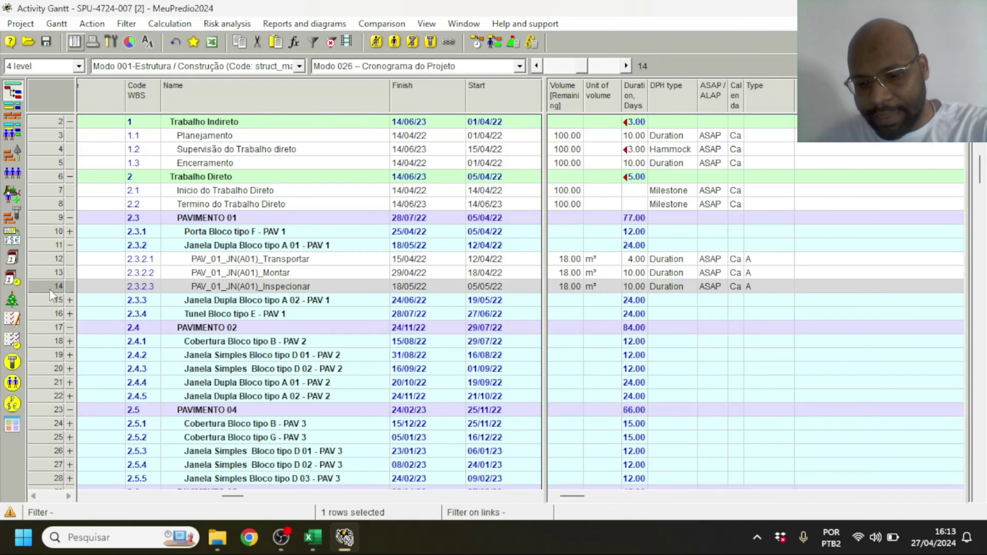
key("Insert")
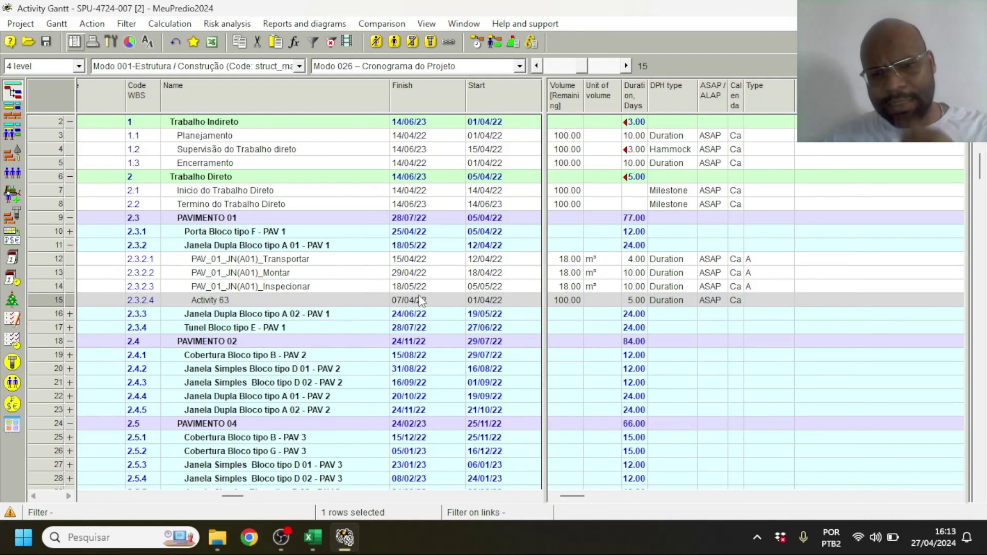
double_click(309, 301)
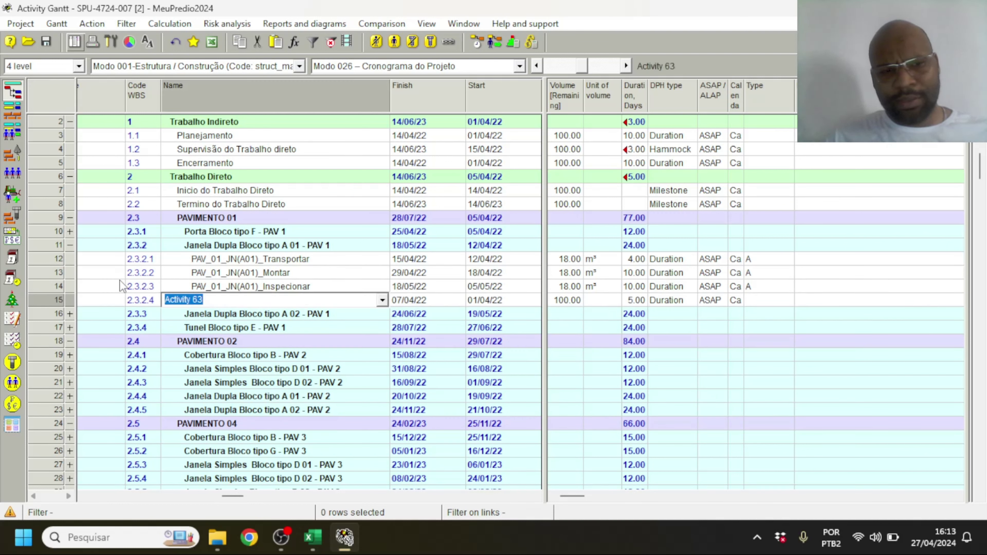
left_click(41, 299)
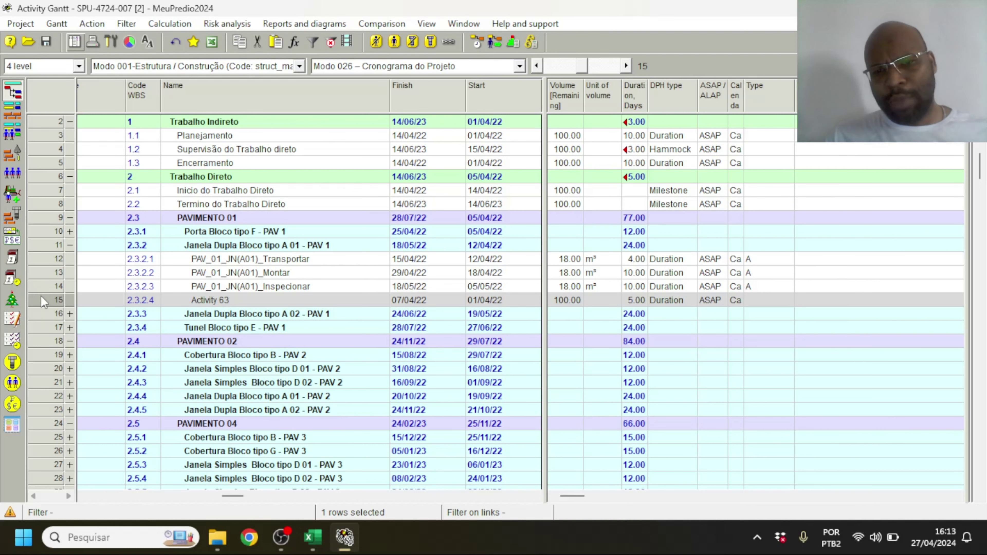
- Add PAV_01_JN(A01)_Inspecionar, code 6, as the preceding activity of the newly inserted activity
double_click(40, 300)
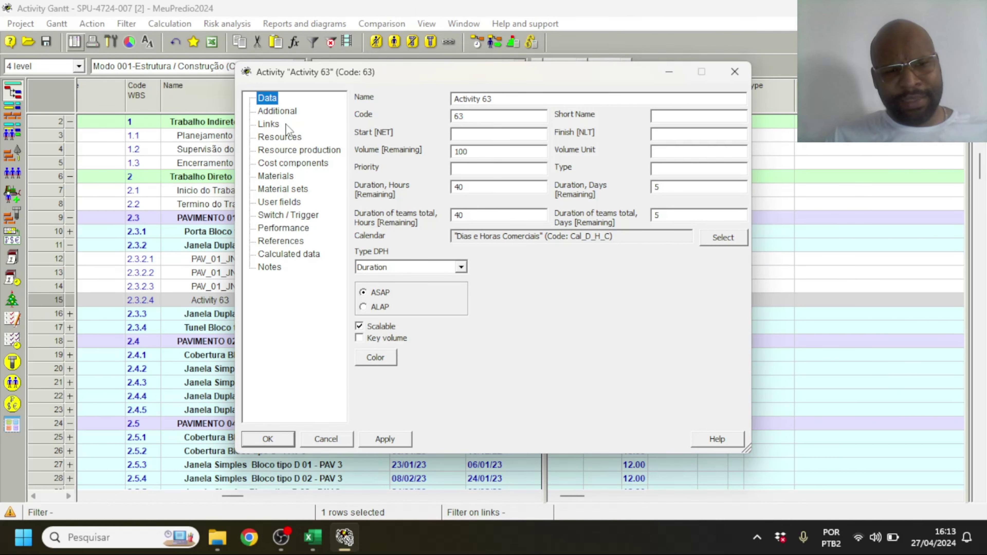
left_click(266, 125)
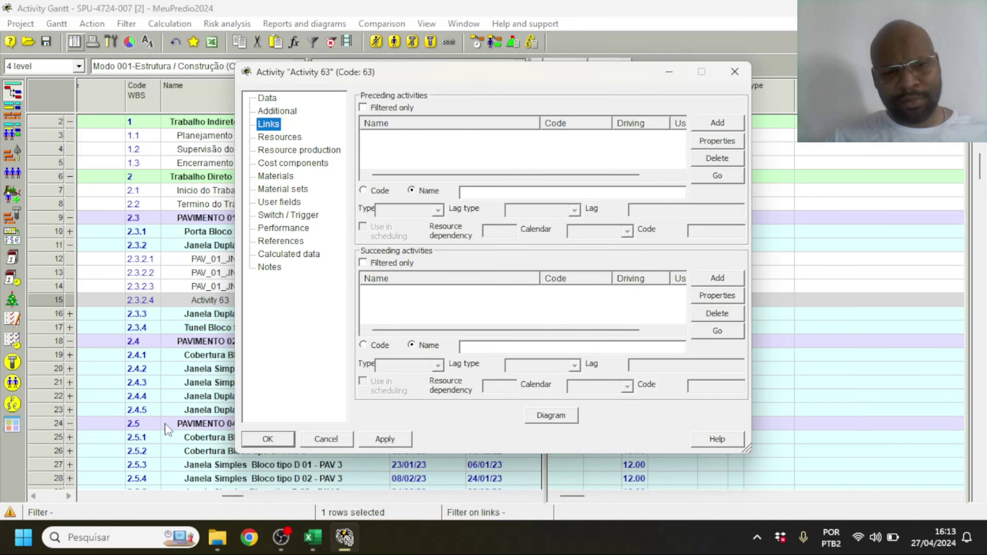
left_click(110, 500)
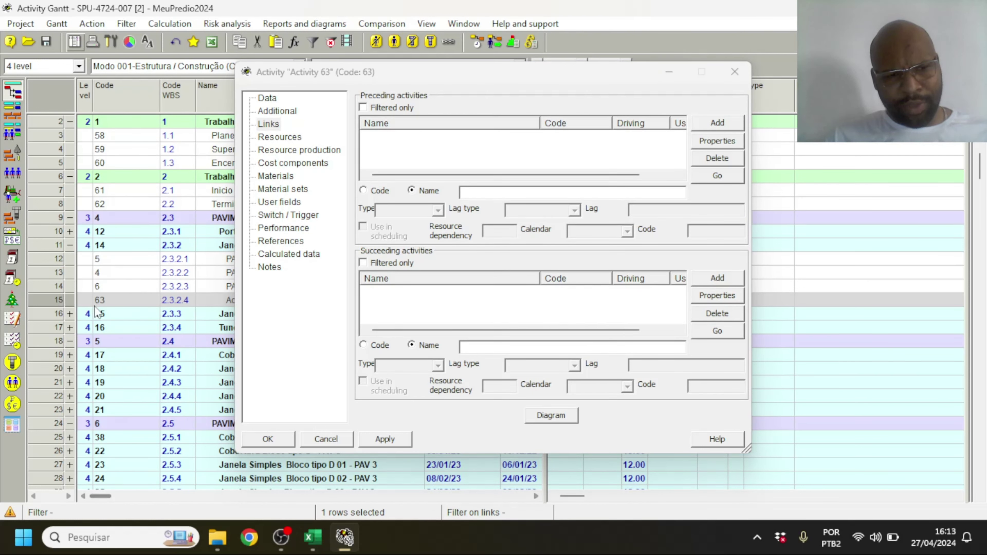
left_click(717, 123)
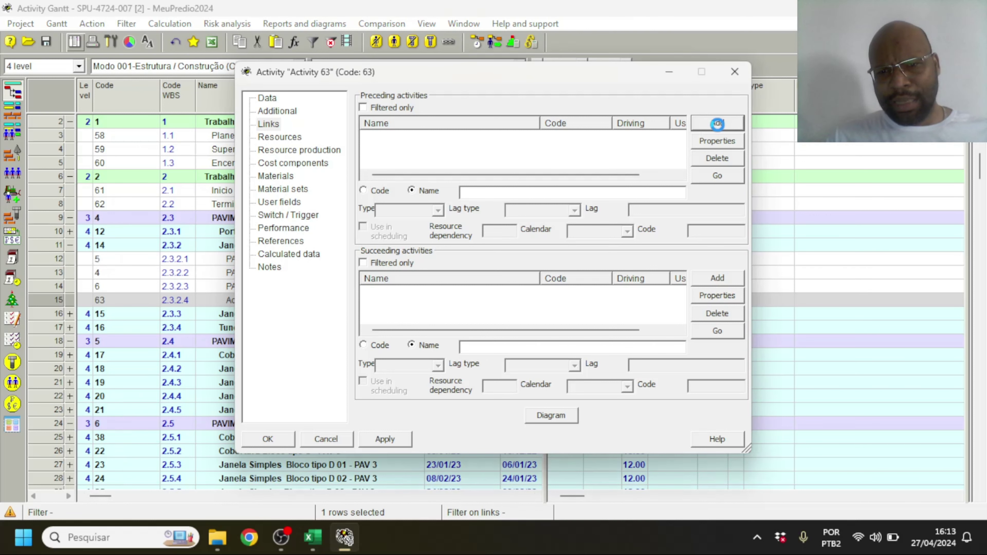
scroll(398, 273, "down", 10)
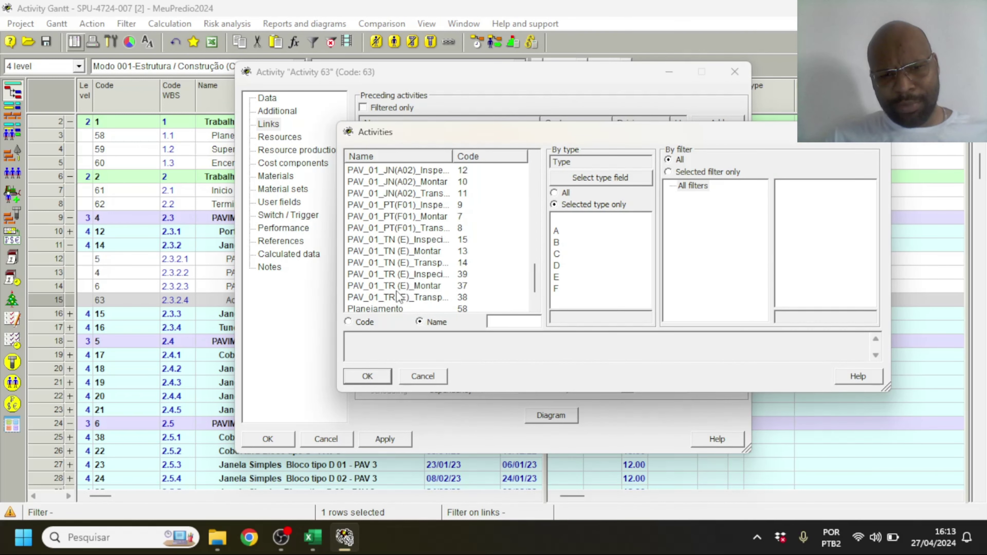
scroll(398, 296, "down", 2)
scroll(511, 258, "up", 10)
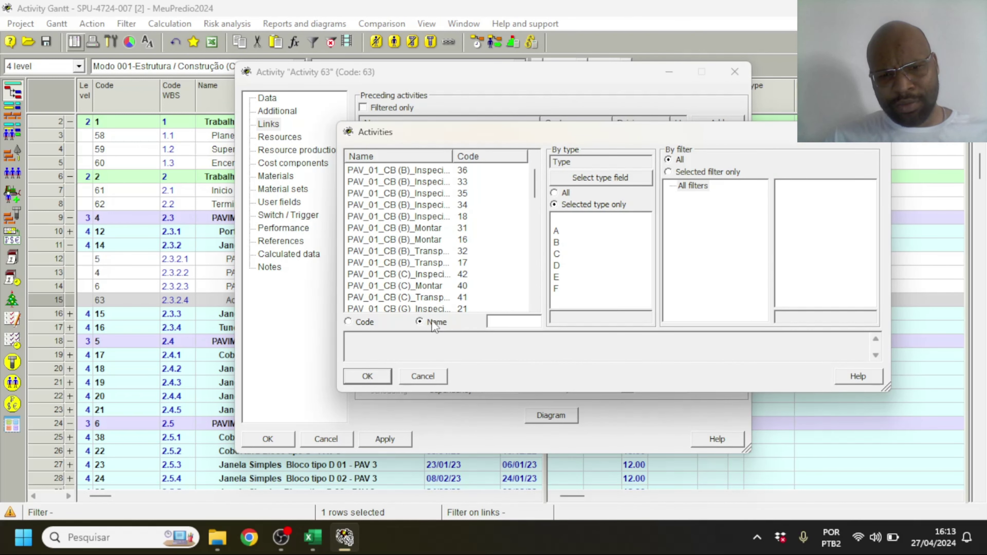
left_click(372, 325)
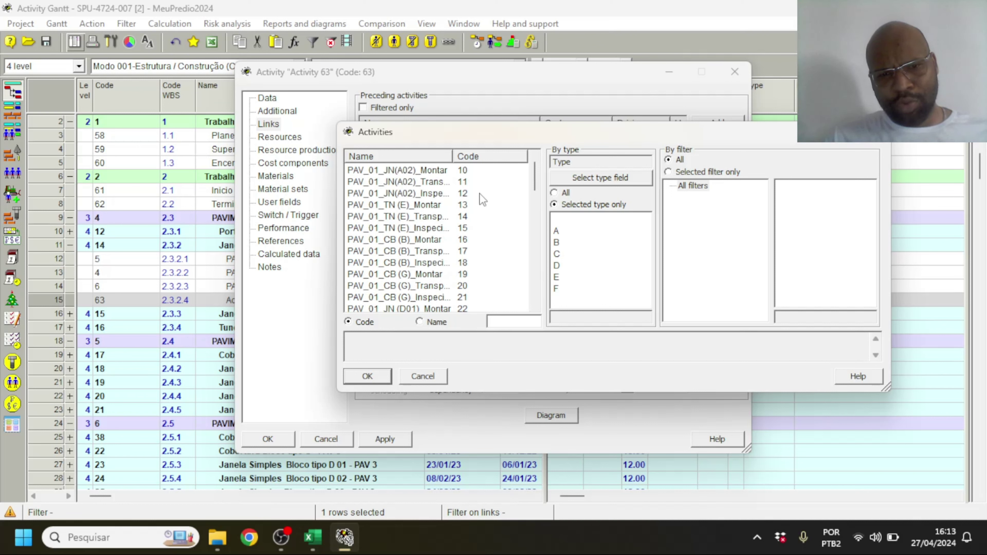
scroll(479, 194, "down", 10)
scroll(471, 240, "up", 3)
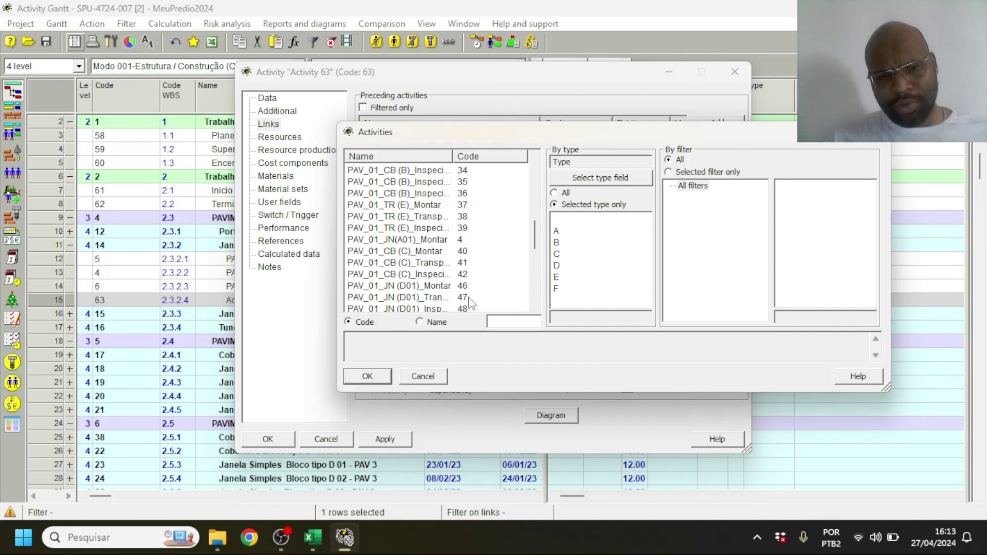
scroll(469, 298, "down", 7)
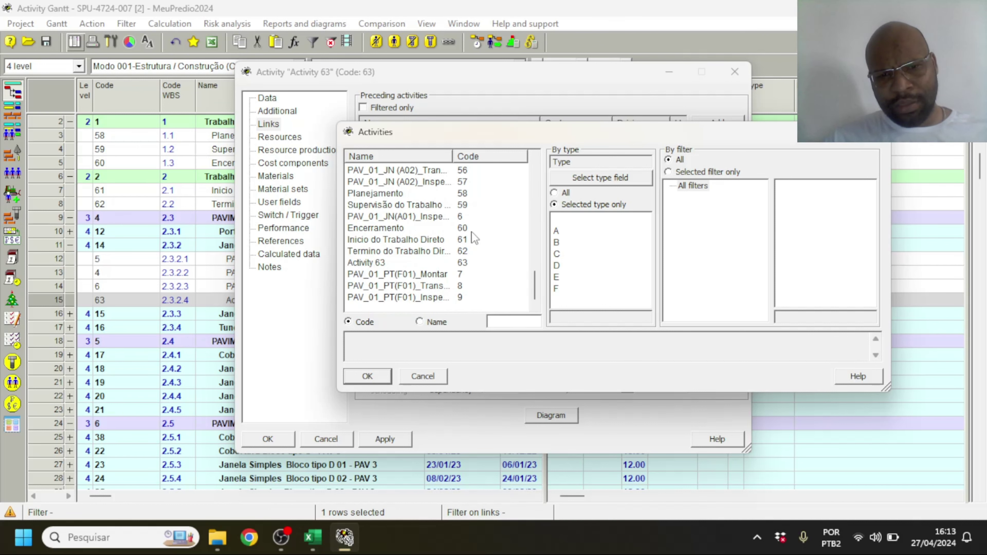
double_click(468, 217)
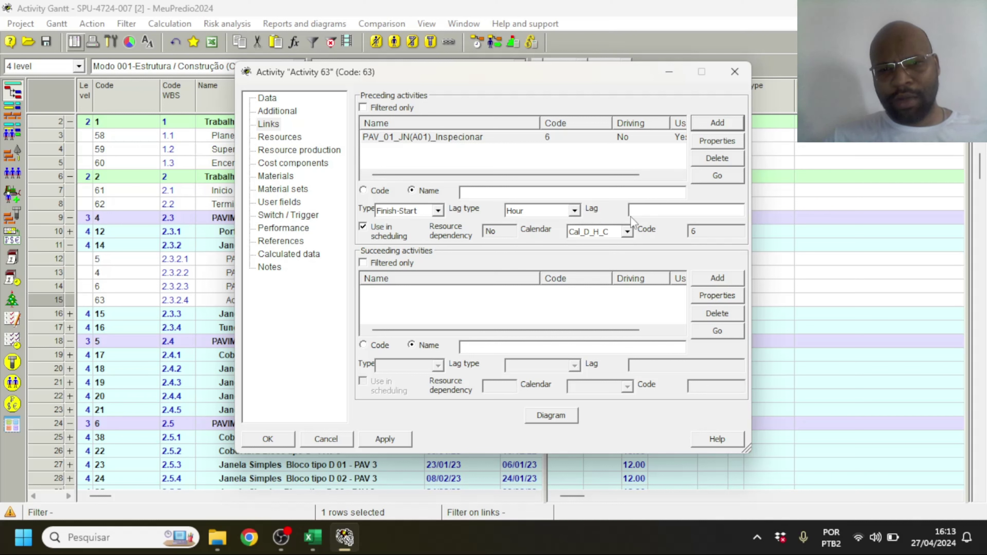
- Set the lag type of the new activity's predecessor link to Day, enter its lag and accept the changes
left_click(640, 210)
left_click(574, 211)
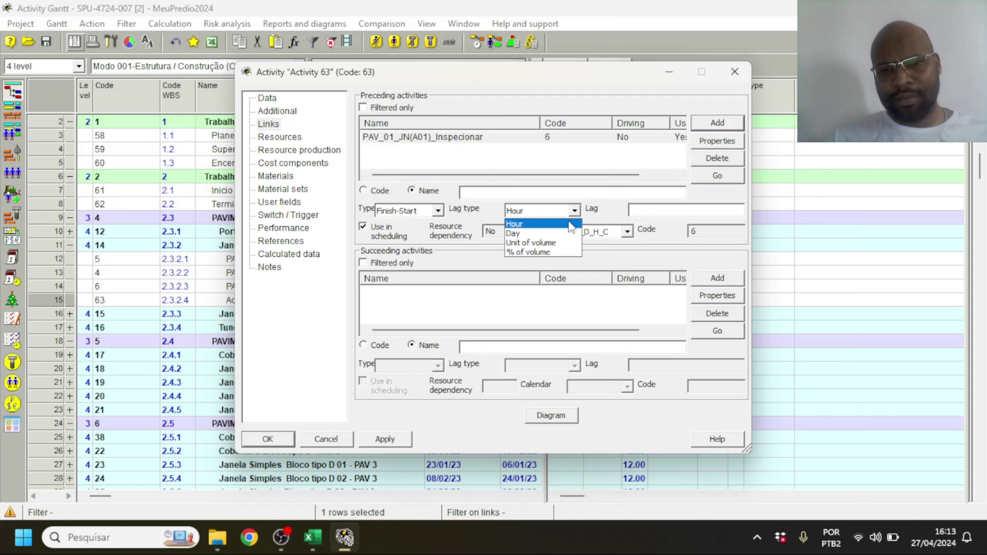
left_click(575, 232)
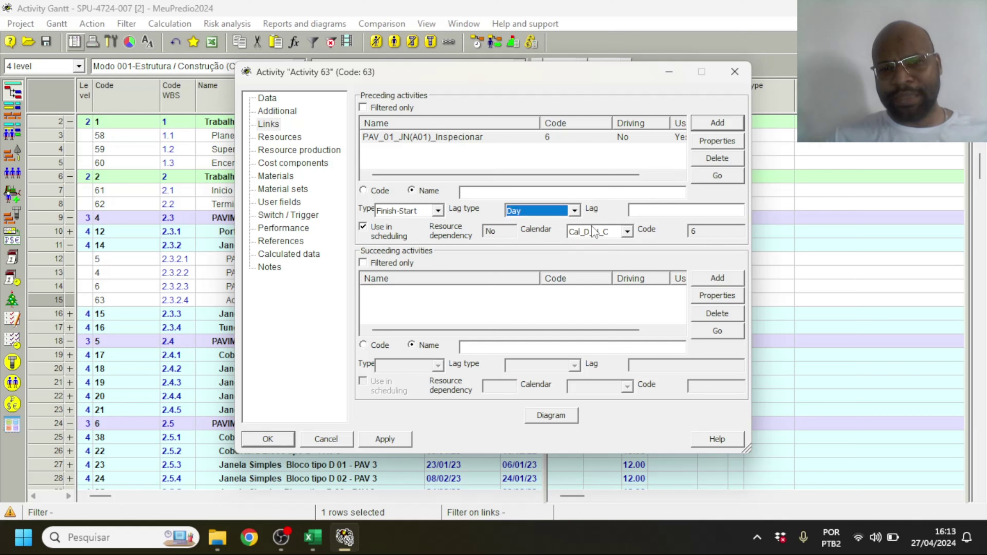
left_click(648, 211)
type("3.00")
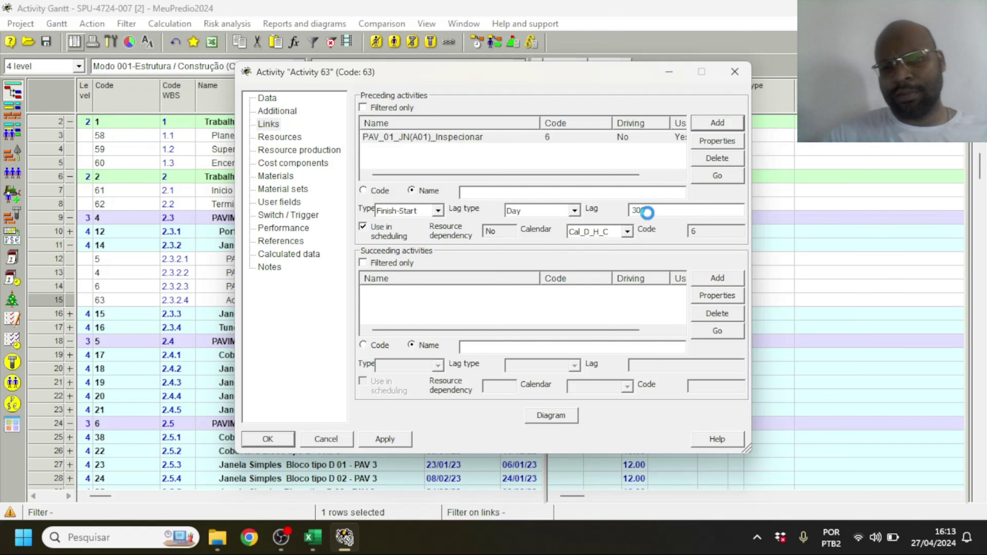
key("Return")
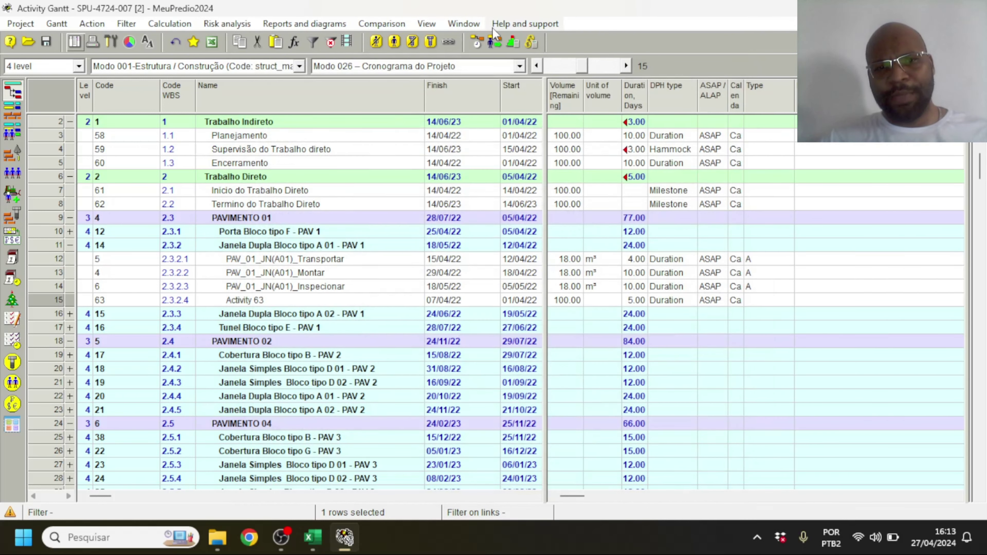
- Run the schedule calculation for the project with the new activity and its link
left_click(478, 41)
key("Return")
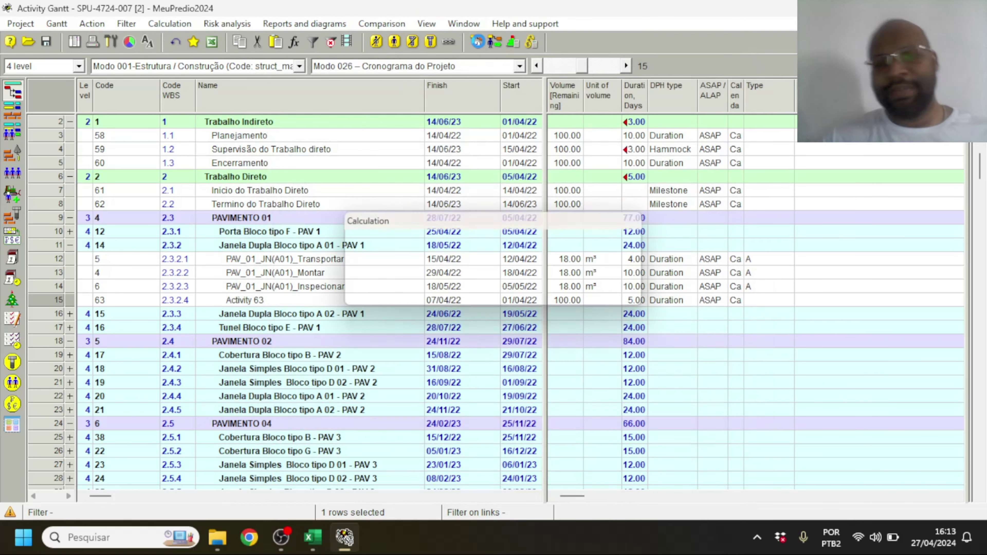